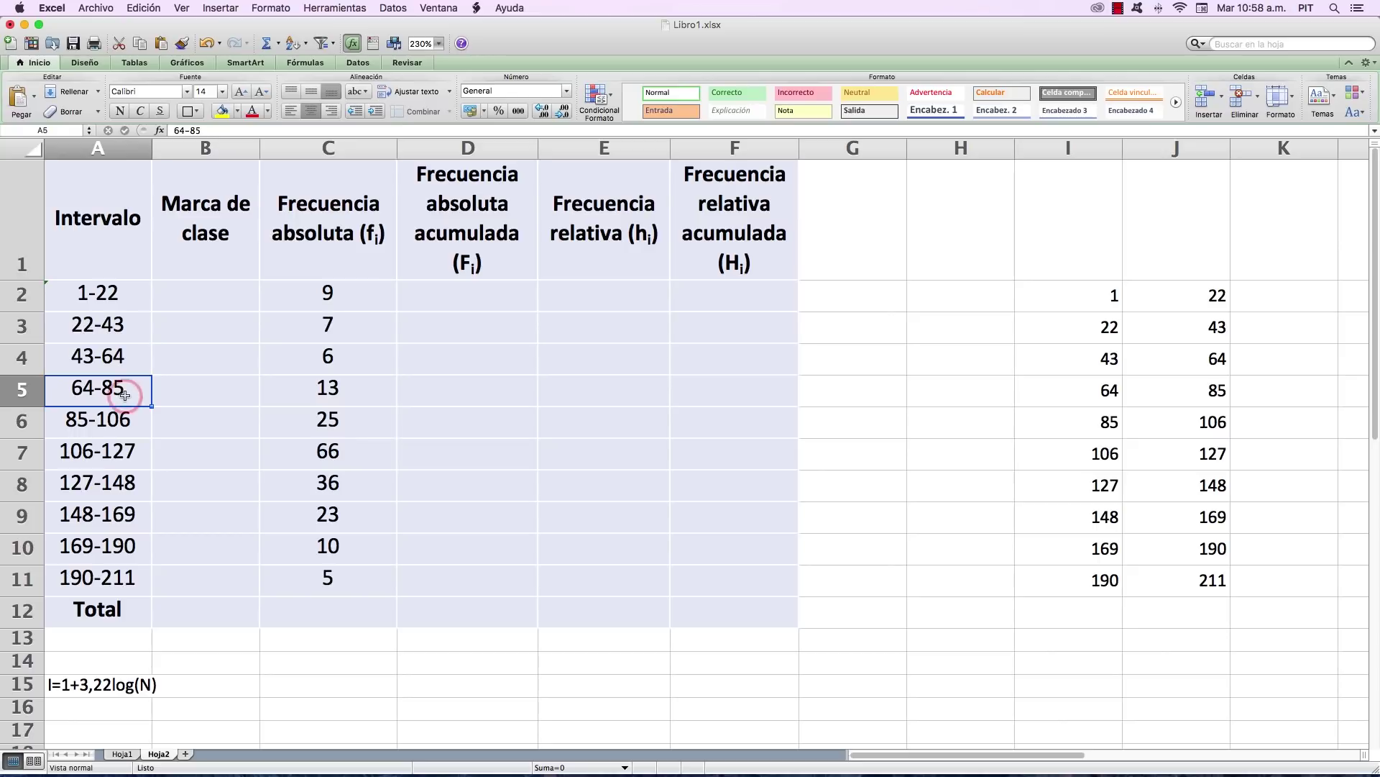
Review the class intervals in the Intervalo column cell by cell, from 1-22 through 190-211.
{"action": "left_click", "coordinate": [131, 430]}
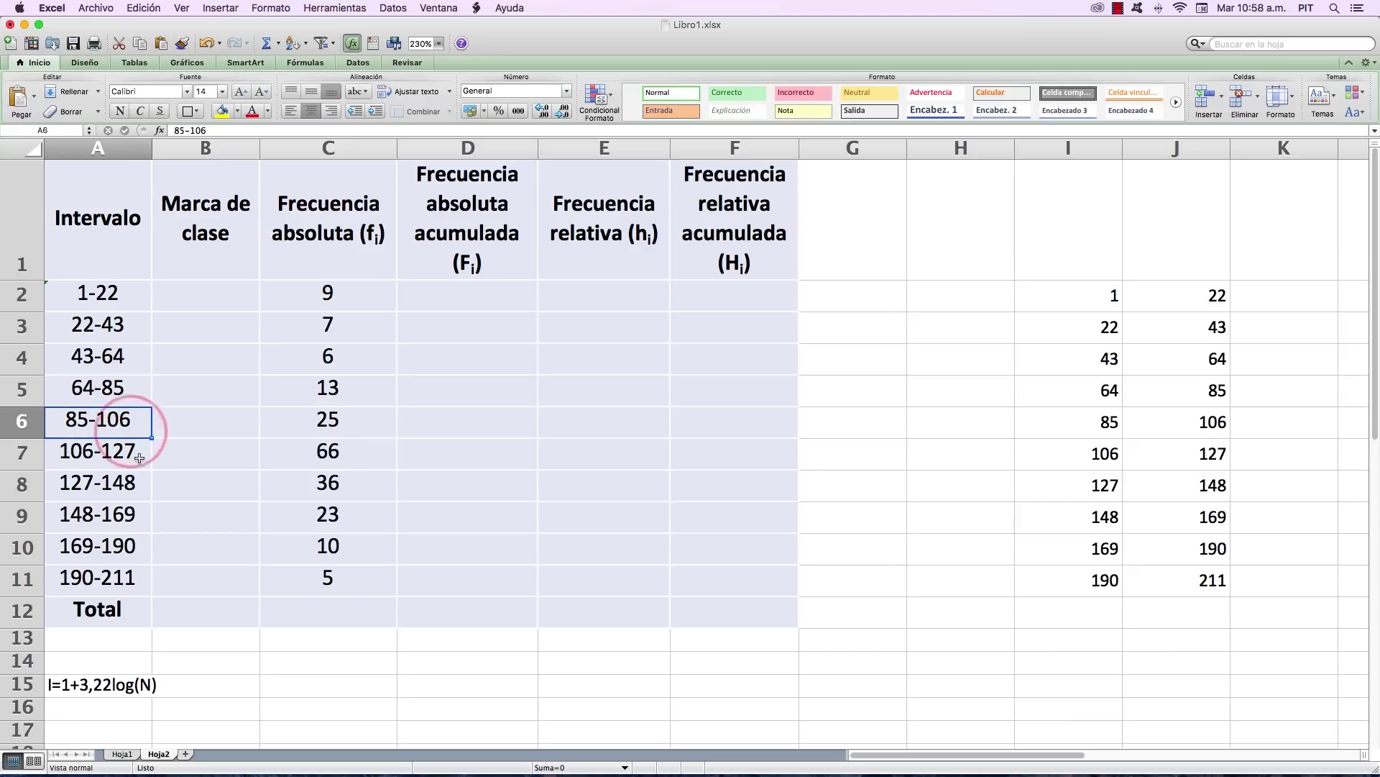
{"action": "left_click", "coordinate": [134, 453]}
{"action": "left_click", "coordinate": [139, 489]}
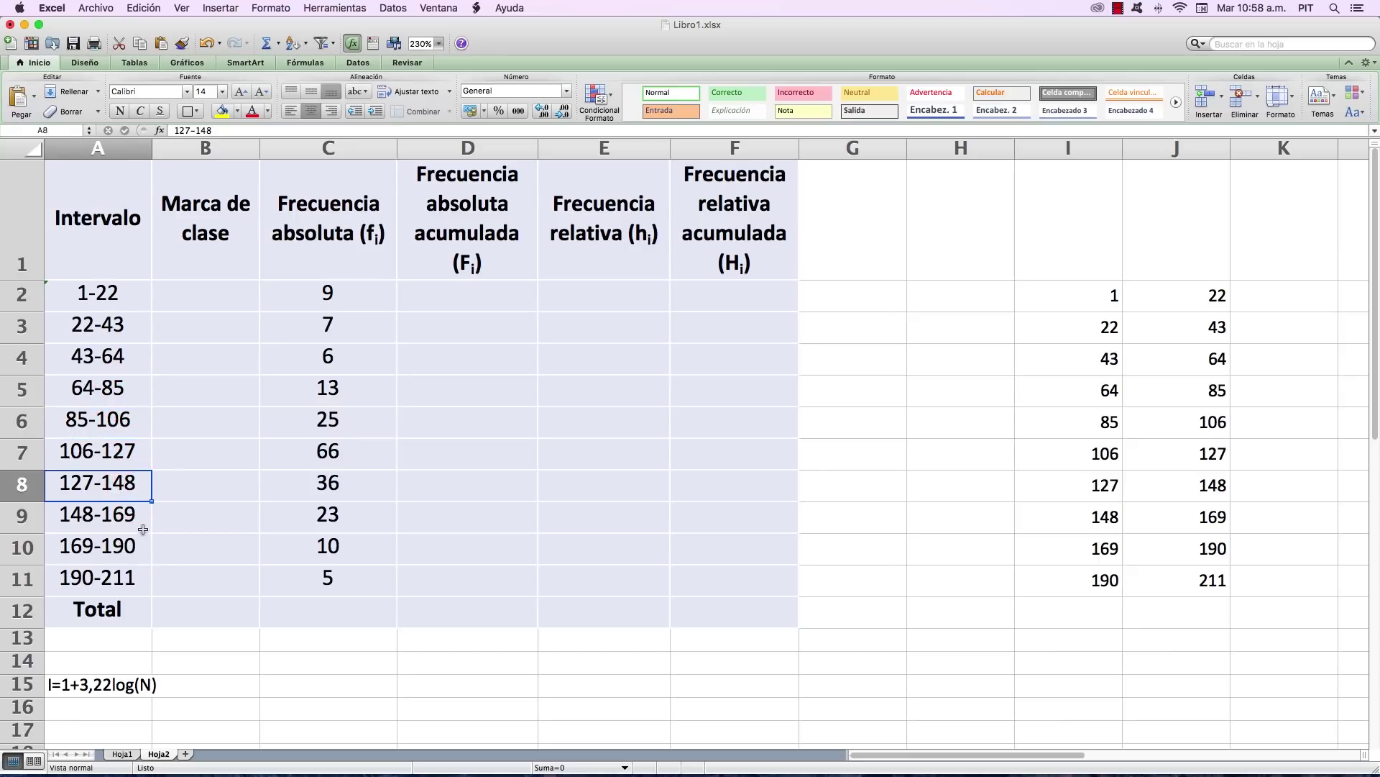
{"action": "left_click", "coordinate": [142, 521]}
{"action": "left_click", "coordinate": [140, 551]}
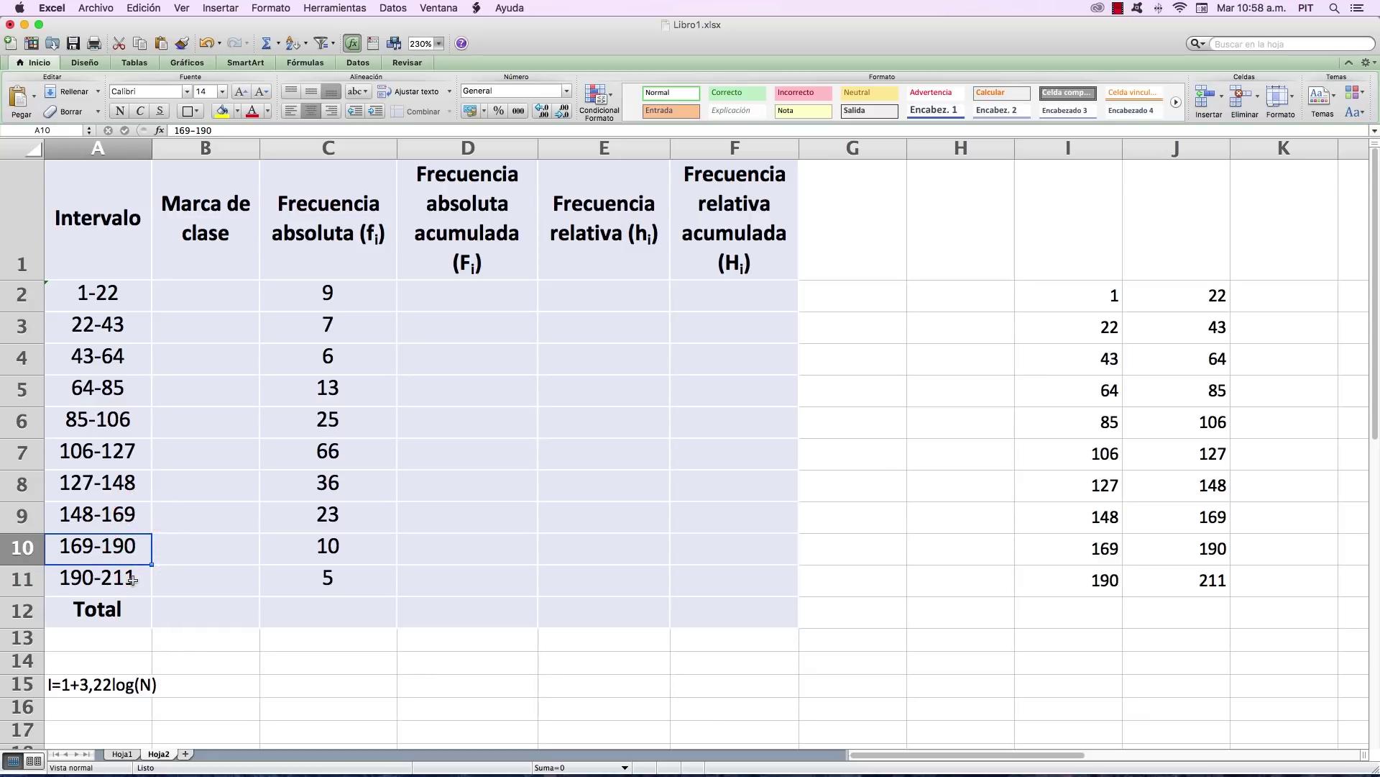
{"action": "left_click", "coordinate": [133, 580]}
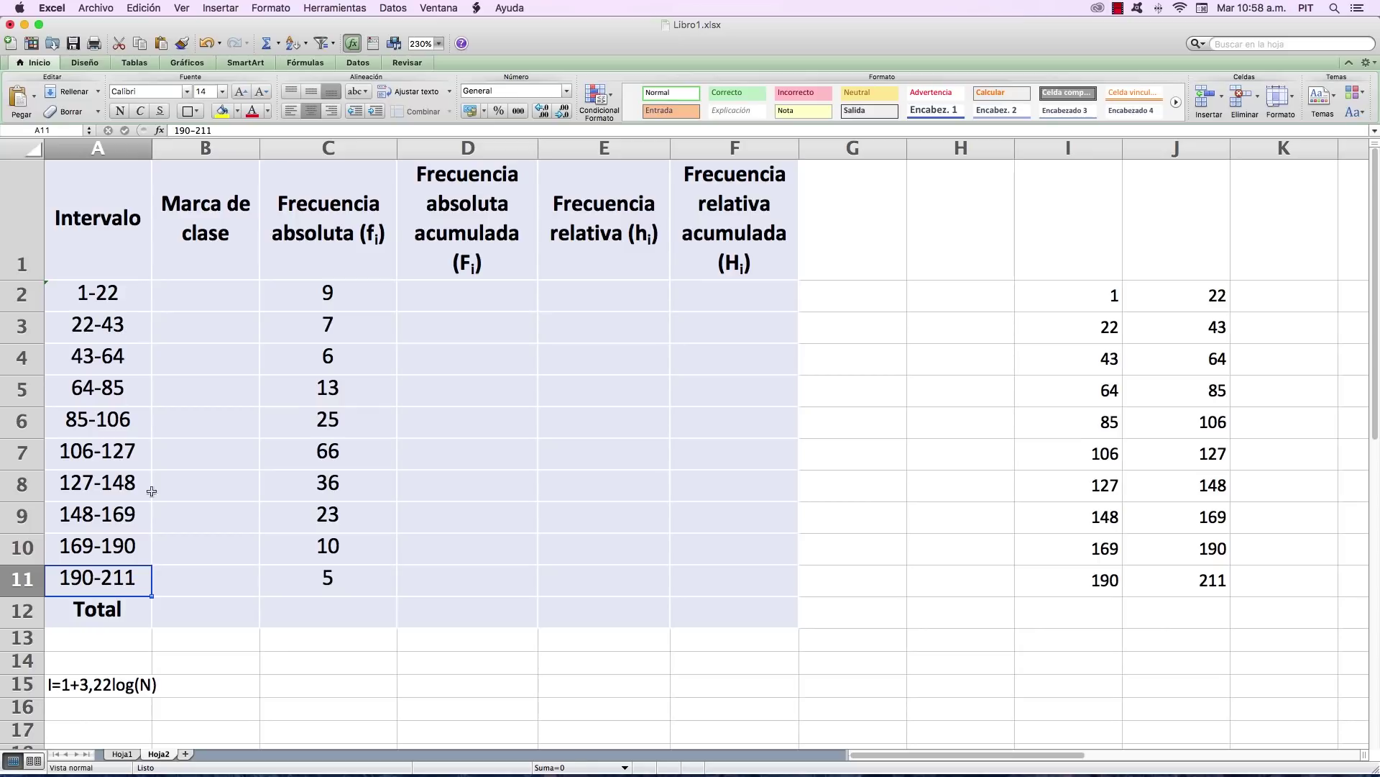
{"action": "left_click", "coordinate": [128, 291]}
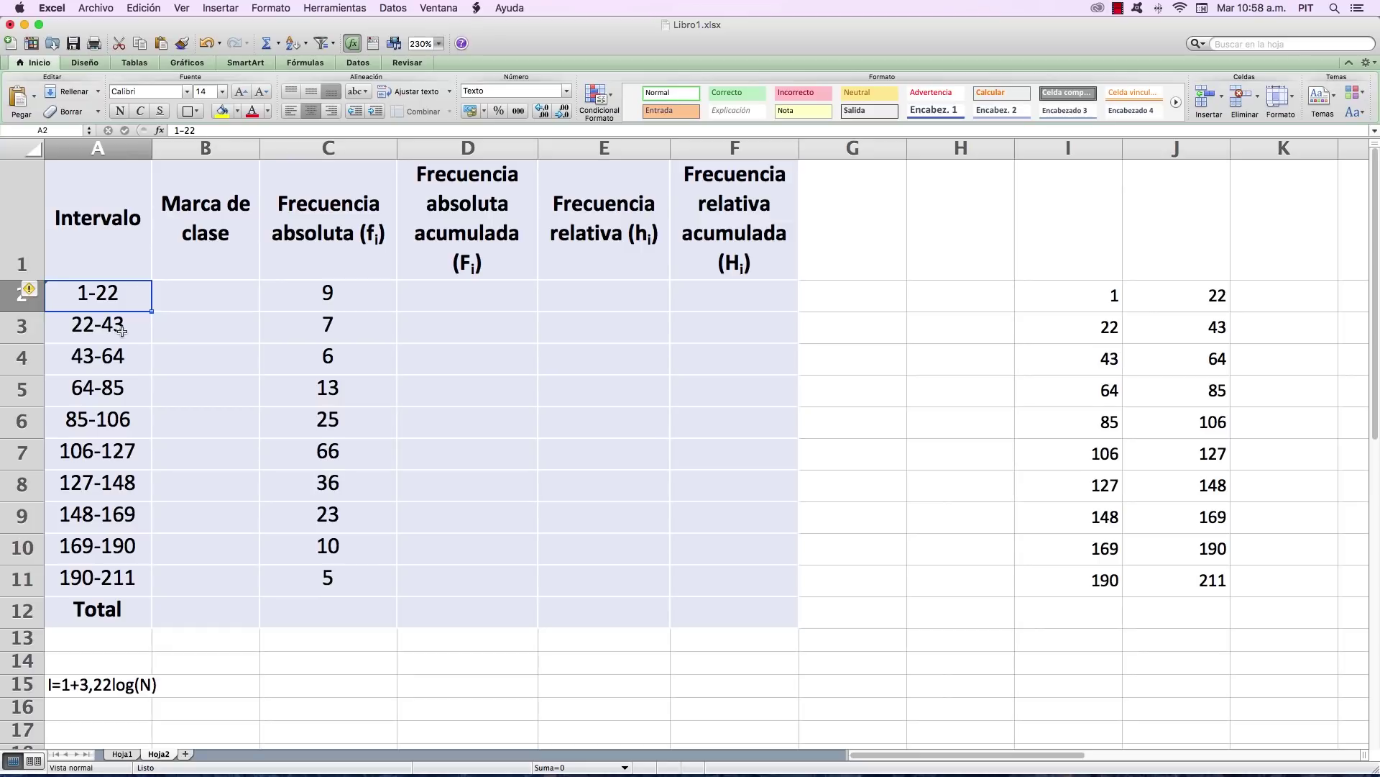
{"action": "left_click", "coordinate": [121, 330]}
{"action": "left_click", "coordinate": [123, 357]}
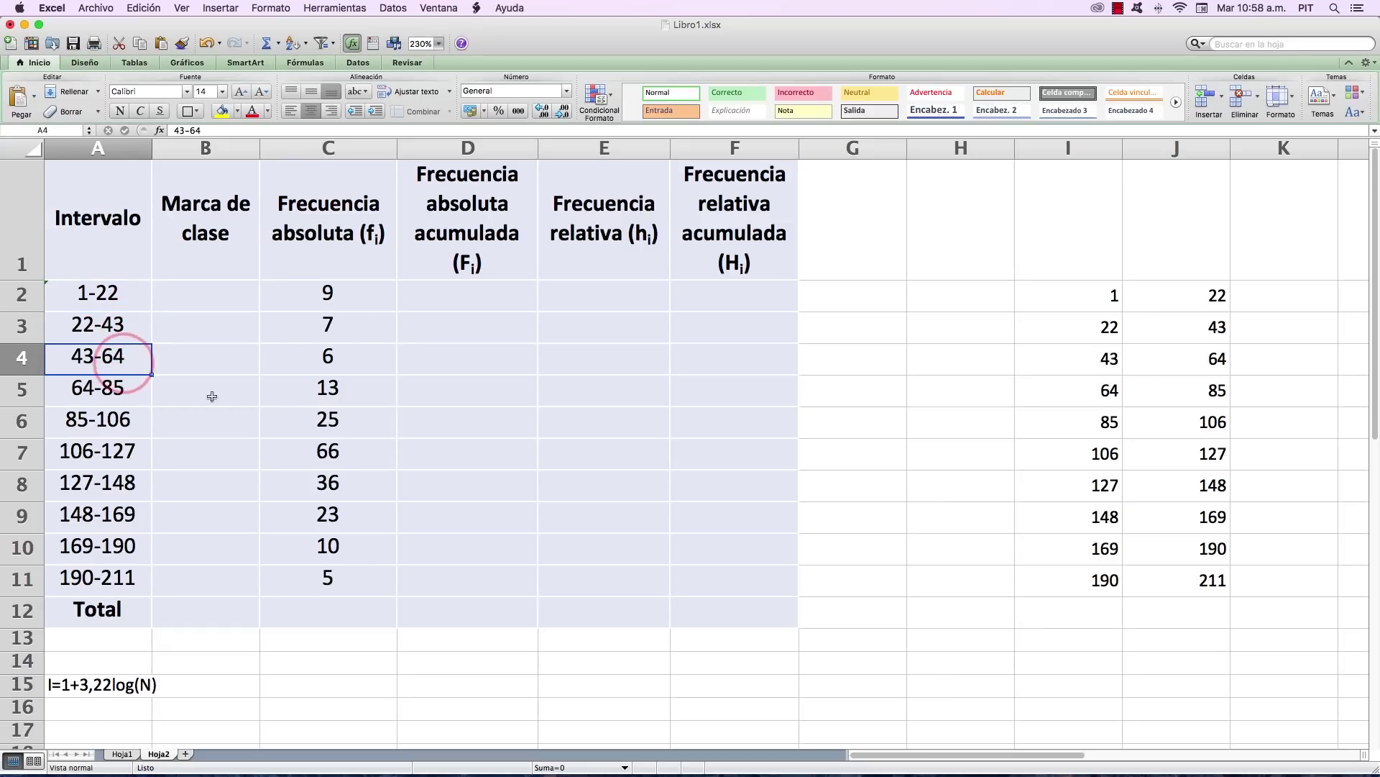
{"action": "left_click", "coordinate": [124, 396]}
{"action": "left_click", "coordinate": [128, 423]}
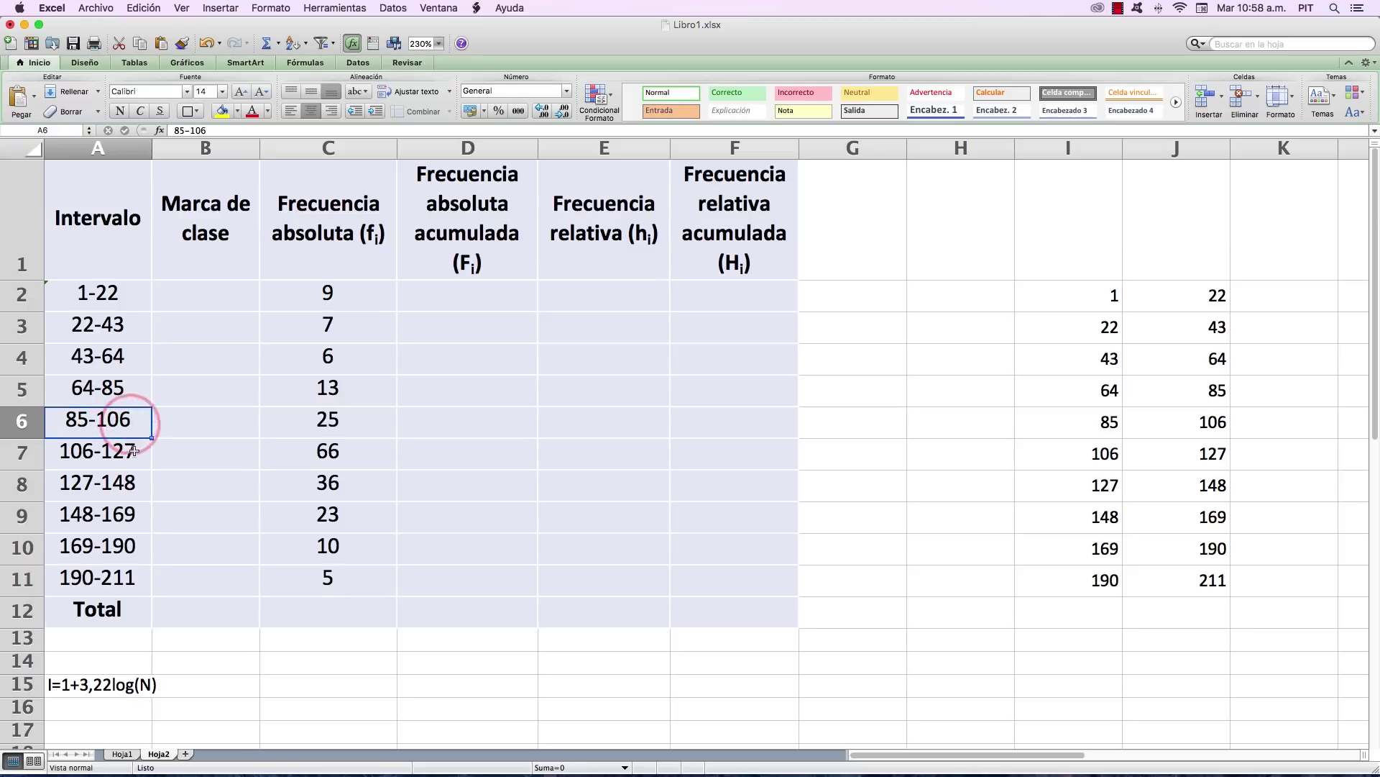
{"action": "left_click", "coordinate": [129, 455]}
{"action": "left_click", "coordinate": [135, 486]}
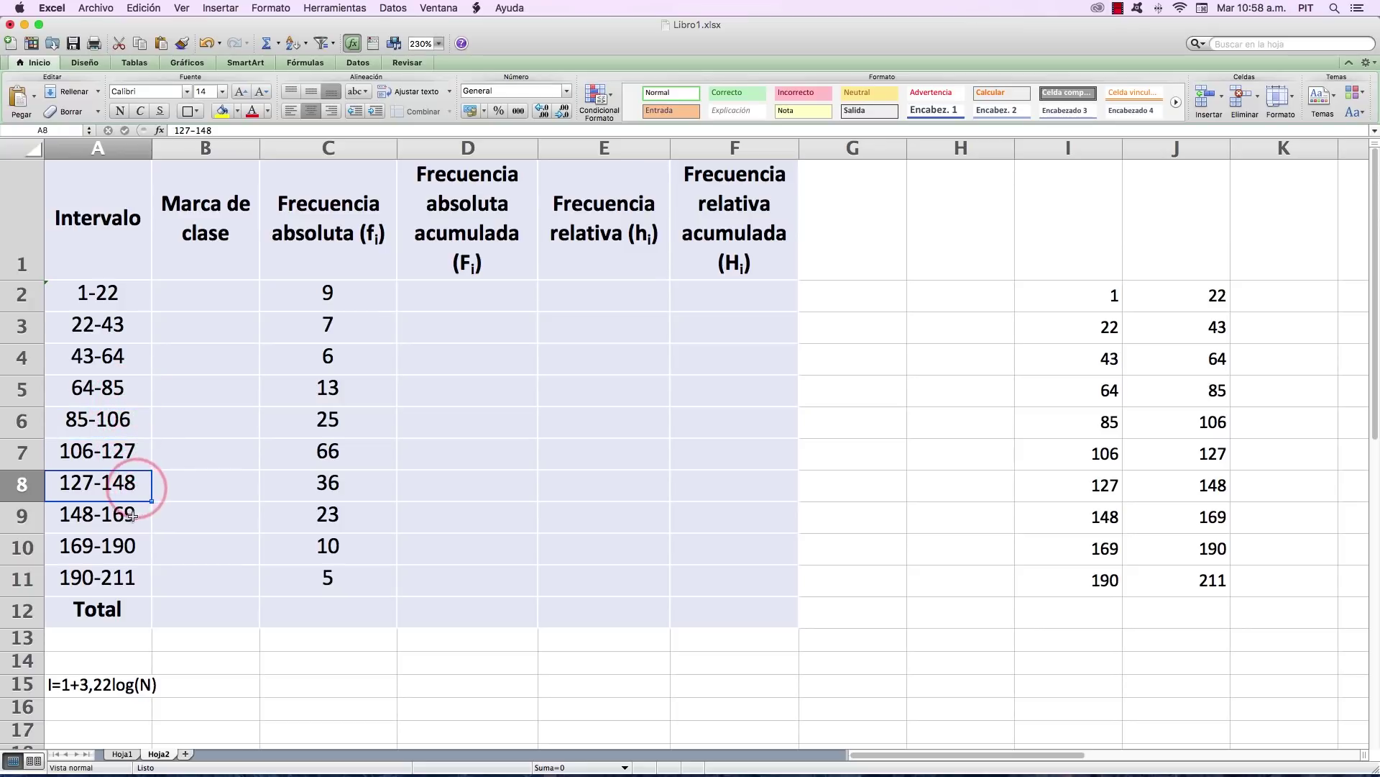
{"action": "left_click", "coordinate": [133, 517]}
{"action": "left_click", "coordinate": [134, 554]}
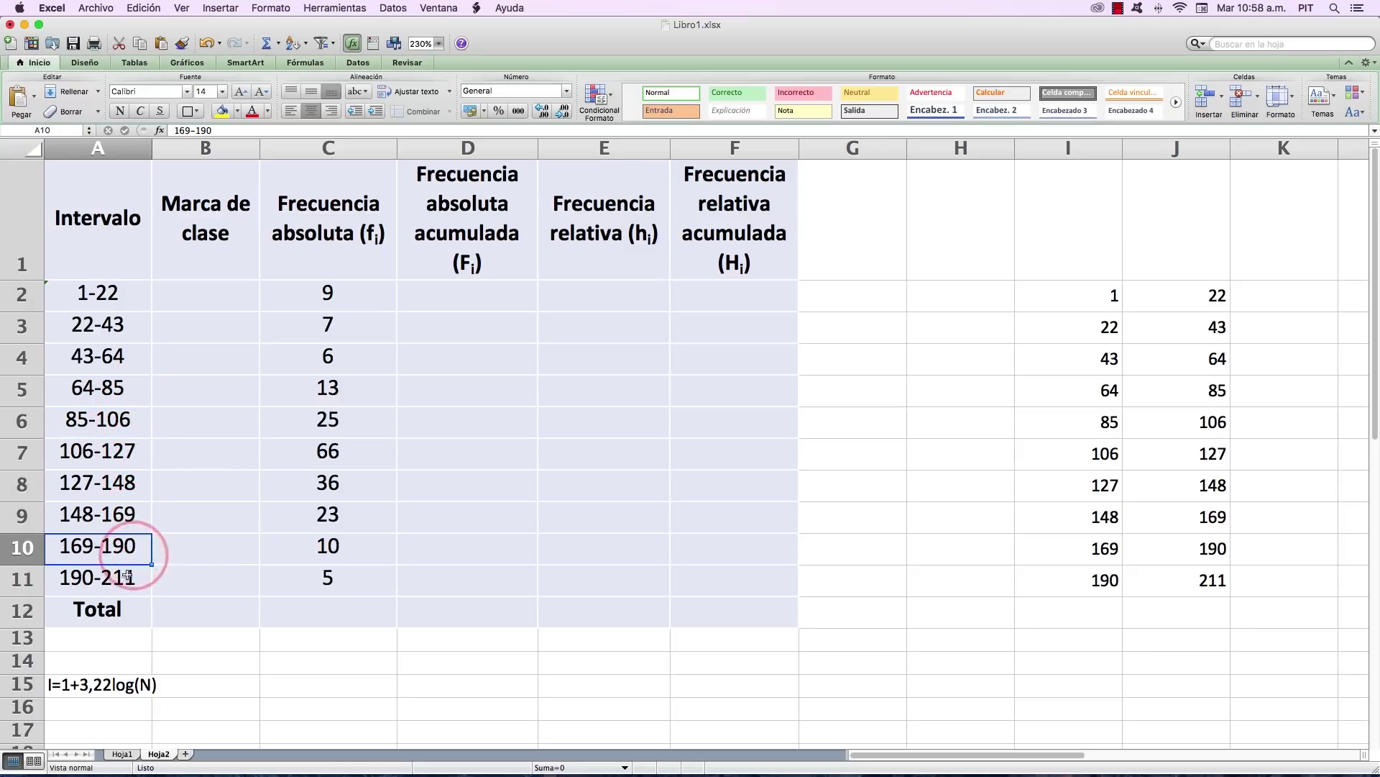
{"action": "left_click", "coordinate": [136, 581]}
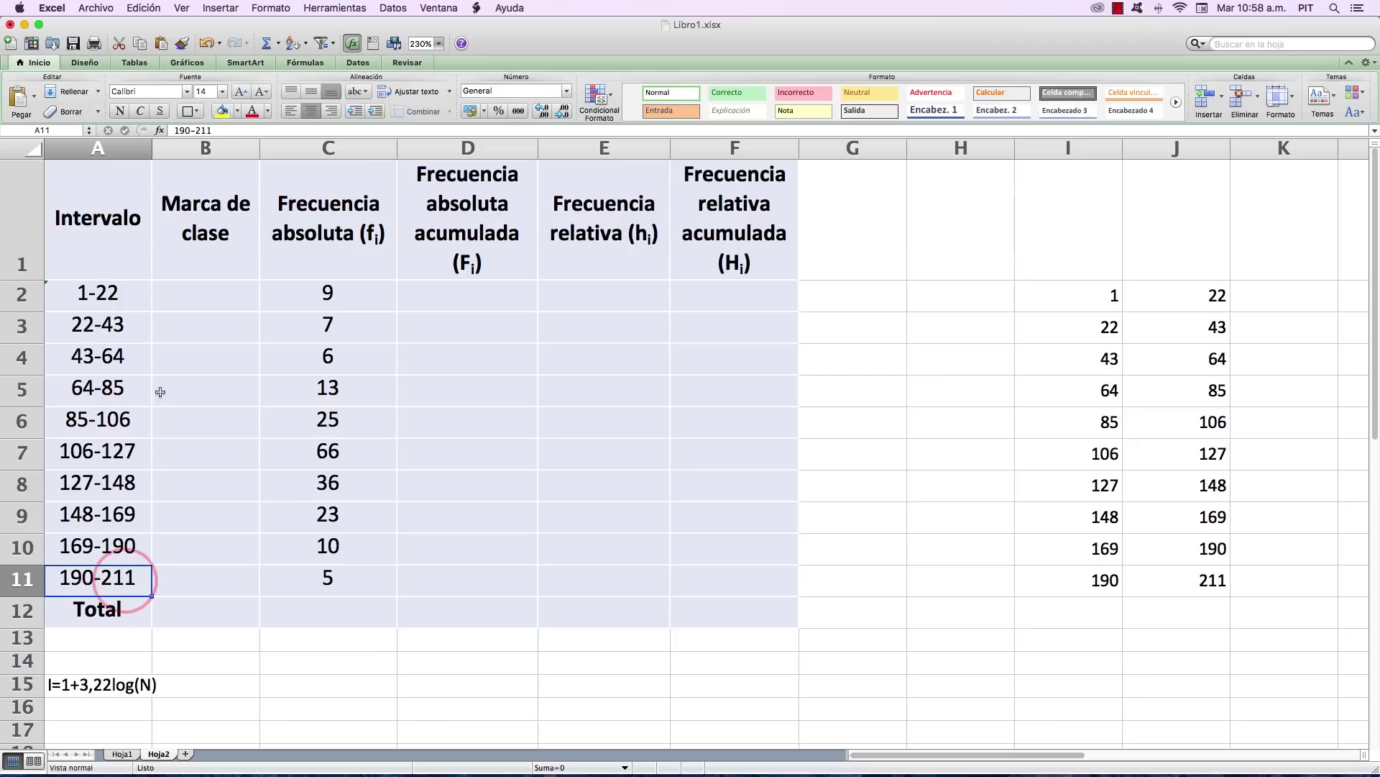
{"action": "left_click", "coordinate": [140, 295]}
{"action": "left_click", "coordinate": [139, 333]}
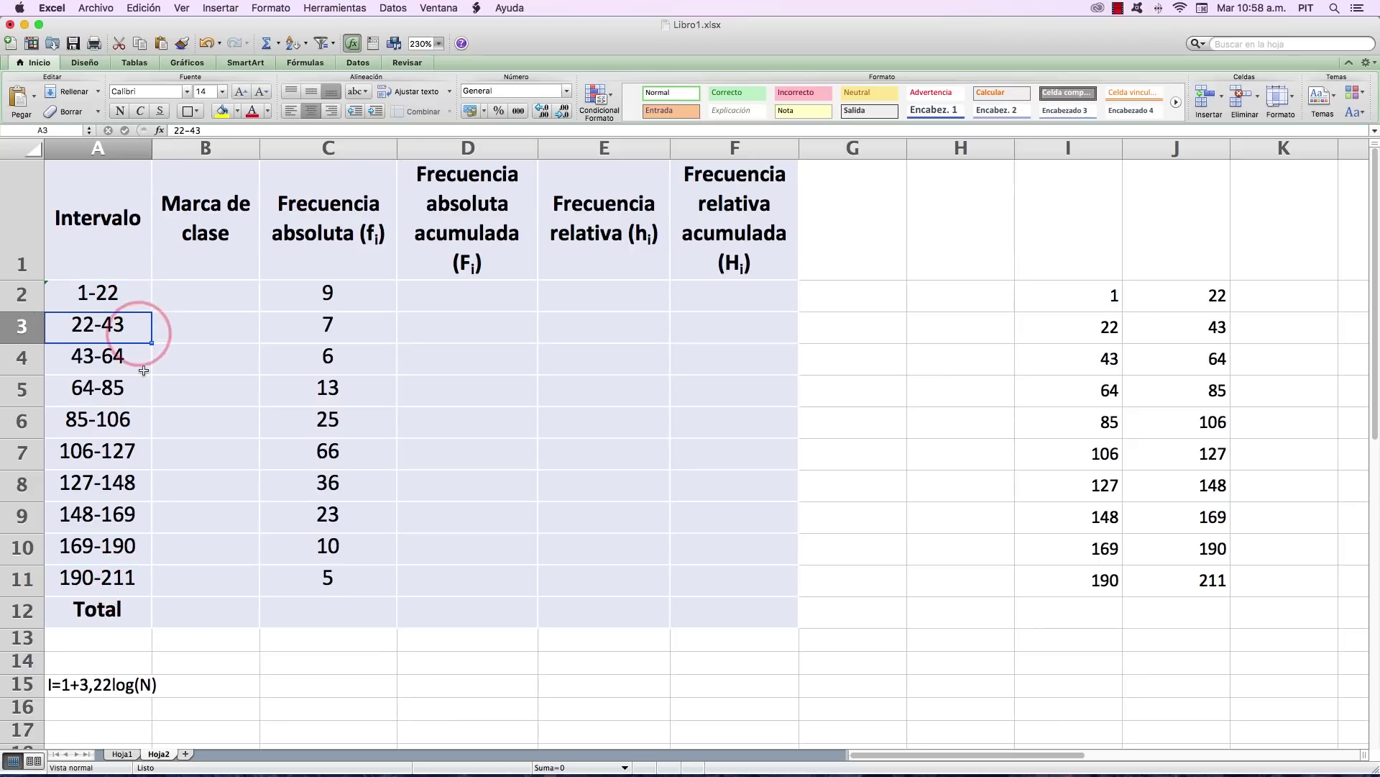
{"action": "left_click", "coordinate": [137, 359]}
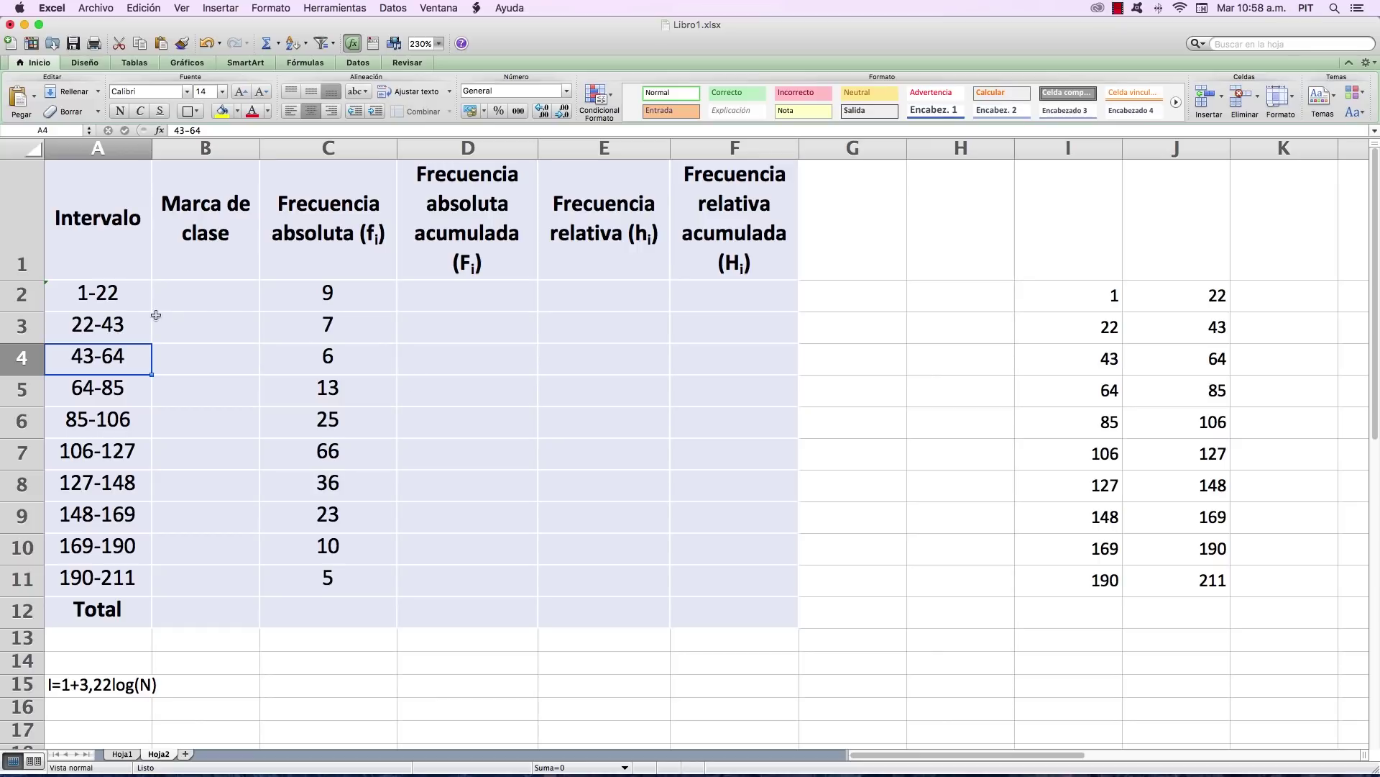
{"action": "left_click", "coordinate": [131, 307]}
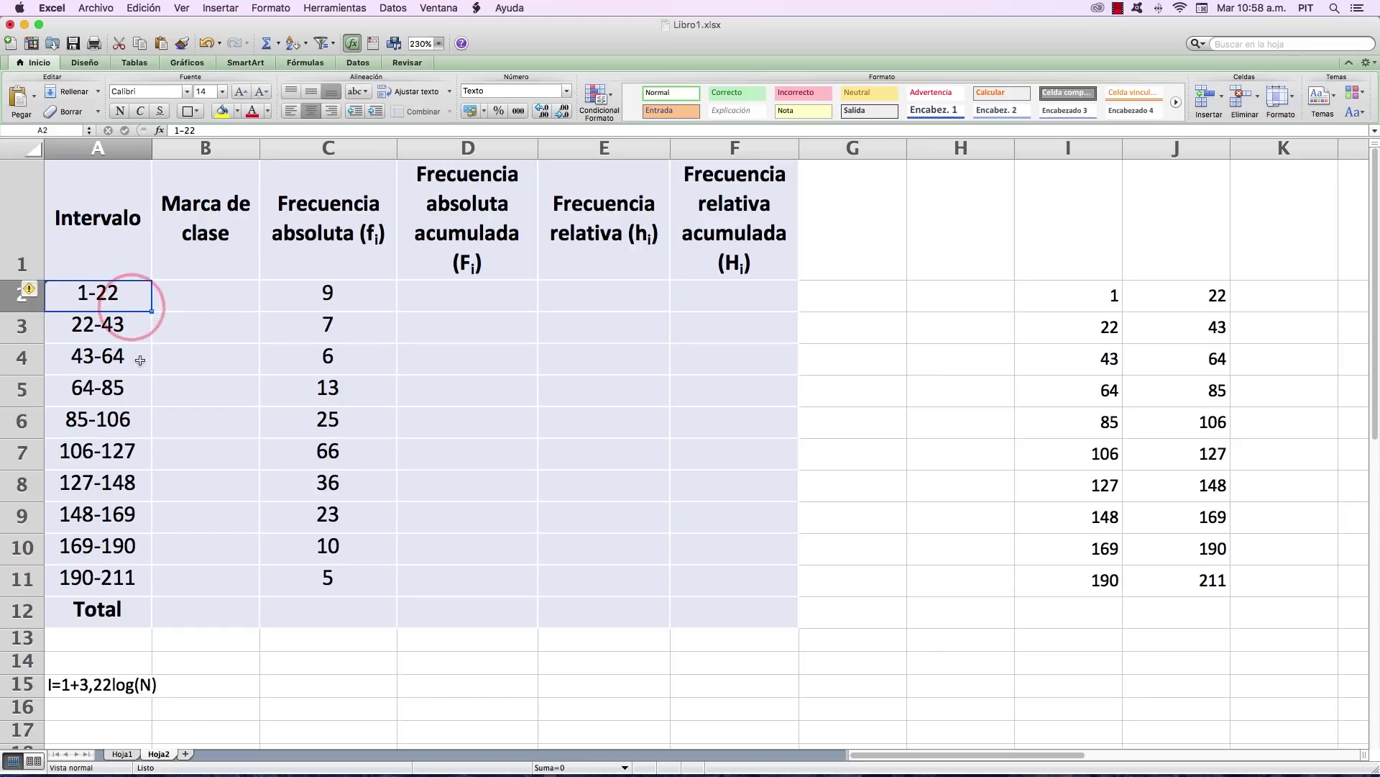
{"action": "left_click", "coordinate": [119, 335]}
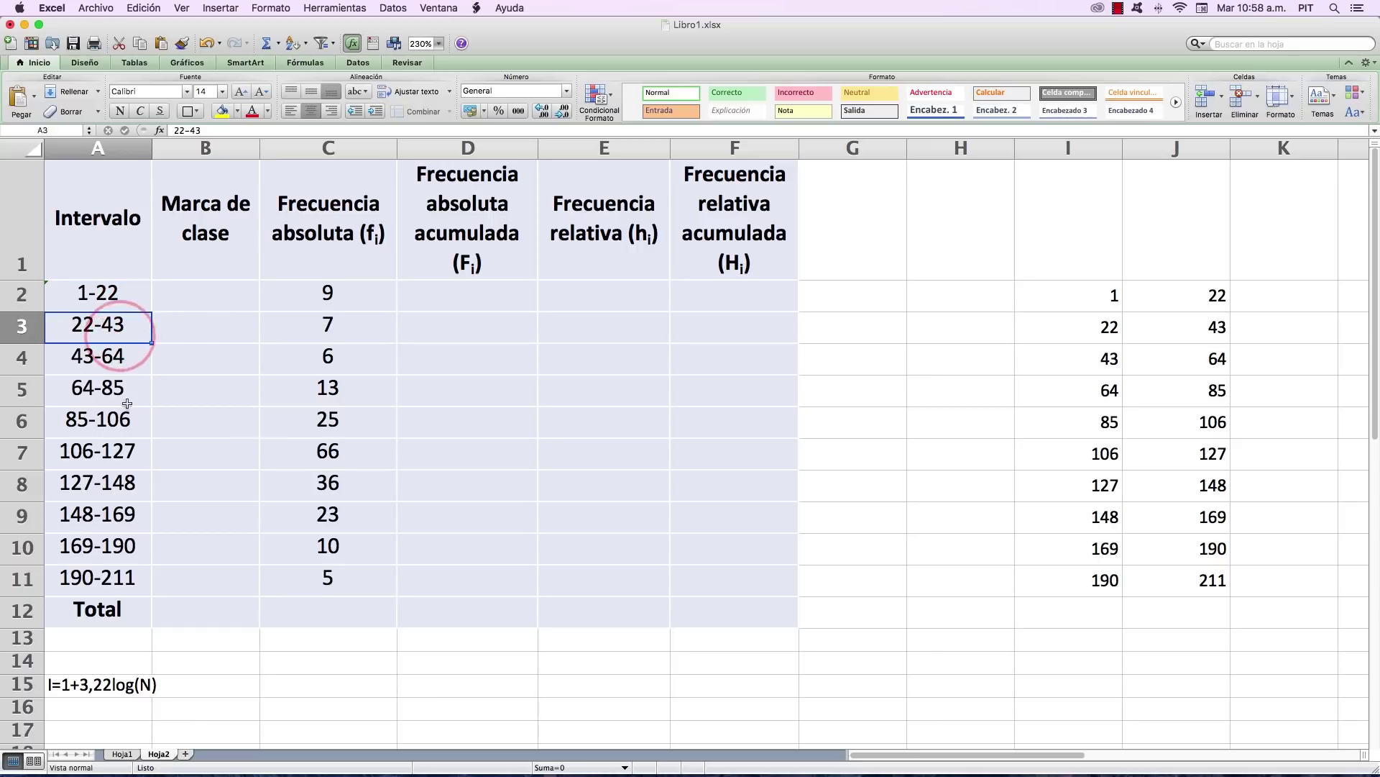
{"action": "left_click", "coordinate": [119, 365]}
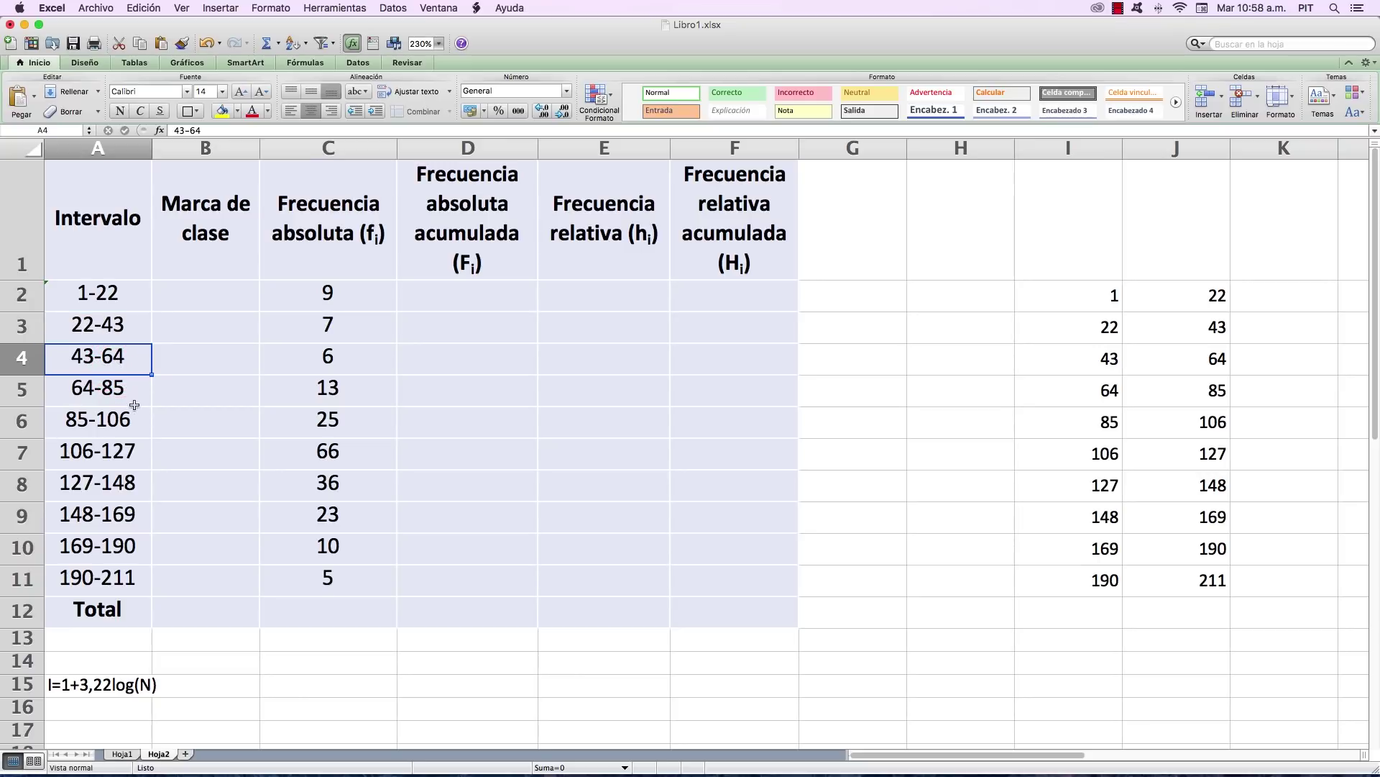
{"action": "left_click", "coordinate": [131, 394]}
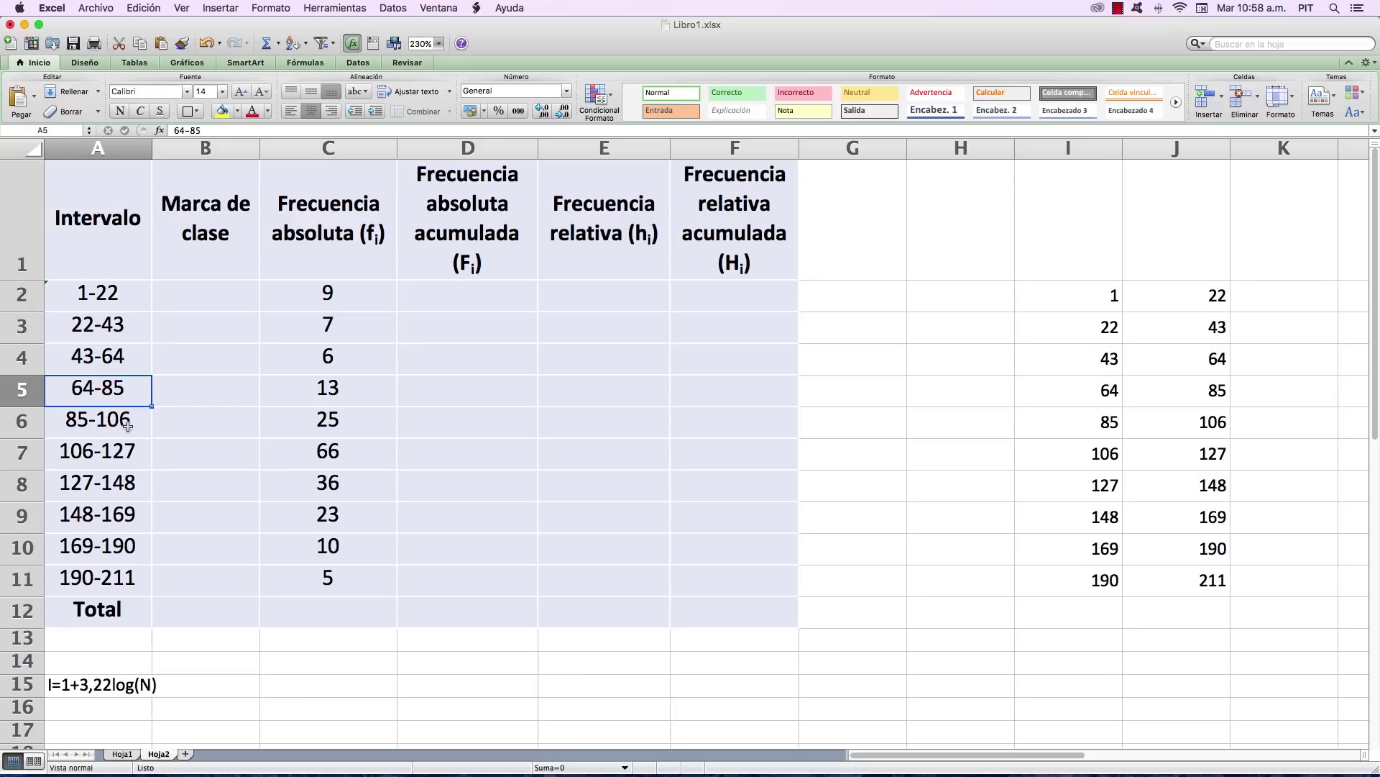
{"action": "left_click", "coordinate": [127, 426]}
{"action": "left_click", "coordinate": [130, 452]}
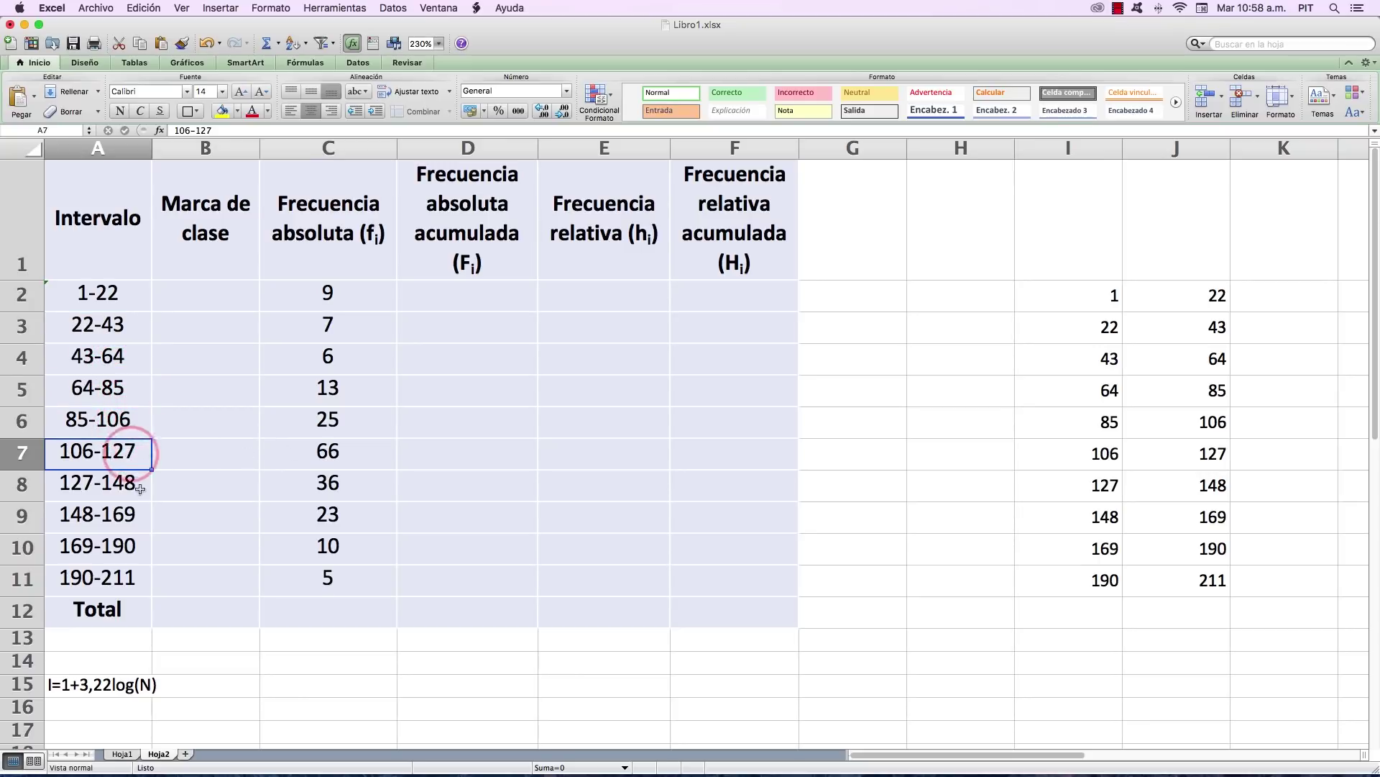
{"action": "left_click", "coordinate": [136, 487]}
{"action": "left_click", "coordinate": [128, 519]}
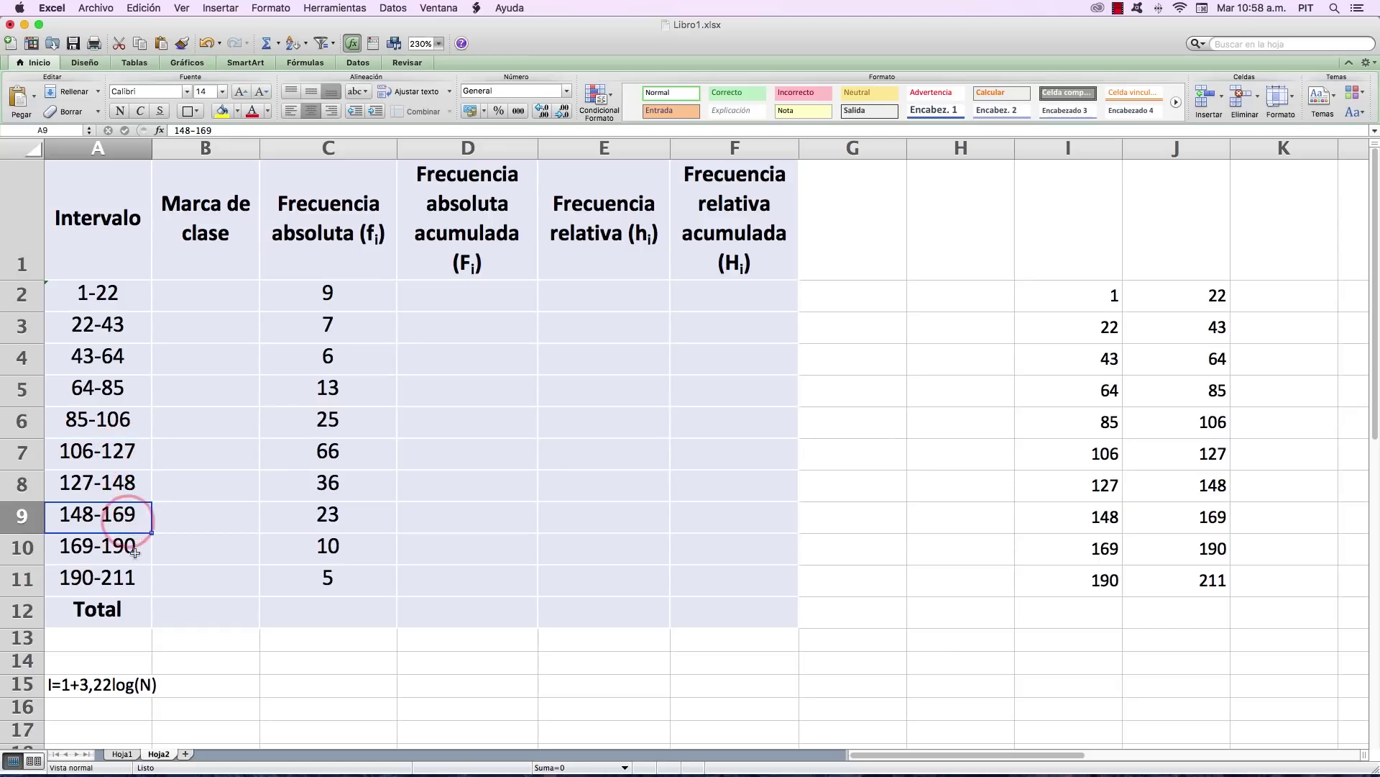
{"action": "left_click", "coordinate": [128, 547]}
{"action": "left_click", "coordinate": [131, 577]}
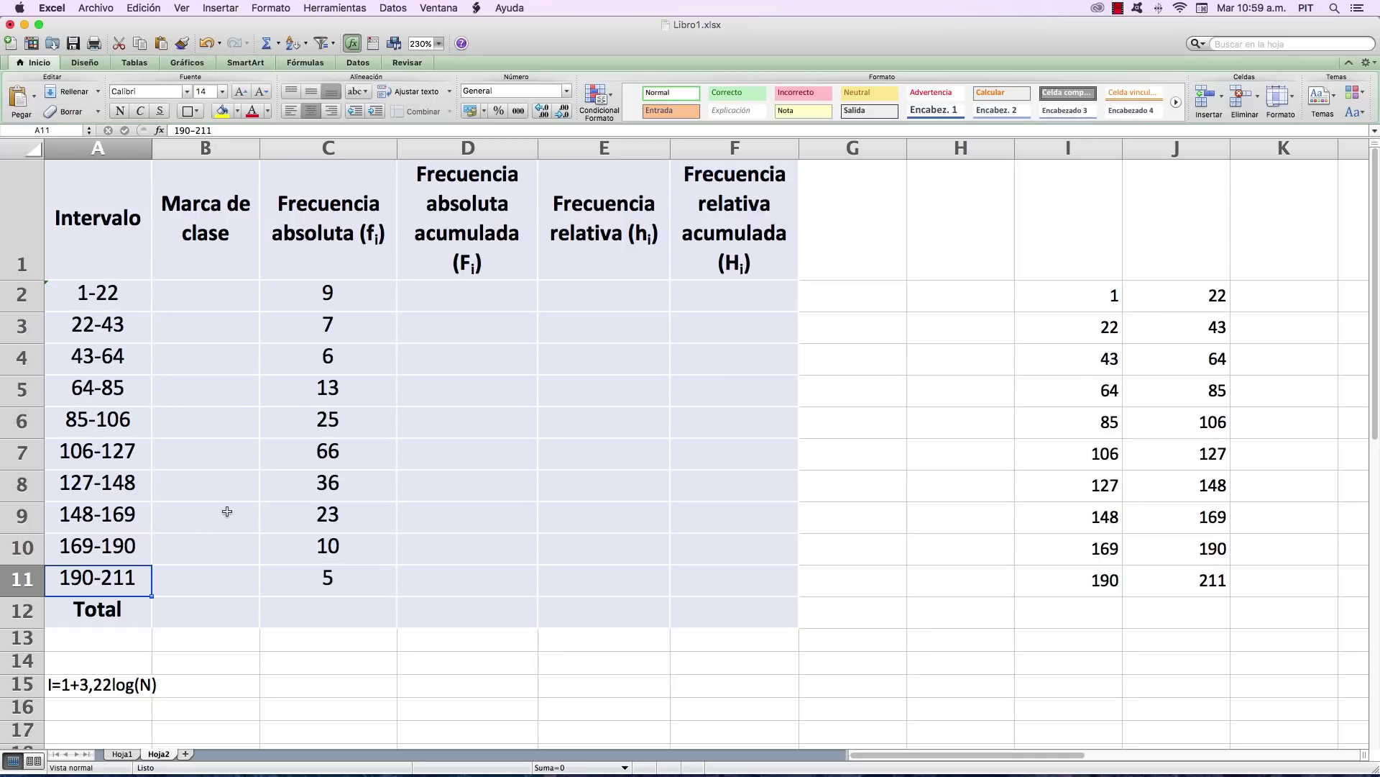
{"action": "left_click", "coordinate": [134, 305]}
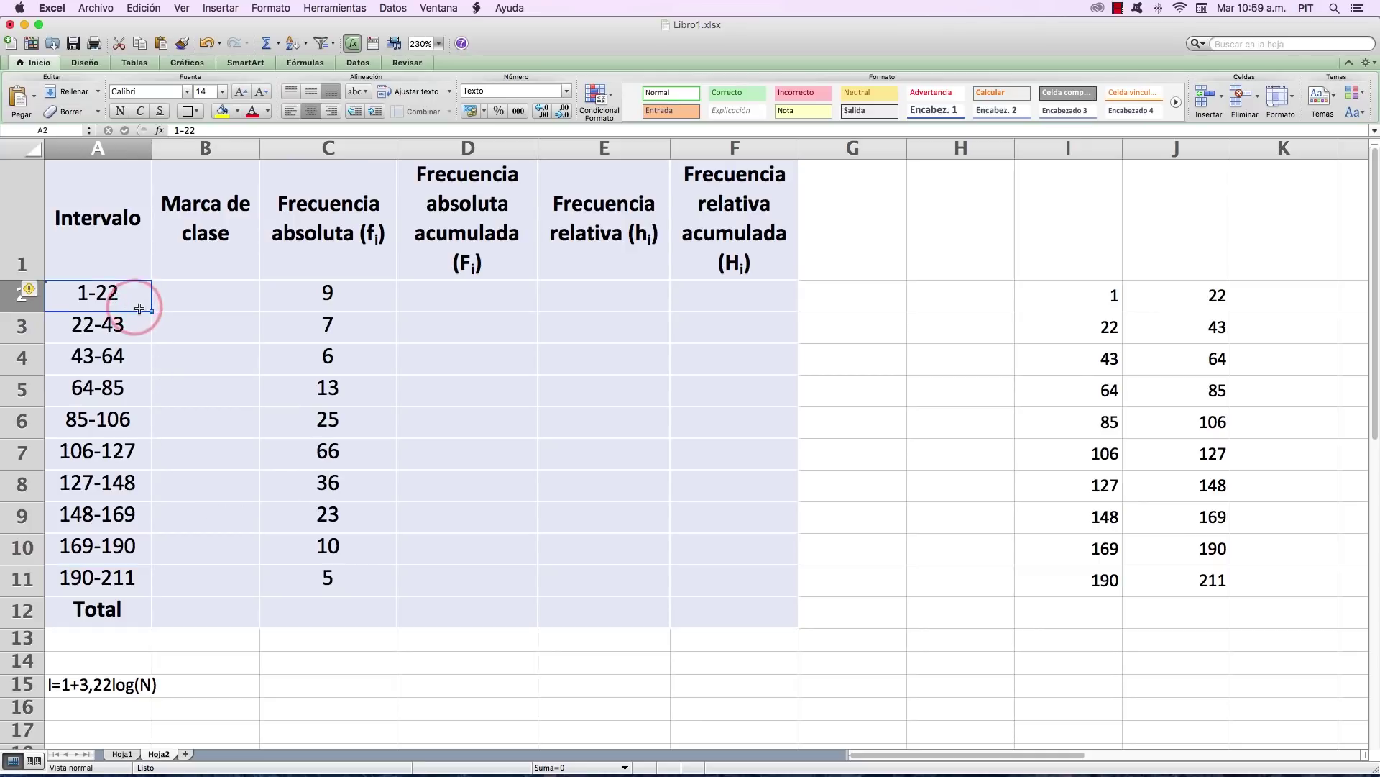
{"action": "left_click", "coordinate": [101, 323]}
{"action": "left_click", "coordinate": [133, 366]}
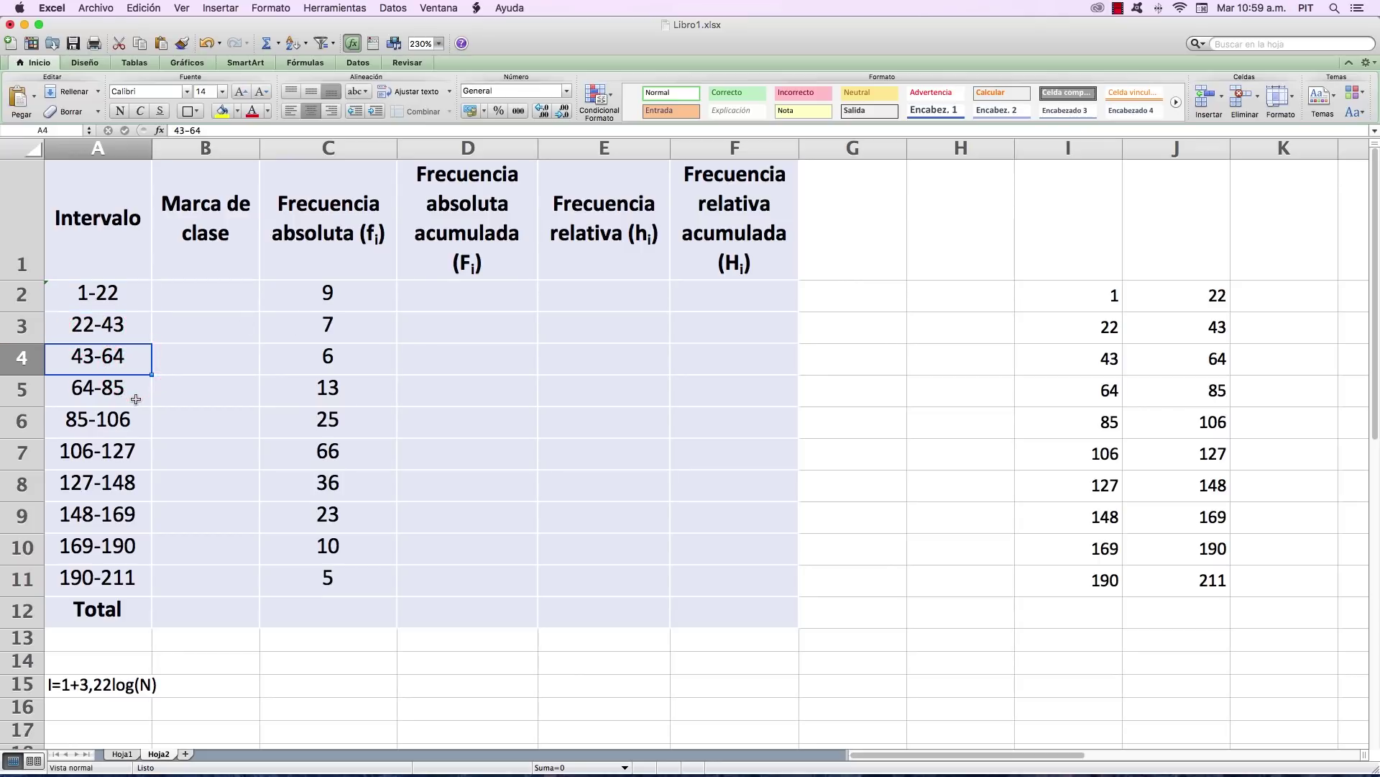
{"action": "left_click", "coordinate": [133, 398]}
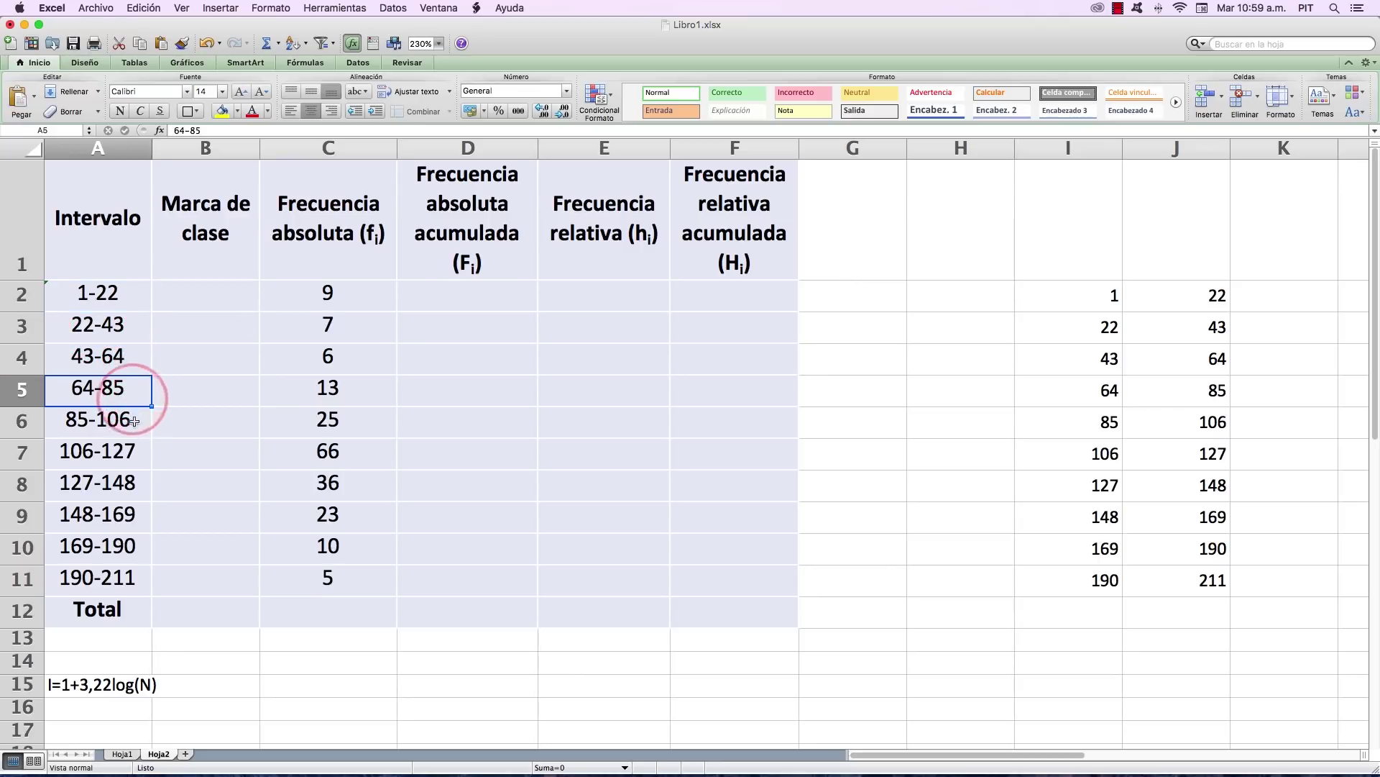
{"action": "left_click", "coordinate": [133, 430]}
{"action": "left_click", "coordinate": [133, 457]}
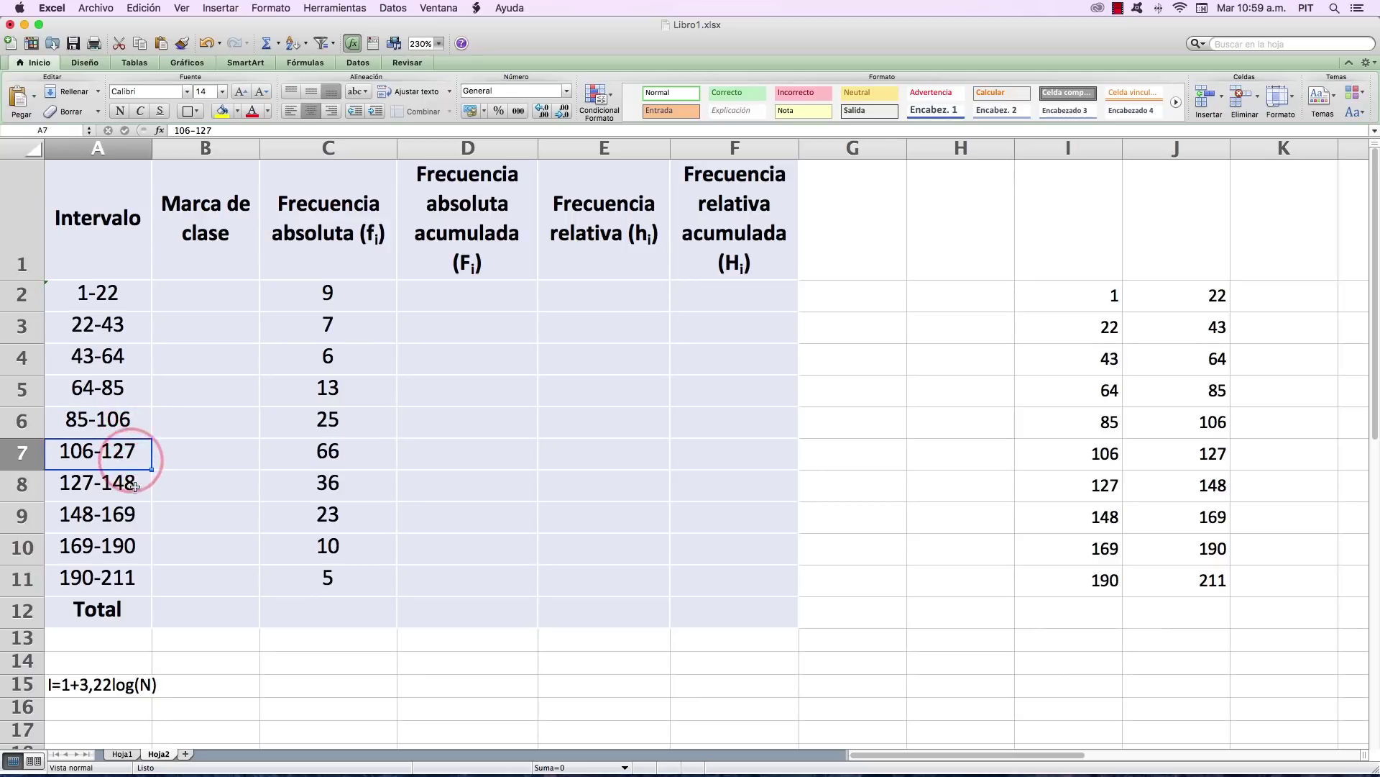
{"action": "left_click", "coordinate": [134, 489]}
{"action": "left_click", "coordinate": [132, 521]}
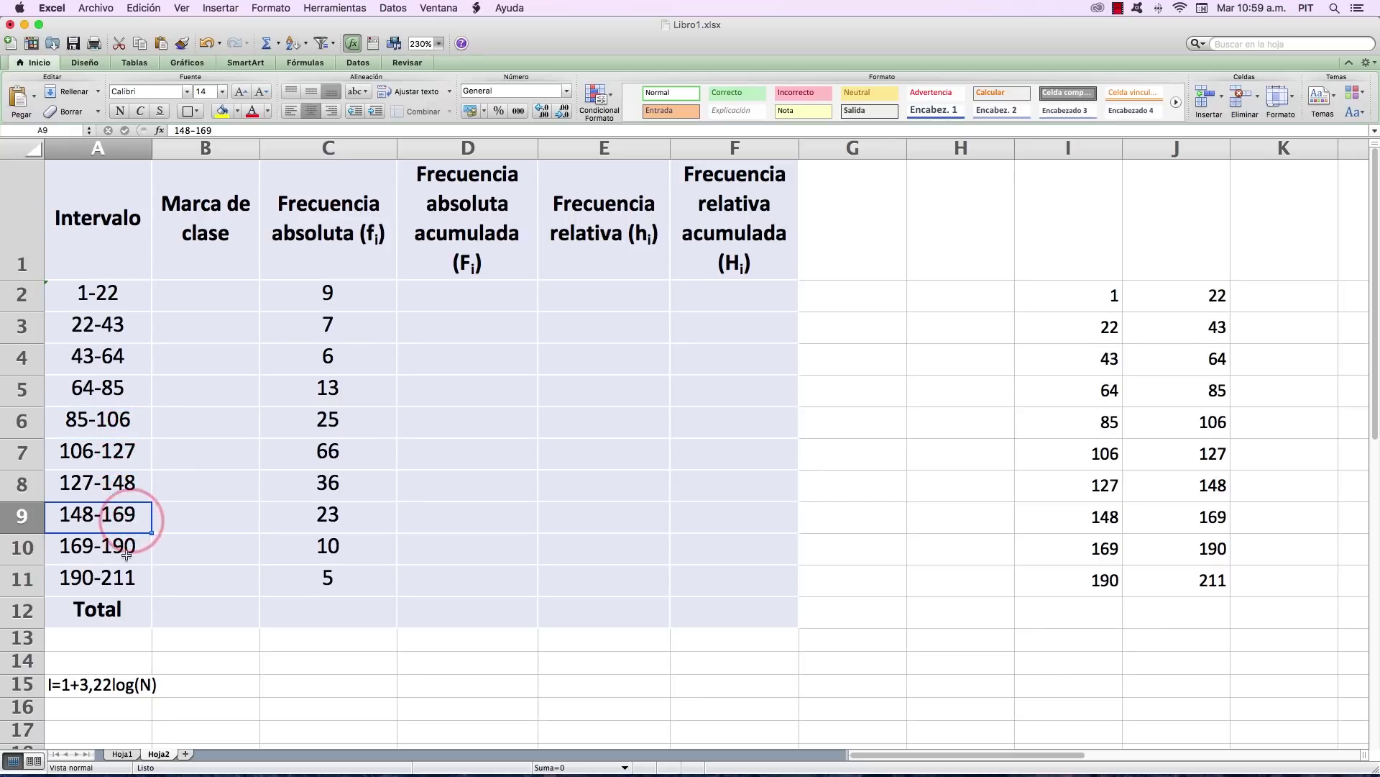
{"action": "left_click", "coordinate": [126, 550]}
{"action": "left_click", "coordinate": [136, 580]}
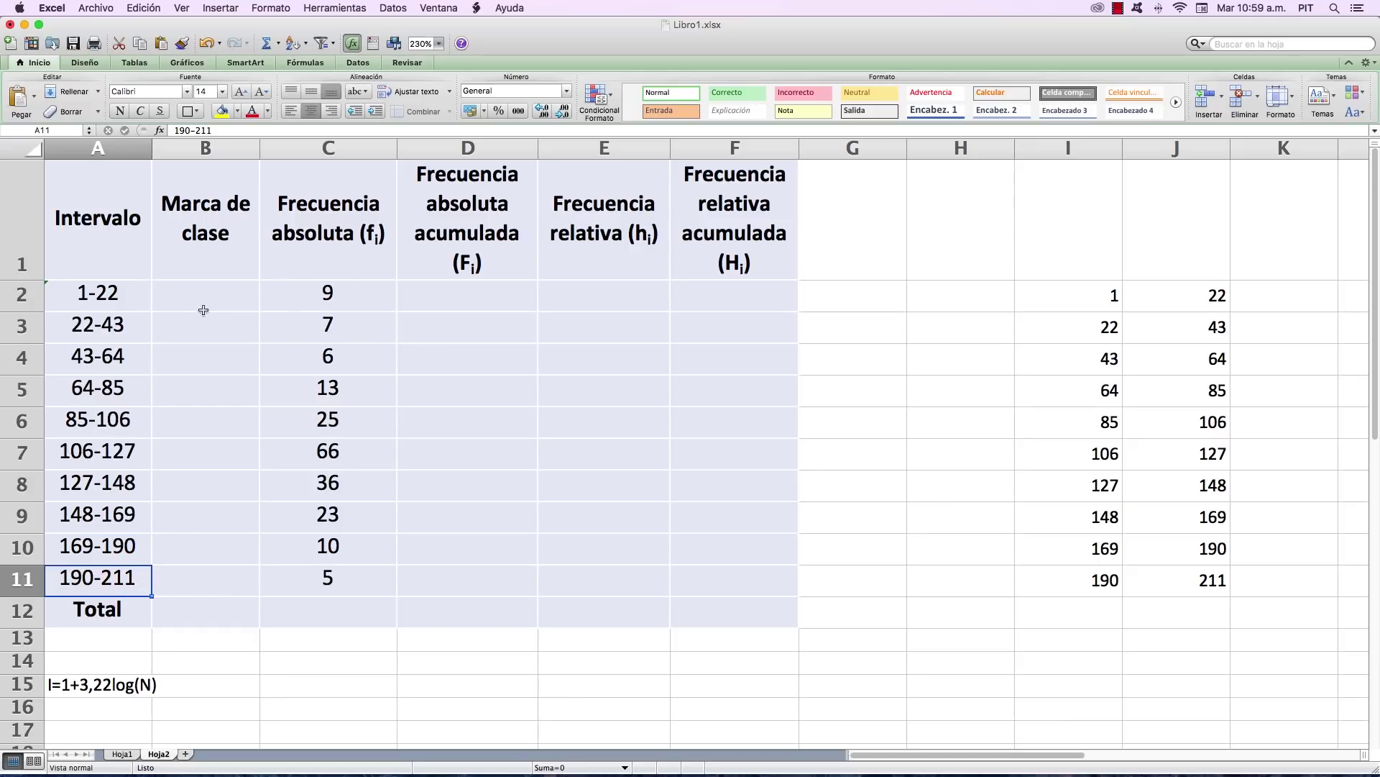
{"action": "left_click", "coordinate": [128, 301]}
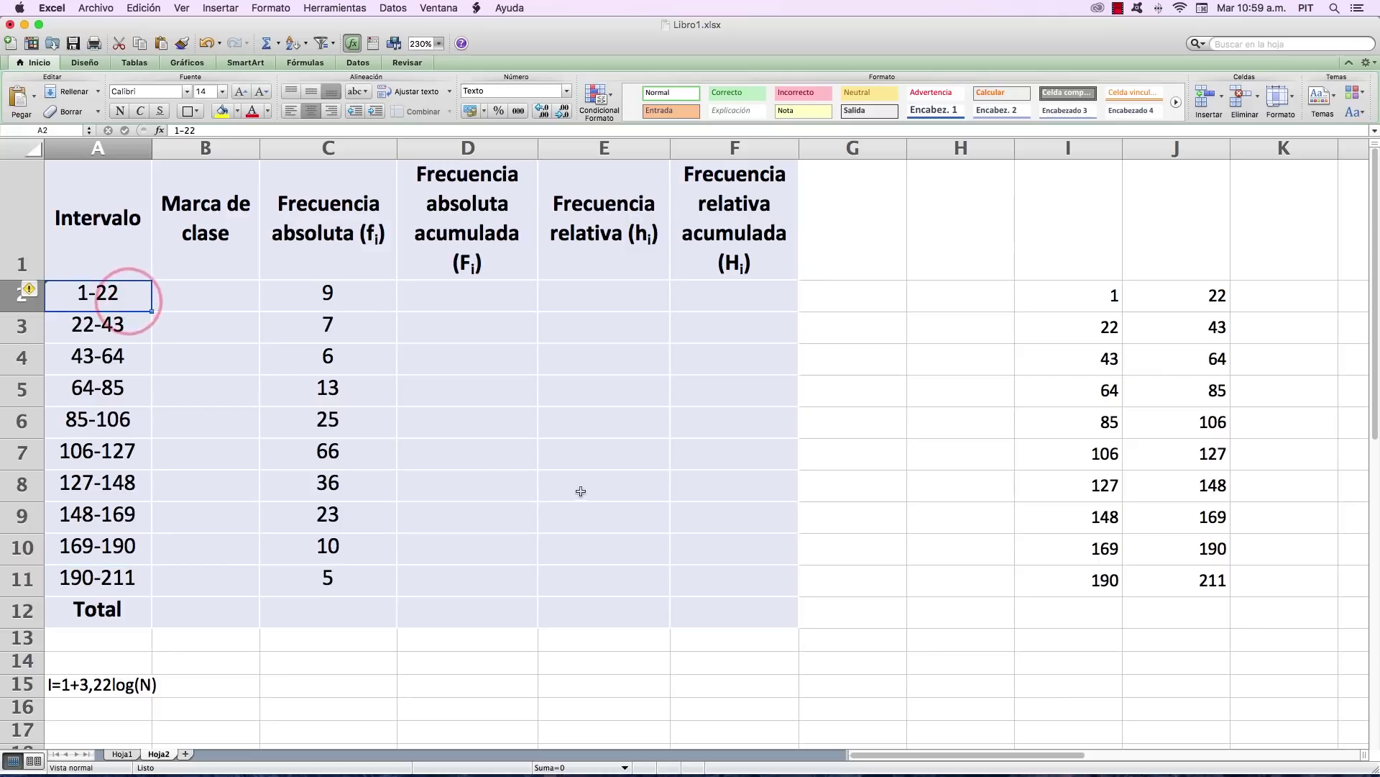
{"action": "left_click", "coordinate": [129, 337]}
{"action": "left_click", "coordinate": [136, 370]}
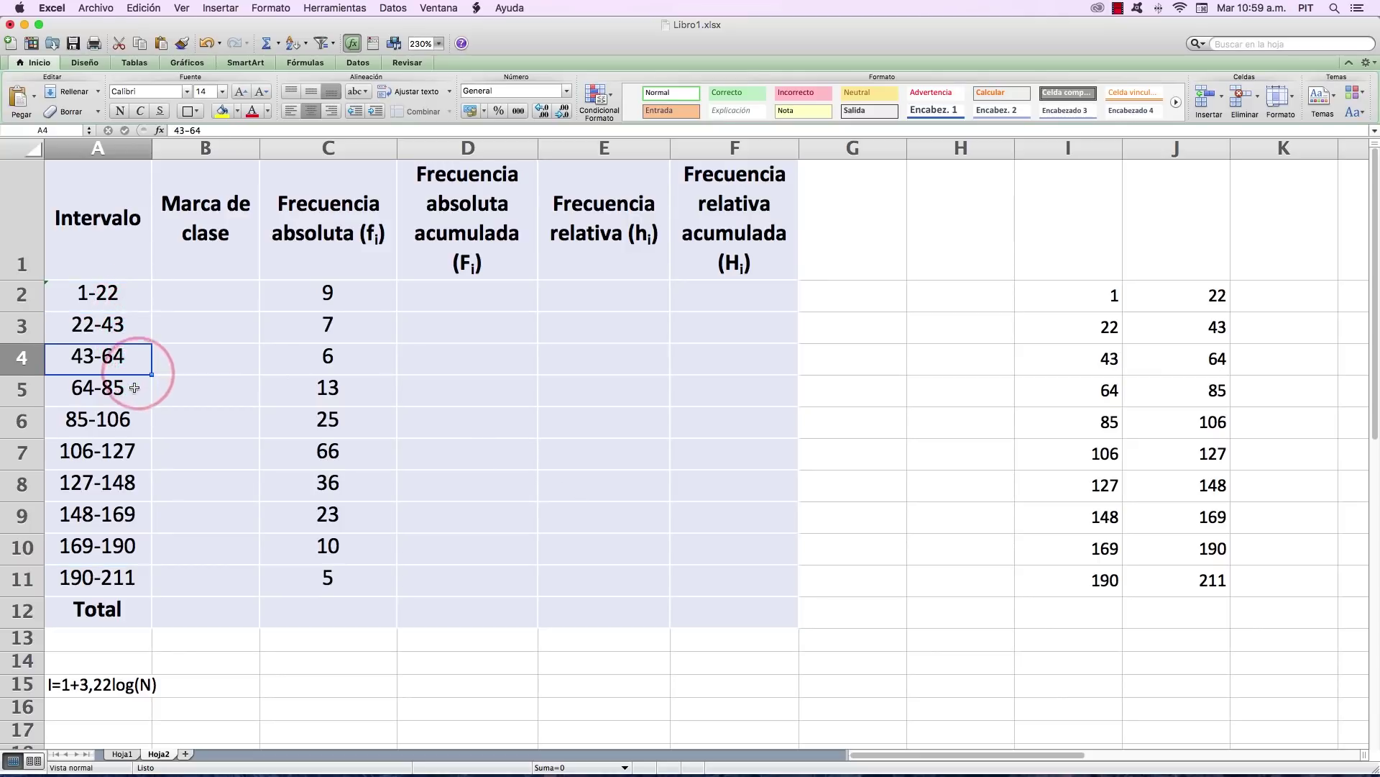
{"action": "left_click", "coordinate": [134, 388]}
{"action": "left_click", "coordinate": [136, 420]}
{"action": "left_click", "coordinate": [139, 457]}
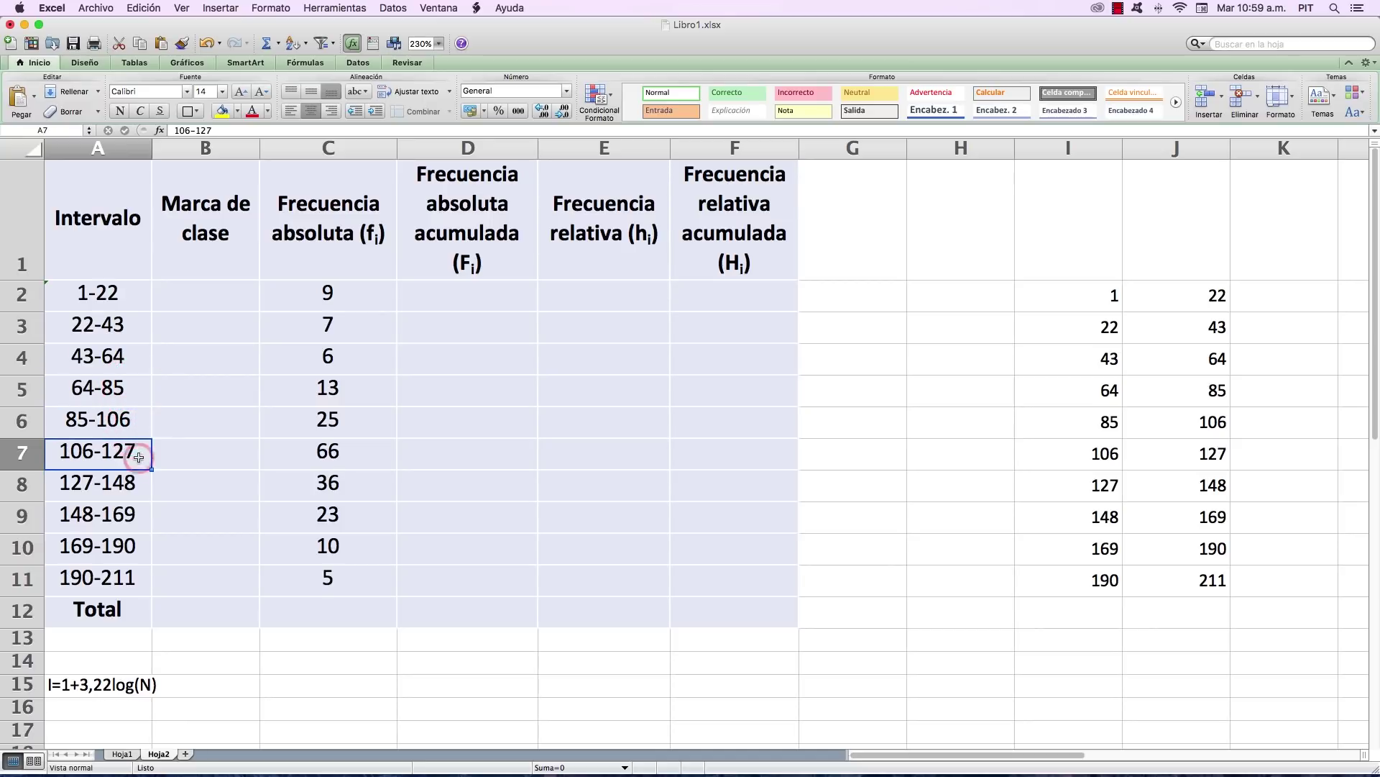
{"action": "left_click", "coordinate": [131, 491]}
{"action": "left_click", "coordinate": [130, 529]}
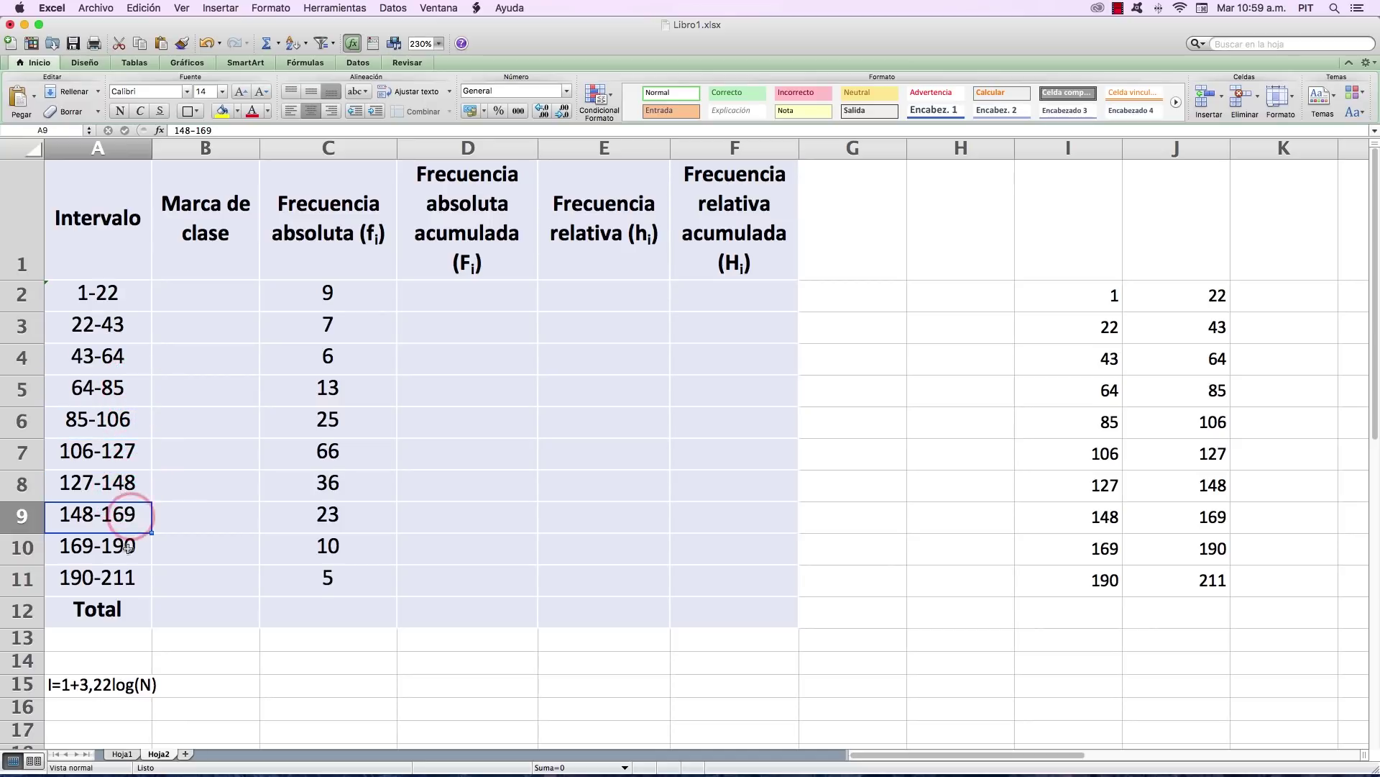
{"action": "left_click", "coordinate": [132, 552]}
{"action": "left_click", "coordinate": [135, 584]}
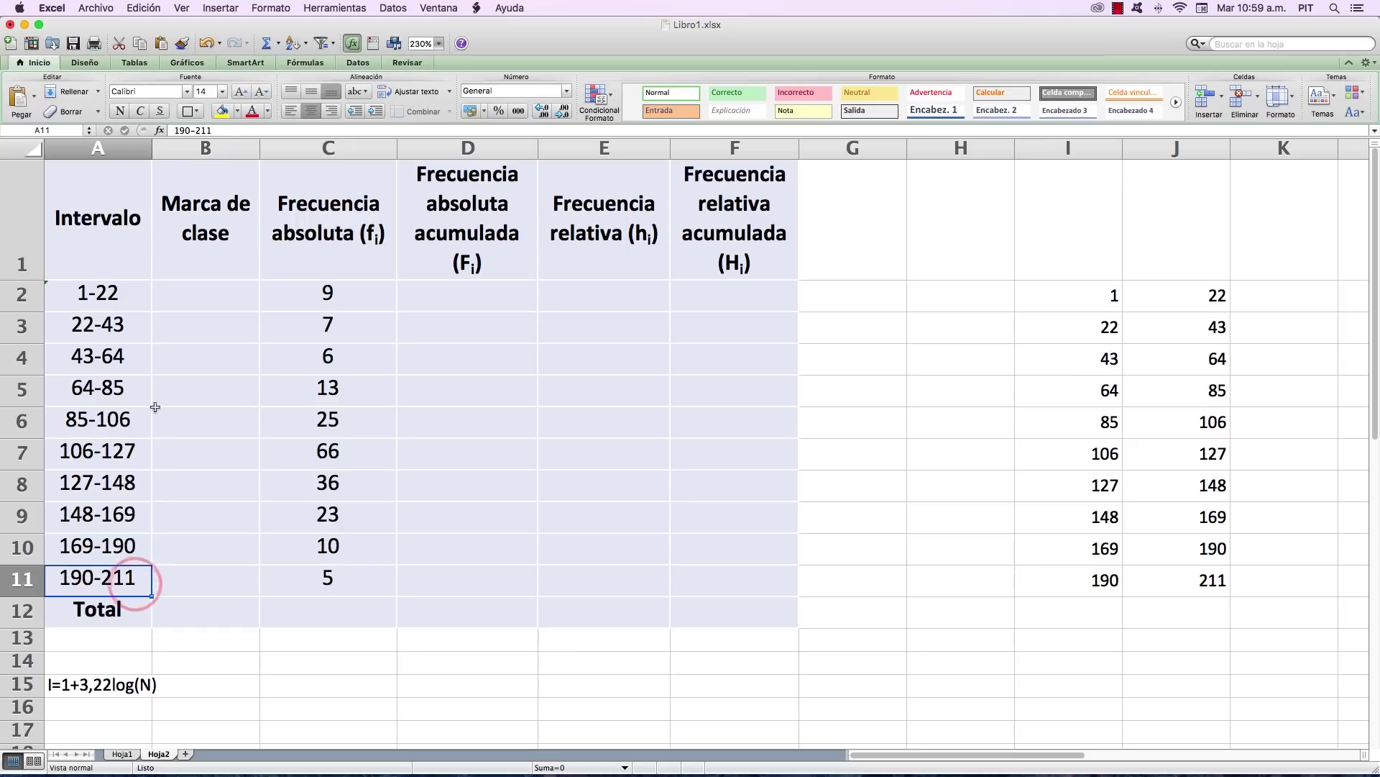
{"action": "left_click", "coordinate": [121, 298]}
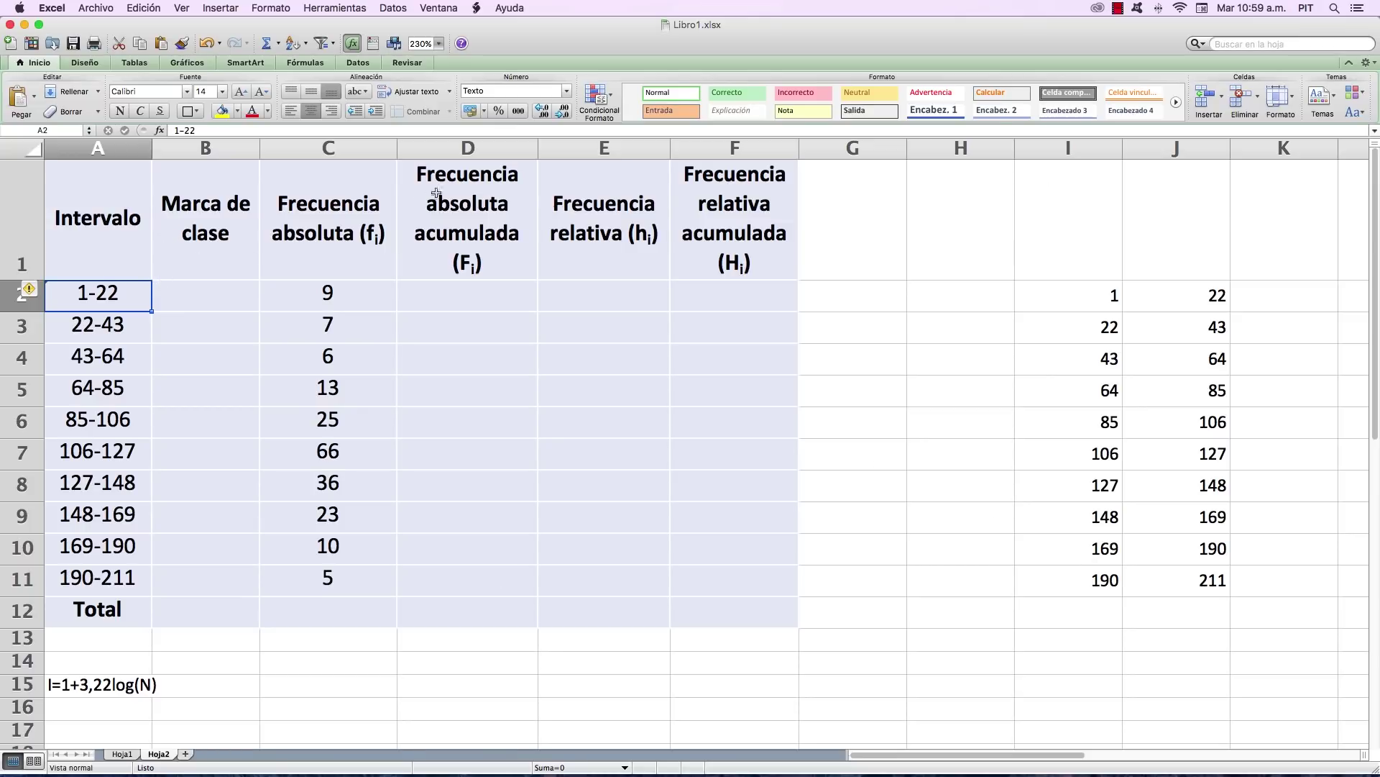
Examine the Intervalo, Marca de clase and Frecuencia absoluta column headings and the first interval of the frequency table.
{"action": "left_click", "coordinate": [103, 246]}
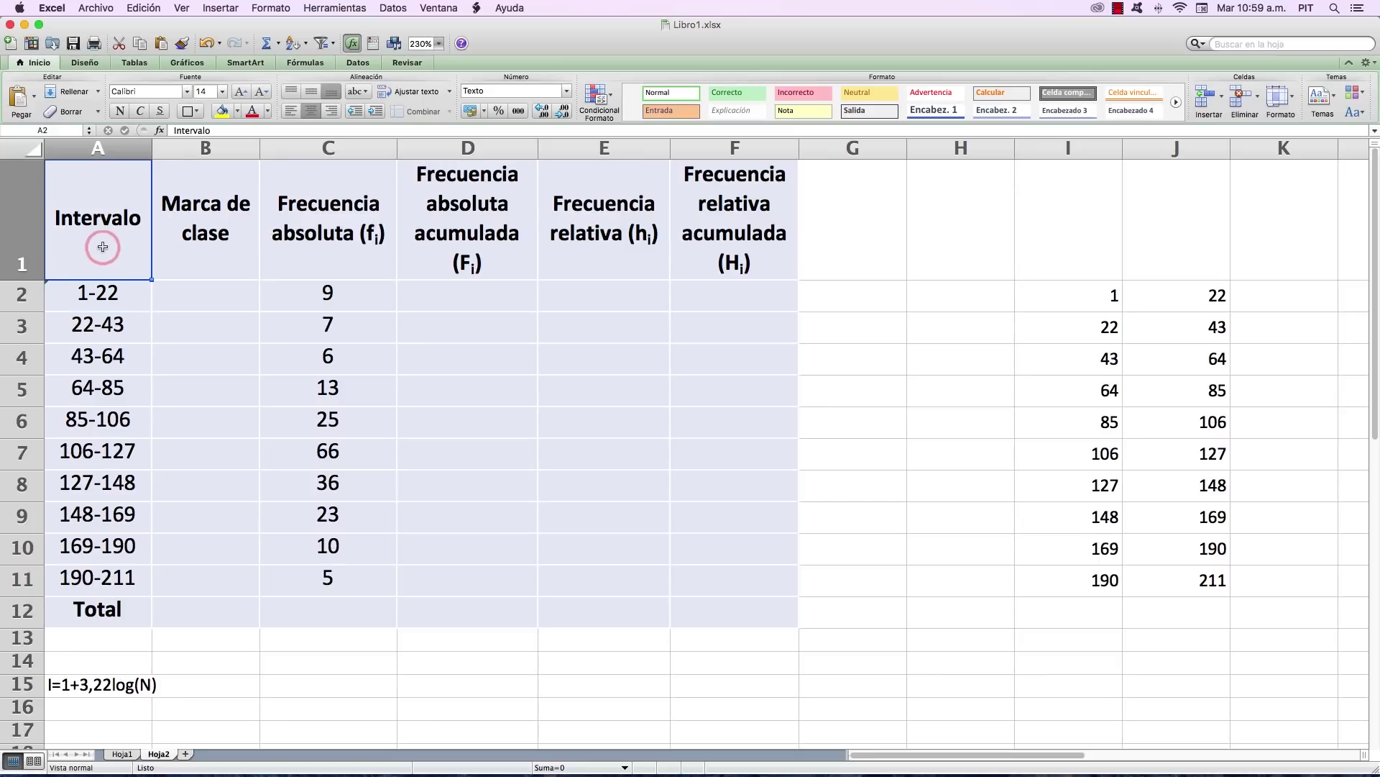
{"action": "left_click", "coordinate": [209, 263]}
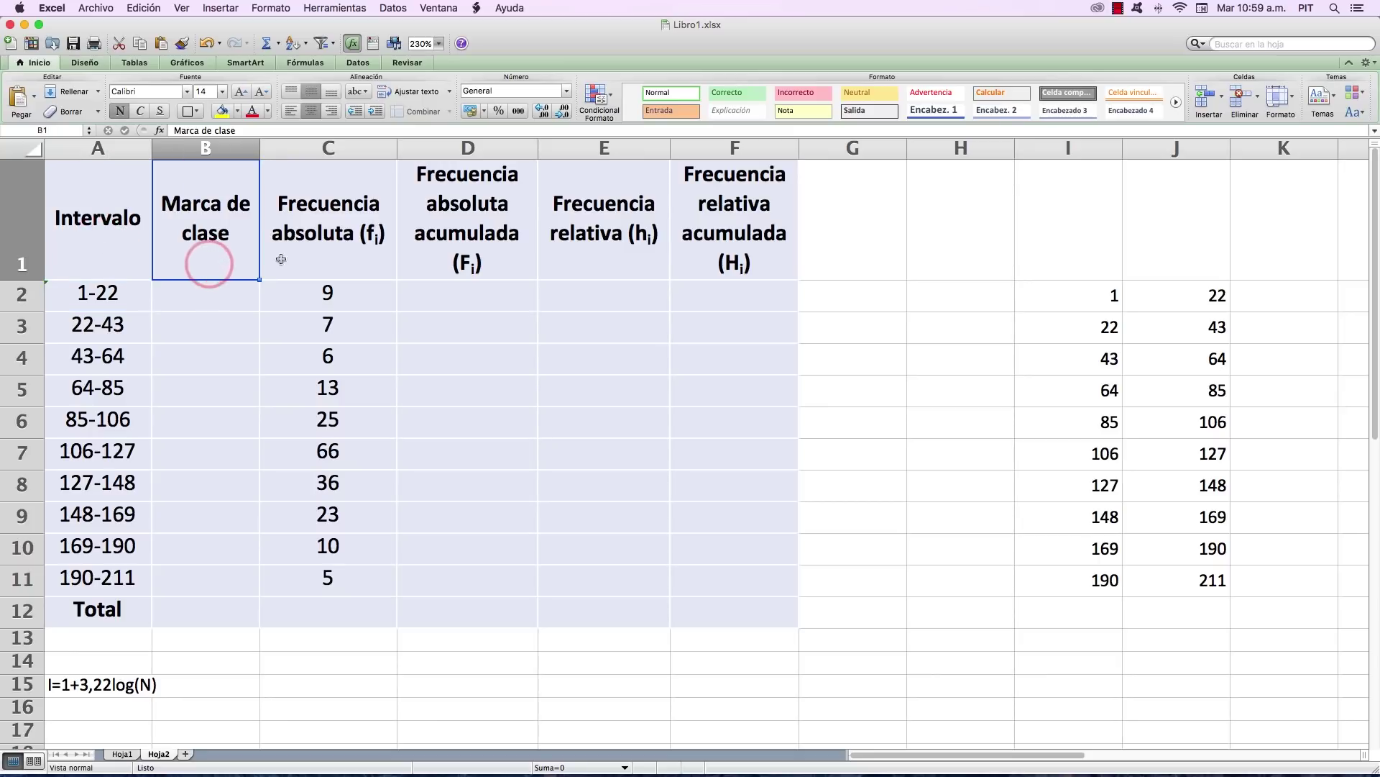
{"action": "left_click", "coordinate": [346, 260]}
{"action": "left_click", "coordinate": [81, 243]}
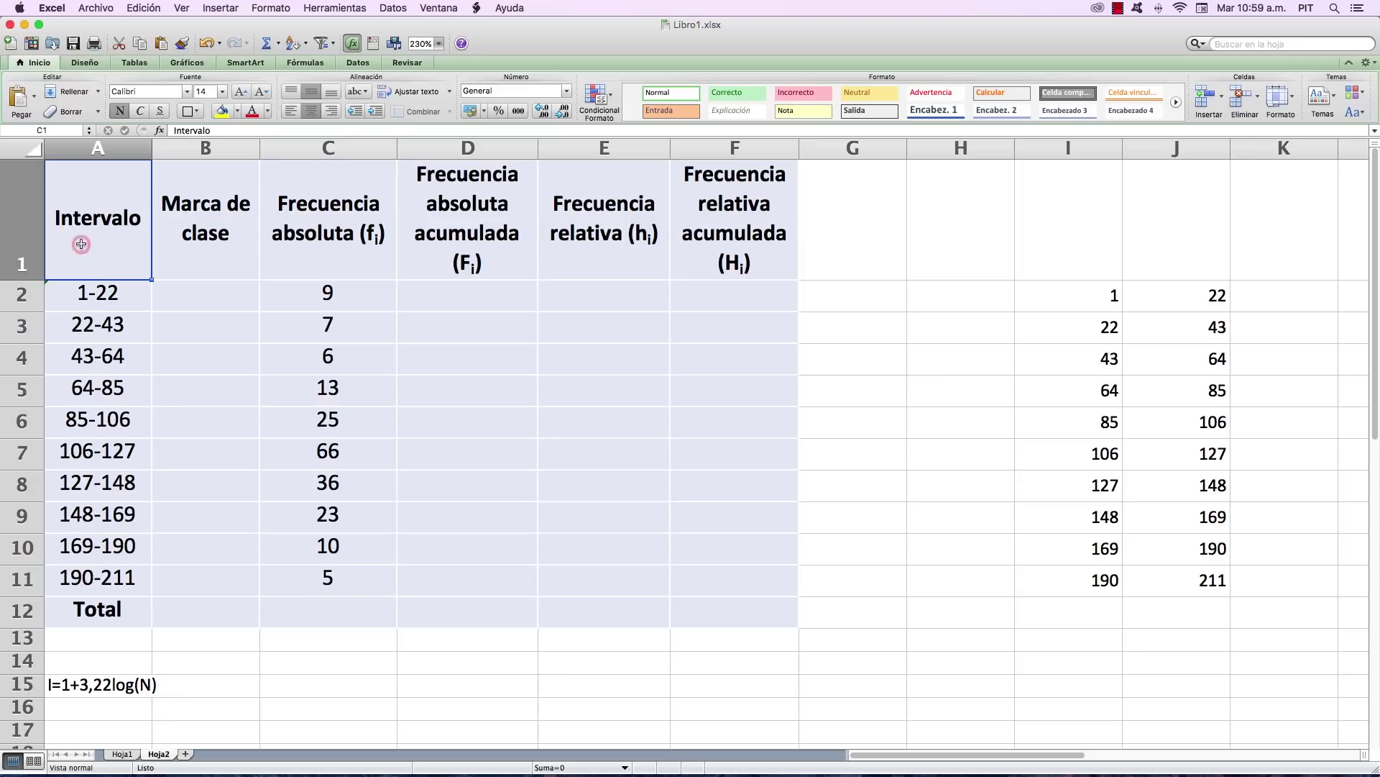
{"action": "left_click", "coordinate": [190, 251]}
{"action": "left_click", "coordinate": [118, 264]}
{"action": "left_click", "coordinate": [126, 297]}
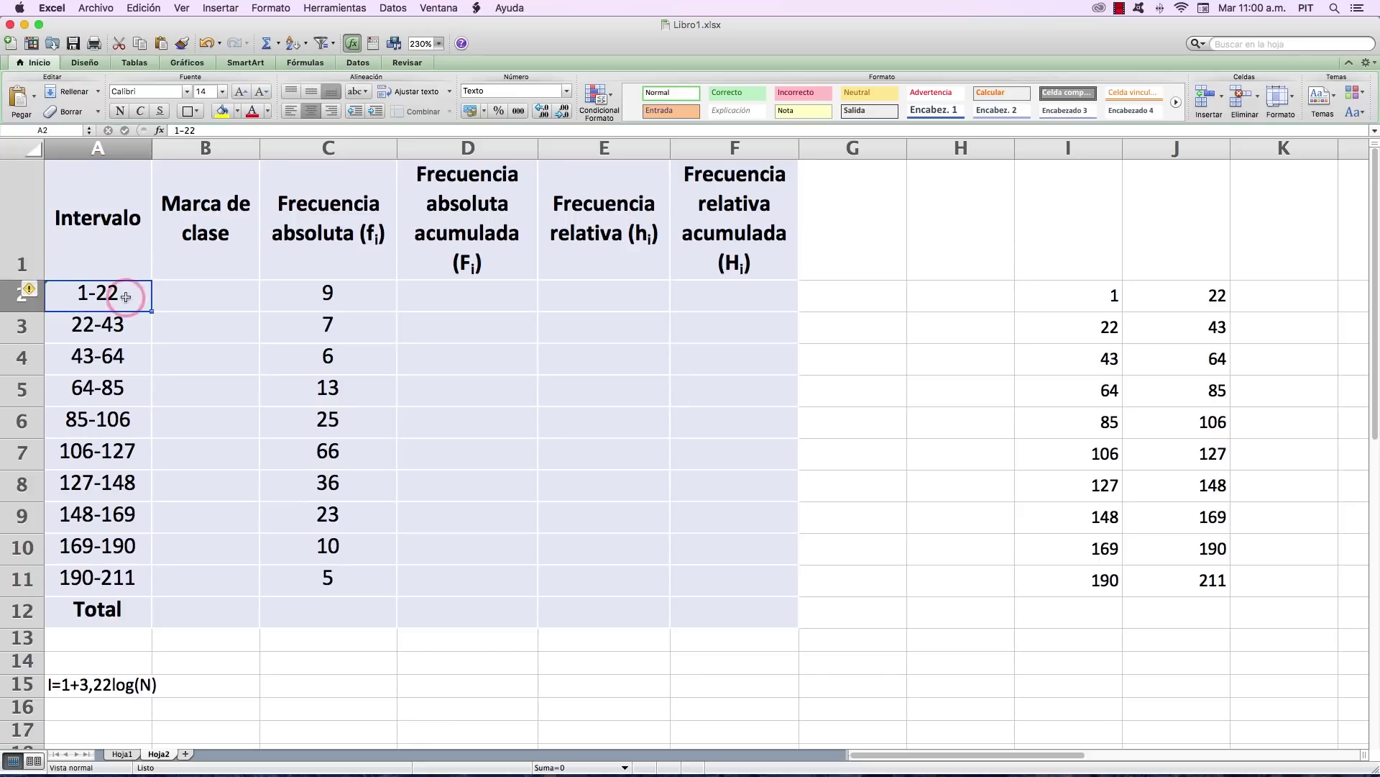
Review the class intervals in the Intervalo column one by one, from 22-43 through 190-211.
{"action": "left_click", "coordinate": [142, 336]}
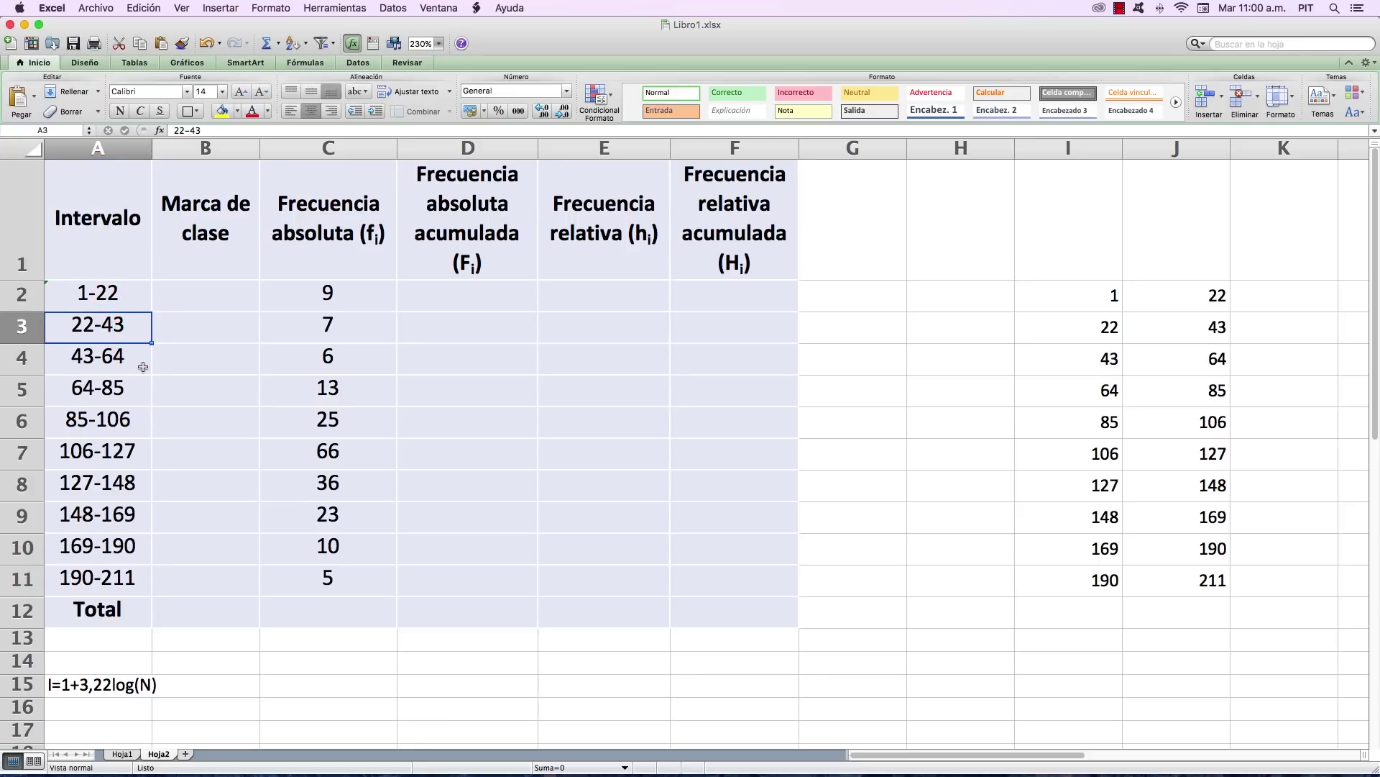
{"action": "left_click", "coordinate": [141, 360]}
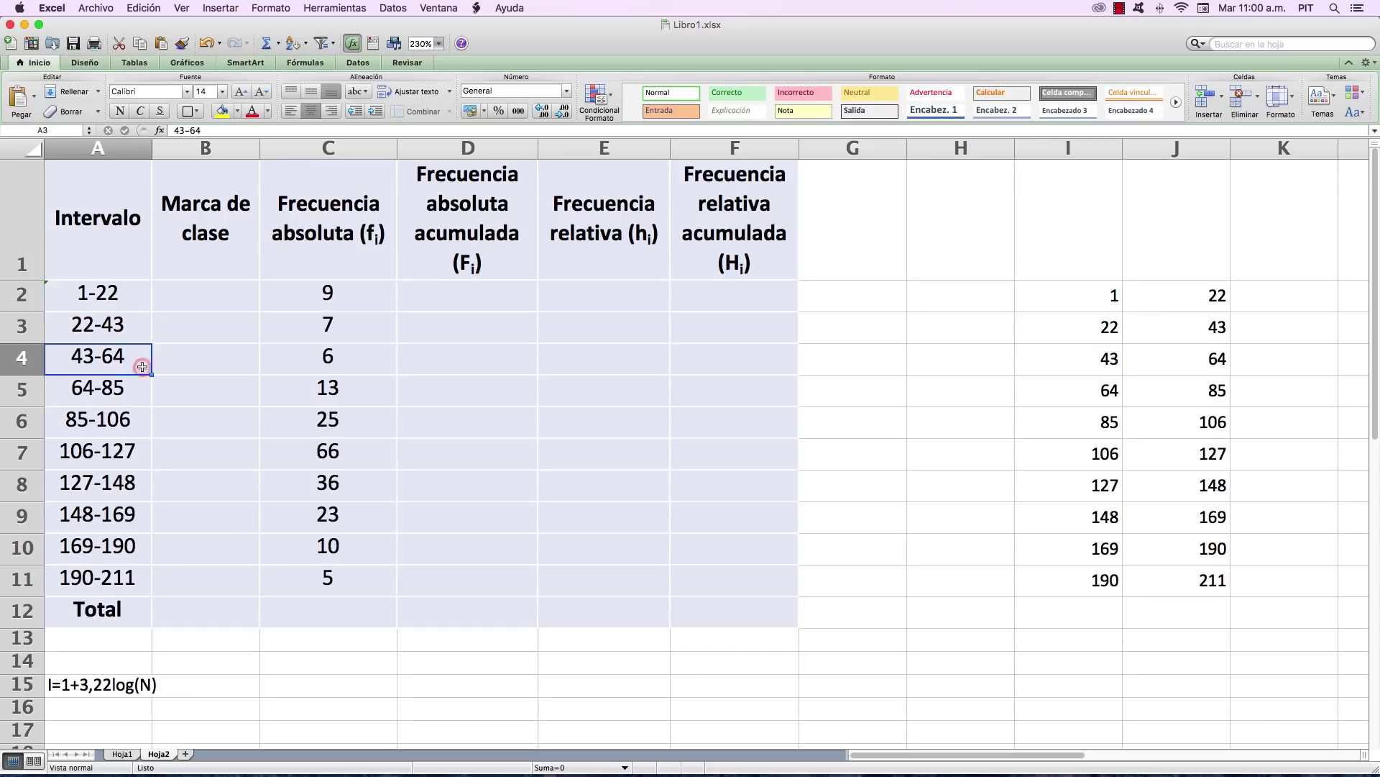
{"action": "left_click", "coordinate": [127, 401]}
{"action": "left_click", "coordinate": [132, 428]}
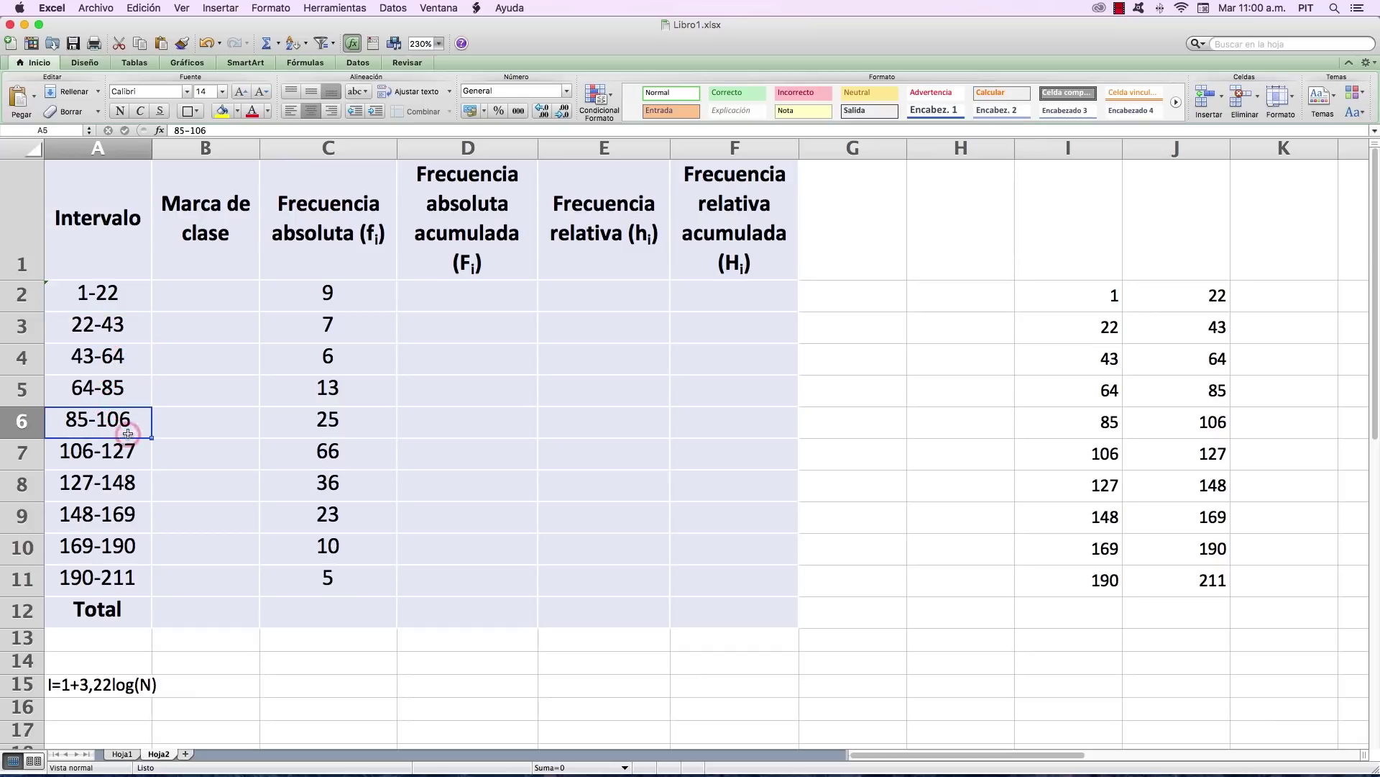
{"action": "left_click", "coordinate": [136, 456]}
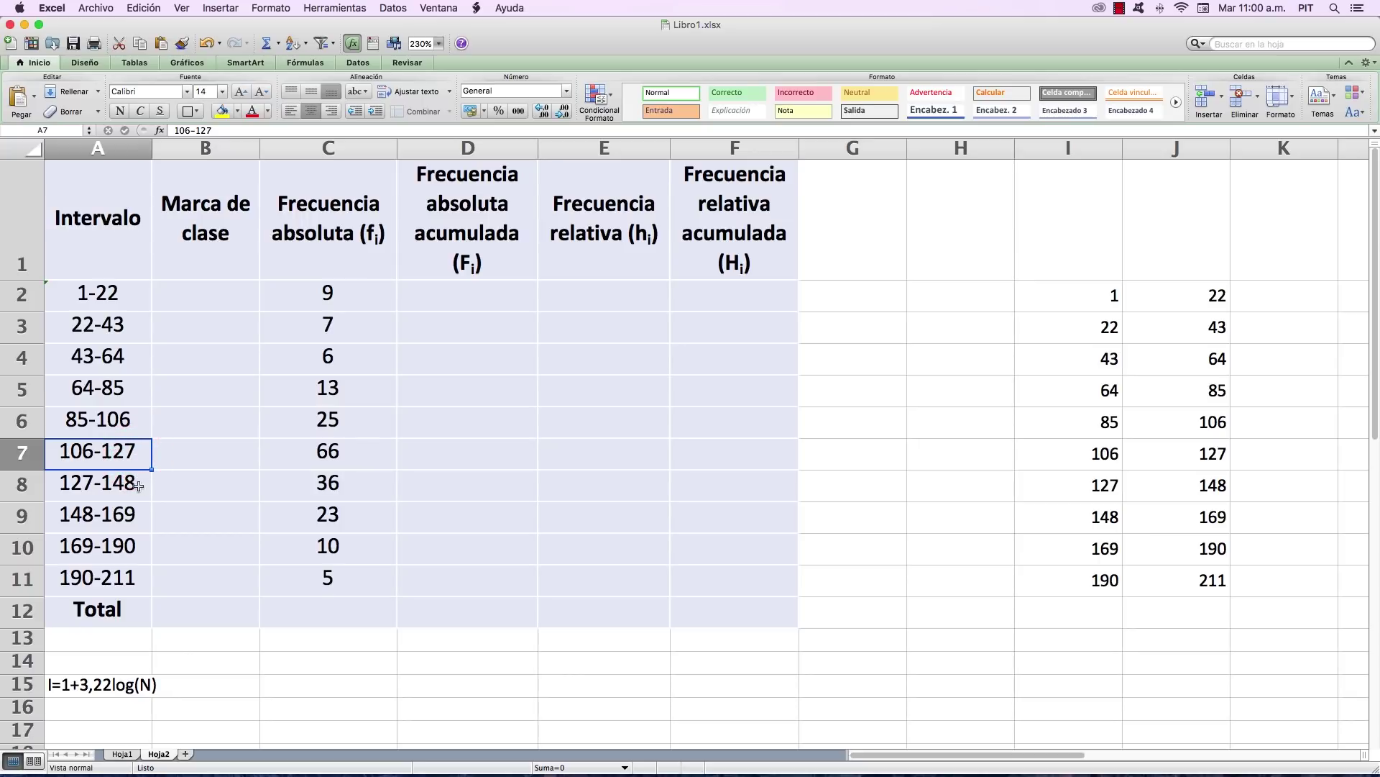
{"action": "left_click", "coordinate": [139, 487]}
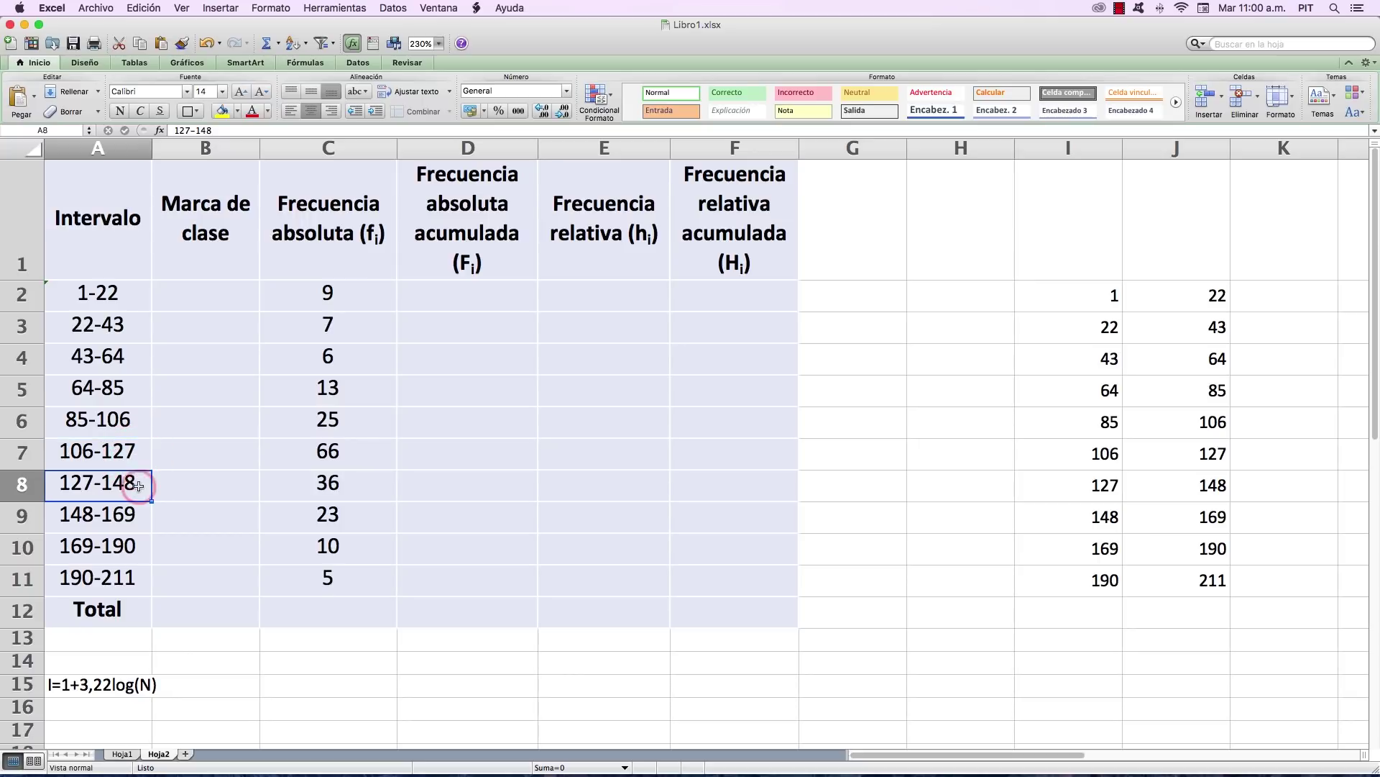
{"action": "left_click", "coordinate": [140, 524]}
{"action": "left_click", "coordinate": [133, 554]}
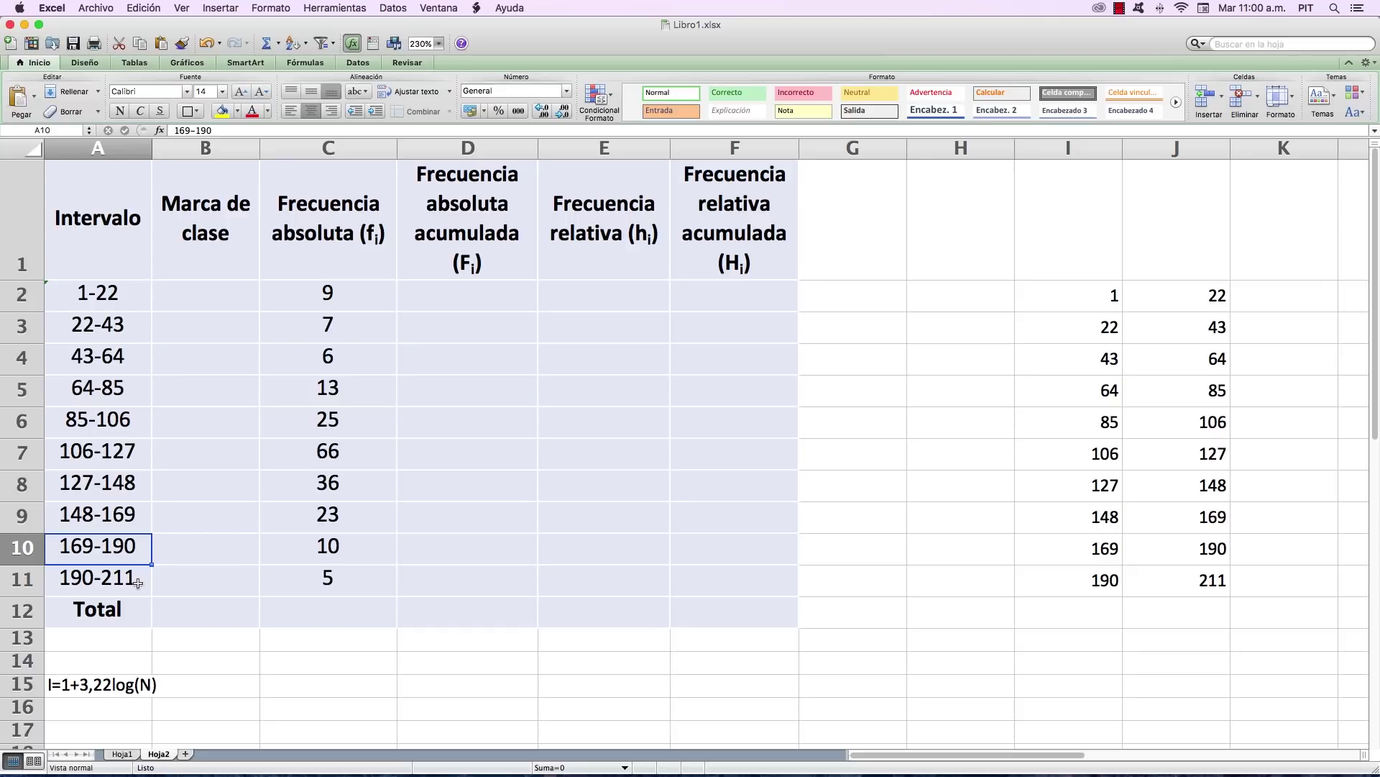
{"action": "left_click", "coordinate": [138, 583]}
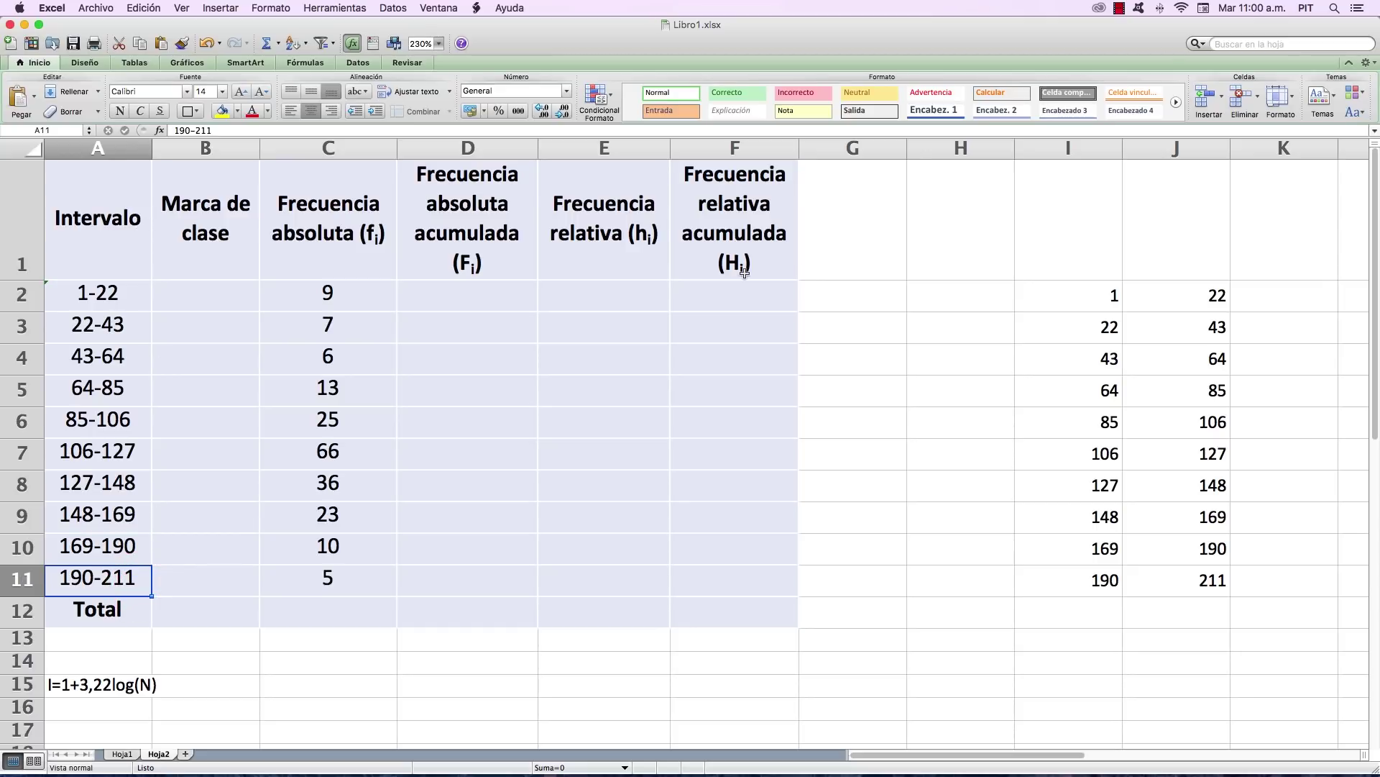
Review every column heading from Intervalo to Frecuencia relativa acumulada, ending at the first Marca de clase cell.
{"action": "left_click", "coordinate": [92, 259]}
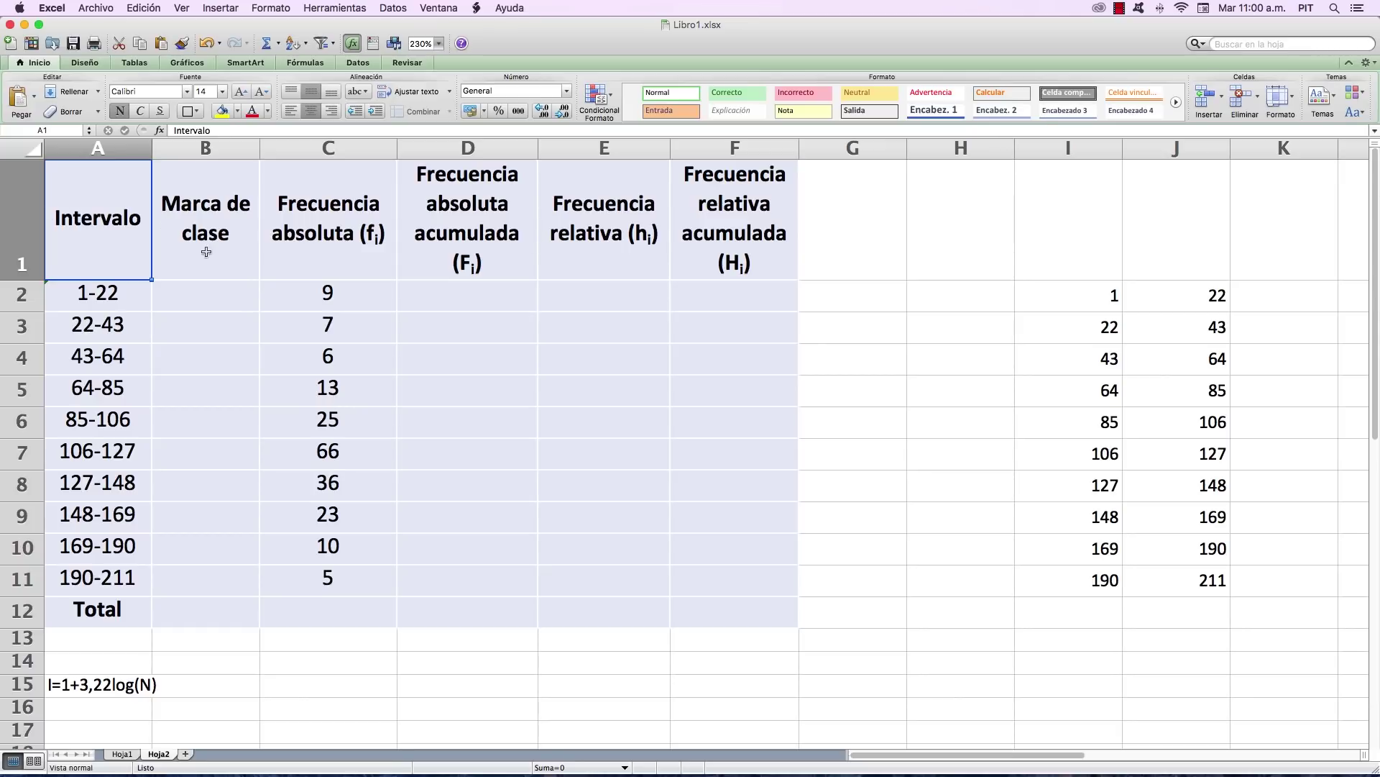
{"action": "left_click", "coordinate": [236, 261]}
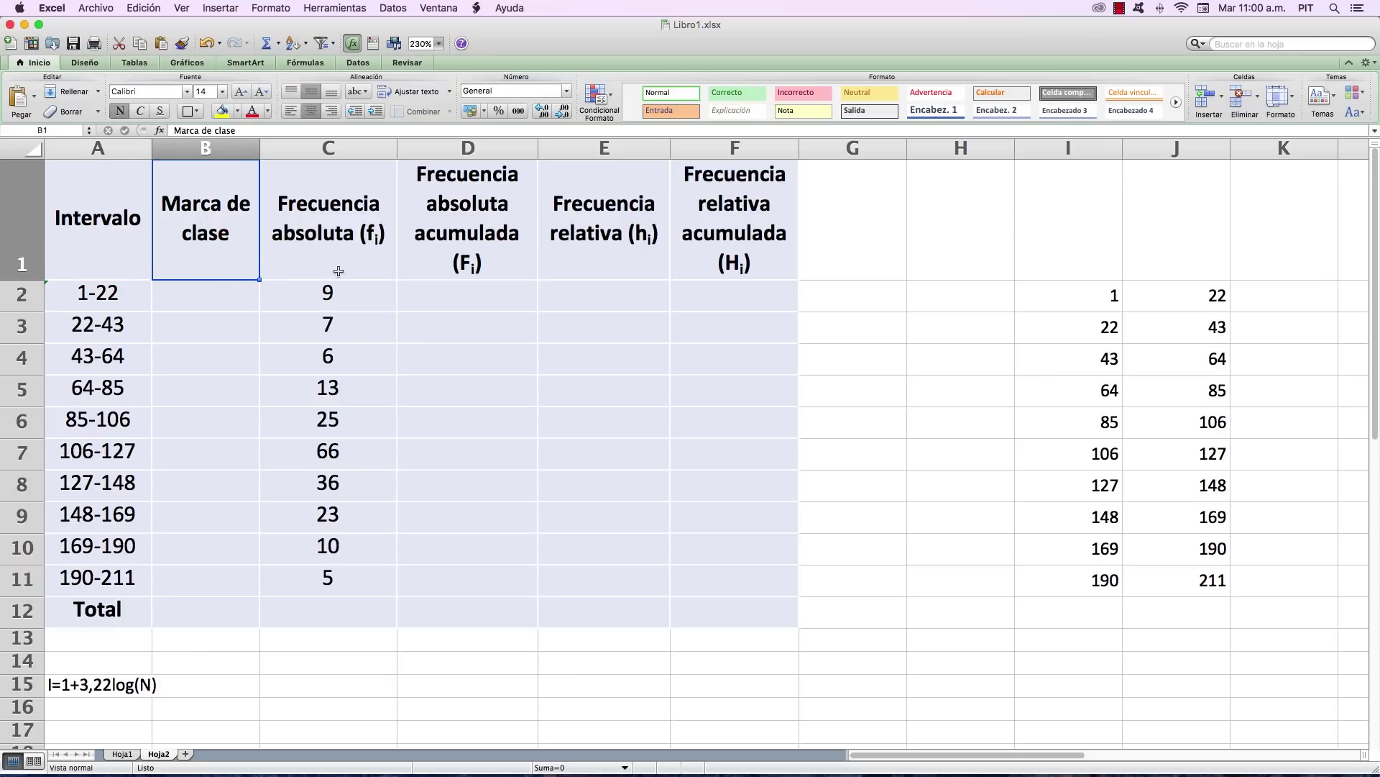
{"action": "left_click", "coordinate": [336, 269]}
{"action": "left_click", "coordinate": [474, 266]}
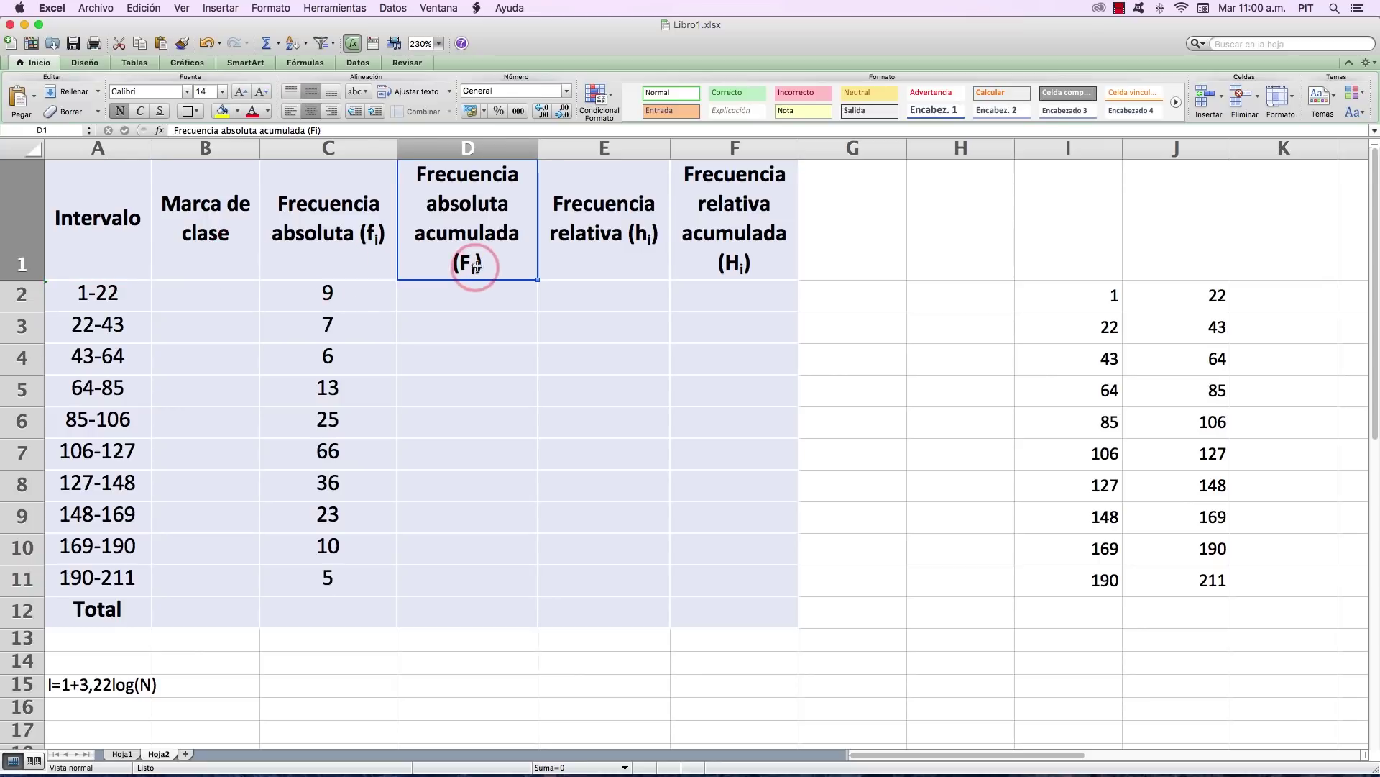
{"action": "left_click", "coordinate": [593, 272]}
{"action": "left_click", "coordinate": [711, 256]}
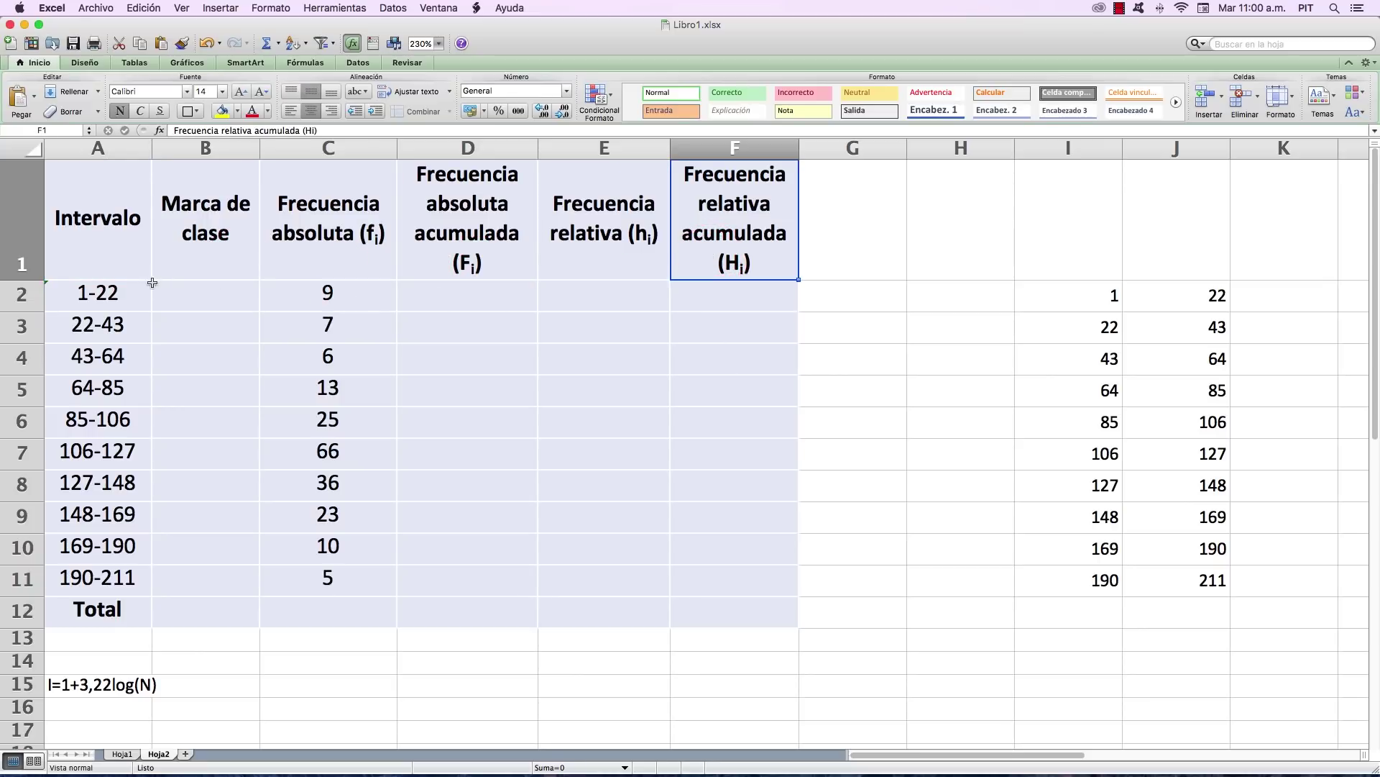
{"action": "left_click", "coordinate": [174, 295]}
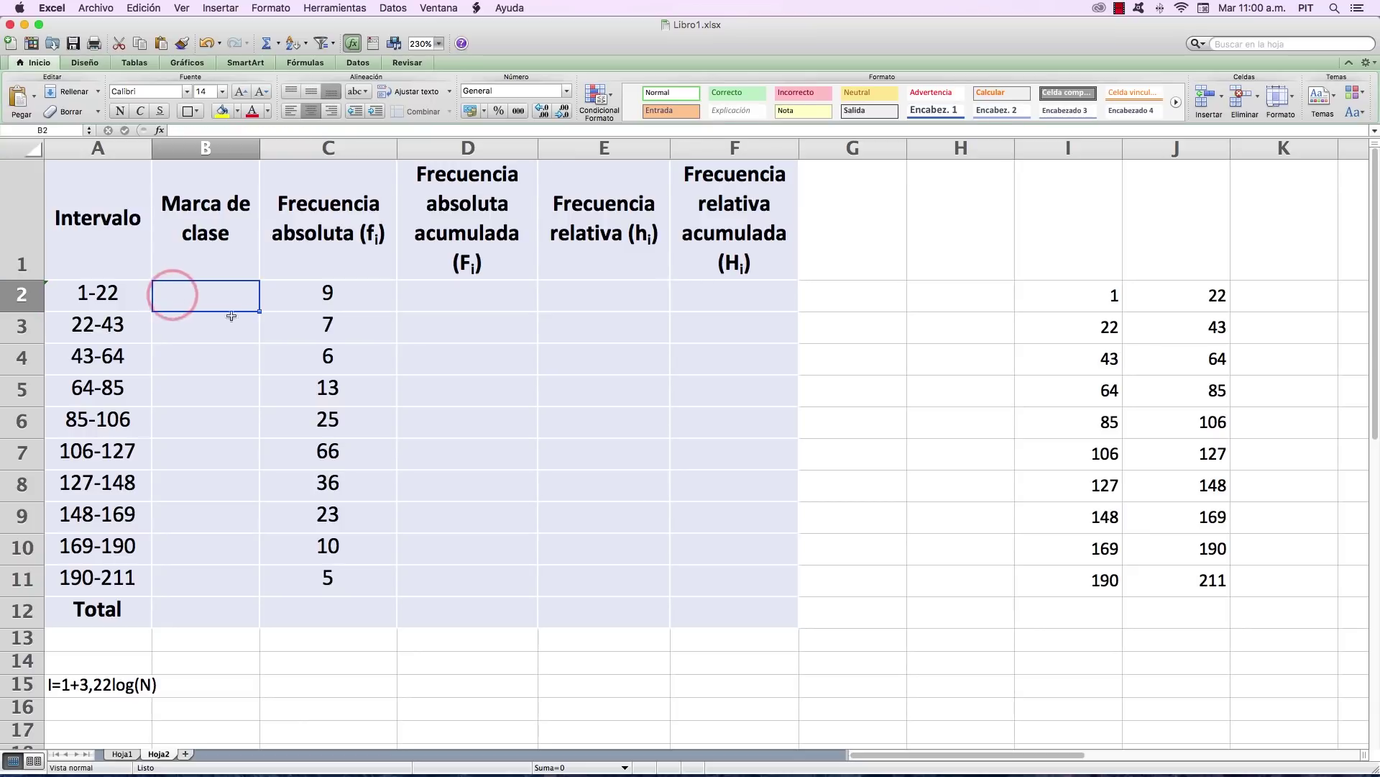
Examine the Intervalo and Marca de clase headings together with the first class interval in A2.
{"action": "left_click", "coordinate": [133, 251]}
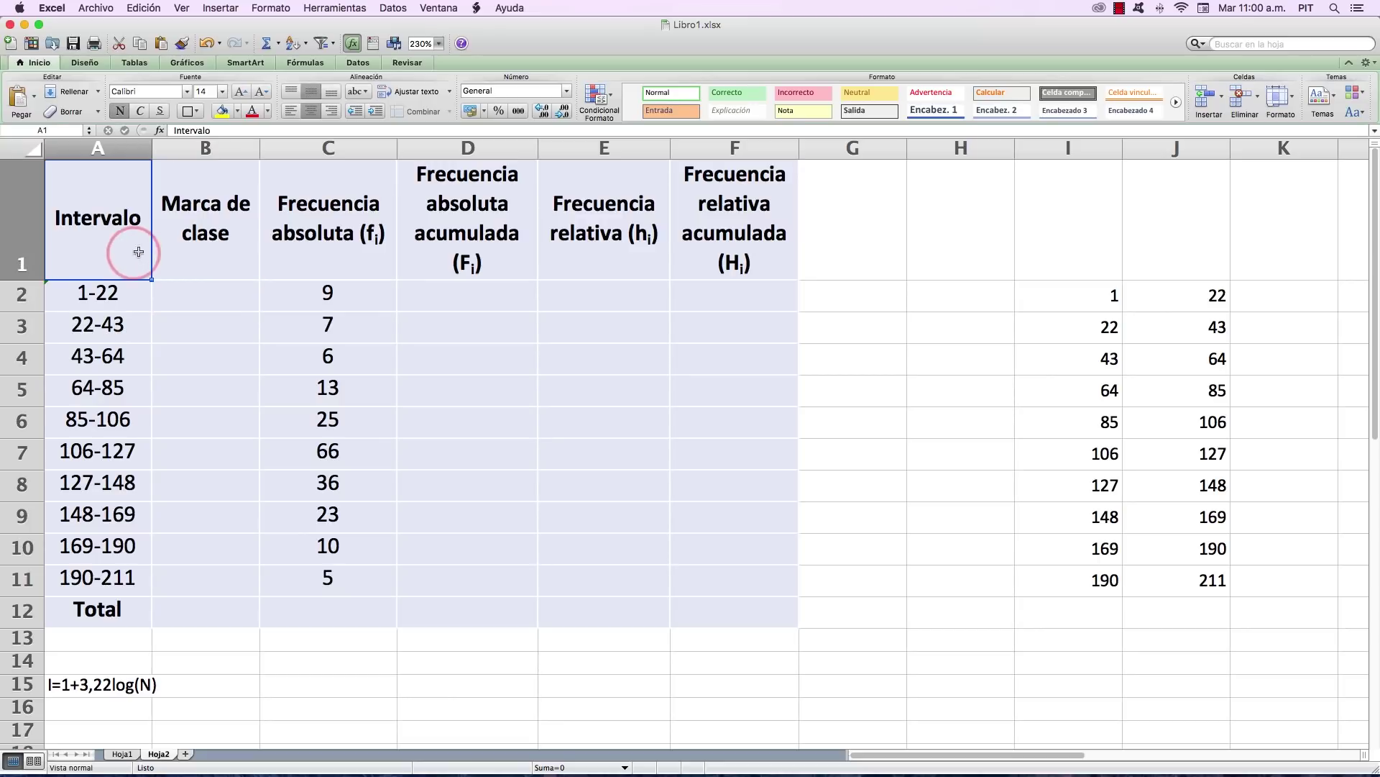
{"action": "left_click", "coordinate": [191, 249]}
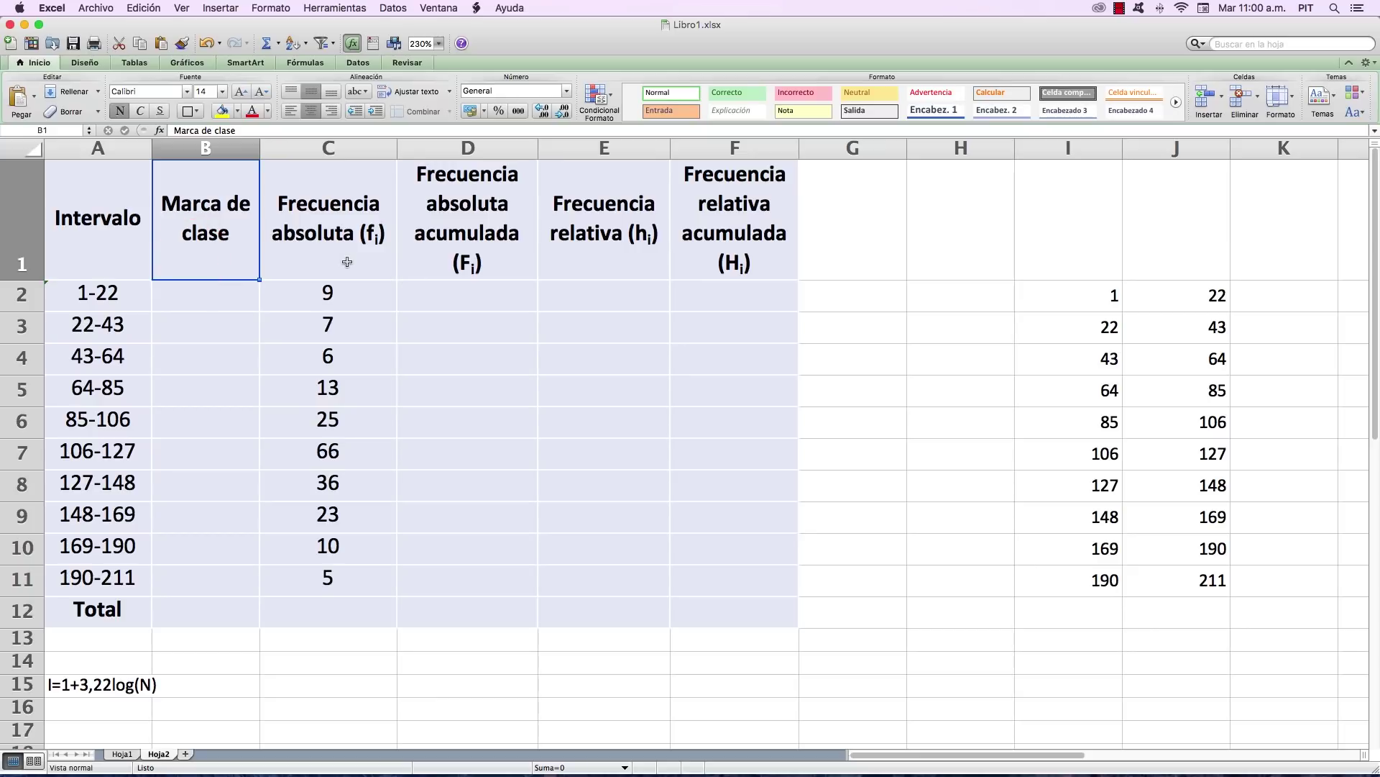
{"action": "left_click", "coordinate": [123, 252]}
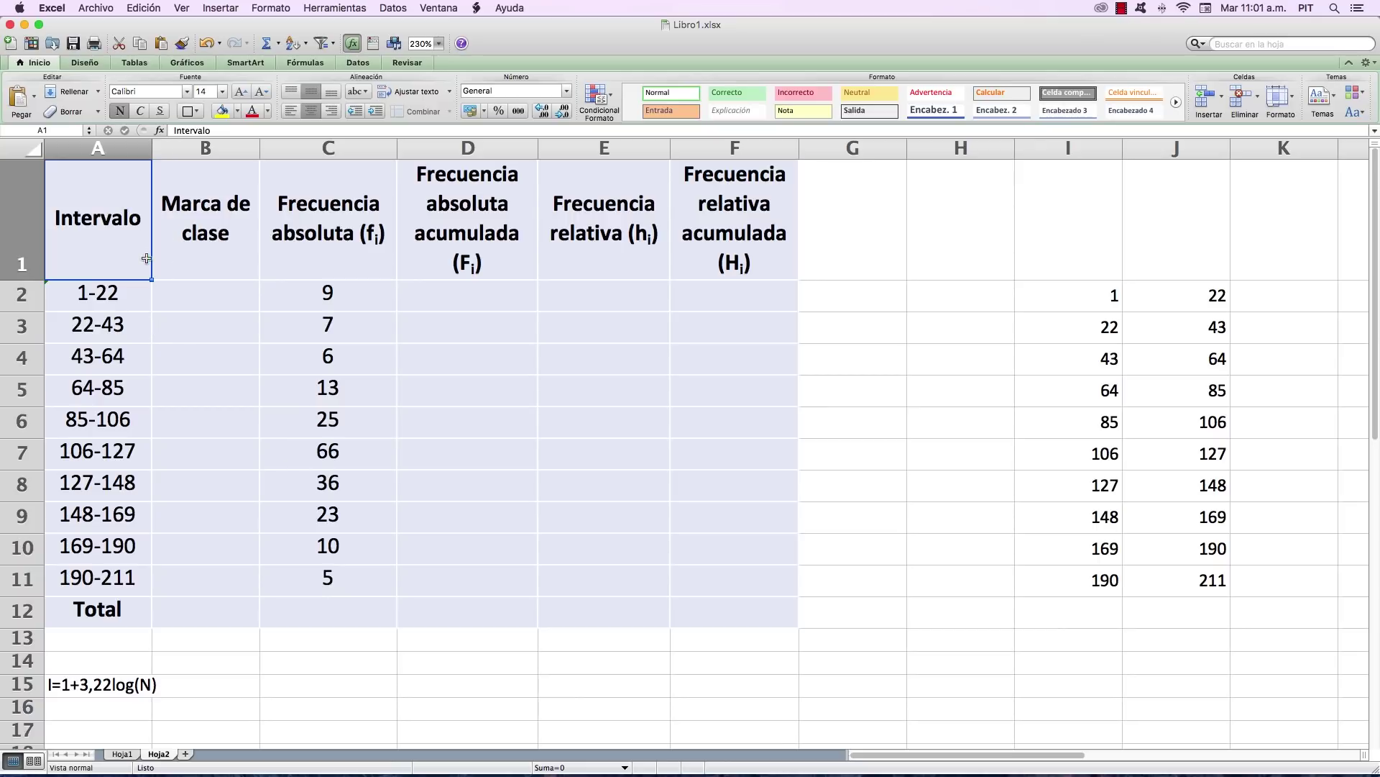
{"action": "left_click", "coordinate": [130, 305]}
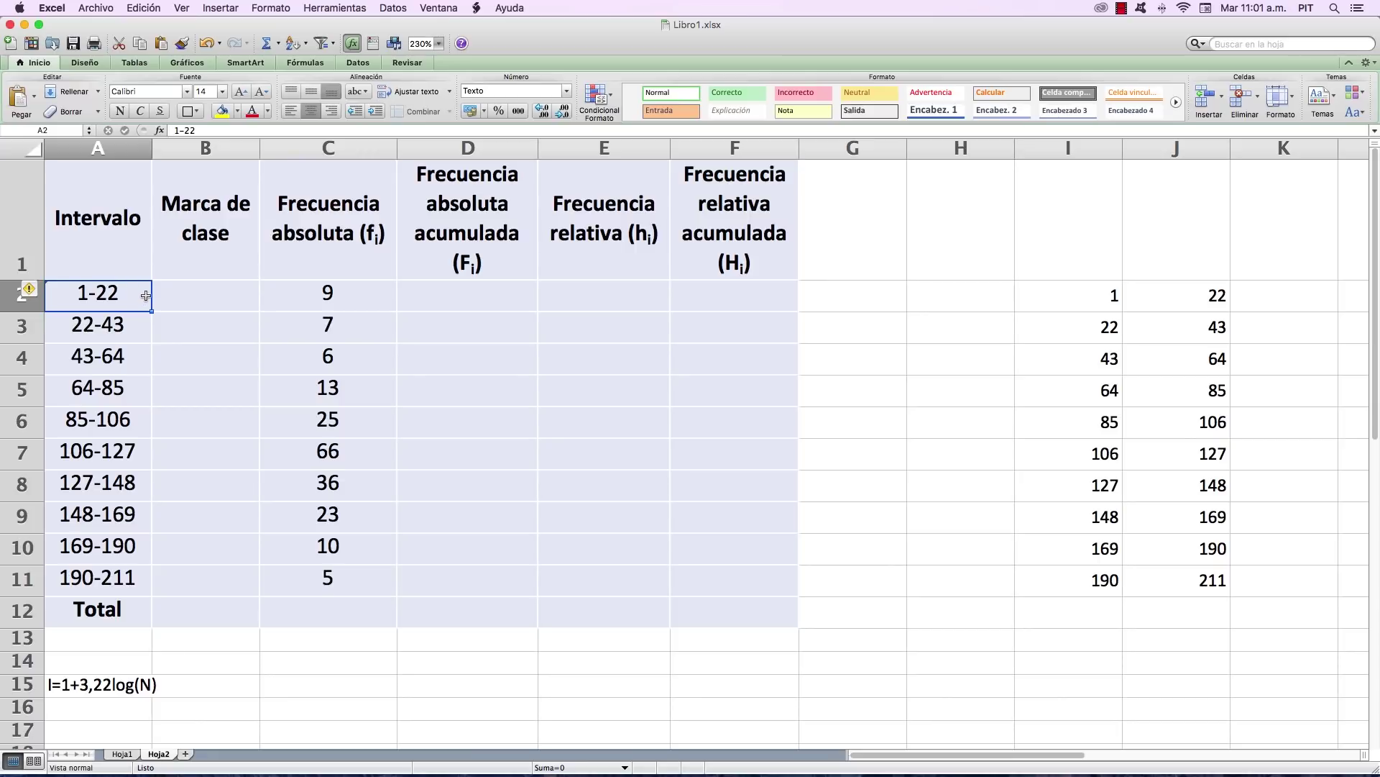
{"action": "left_click", "coordinate": [120, 242]}
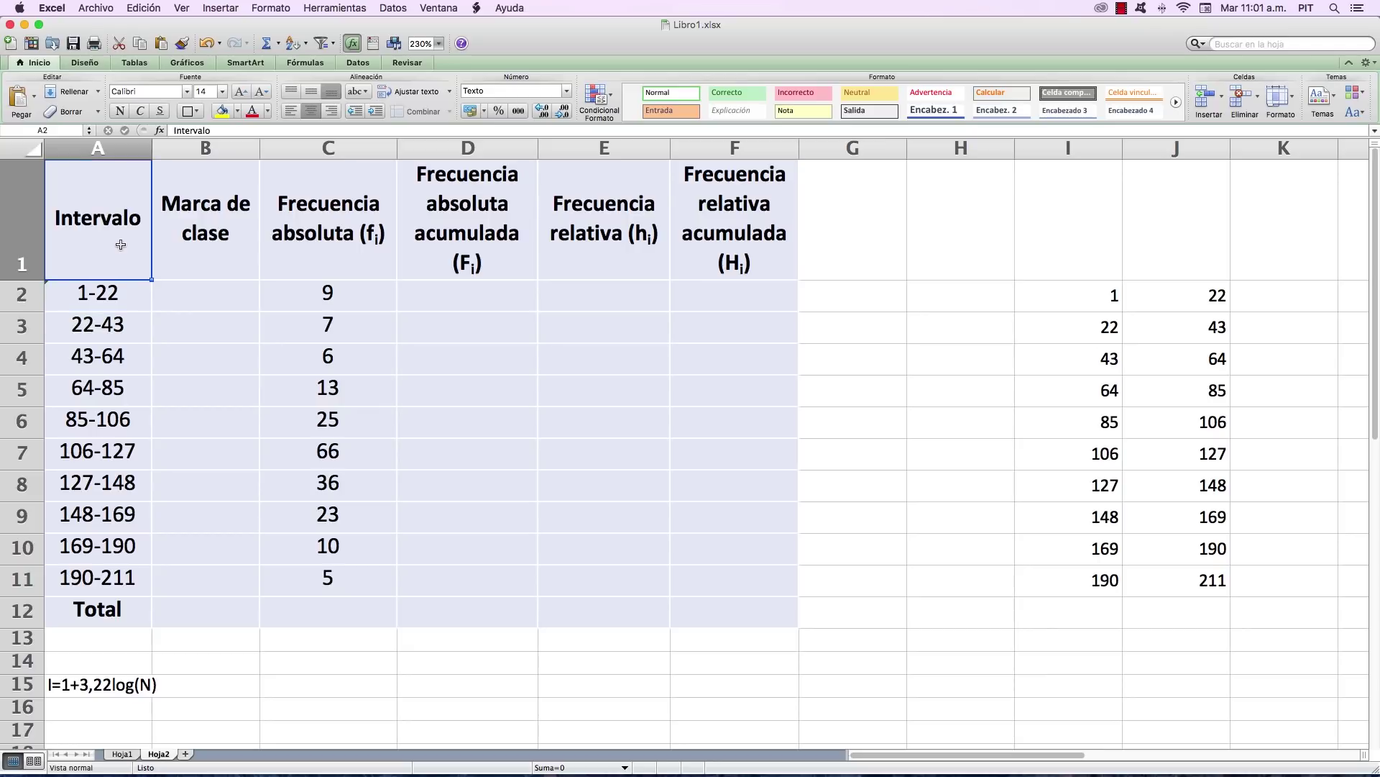
{"action": "left_click", "coordinate": [142, 300]}
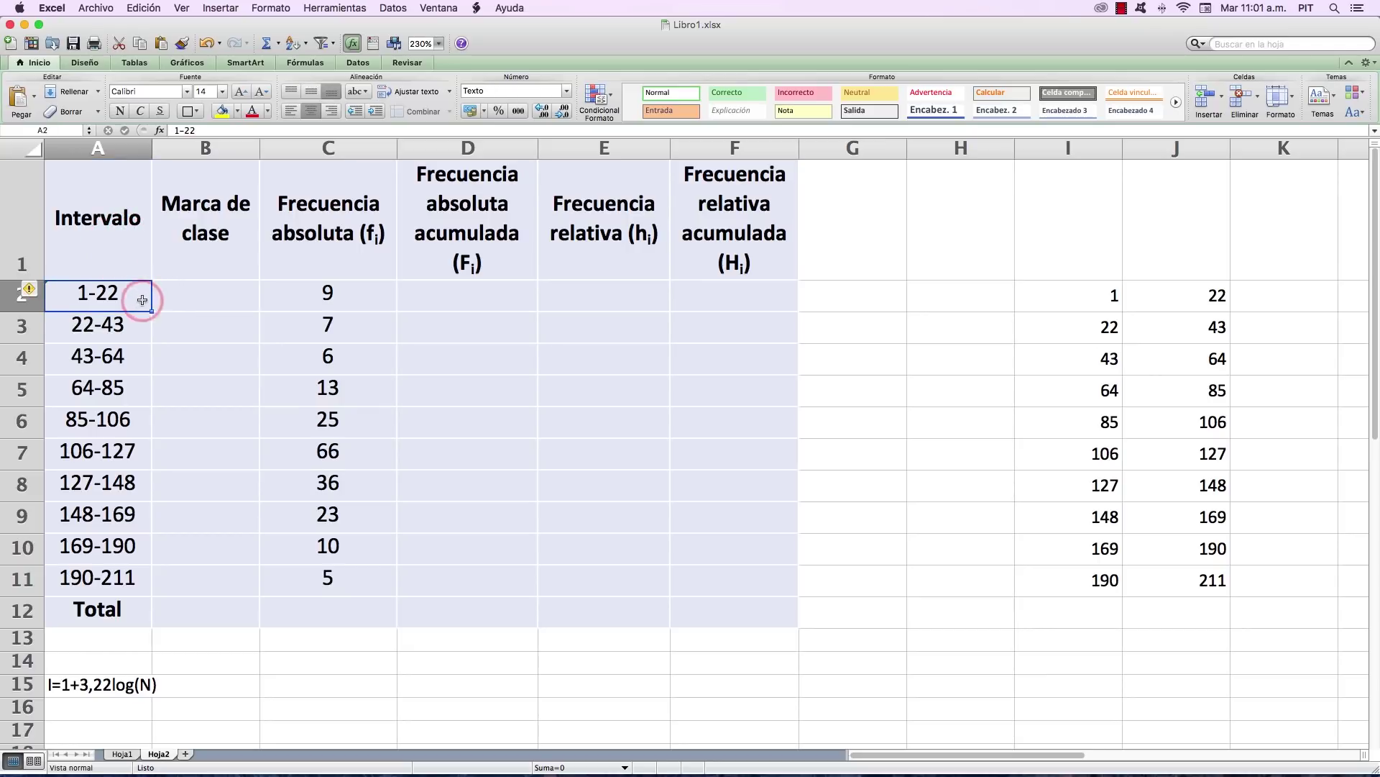
Compare the shared limits of consecutive intervals from 1-22 through 85-106, and examine the interval-count formula in A15.
{"action": "left_click", "coordinate": [103, 324]}
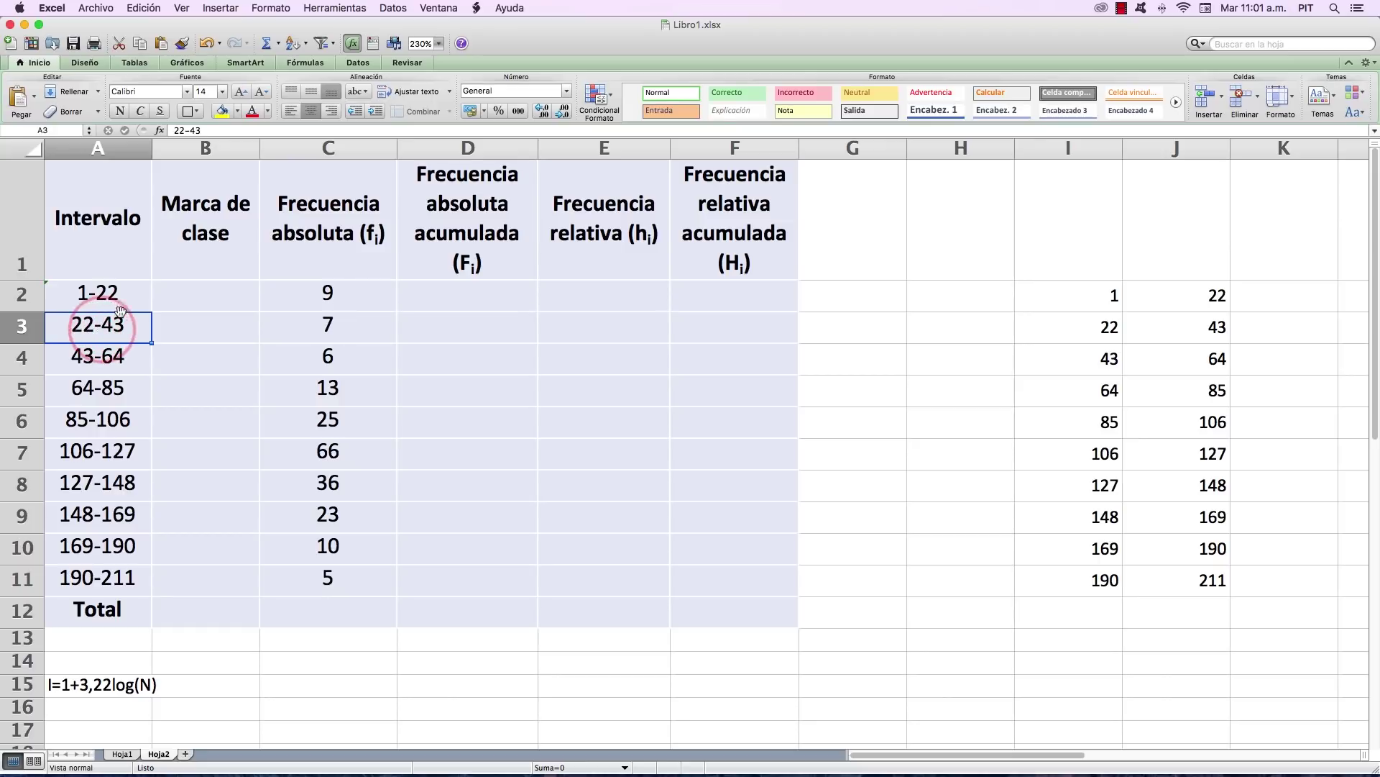
{"action": "left_click", "coordinate": [122, 303]}
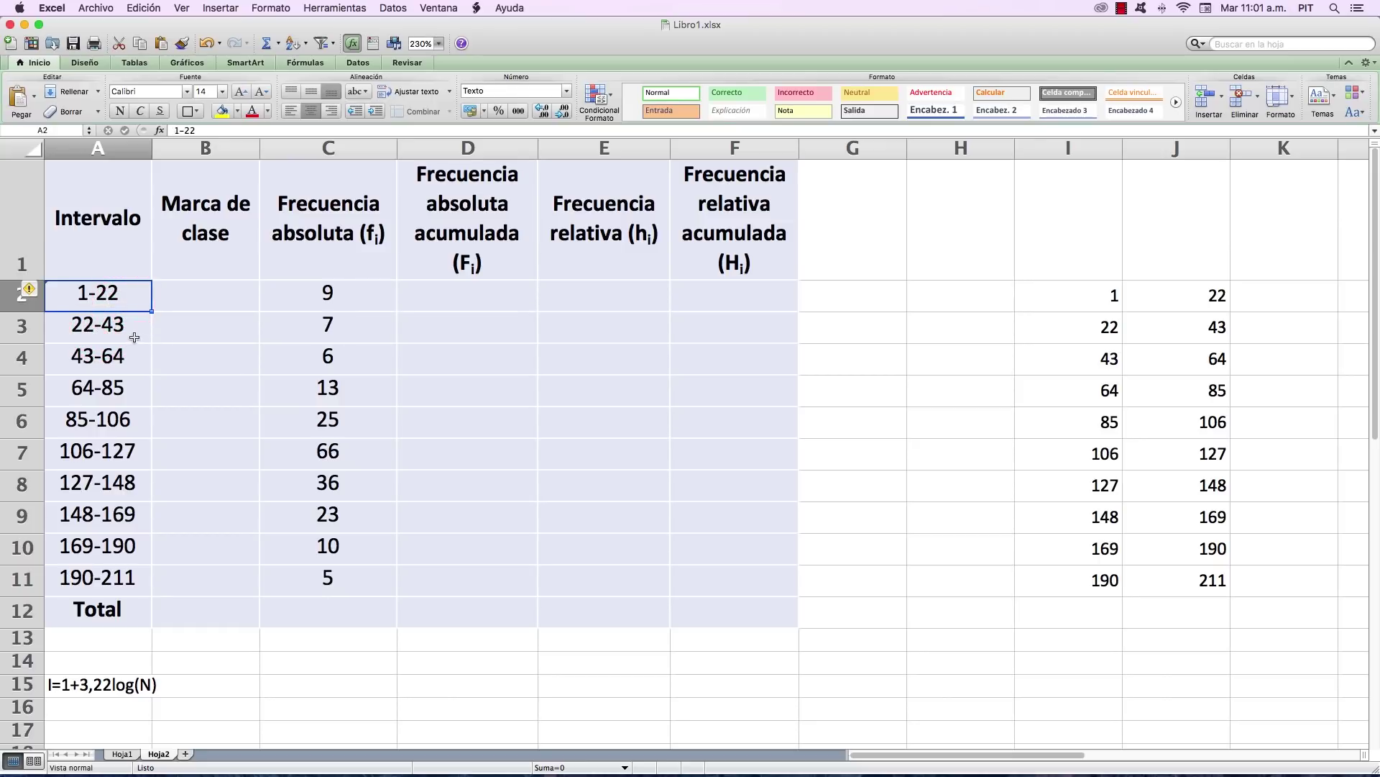
{"action": "left_click", "coordinate": [120, 332]}
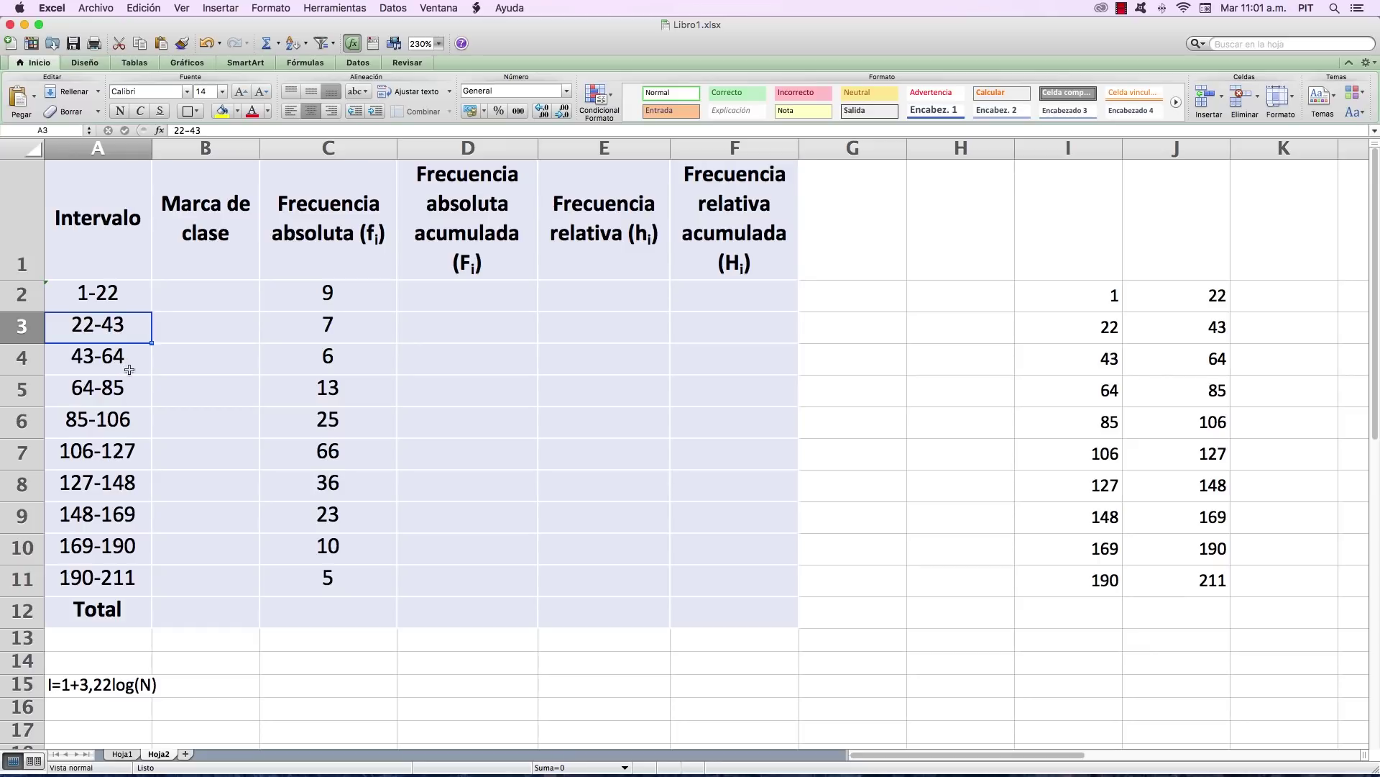
{"action": "left_click", "coordinate": [126, 301]}
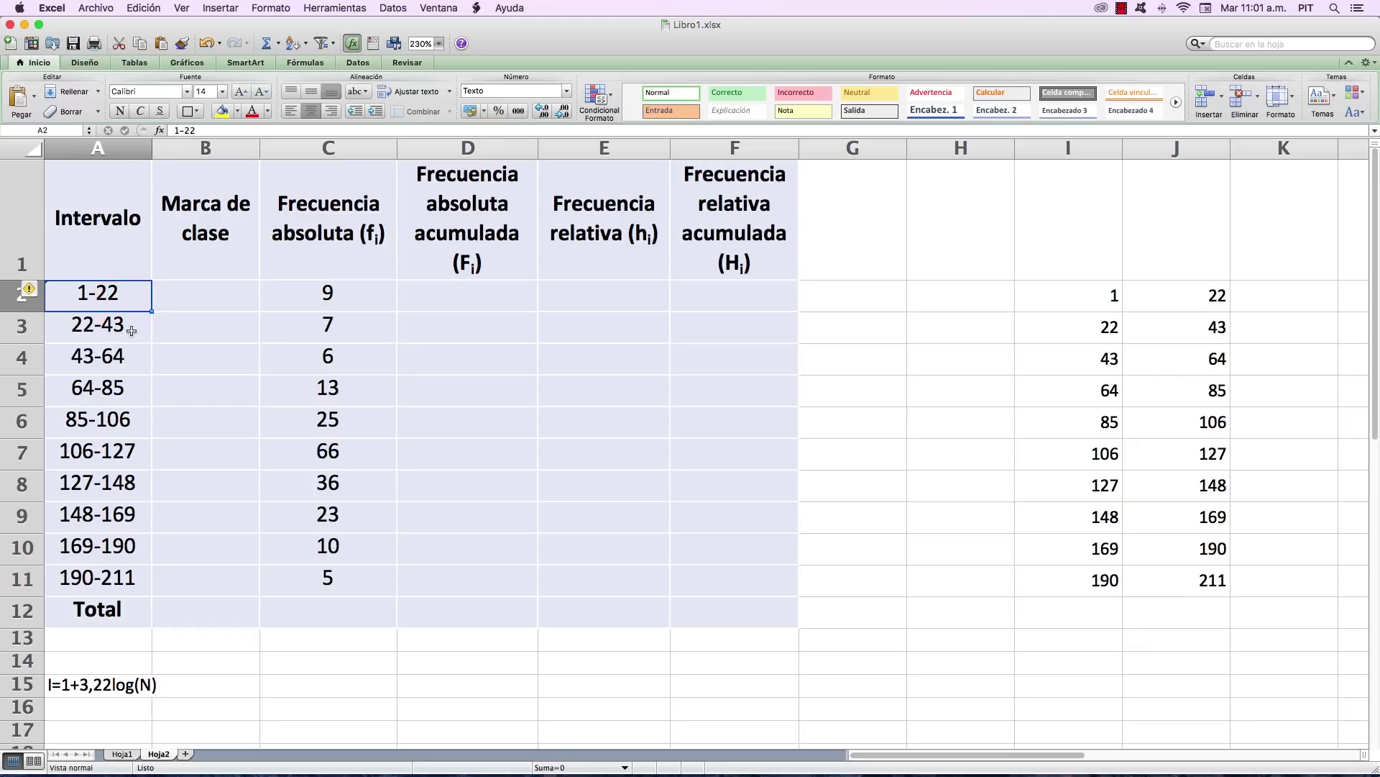
{"action": "left_click", "coordinate": [132, 331]}
{"action": "left_click", "coordinate": [132, 358]}
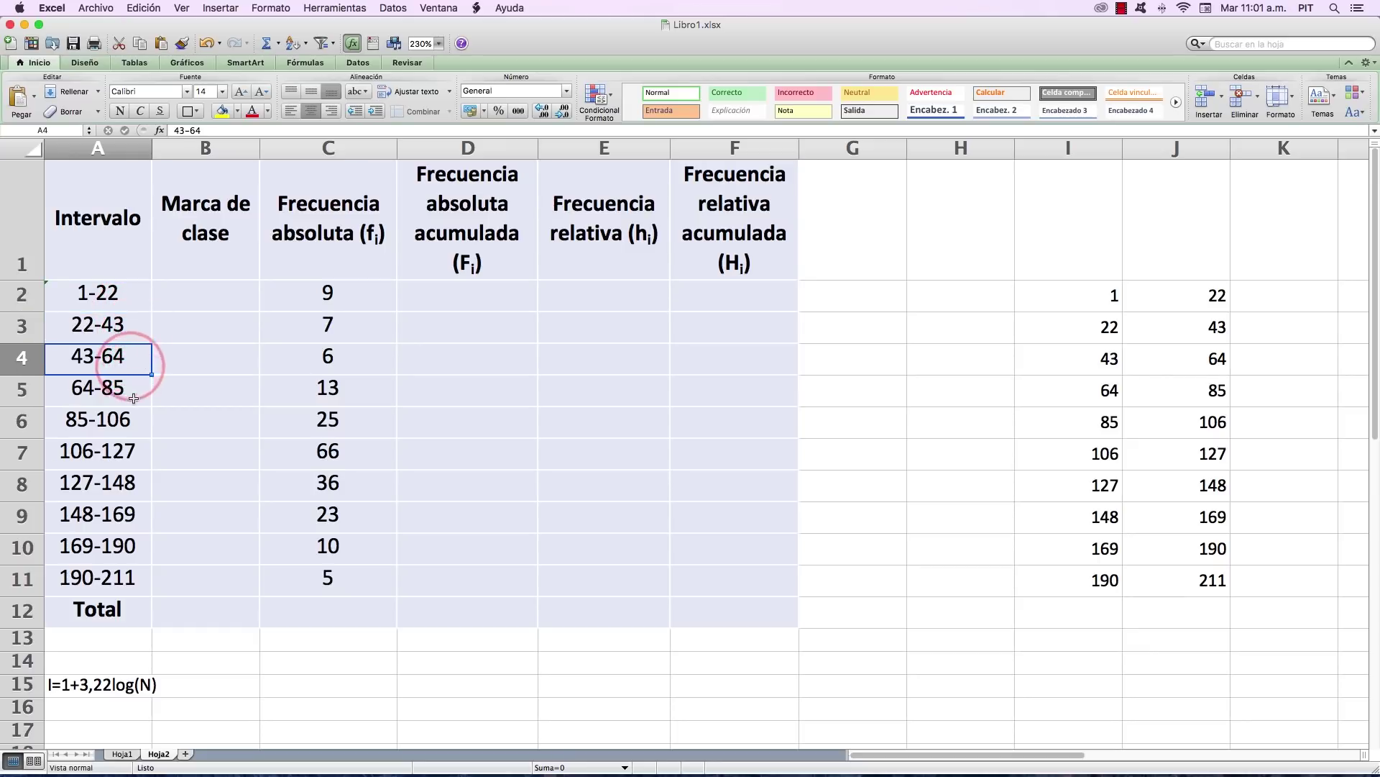
{"action": "left_click", "coordinate": [134, 398]}
{"action": "left_click", "coordinate": [142, 431]}
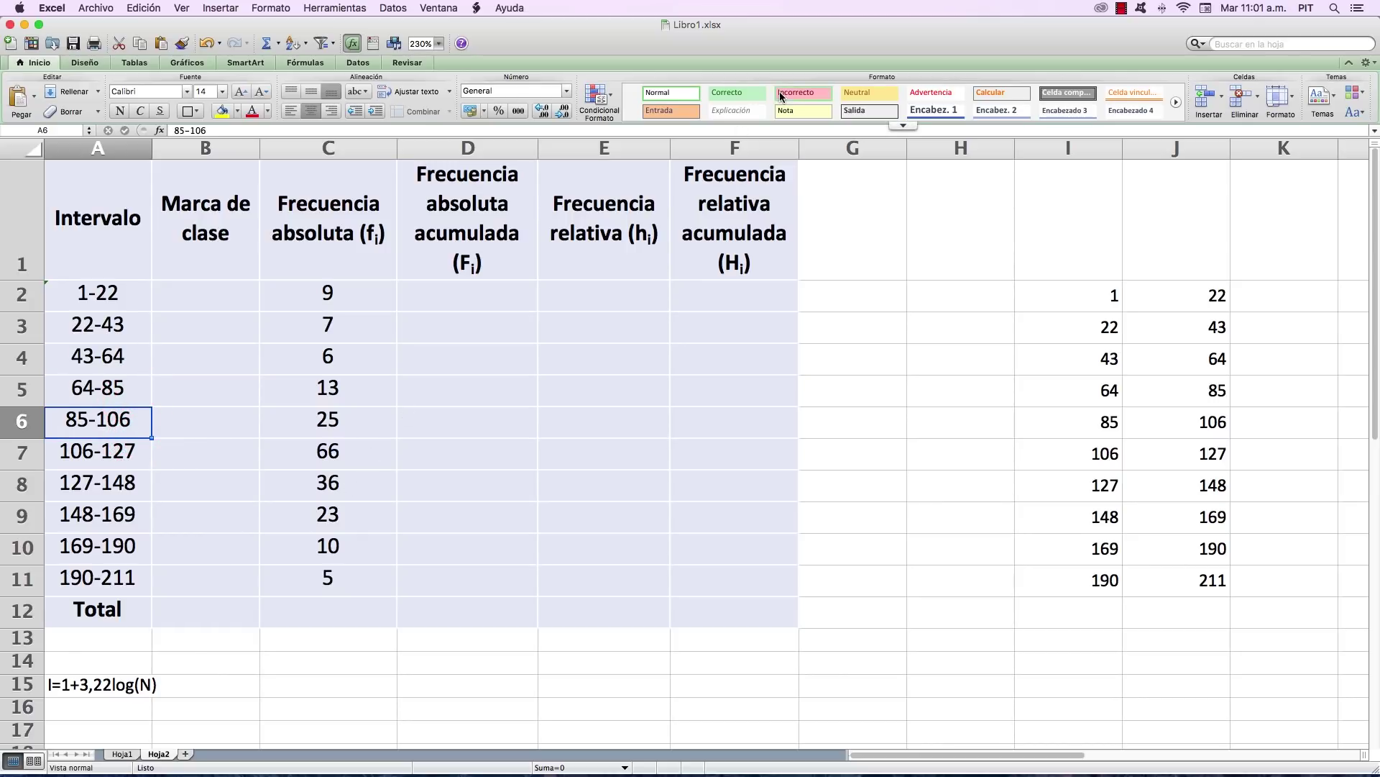
{"action": "left_click", "coordinate": [77, 690]}
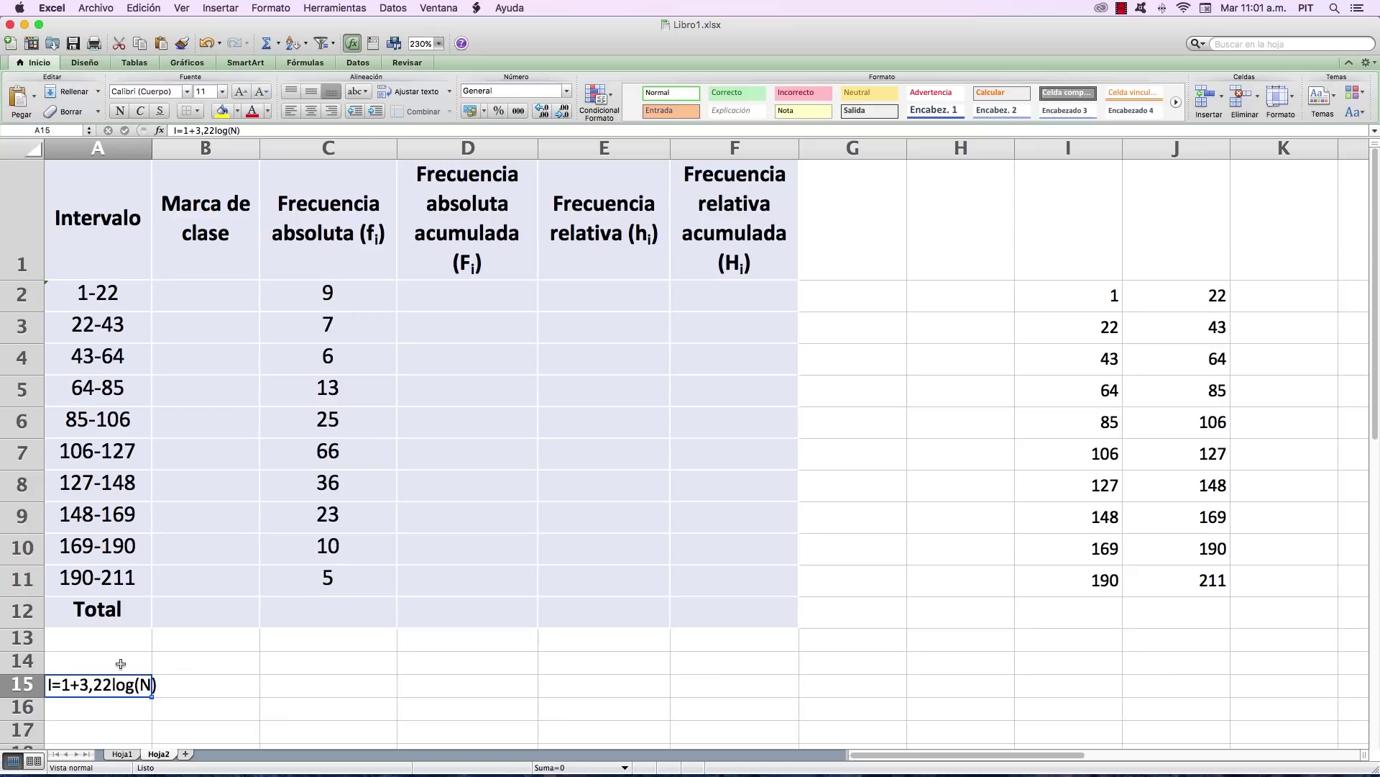
Enter the range formula as the text R=Max-Min in cell A14, above the interval-count formula.
{"action": "left_click", "coordinate": [66, 660]}
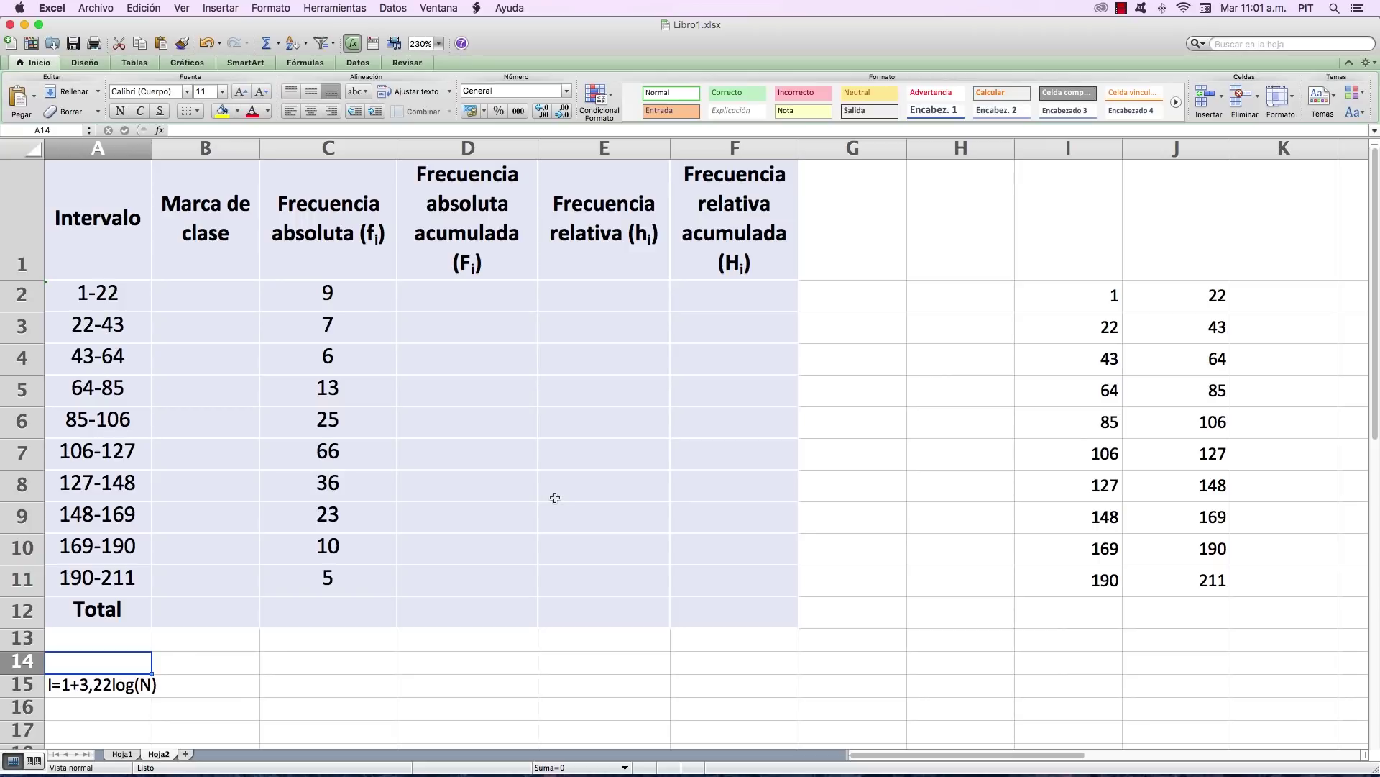
{"action": "type", "text": "R"}
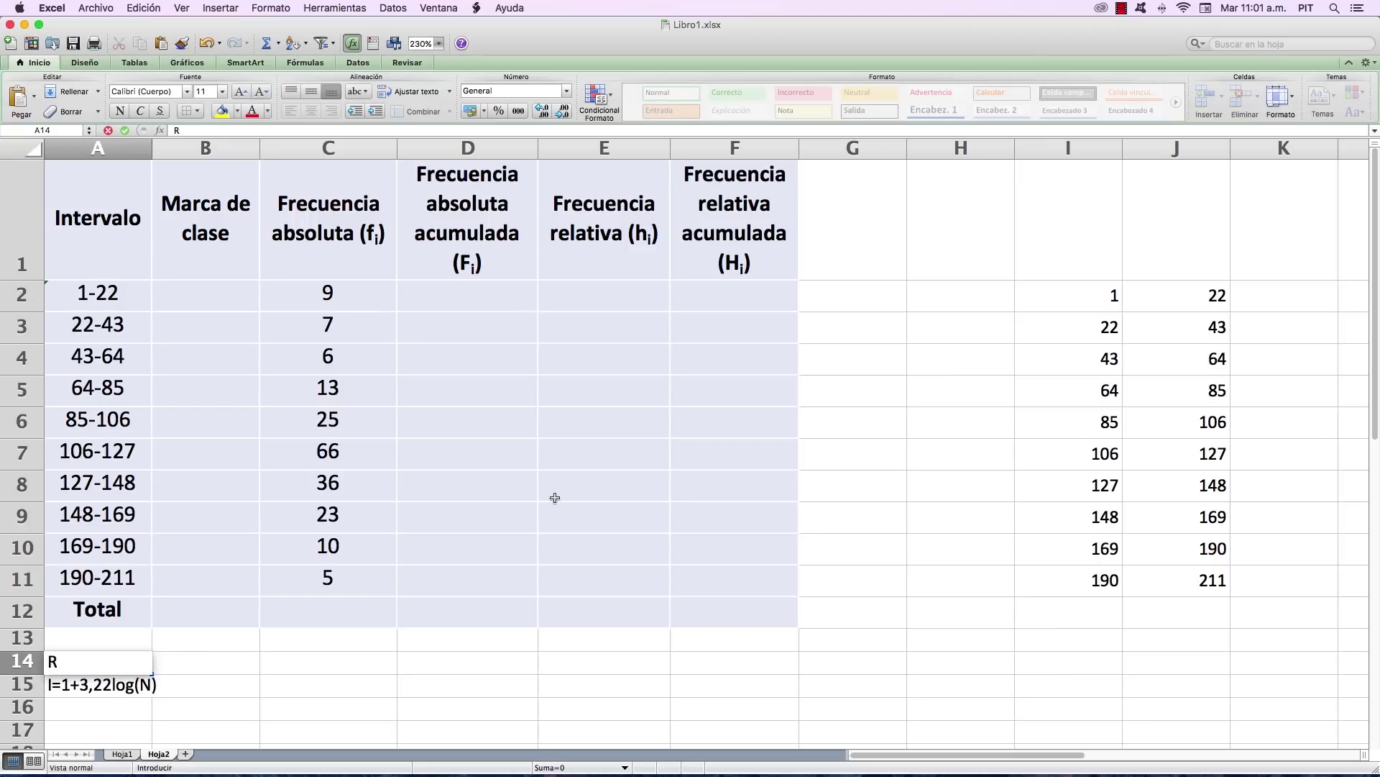
{"action": "type", "text": "=M"}
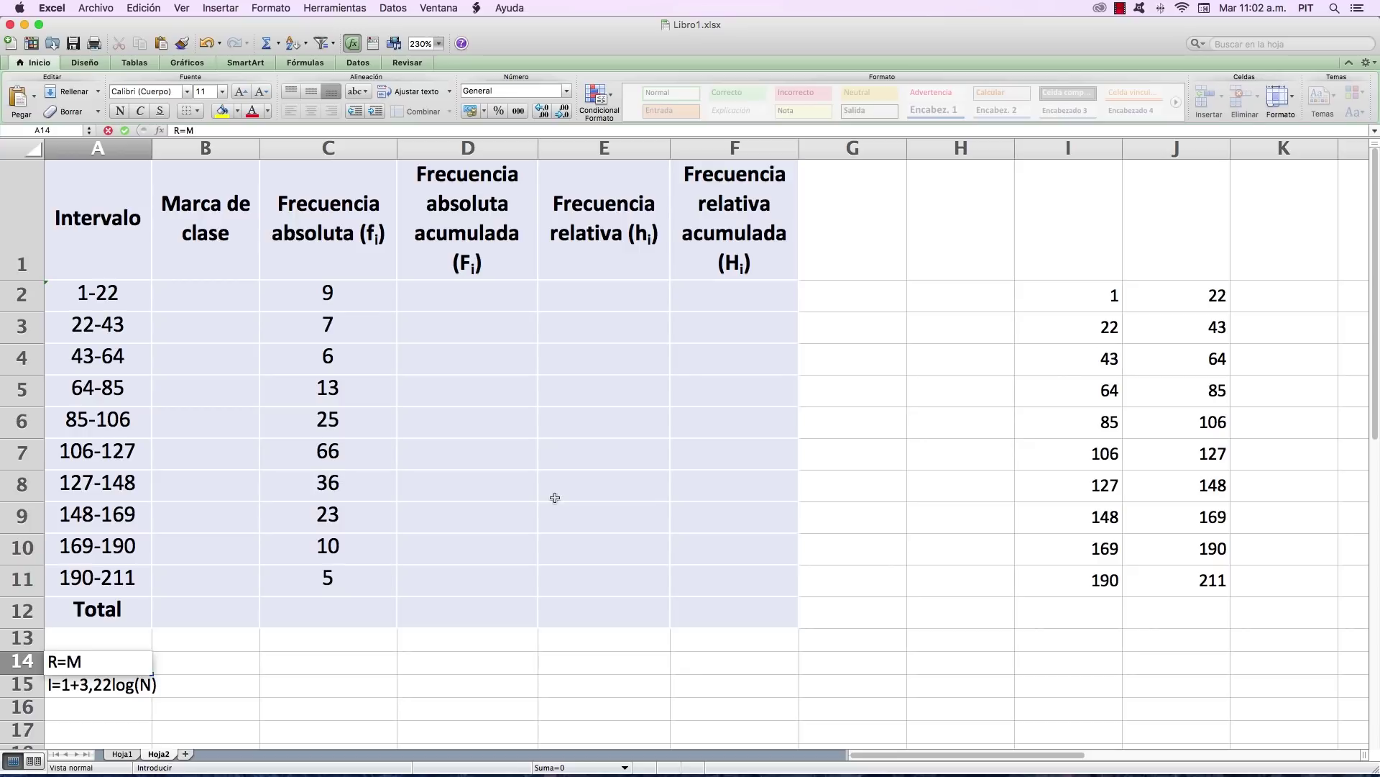
{"action": "type", "text": "ax-Min"}
{"action": "key", "text": "Return"}
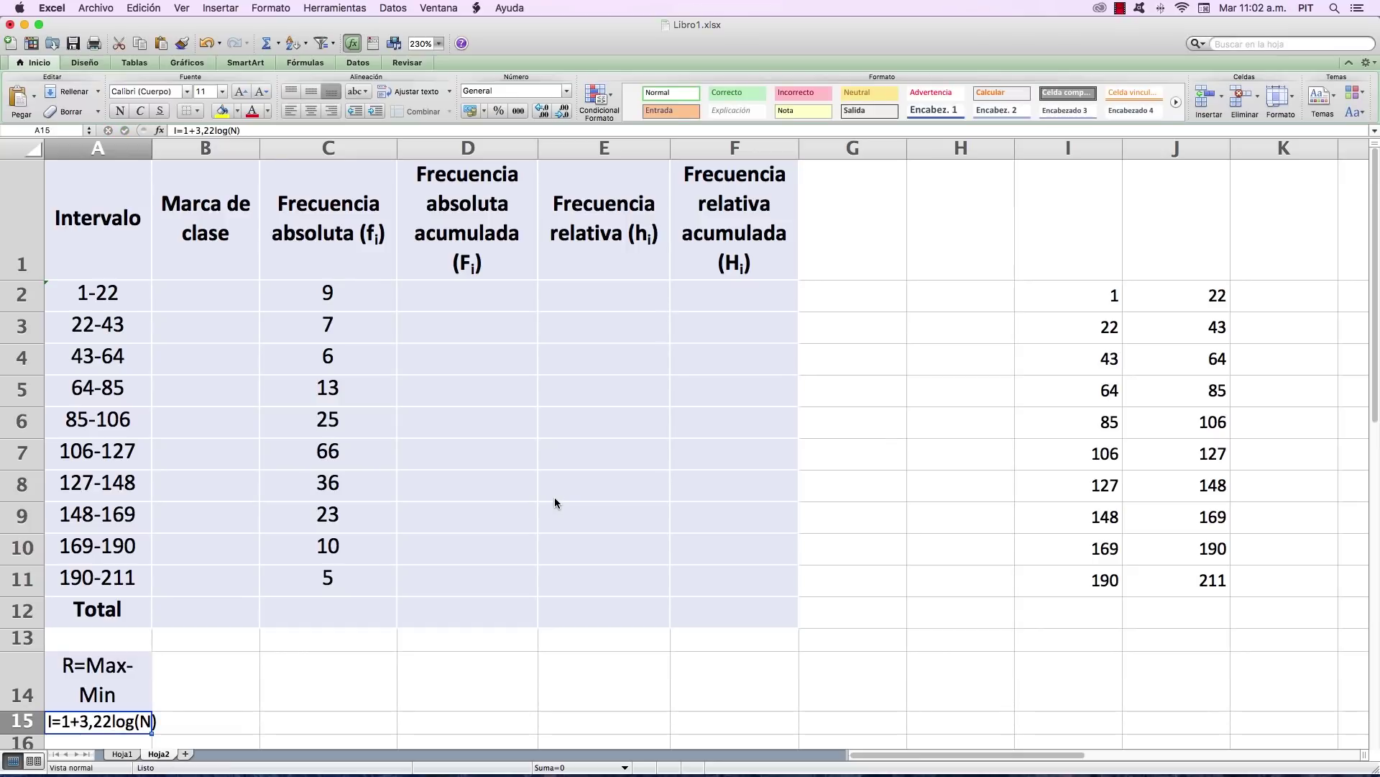
{"action": "key", "text": "Return"}
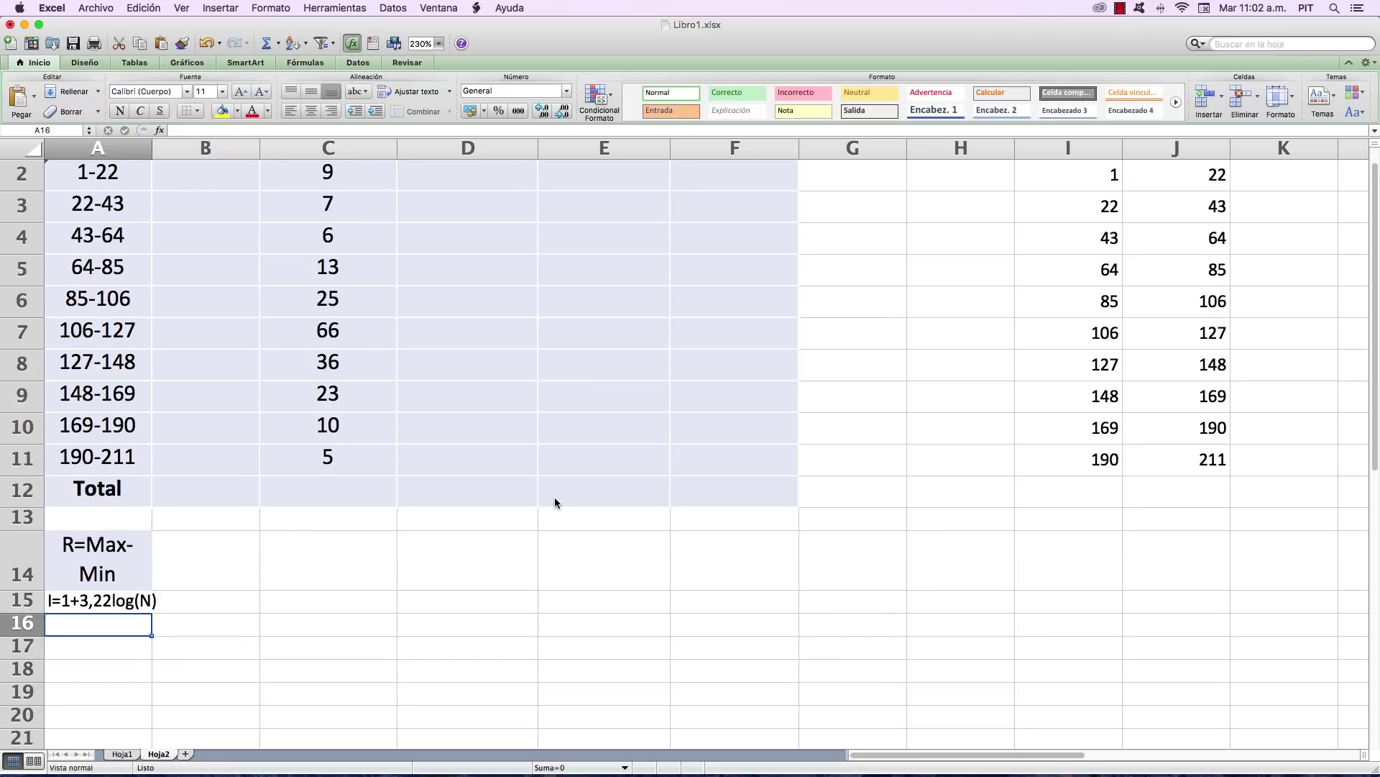
Widen column A slightly so that R=Max-Min in A14 fits on a single line.
{"action": "key", "text": "Up"}
{"action": "key", "text": "Up"}
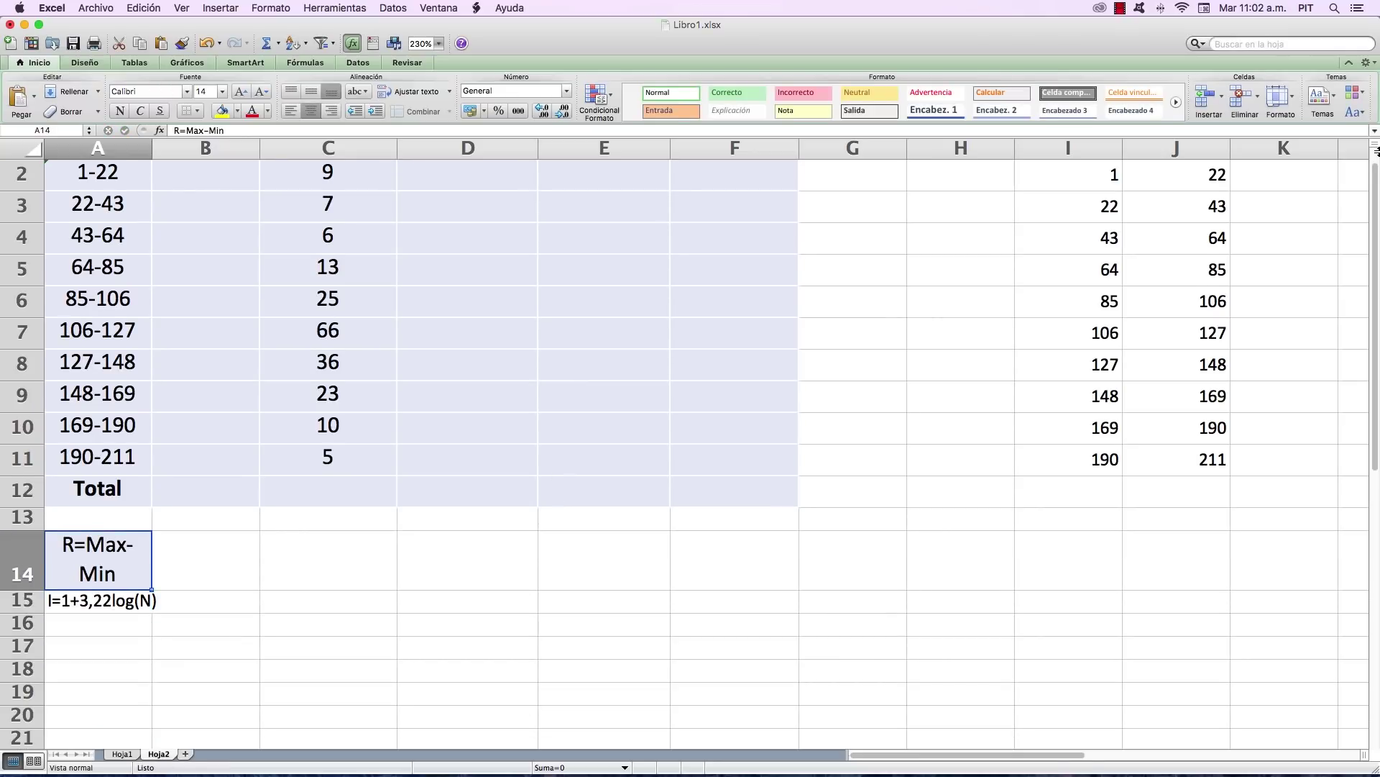
{"action": "key", "text": "Up"}
{"action": "key", "text": "Up"}
{"action": "key", "text": "Up"}
{"action": "key", "text": "Up"}
{"action": "key", "text": "Up"}
{"action": "key", "text": "Up"}
{"action": "key", "text": "Up"}
{"action": "key", "text": "Up"}
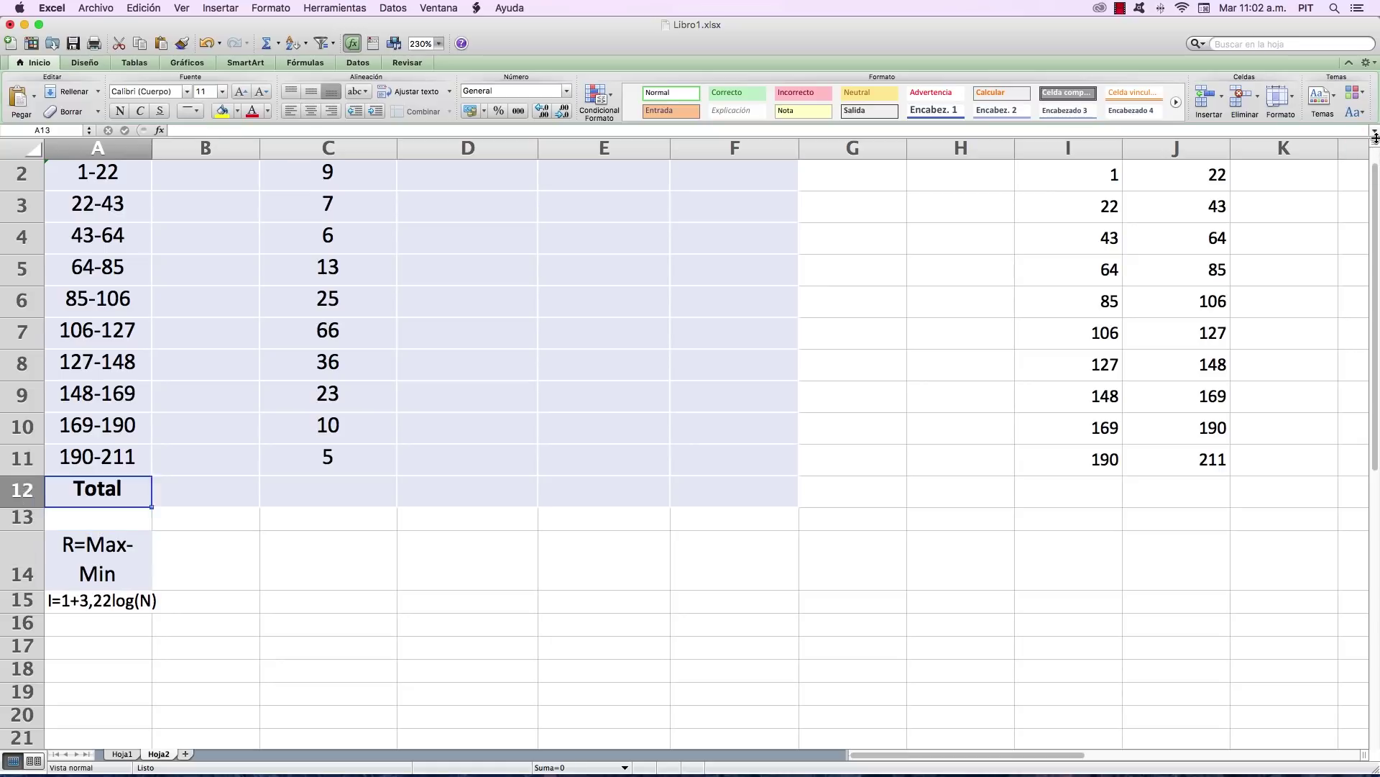
{"action": "key", "text": "Up"}
{"action": "key", "text": "Up"}
{"action": "key", "text": "Up"}
{"action": "key", "text": "Up"}
{"action": "key", "text": "Up"}
{"action": "key", "text": "Down"}
{"action": "key", "text": "Down"}
{"action": "key", "text": "Down"}
{"action": "key", "text": "Down"}
{"action": "key", "text": "Down"}
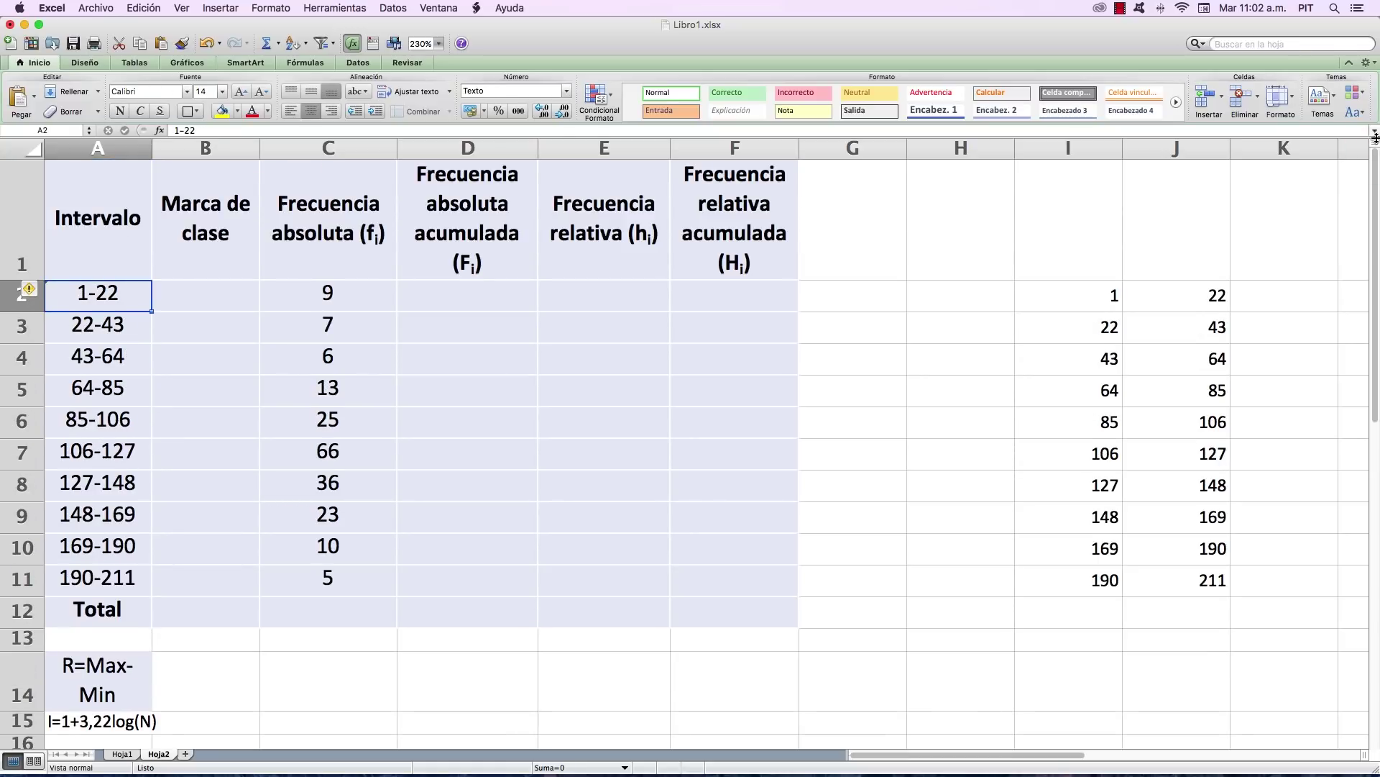
{"action": "key", "text": "Down"}
{"action": "key", "text": "Down"}
{"action": "key", "text": "Down"}
{"action": "key", "text": "Down"}
{"action": "key", "text": "Down"}
{"action": "key", "text": "Down"}
{"action": "key", "text": "Down"}
{"action": "key", "text": "Down"}
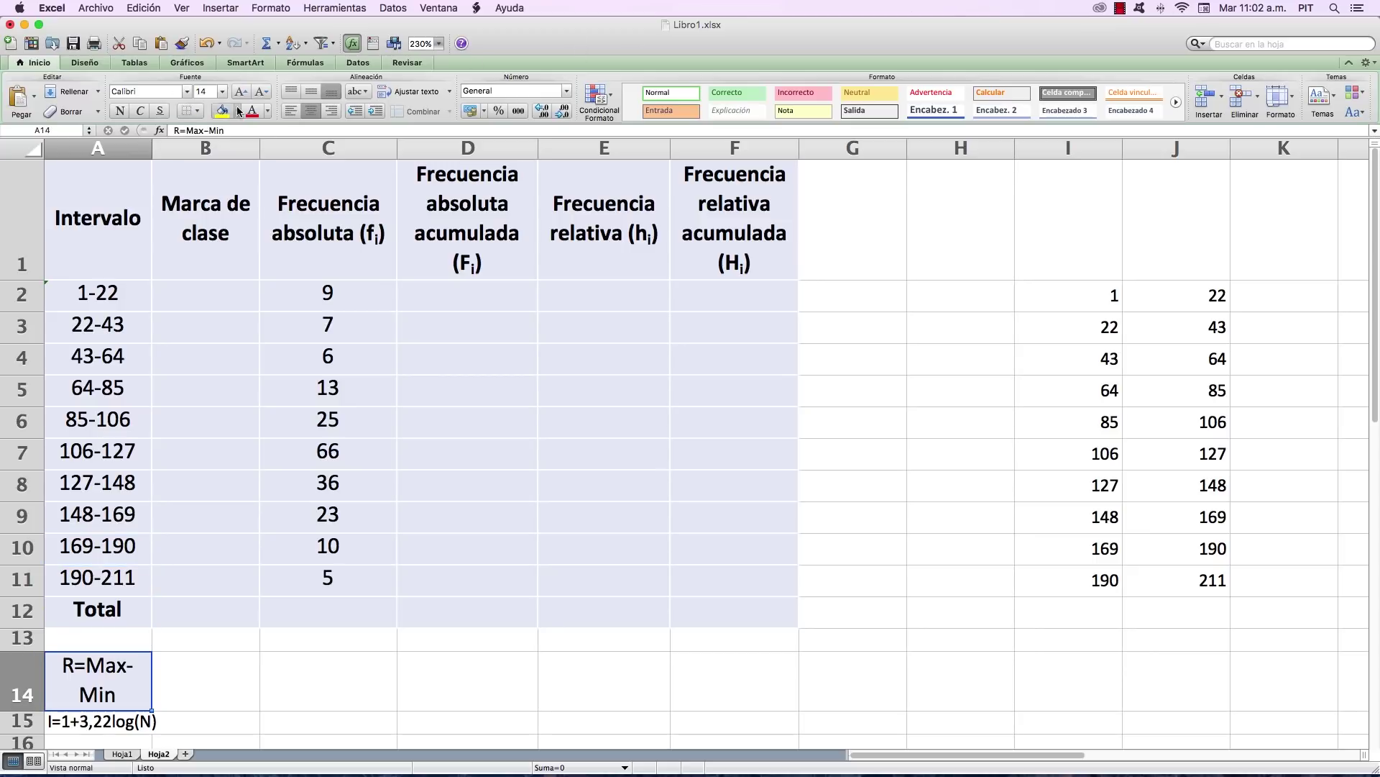
{"action": "left_click_drag", "start_coordinate": [152, 155], "coordinate": [164, 155]}
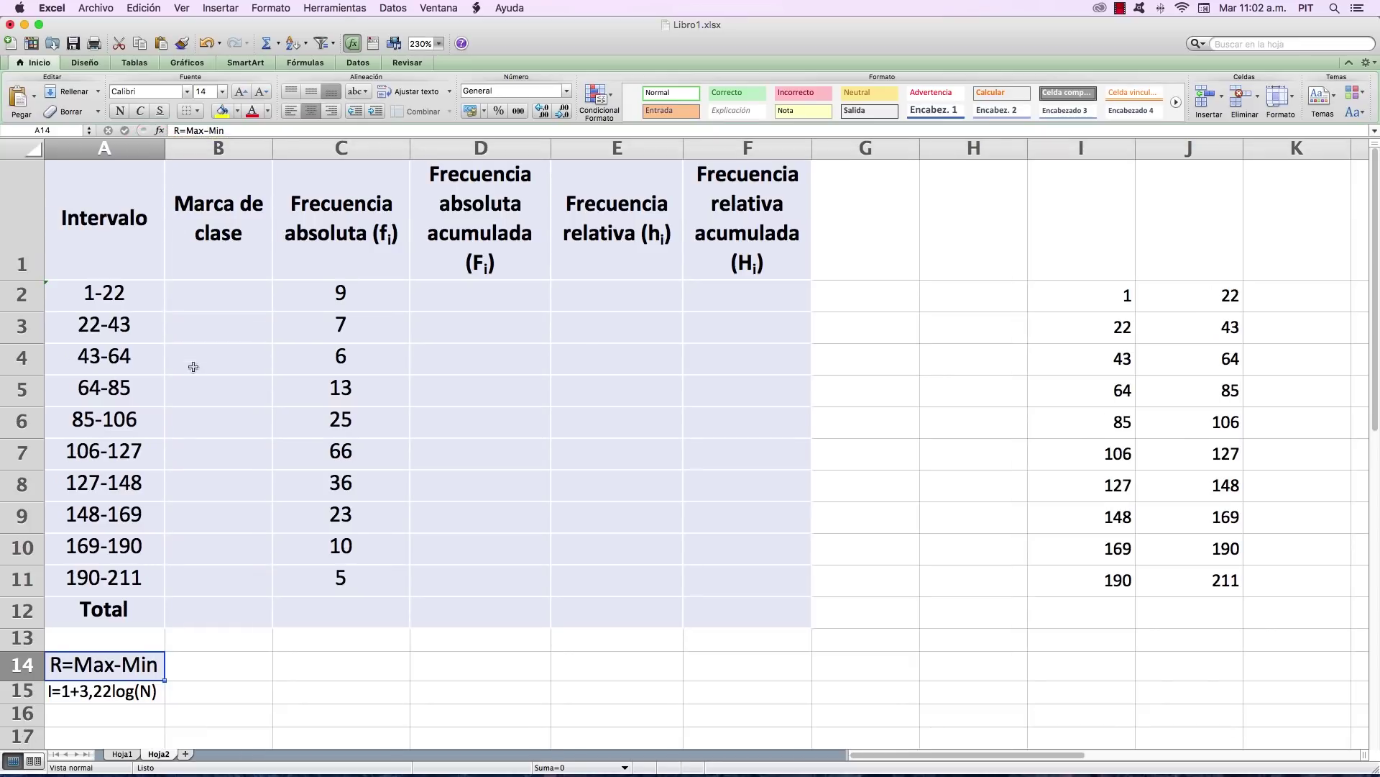
Calculate the range in B14 with the formula =211-1, beside the R=Max-Min label.
{"action": "left_click", "coordinate": [233, 677]}
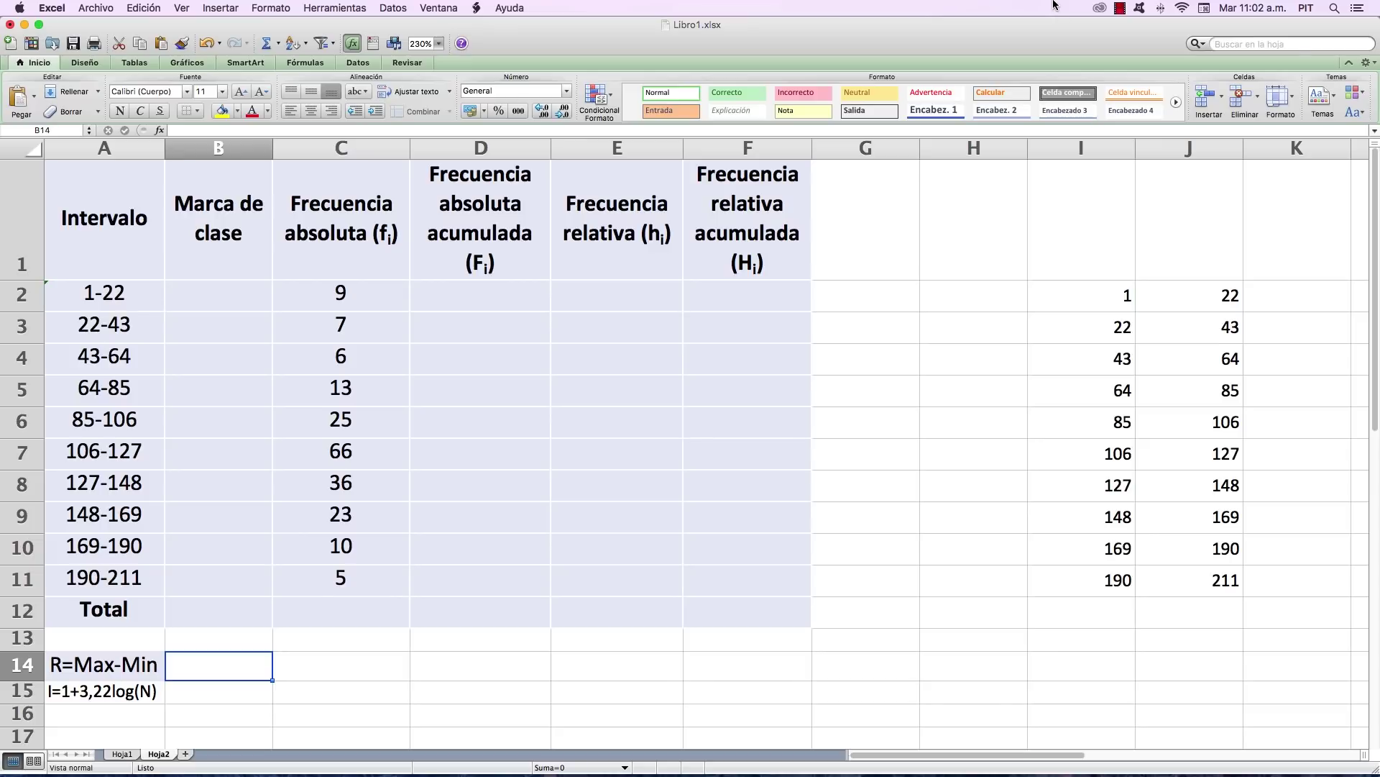
{"action": "type", "text": "="}
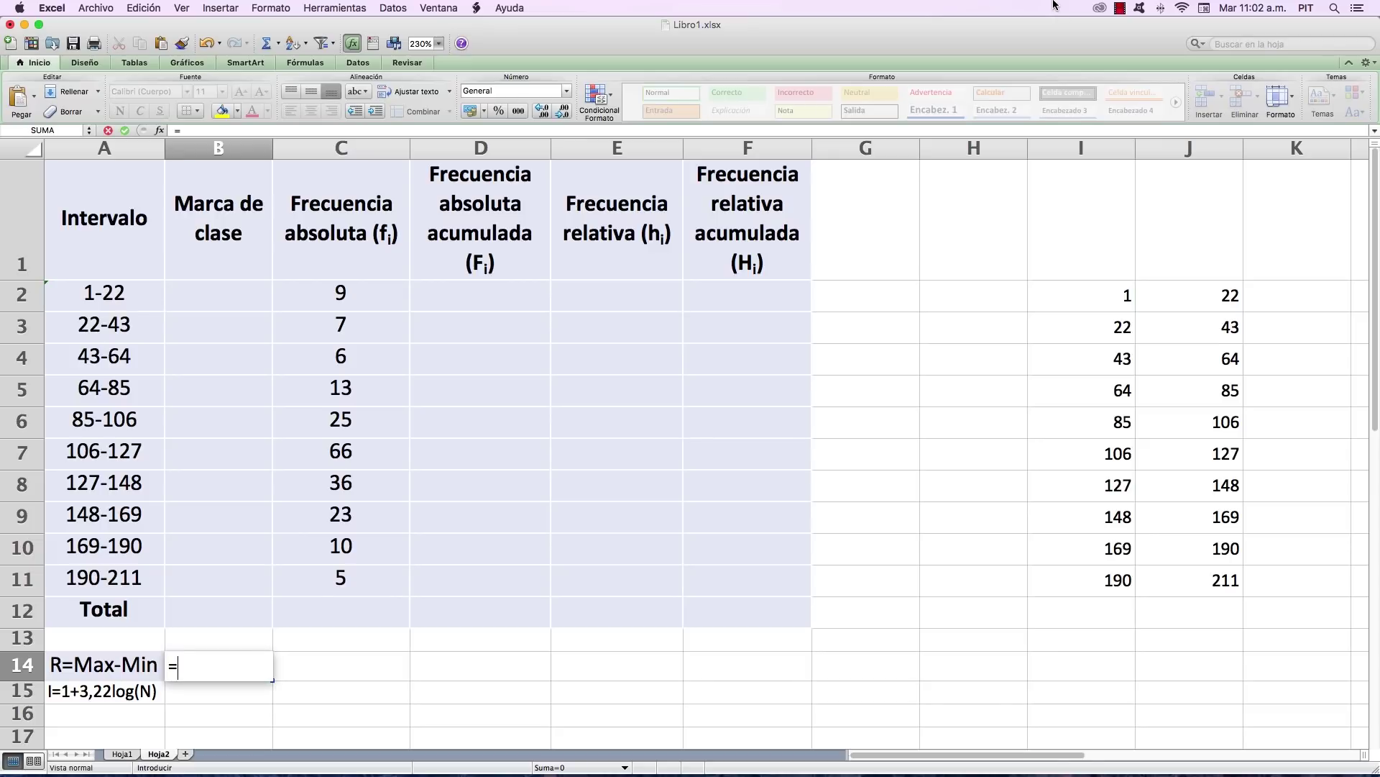
{"action": "type", "text": "211-1"}
{"action": "key", "text": "Return"}
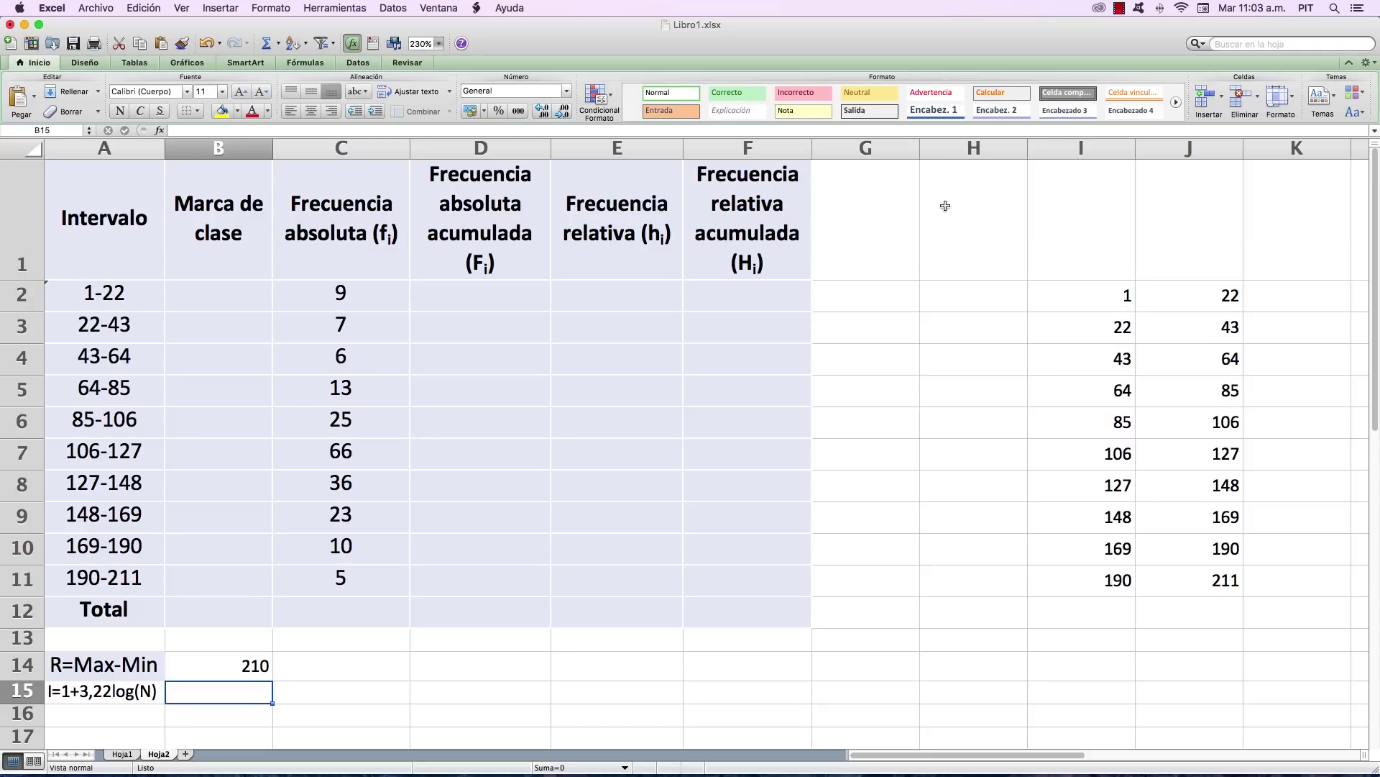
Label cell A16 as N and enter the sample size 200 beside it in B16.
{"action": "key", "text": "Return"}
{"action": "key", "text": "Left"}
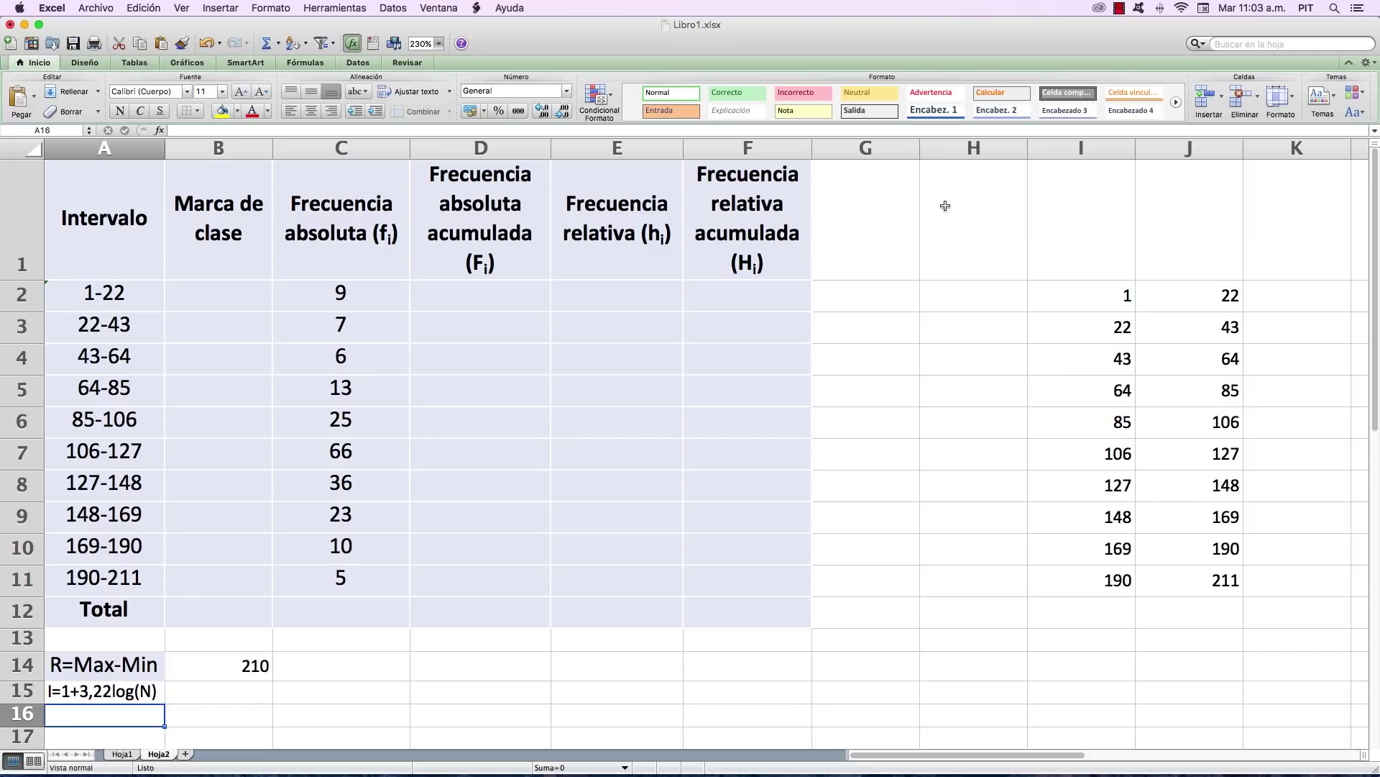
{"action": "type", "text": "N"}
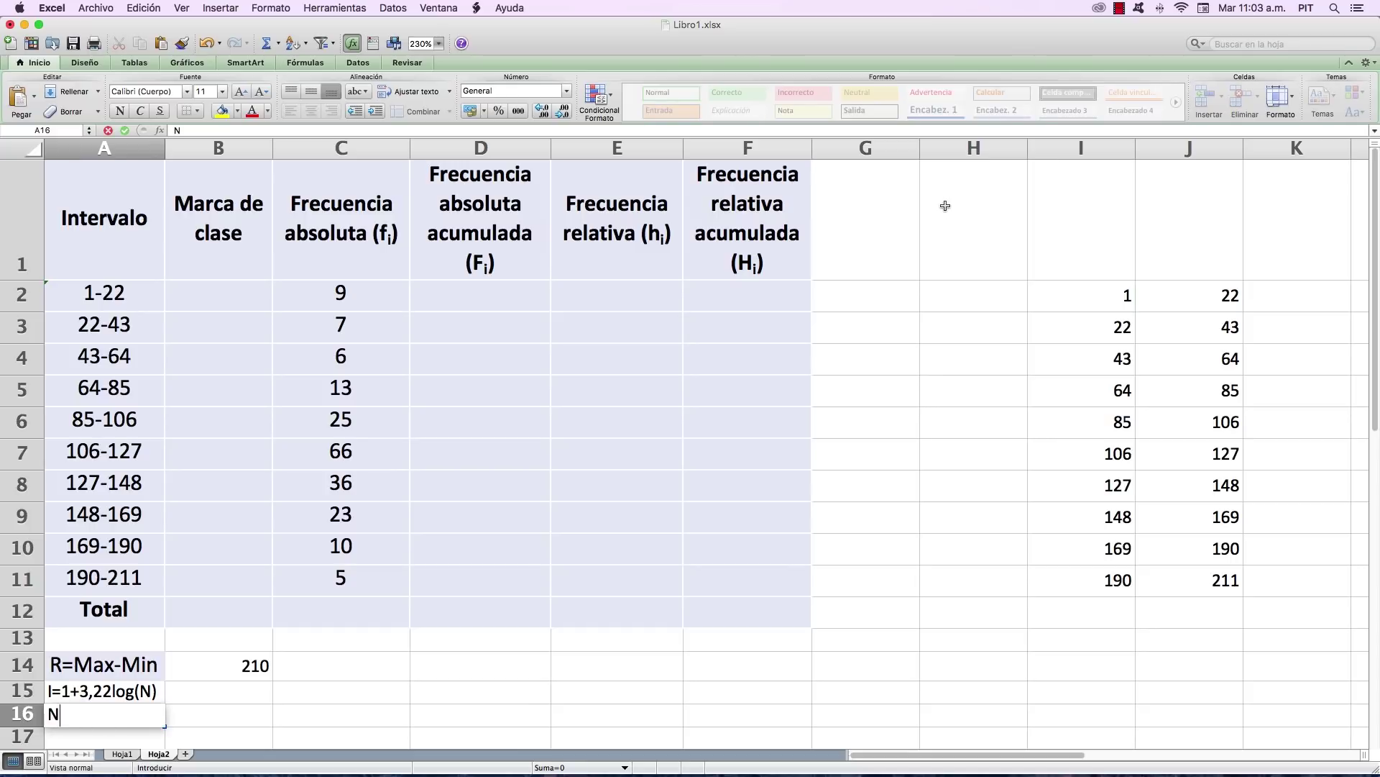
{"action": "key", "text": "Tab"}
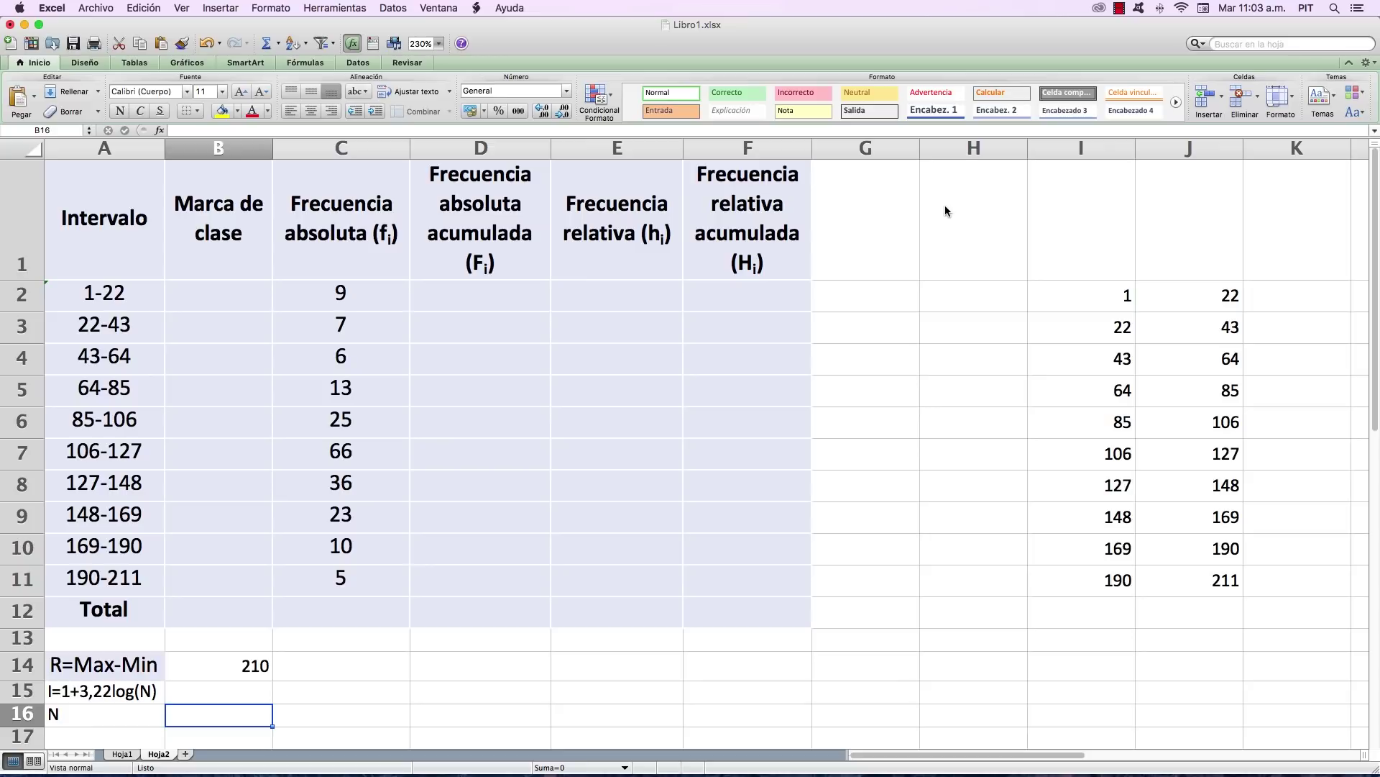
{"action": "type", "text": "200"}
{"action": "key", "text": "Return"}
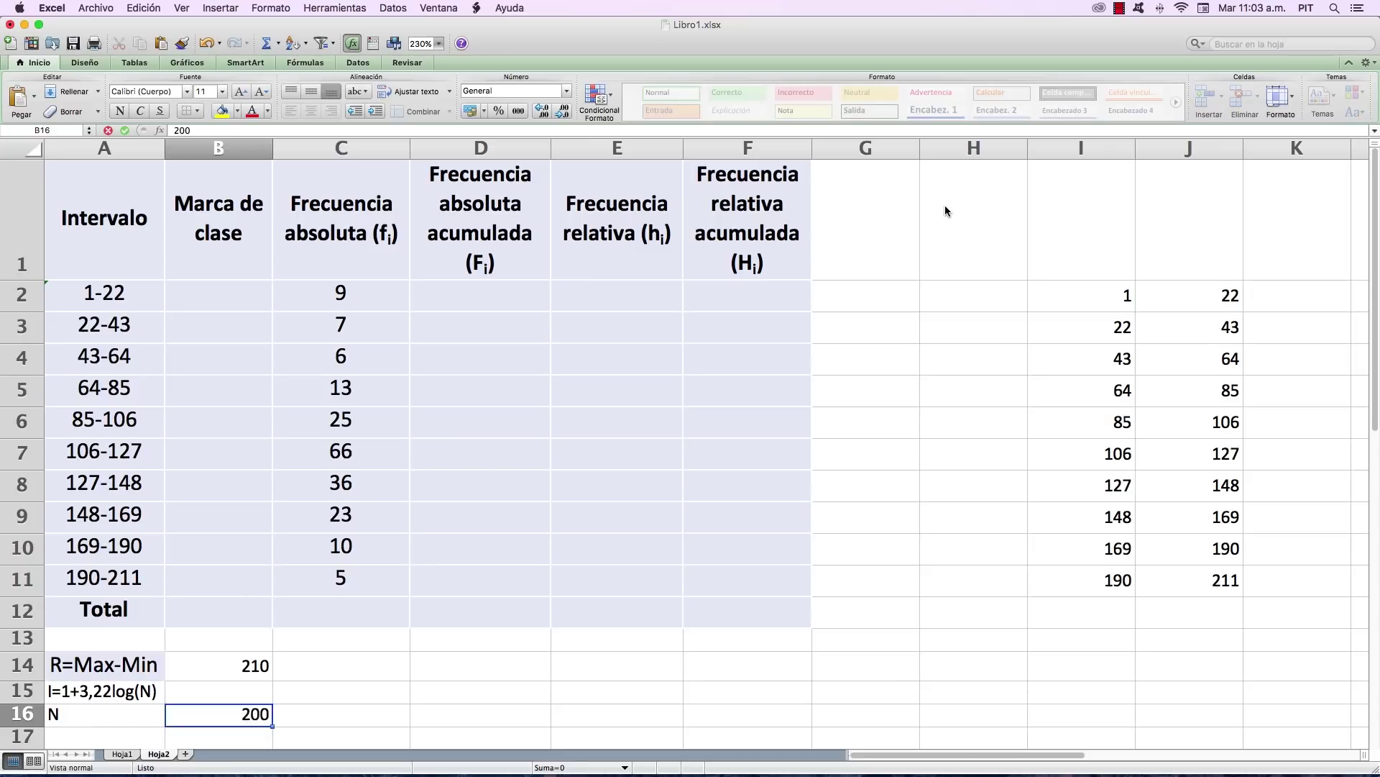
{"action": "key", "text": "Up"}
{"action": "key", "text": "Up"}
{"action": "key", "text": "Up"}
{"action": "key", "text": "Up"}
{"action": "key", "text": "Up"}
{"action": "key", "text": "Up"}
{"action": "key", "text": "Up"}
{"action": "key", "text": "Up"}
{"action": "key", "text": "Up"}
{"action": "key", "text": "Up"}
{"action": "key", "text": "Up"}
{"action": "key", "text": "Up"}
{"action": "key", "text": "Up"}
{"action": "key", "text": "Up"}
{"action": "key", "text": "Up"}
{"action": "key", "text": "Up"}
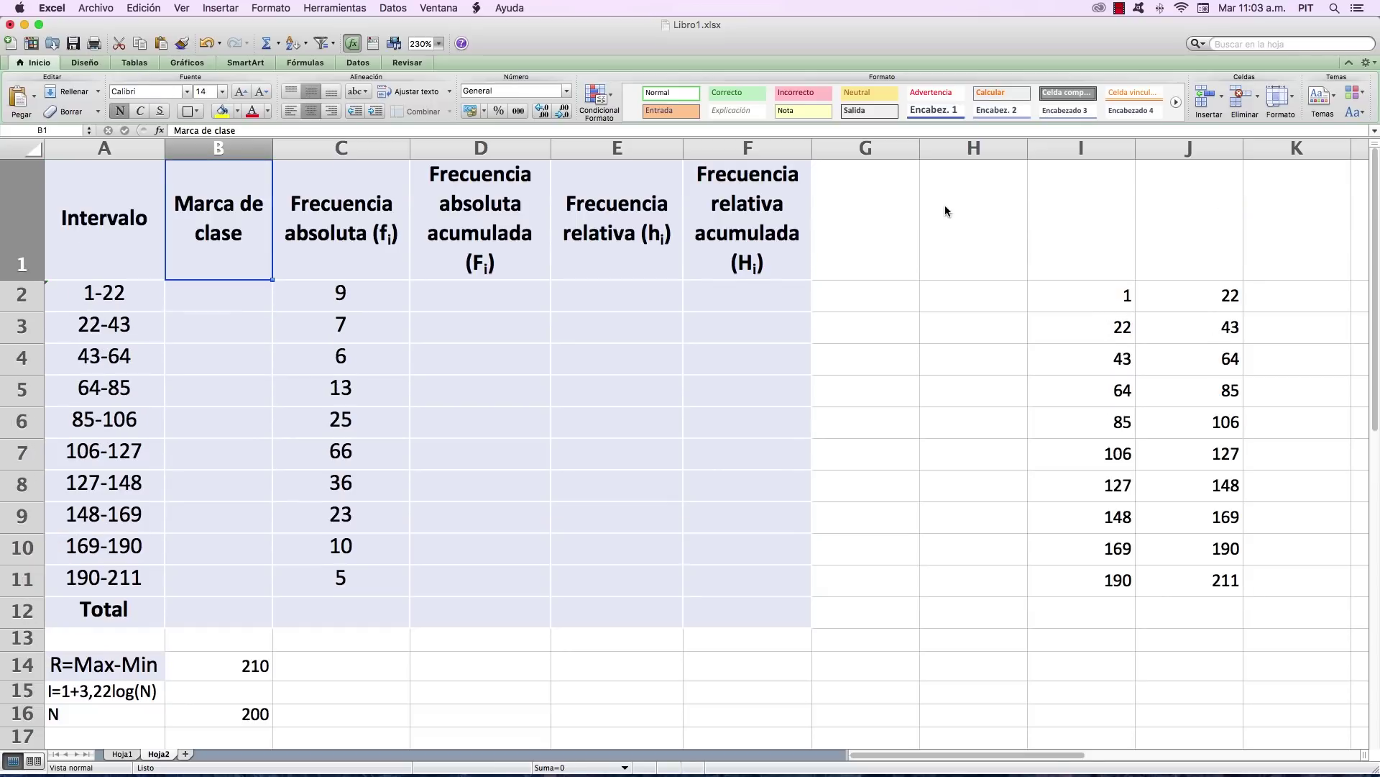
{"action": "key", "text": "Down"}
{"action": "key", "text": "Down"}
{"action": "key", "text": "Down"}
{"action": "key", "text": "Down"}
{"action": "key", "text": "Down"}
{"action": "key", "text": "Down"}
{"action": "key", "text": "Down"}
{"action": "key", "text": "Down"}
{"action": "key", "text": "Down"}
{"action": "key", "text": "Down"}
{"action": "key", "text": "Down"}
{"action": "key", "text": "Down"}
{"action": "key", "text": "Down"}
{"action": "key", "text": "Down"}
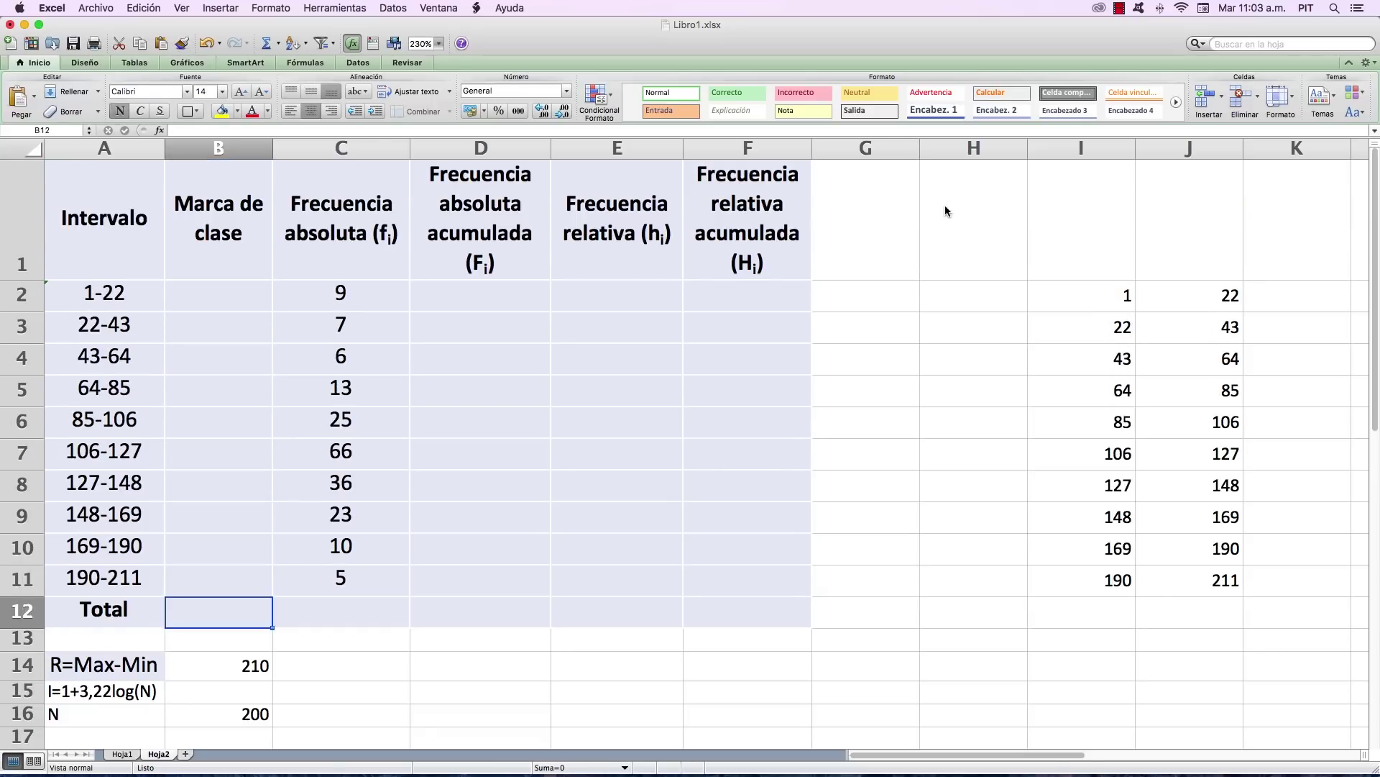
Go through the class intervals one by one, from 1-22 to 190-211, to count them.
{"action": "left_click", "coordinate": [142, 300]}
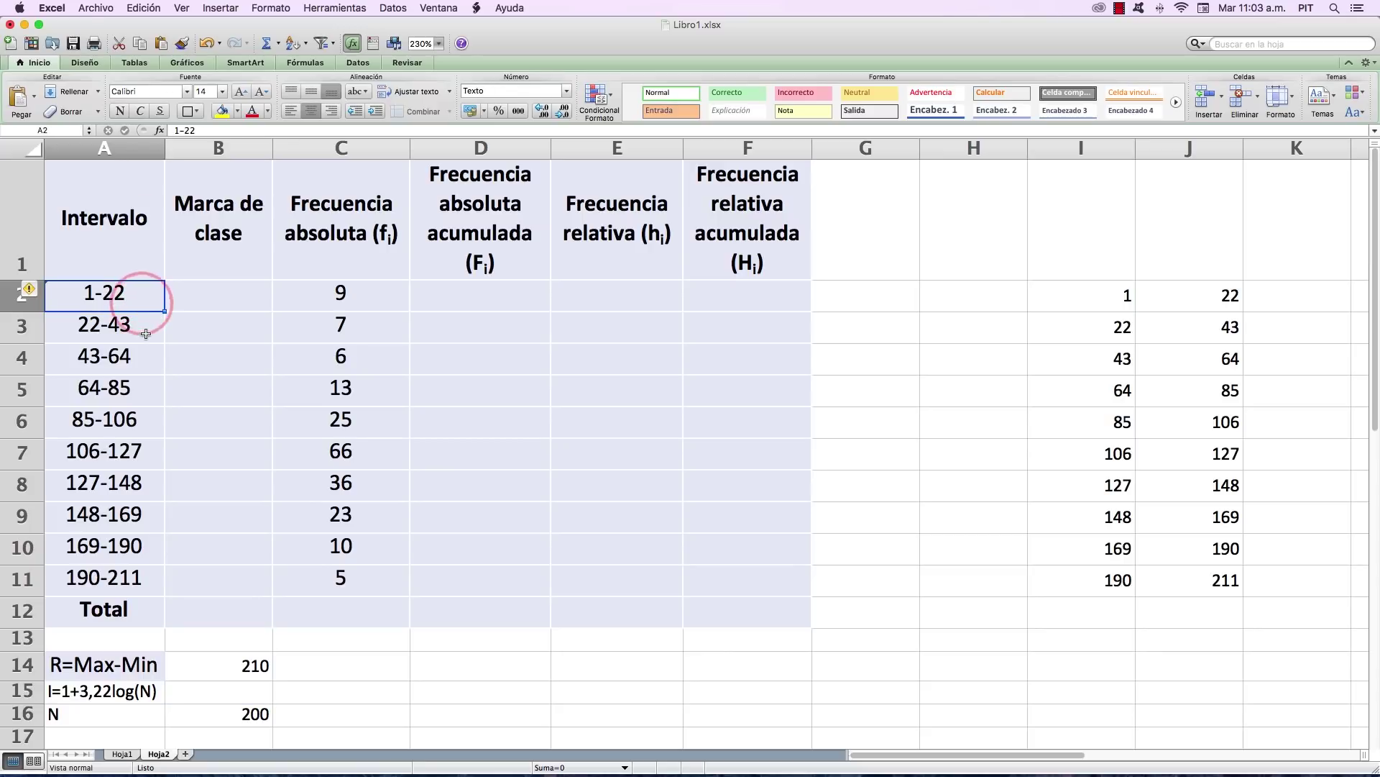
{"action": "left_click", "coordinate": [144, 329]}
{"action": "left_click", "coordinate": [145, 363]}
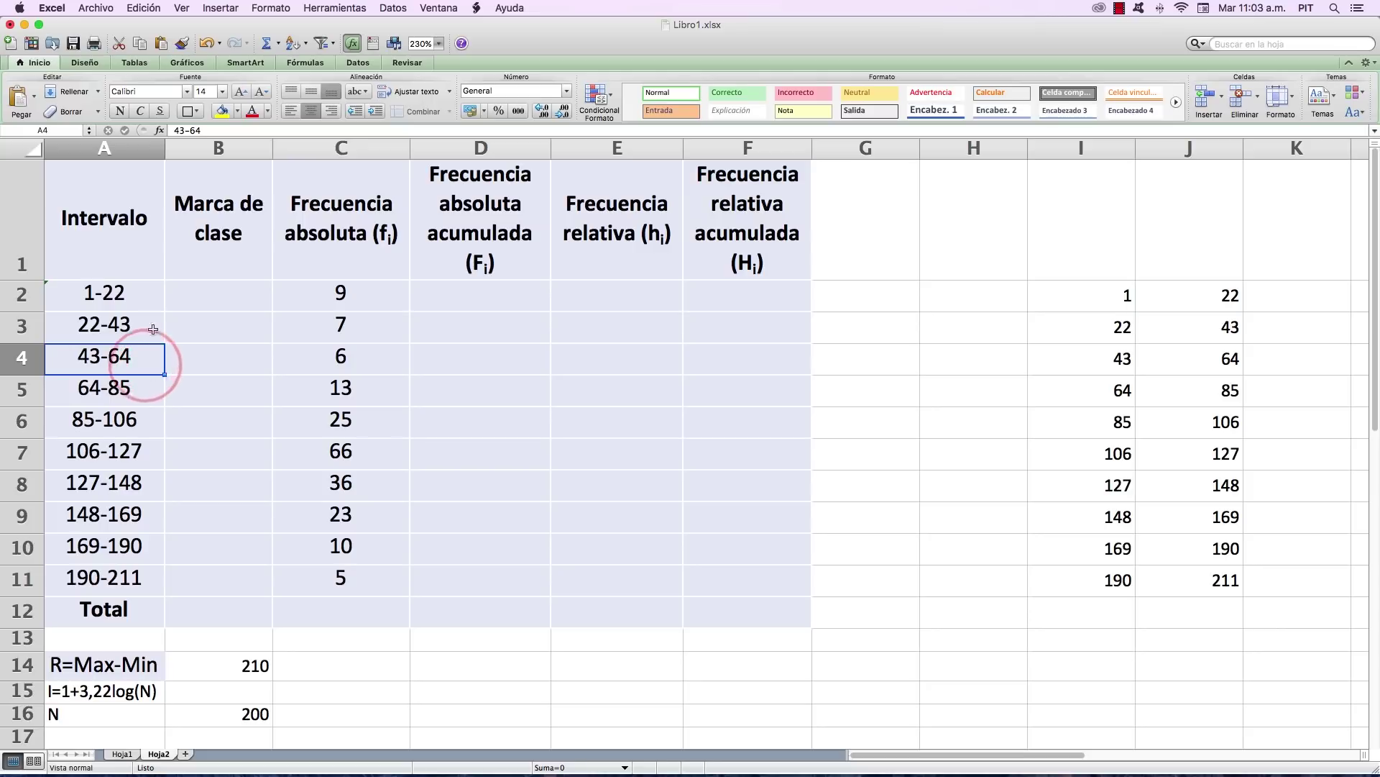
{"action": "left_click", "coordinate": [153, 394]}
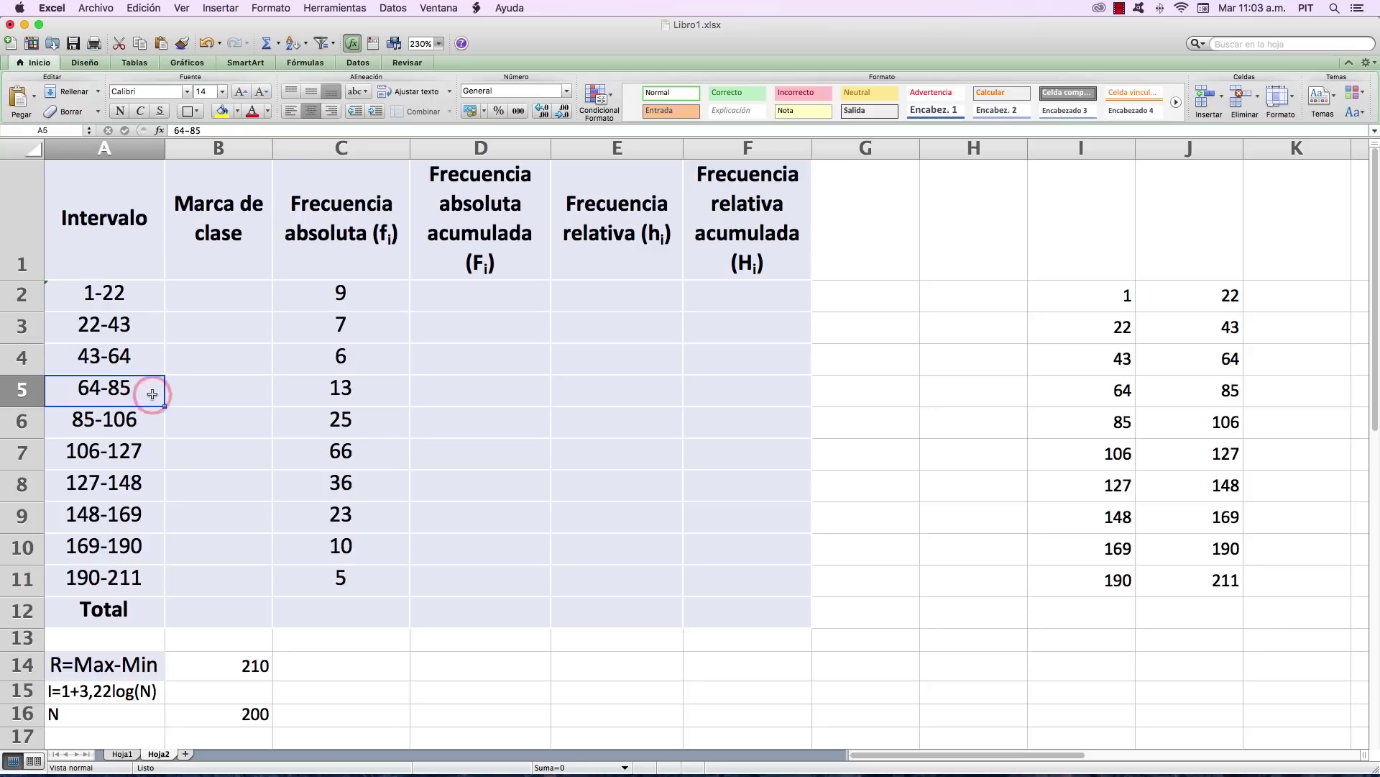
{"action": "left_click", "coordinate": [154, 428]}
{"action": "left_click", "coordinate": [160, 457]}
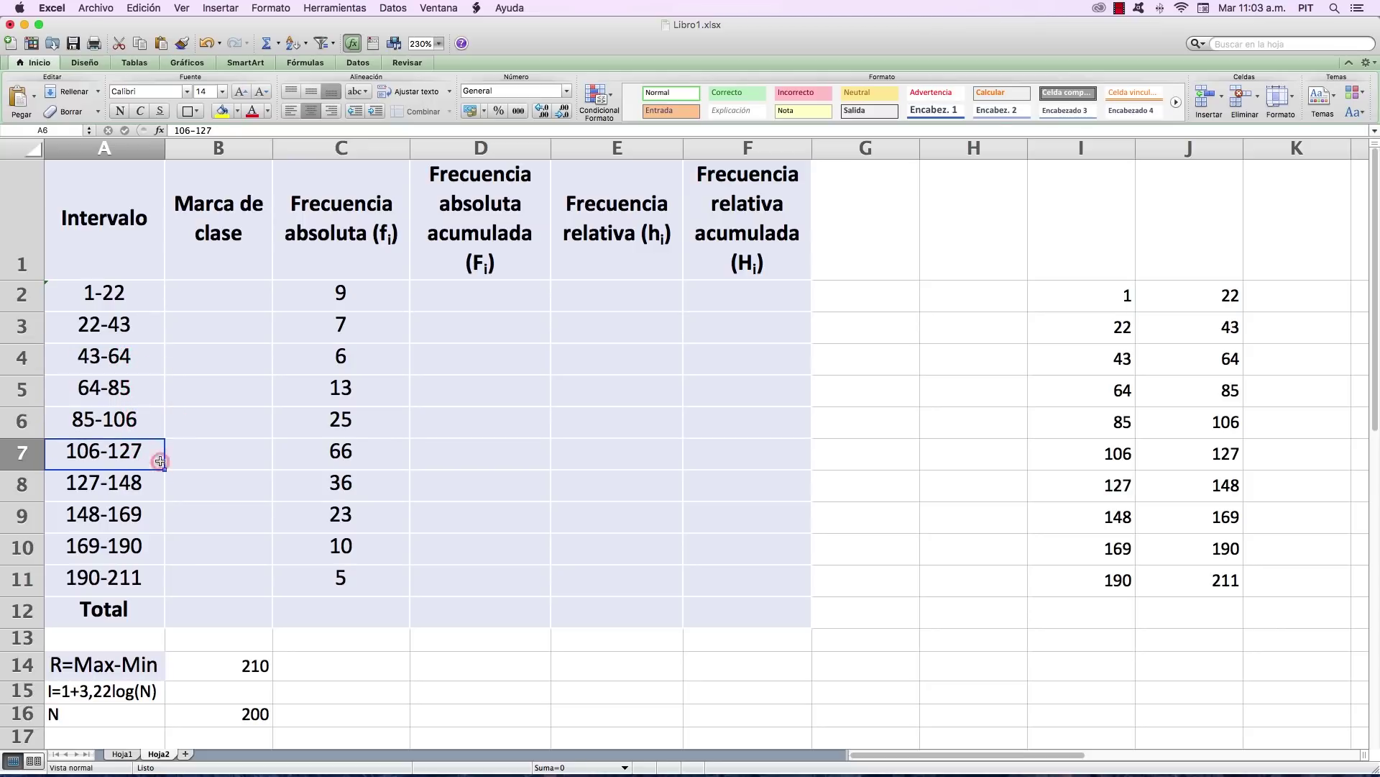
{"action": "left_click", "coordinate": [155, 490]}
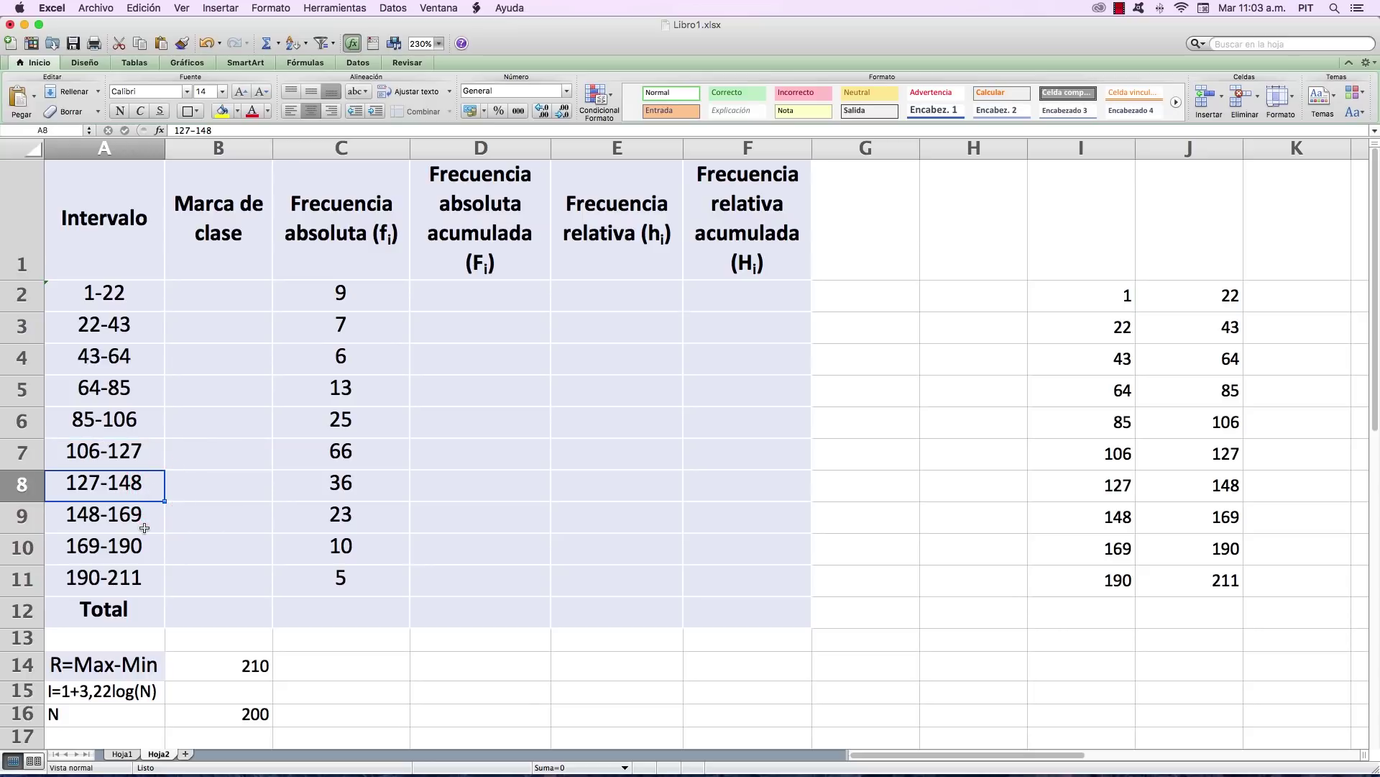
{"action": "left_click", "coordinate": [148, 513]}
{"action": "left_click", "coordinate": [147, 552]}
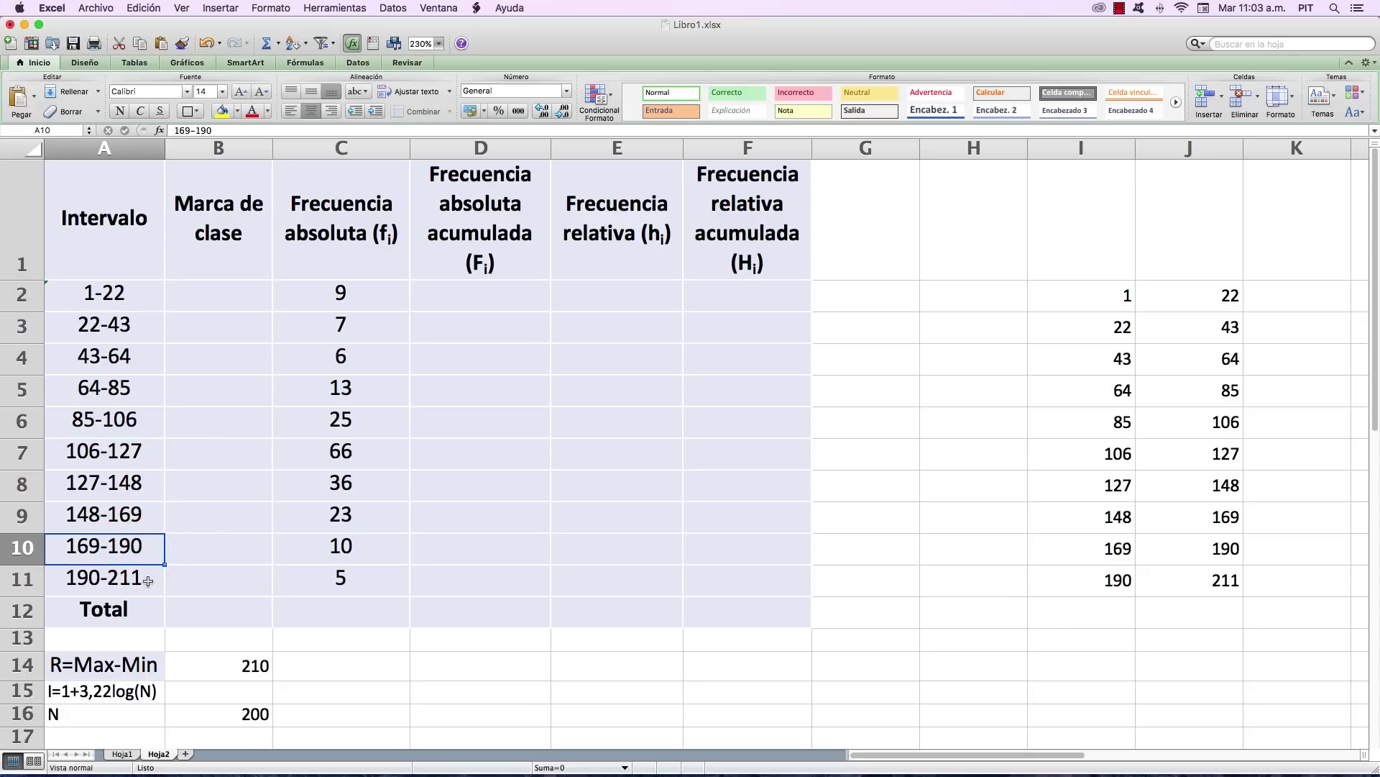
{"action": "left_click", "coordinate": [150, 580]}
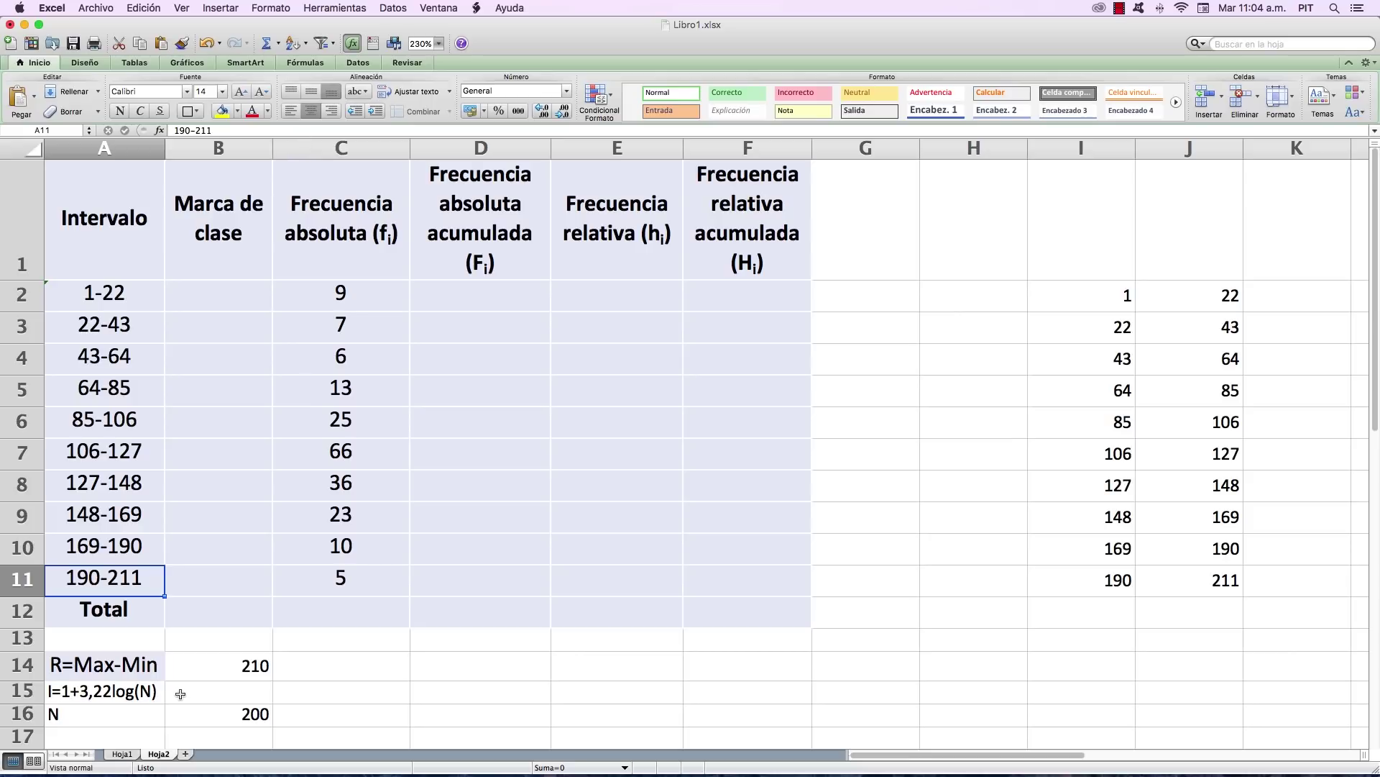
Calculate the number of intervals in B15 with =1+3,32*LOG(B16), using the sample size N.
{"action": "left_click", "coordinate": [211, 694]}
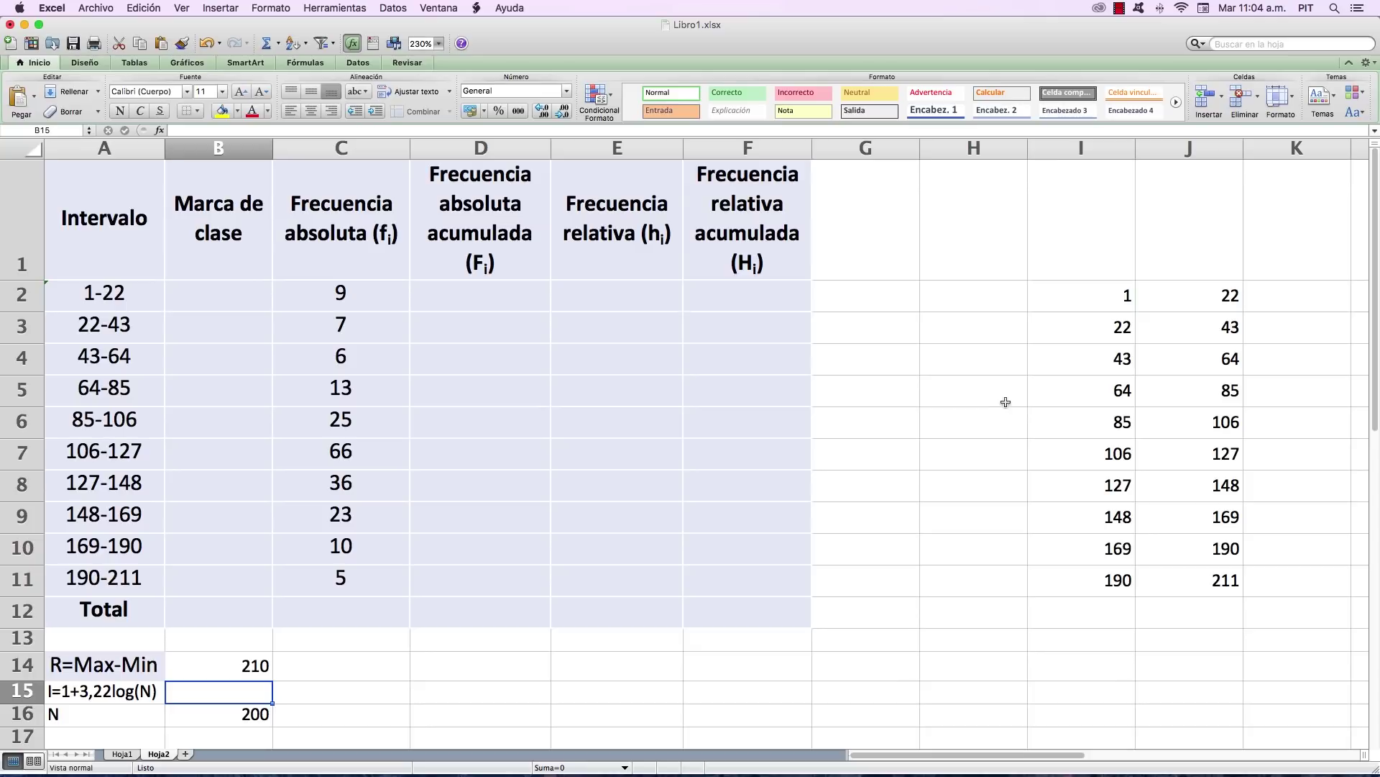
{"action": "type", "text": "=1+"}
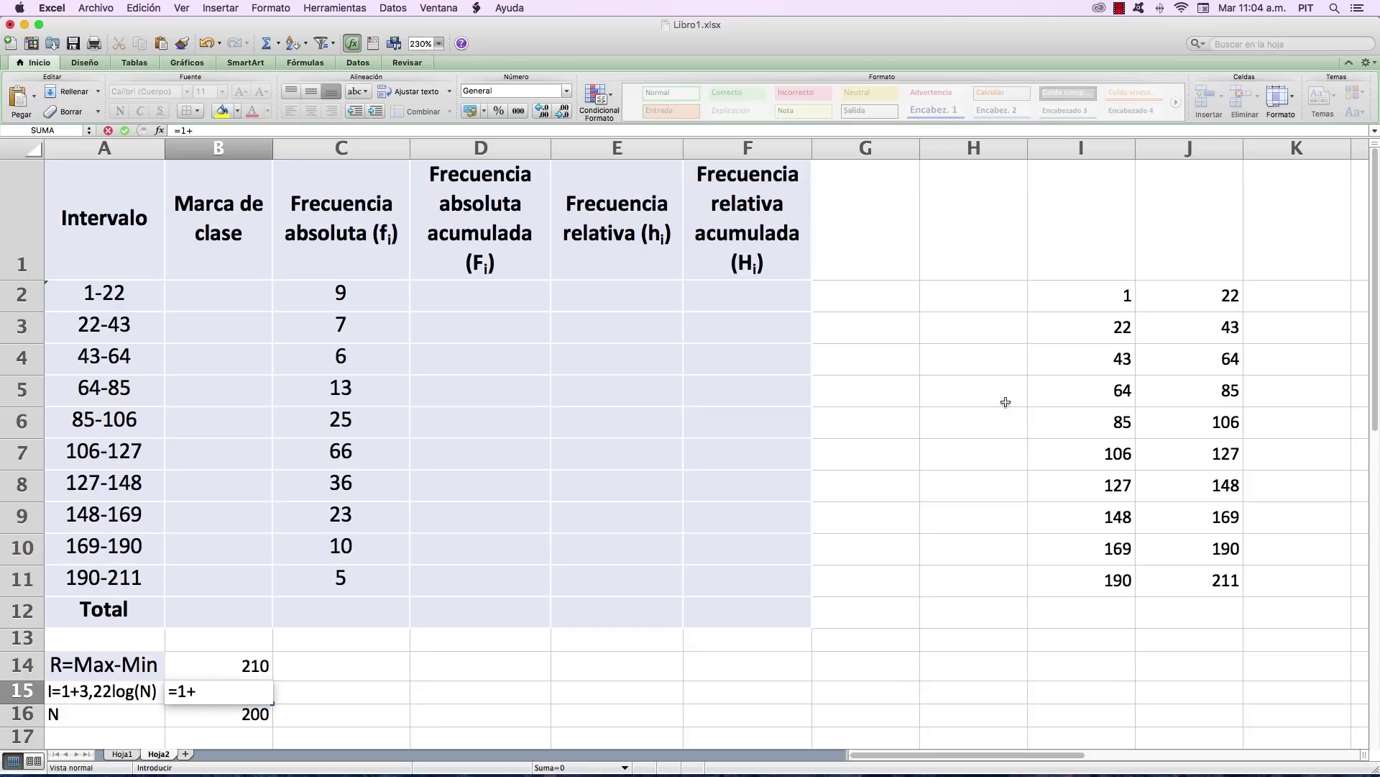
{"action": "type", "text": "3,32*log"}
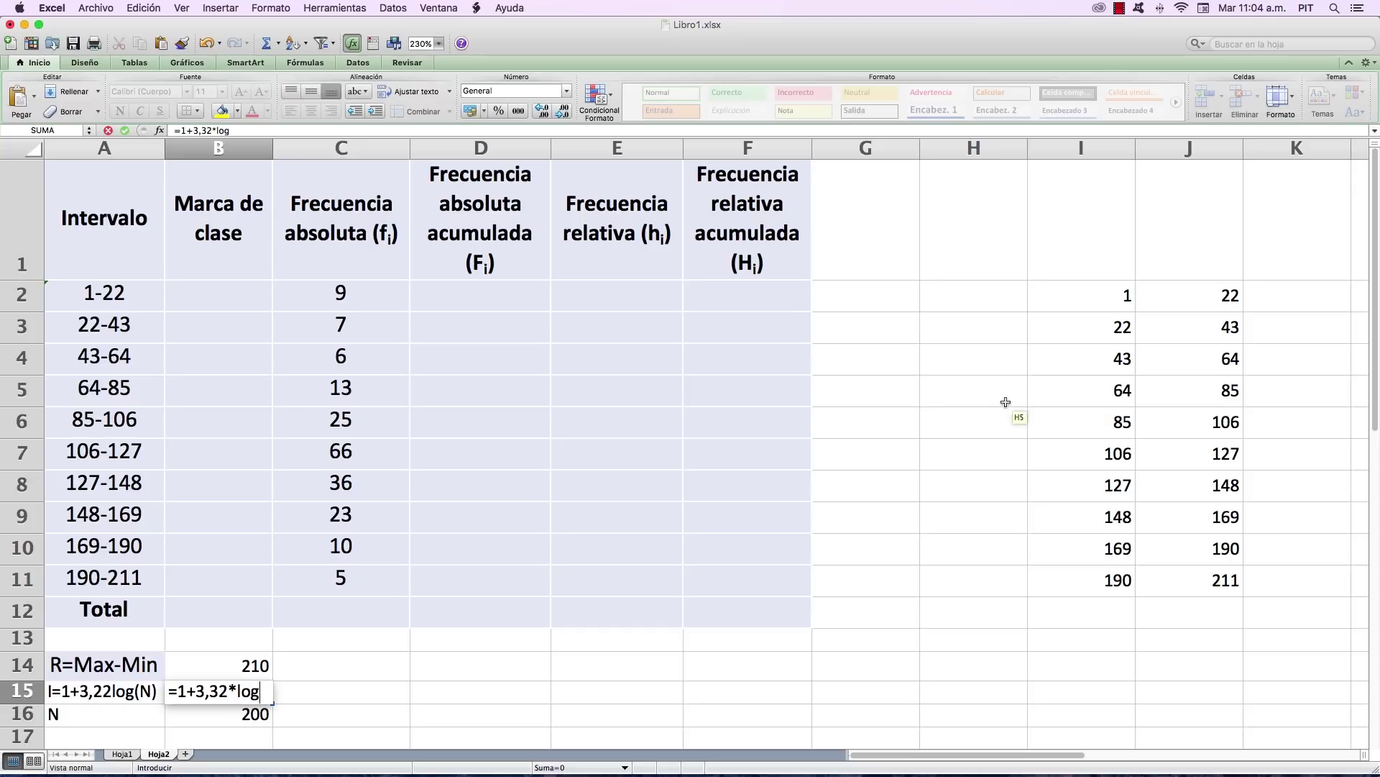
{"action": "type", "text": "("}
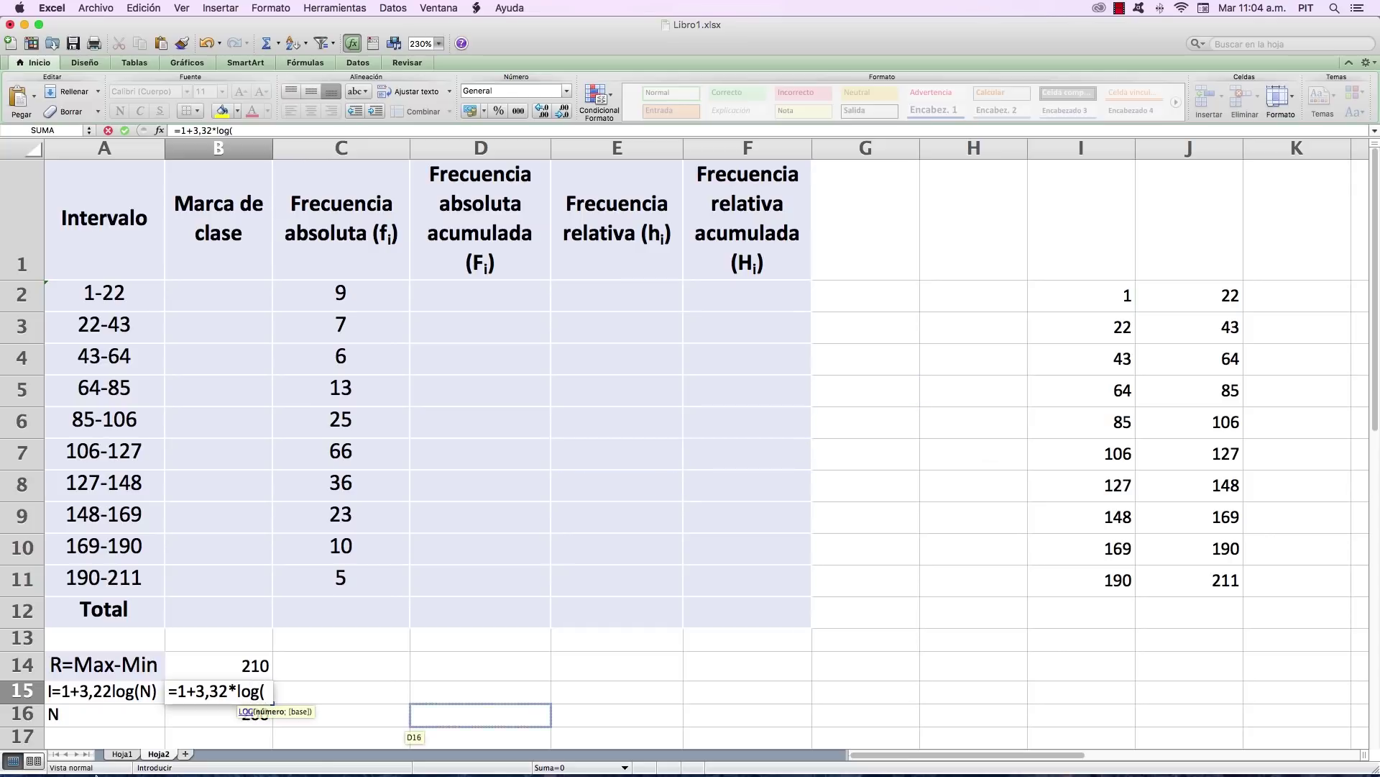
{"action": "left_click", "coordinate": [217, 718]}
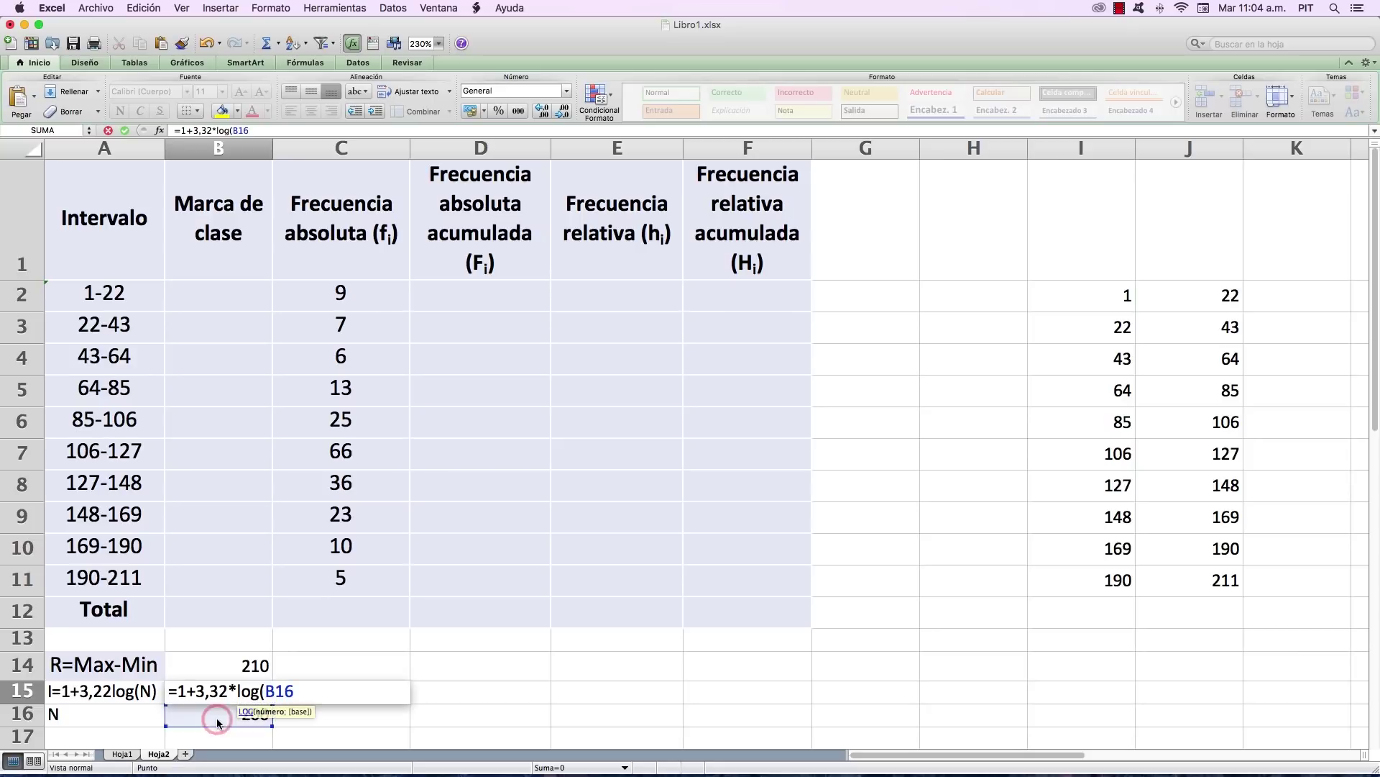
{"action": "type", "text": ")"}
{"action": "key", "text": "Return"}
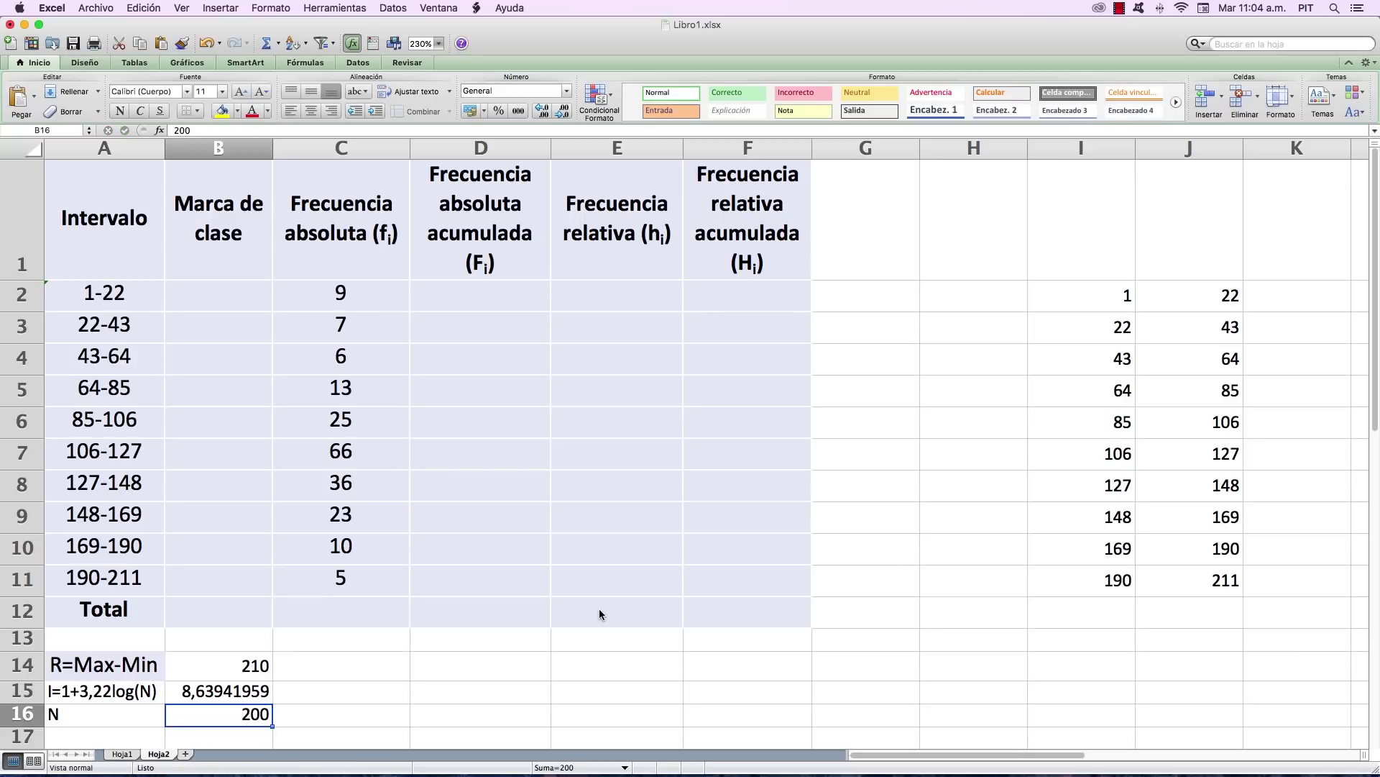
{"action": "key", "text": "Up"}
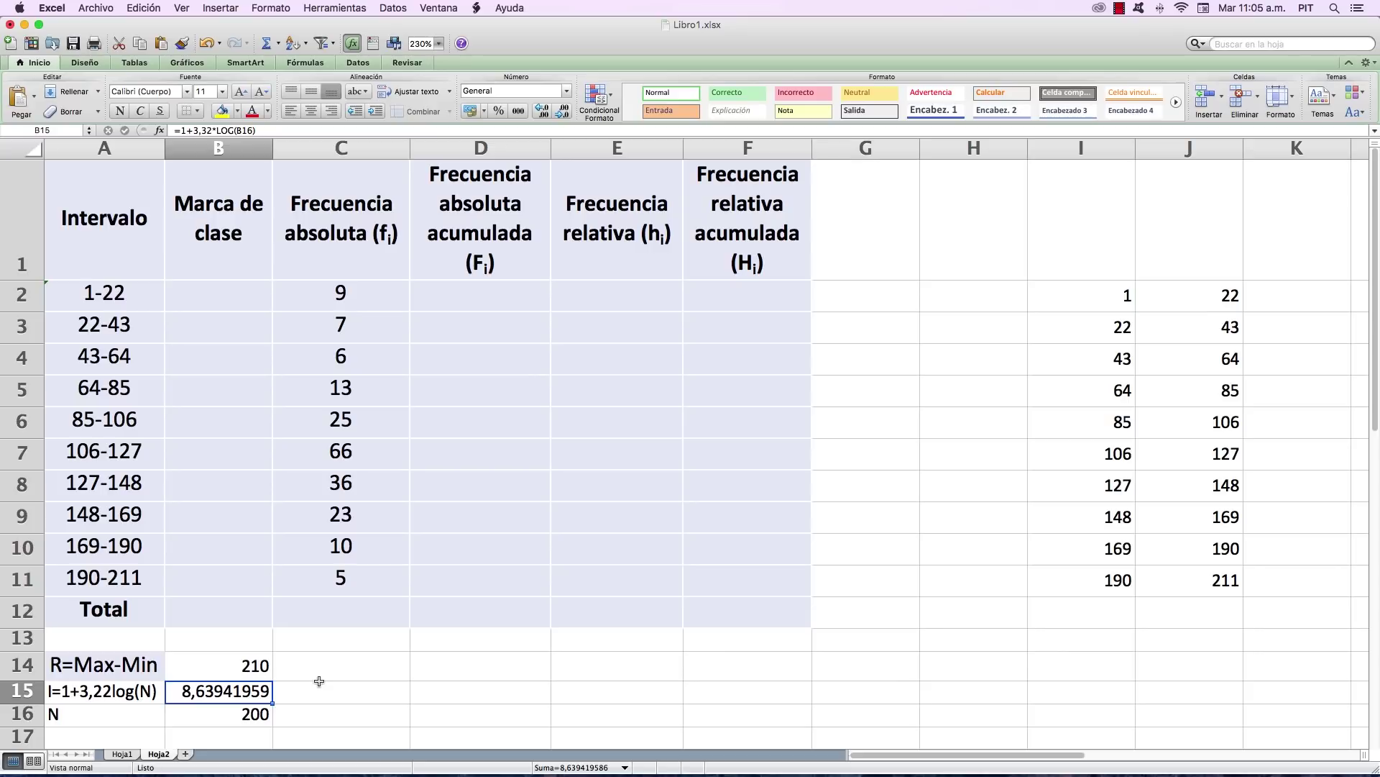
{"action": "left_click", "coordinate": [365, 688]}
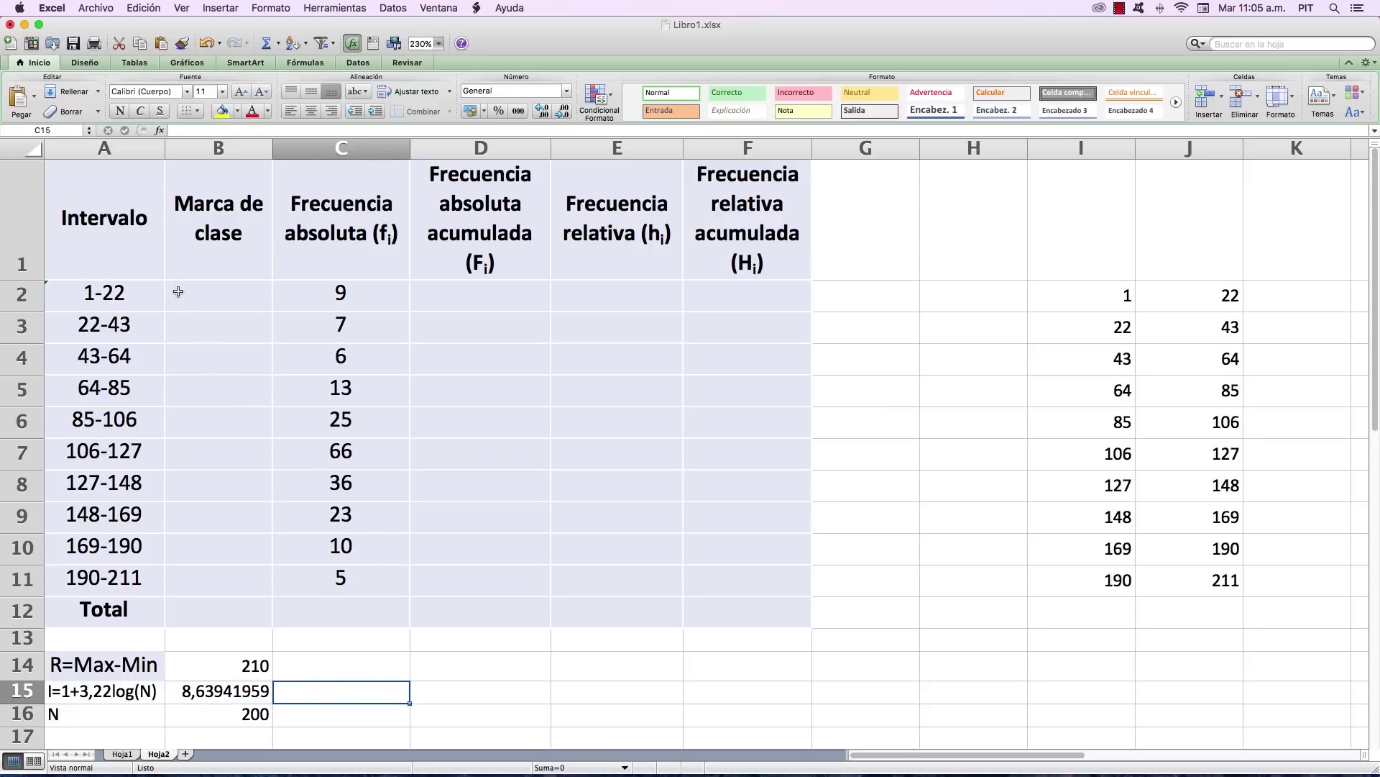
Highlight all the class intervals in A2:A11 to compare their number with the formula result in B15.
{"action": "left_click", "coordinate": [147, 296]}
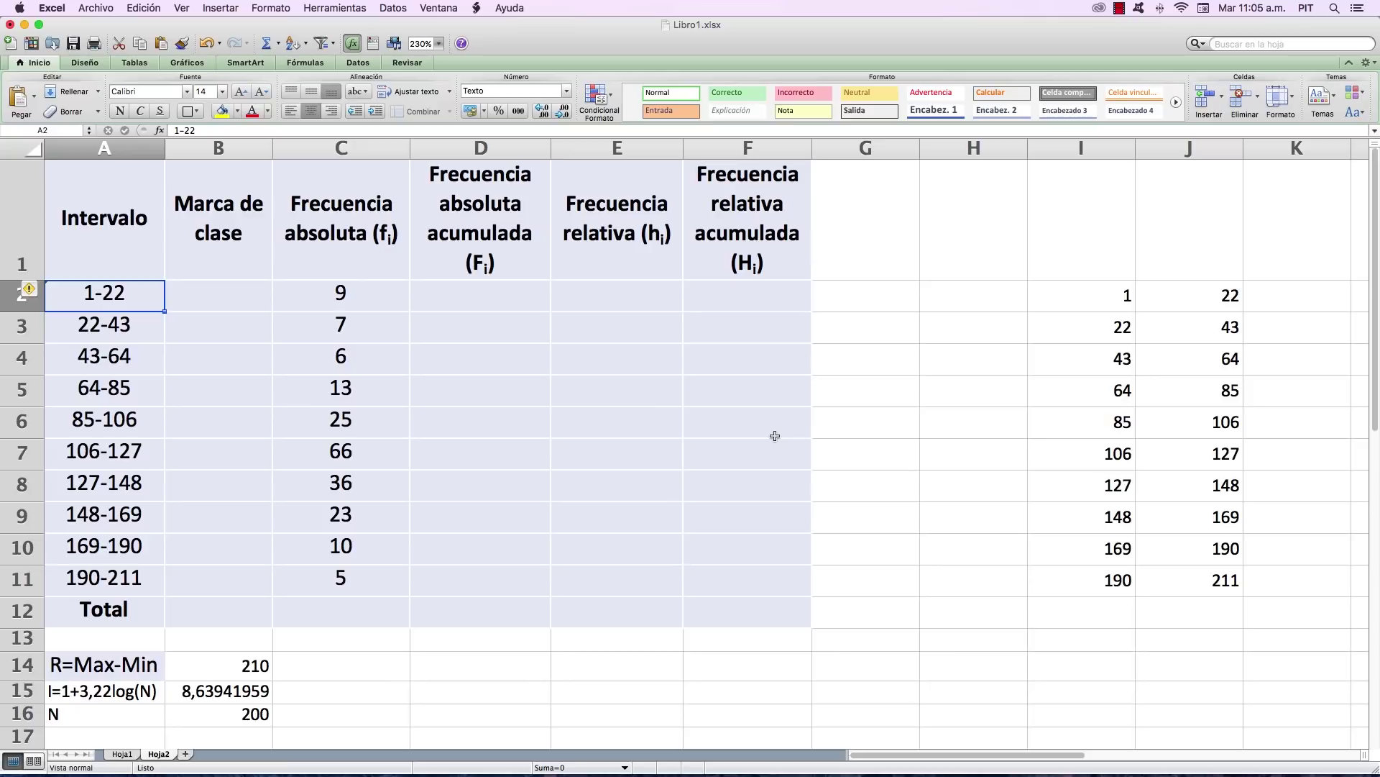
{"action": "key", "text": "shift+Down"}
{"action": "key", "text": "shift+Down"}
{"action": "key", "text": "shift+Down"}
{"action": "key", "text": "shift+Down"}
{"action": "key", "text": "shift+Down"}
{"action": "key", "text": "shift+Down"}
{"action": "key", "text": "shift+Down"}
{"action": "key", "text": "shift+Down"}
{"action": "key", "text": "shift+Down"}
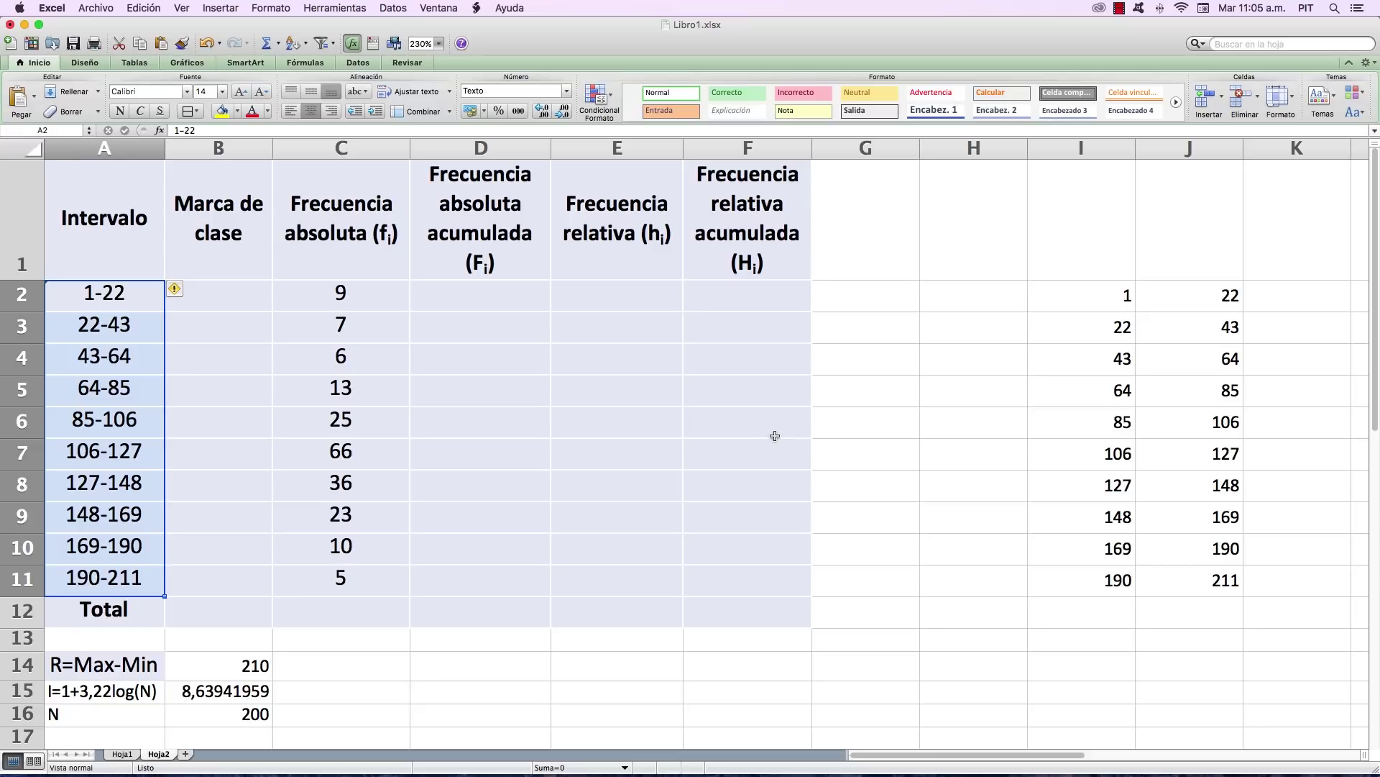
{"action": "key", "text": "Left"}
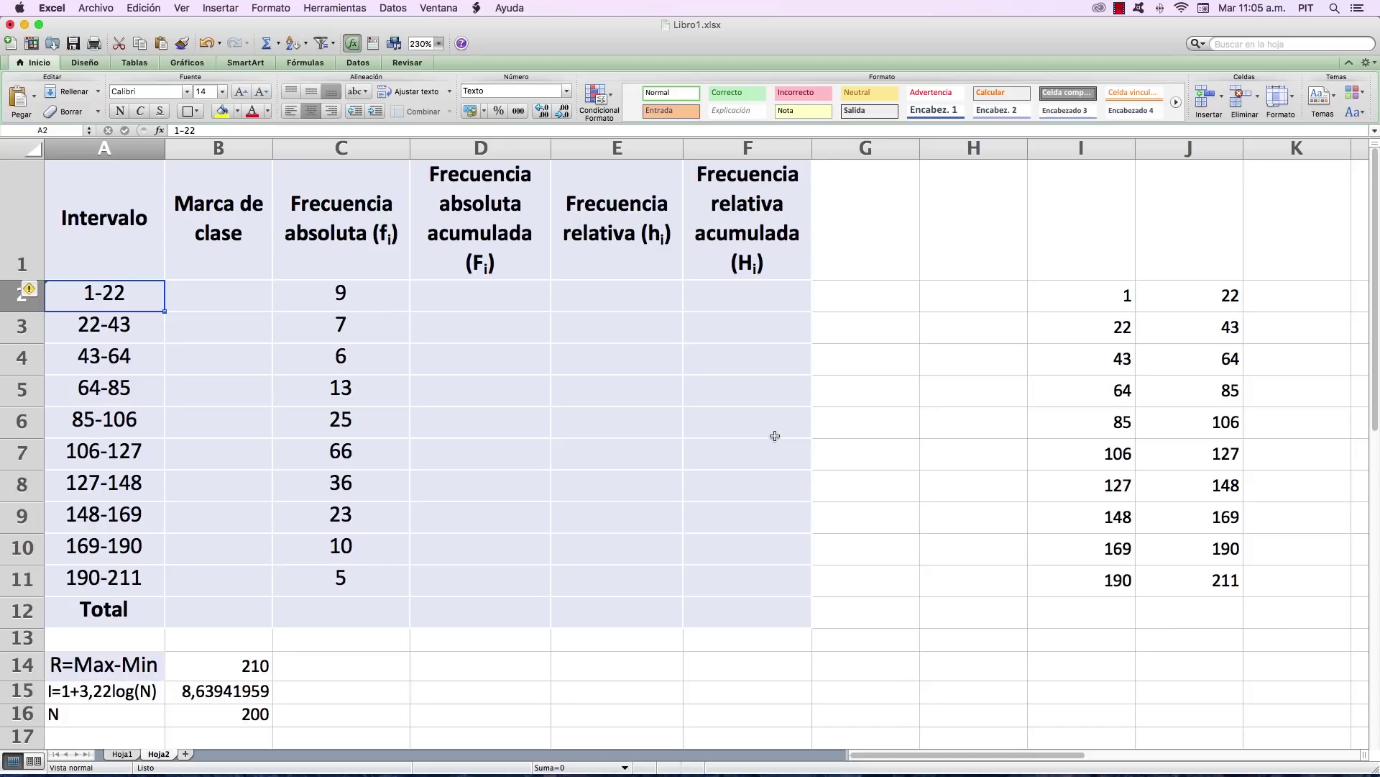
Examine the individual intervals down the Intervalo column and return to the first one in A2.
{"action": "key", "text": "Down"}
{"action": "key", "text": "Down"}
{"action": "key", "text": "Down"}
{"action": "key", "text": "Down"}
{"action": "key", "text": "Down"}
{"action": "key", "text": "Down"}
{"action": "key", "text": "Down"}
{"action": "key", "text": "Down"}
{"action": "key", "text": "Down"}
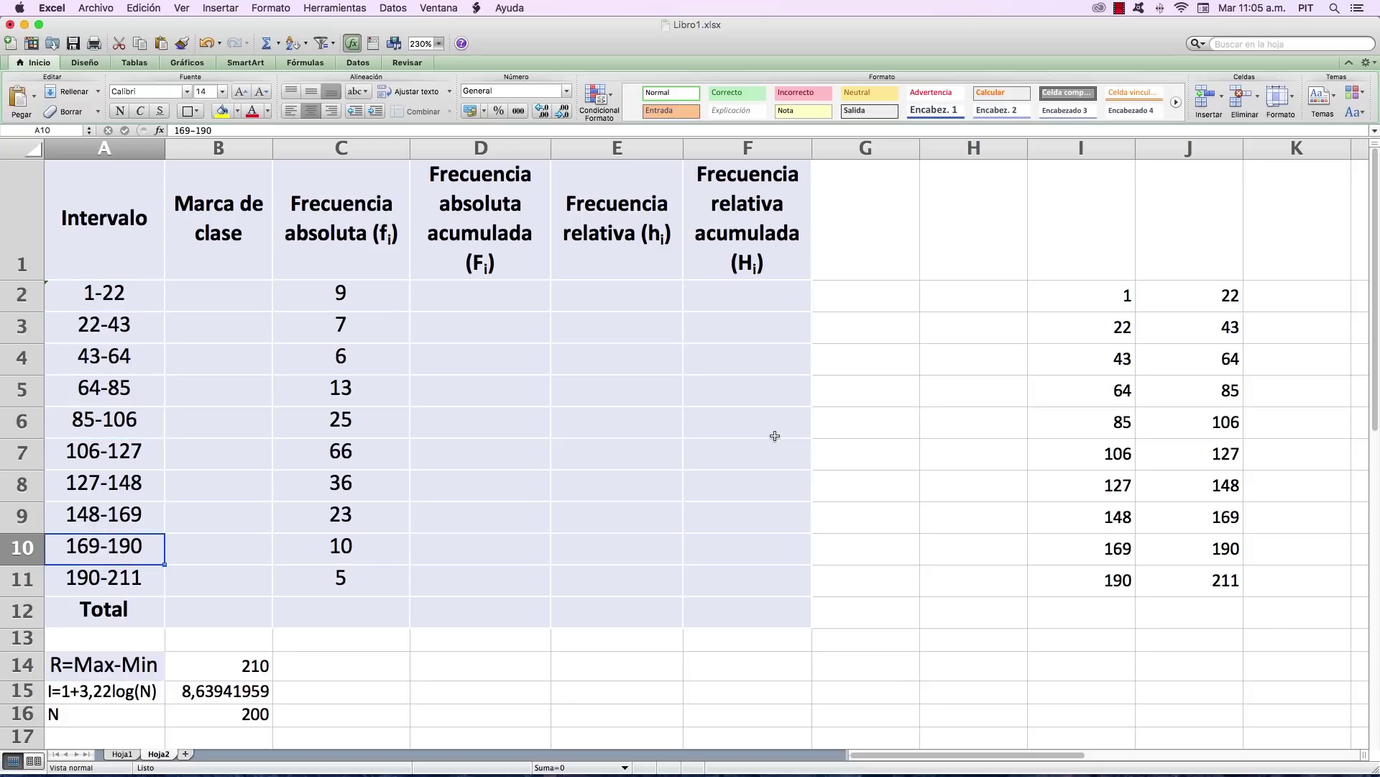
{"action": "key", "text": "Up"}
{"action": "key", "text": "Up"}
{"action": "key", "text": "Up"}
{"action": "key", "text": "Up"}
{"action": "key", "text": "Up"}
{"action": "key", "text": "Up"}
{"action": "key", "text": "Up"}
{"action": "key", "text": "Up"}
{"action": "key", "text": "Up"}
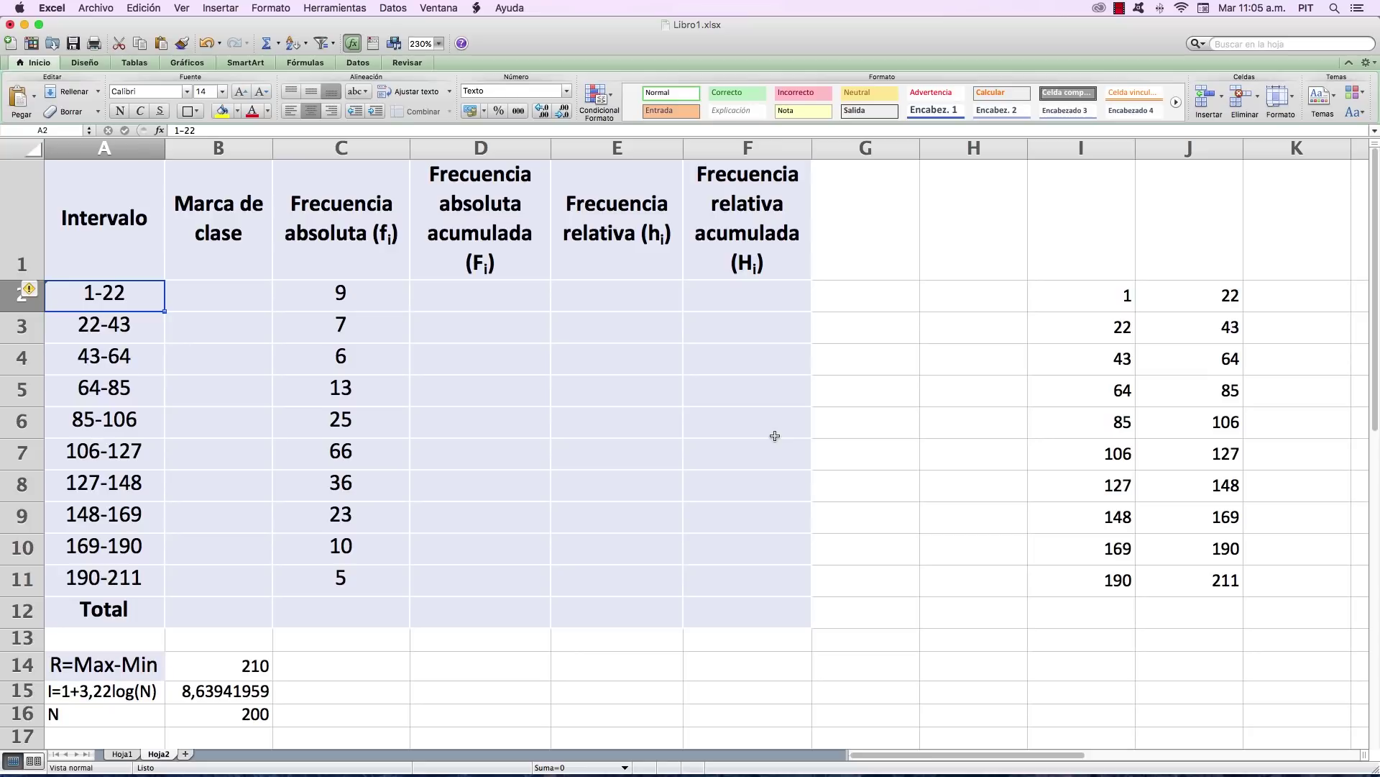
Check the first class mark cell B2, the sample size in B16 and the range formula in B14.
{"action": "key", "text": "Right"}
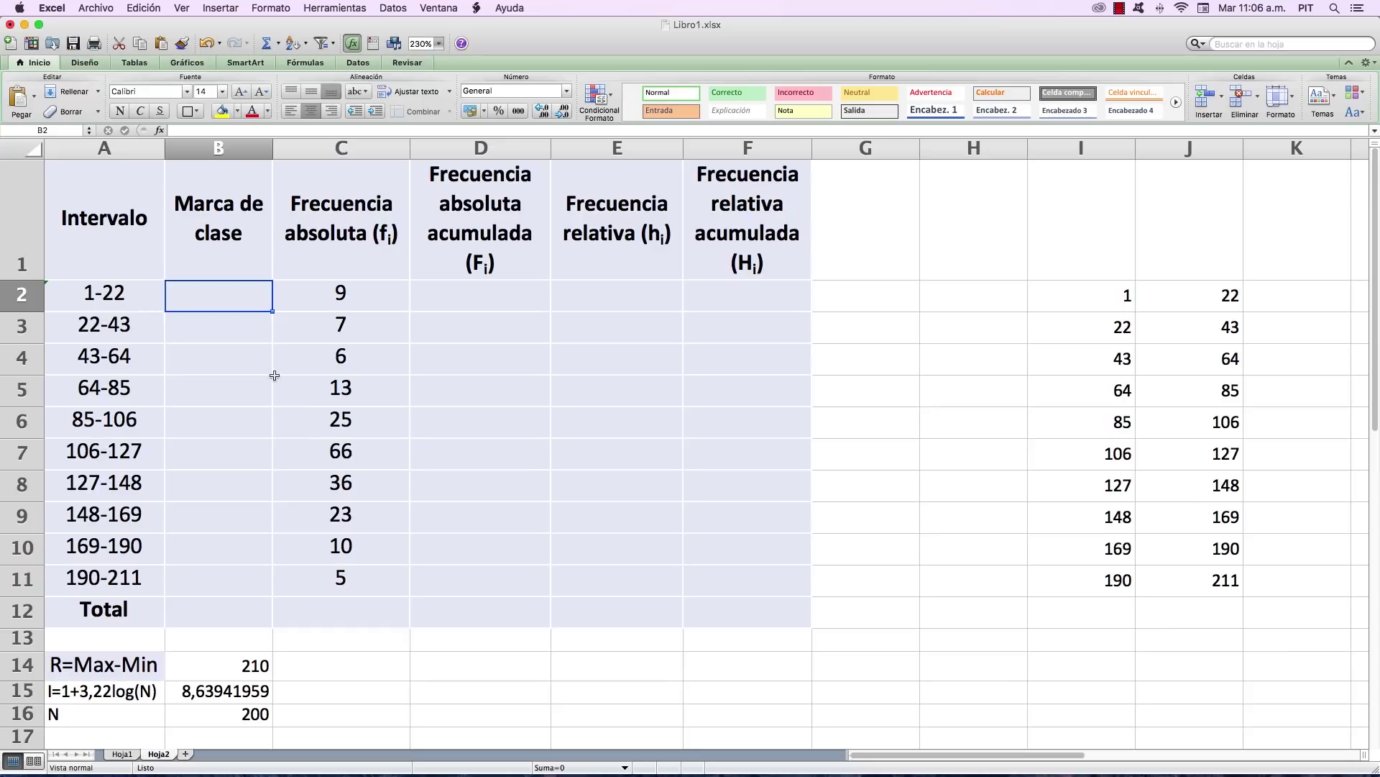
{"action": "left_click", "coordinate": [227, 714]}
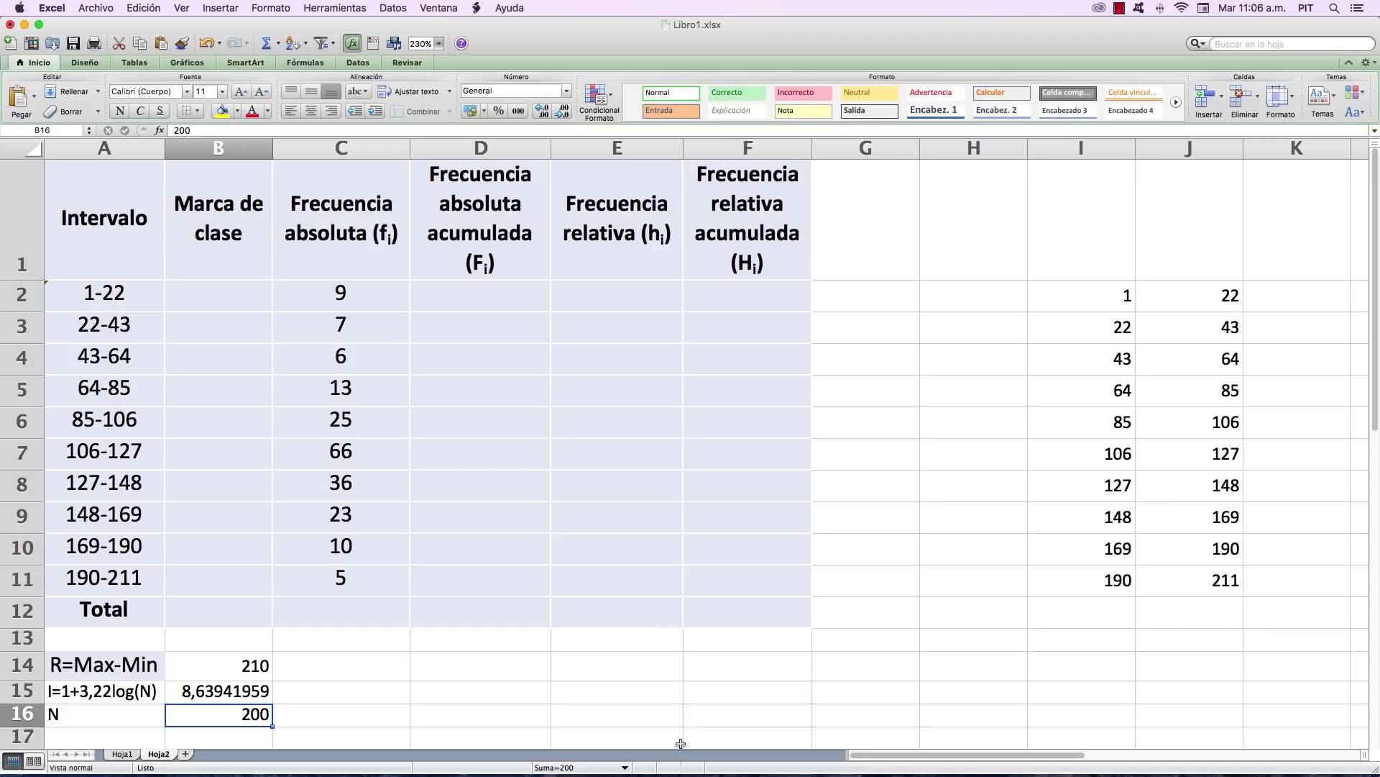
{"action": "left_click", "coordinate": [236, 670]}
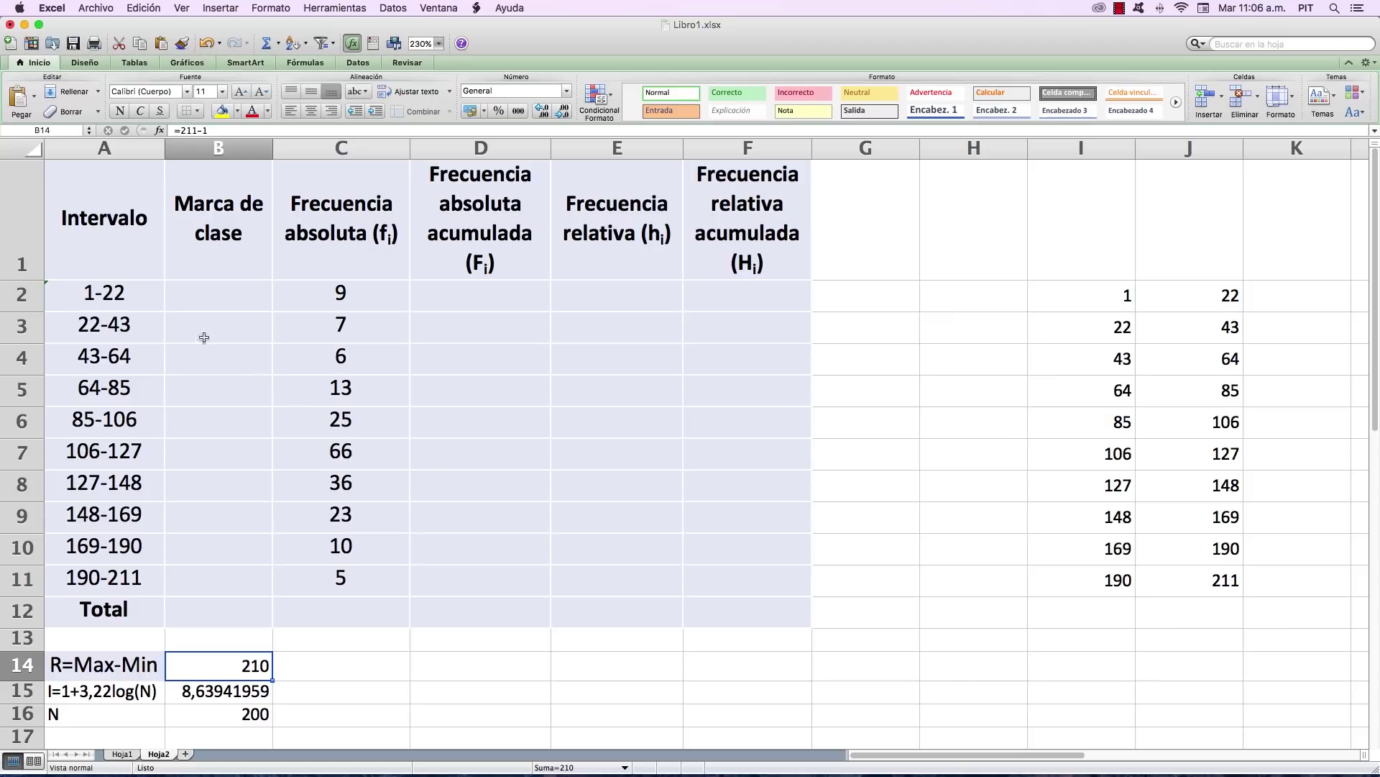
Review the Intervalo column from 1-22 down through the calculations below the table, and return to its header in A1.
{"action": "left_click", "coordinate": [141, 298]}
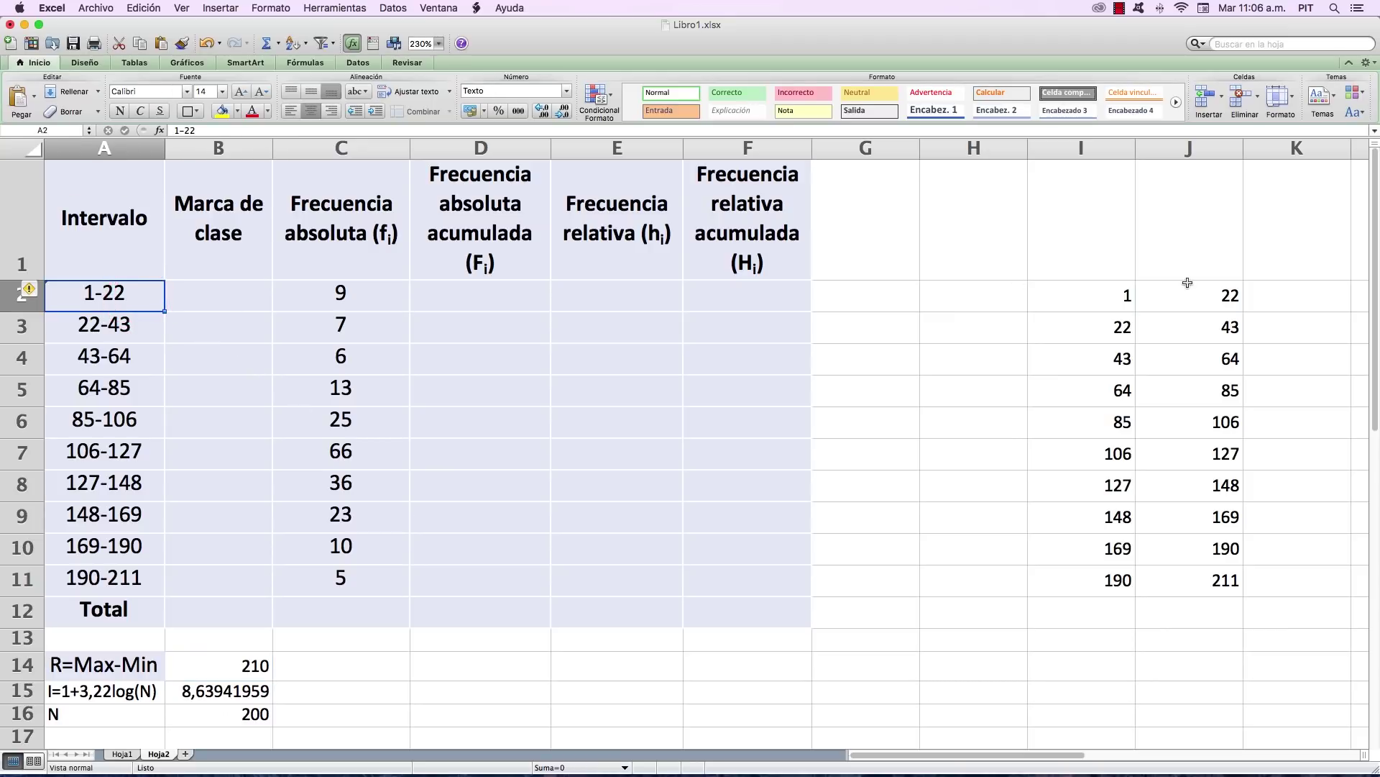
{"action": "key", "text": "Down"}
{"action": "key", "text": "Down"}
{"action": "key", "text": "Down"}
{"action": "key", "text": "Down"}
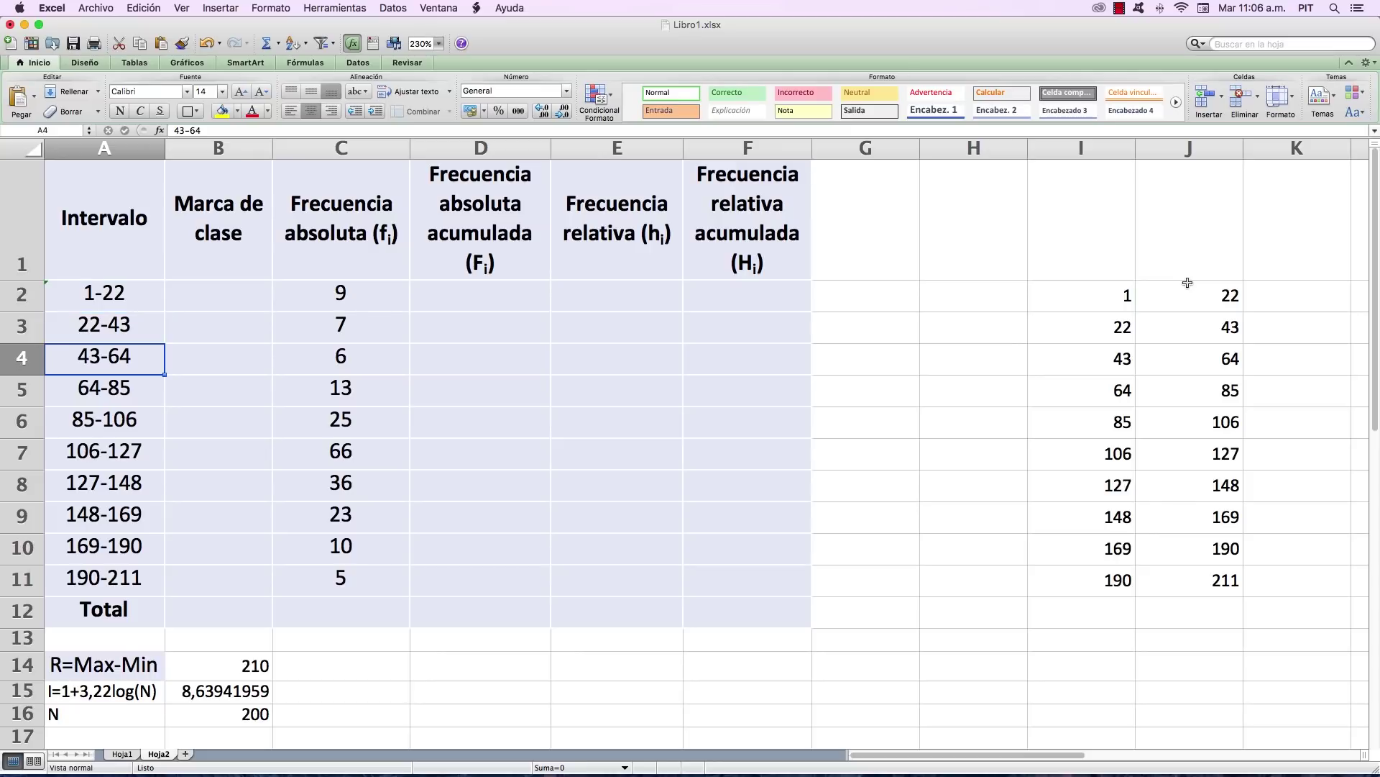
{"action": "key", "text": "Down"}
{"action": "key", "text": "Down"}
{"action": "key", "text": "Down"}
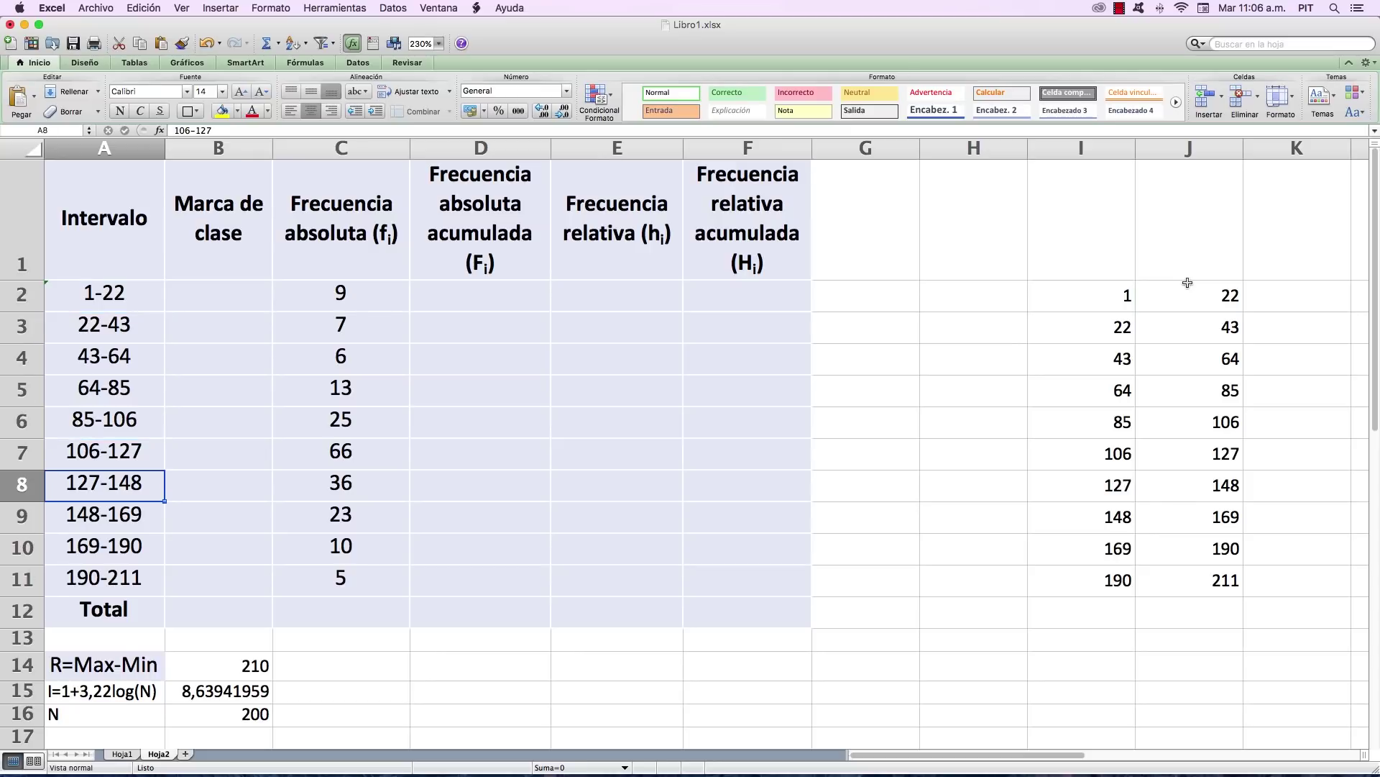
{"action": "key", "text": "Down"}
{"action": "key", "text": "Down"}
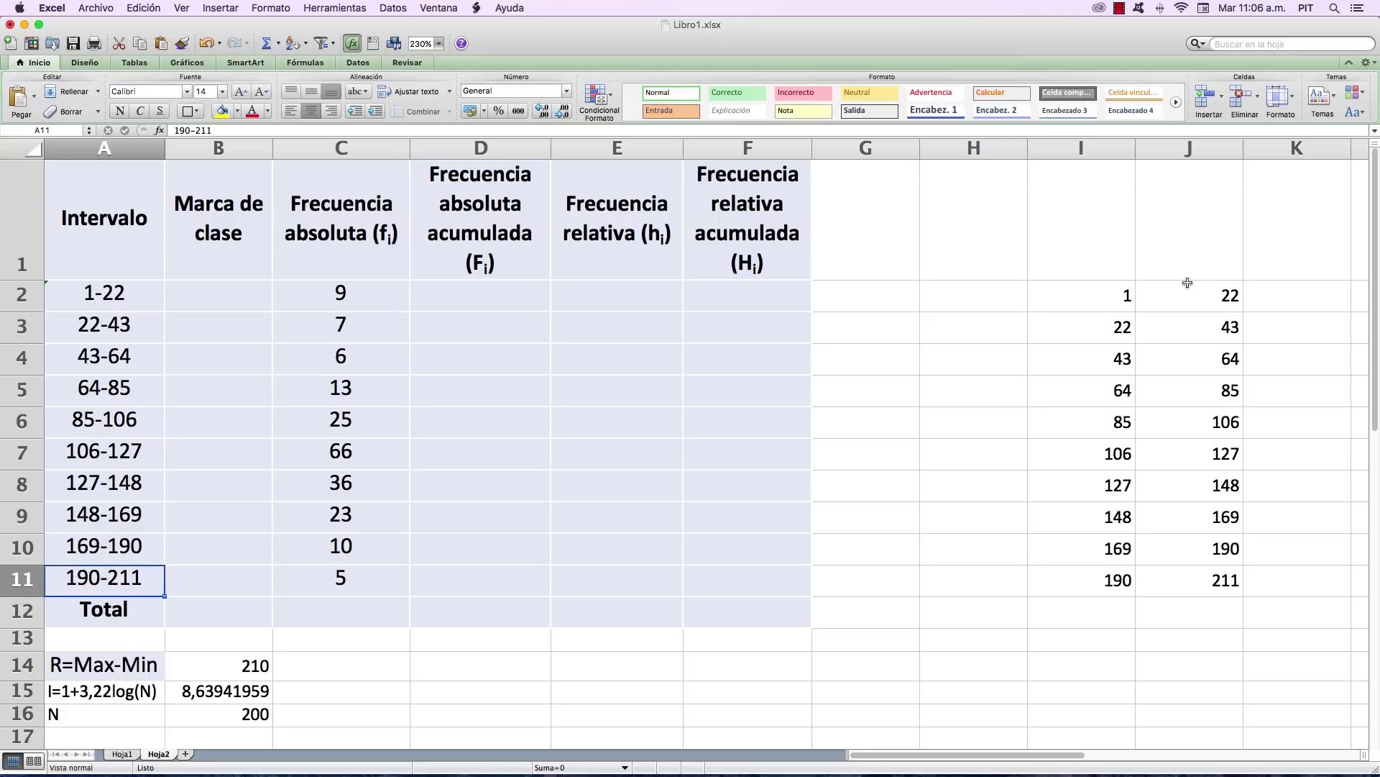
{"action": "key", "text": "Down"}
{"action": "key", "text": "Down"}
{"action": "key", "text": "Down"}
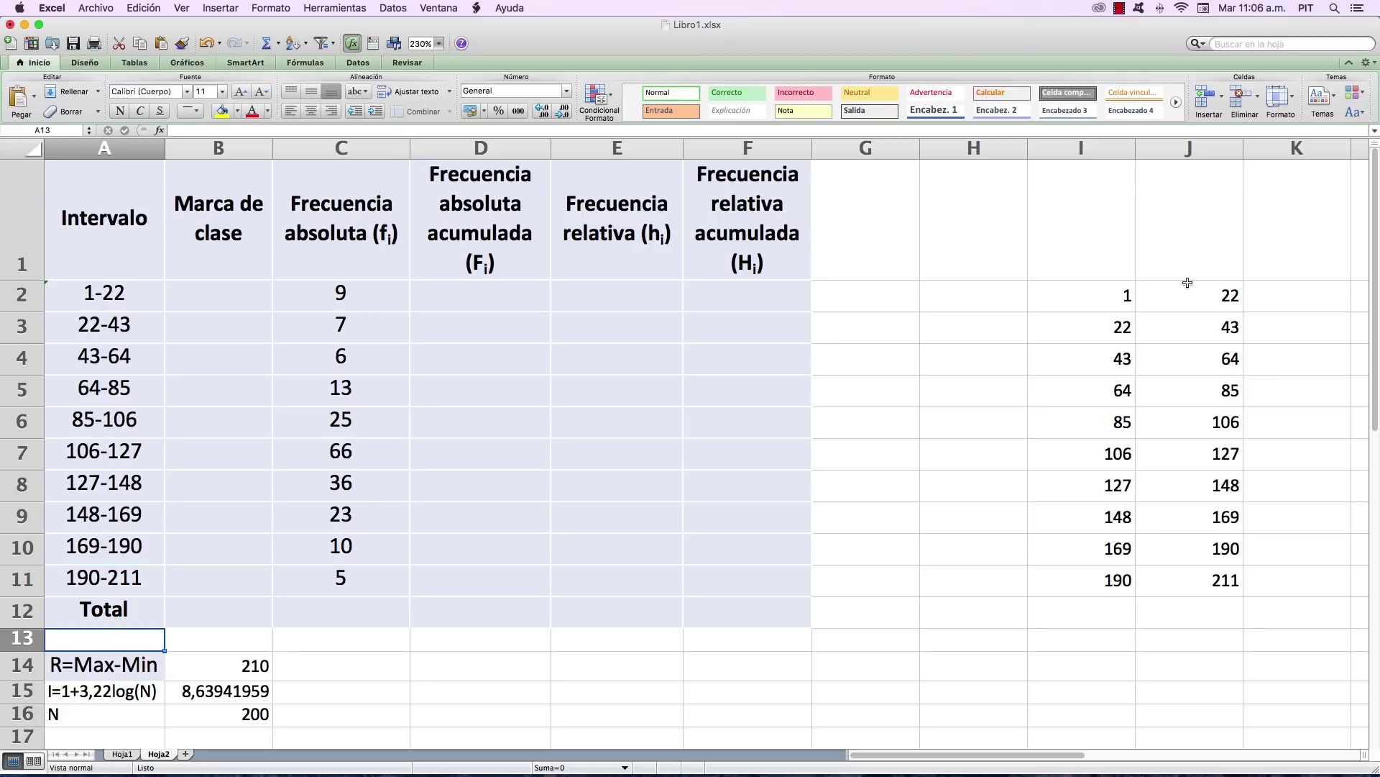
{"action": "key", "text": "Down"}
{"action": "key", "text": "Down"}
{"action": "key", "text": "Down"}
{"action": "key", "text": "Up"}
{"action": "key", "text": "Up"}
{"action": "key", "text": "Up"}
{"action": "key", "text": "Up"}
{"action": "key", "text": "Up"}
{"action": "key", "text": "Up"}
{"action": "key", "text": "Up"}
{"action": "key", "text": "Up"}
{"action": "key", "text": "Up"}
{"action": "key", "text": "Up"}
{"action": "key", "text": "Up"}
{"action": "key", "text": "Up"}
{"action": "key", "text": "Up"}
{"action": "key", "text": "Up"}
{"action": "key", "text": "Up"}
{"action": "key", "text": "Up"}
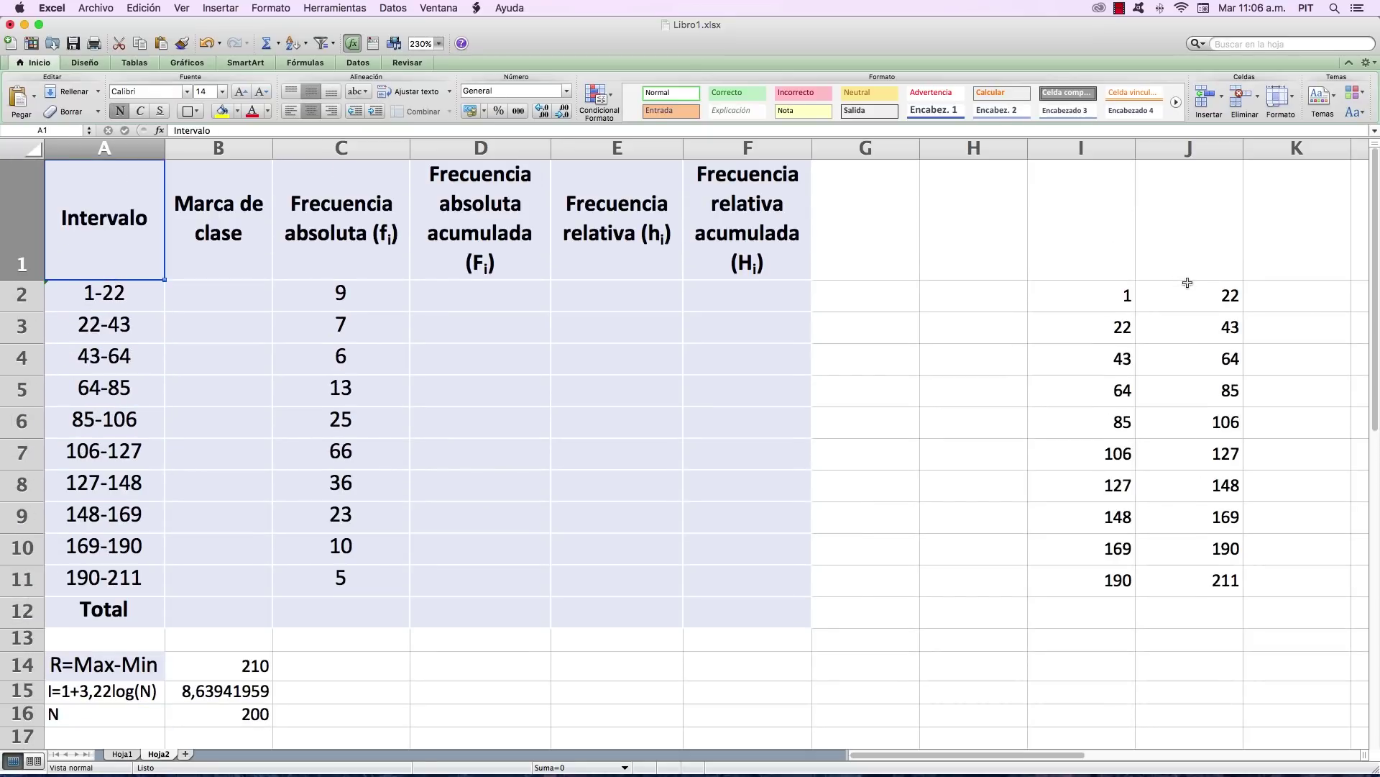
Go through the intervals once more from 1-22 to 190-211, continuing to the interval-count label in A15.
{"action": "key", "text": "Down"}
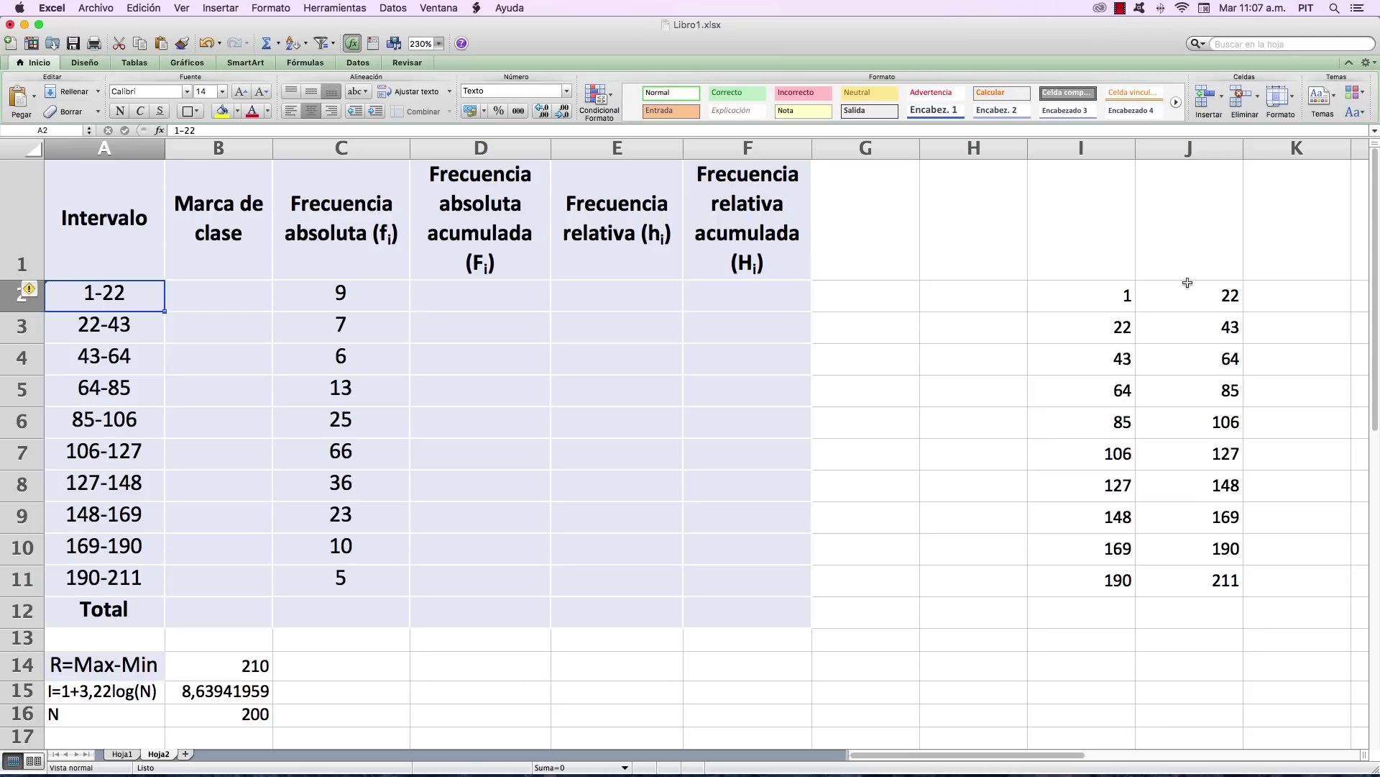
{"action": "key", "text": "Down"}
{"action": "key", "text": "Down"}
{"action": "key", "text": "Down"}
{"action": "key", "text": "Down"}
{"action": "key", "text": "Down"}
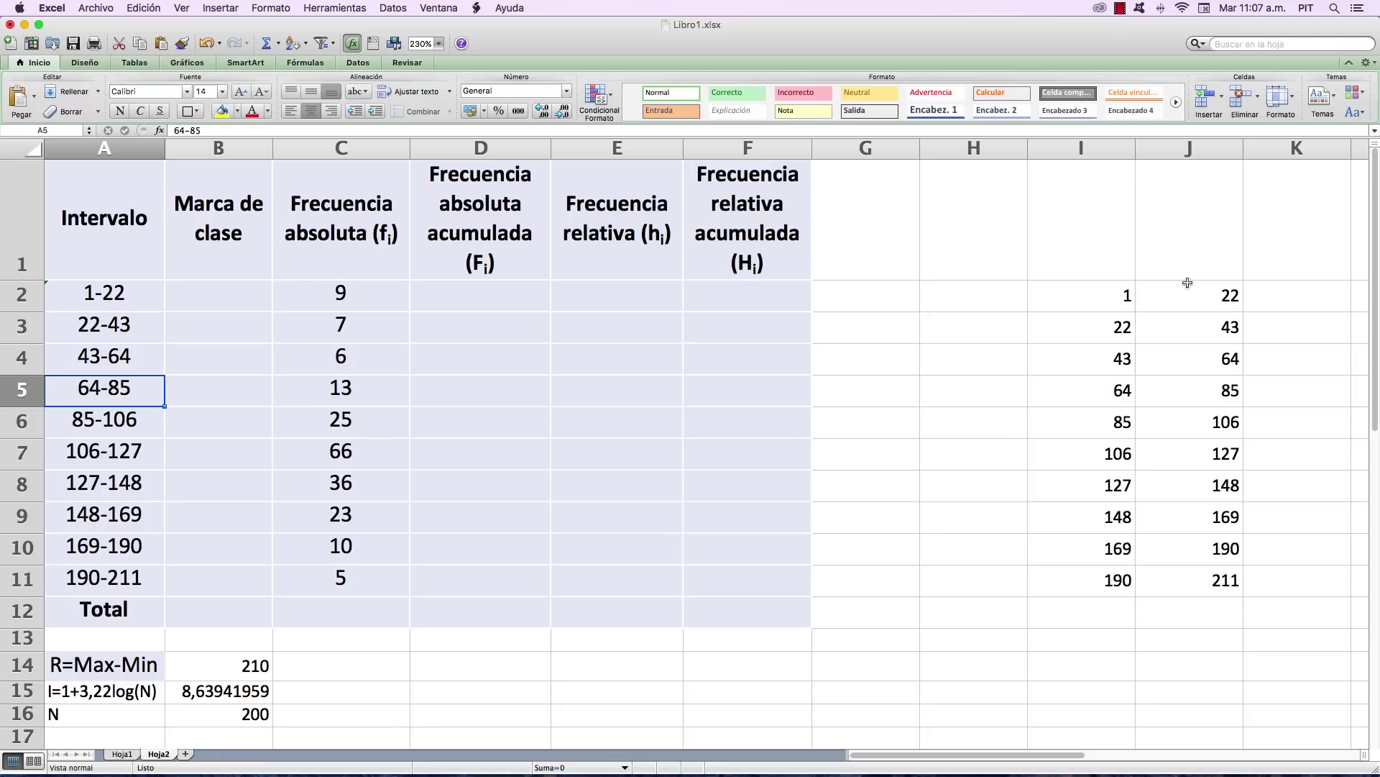
{"action": "key", "text": "Down"}
{"action": "key", "text": "Down"}
{"action": "key", "text": "Down"}
{"action": "key", "text": "Down"}
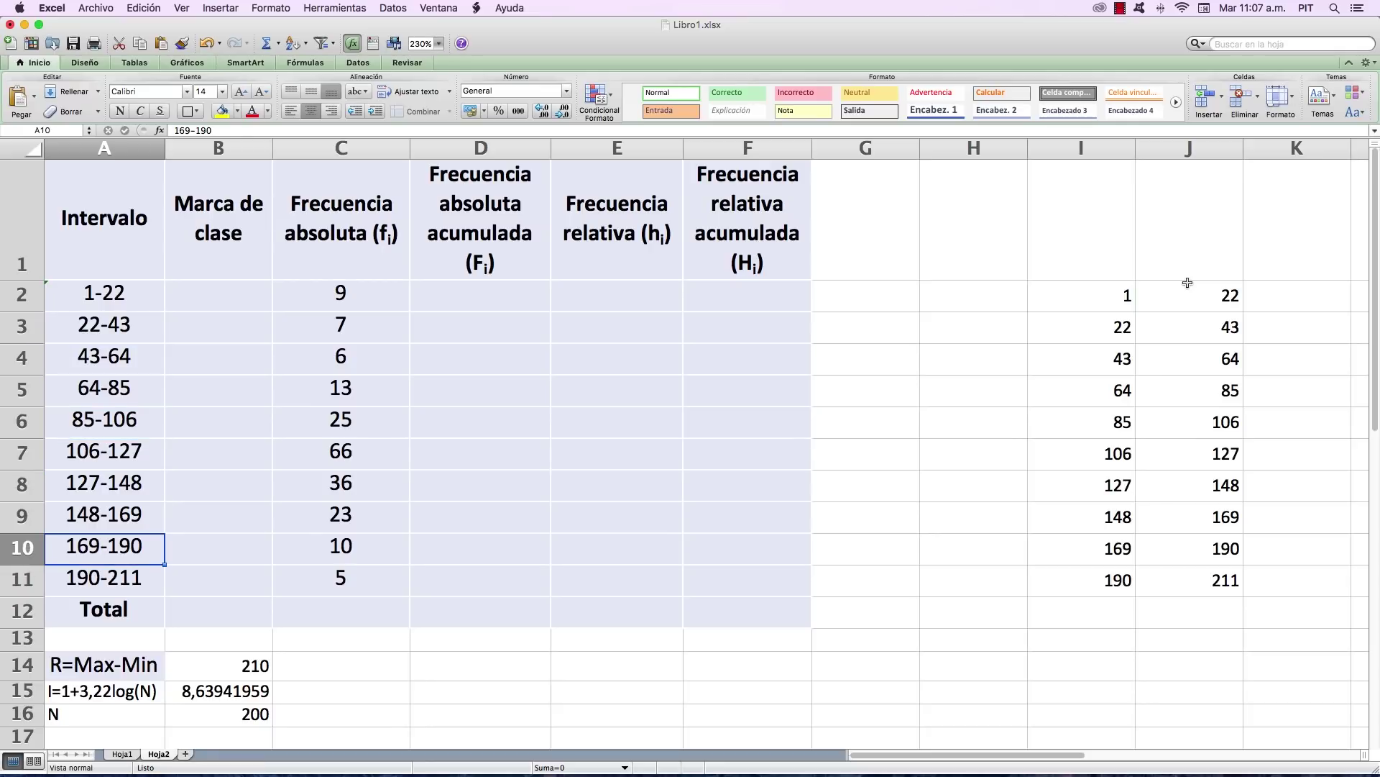
{"action": "key", "text": "Down"}
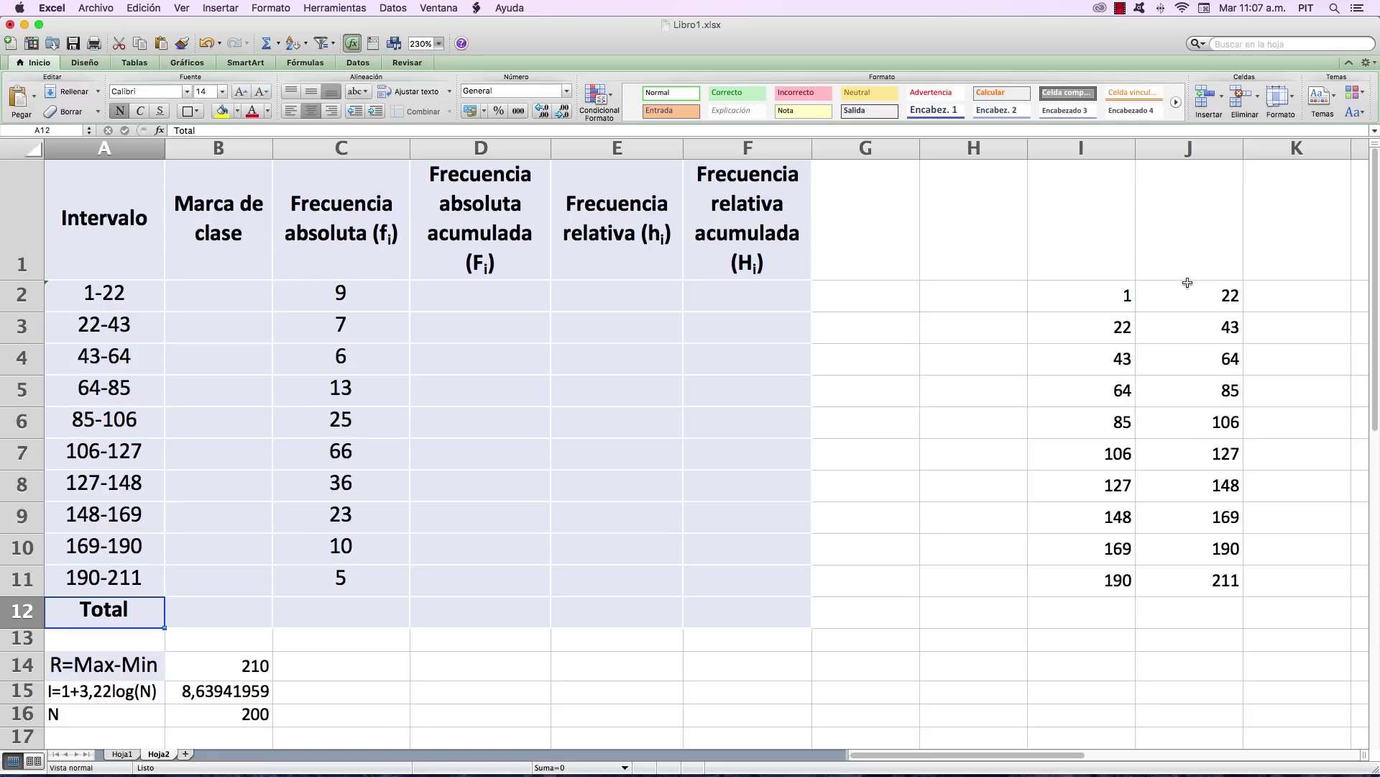
{"action": "key", "text": "Down"}
{"action": "key", "text": "Down"}
{"action": "key", "text": "Down"}
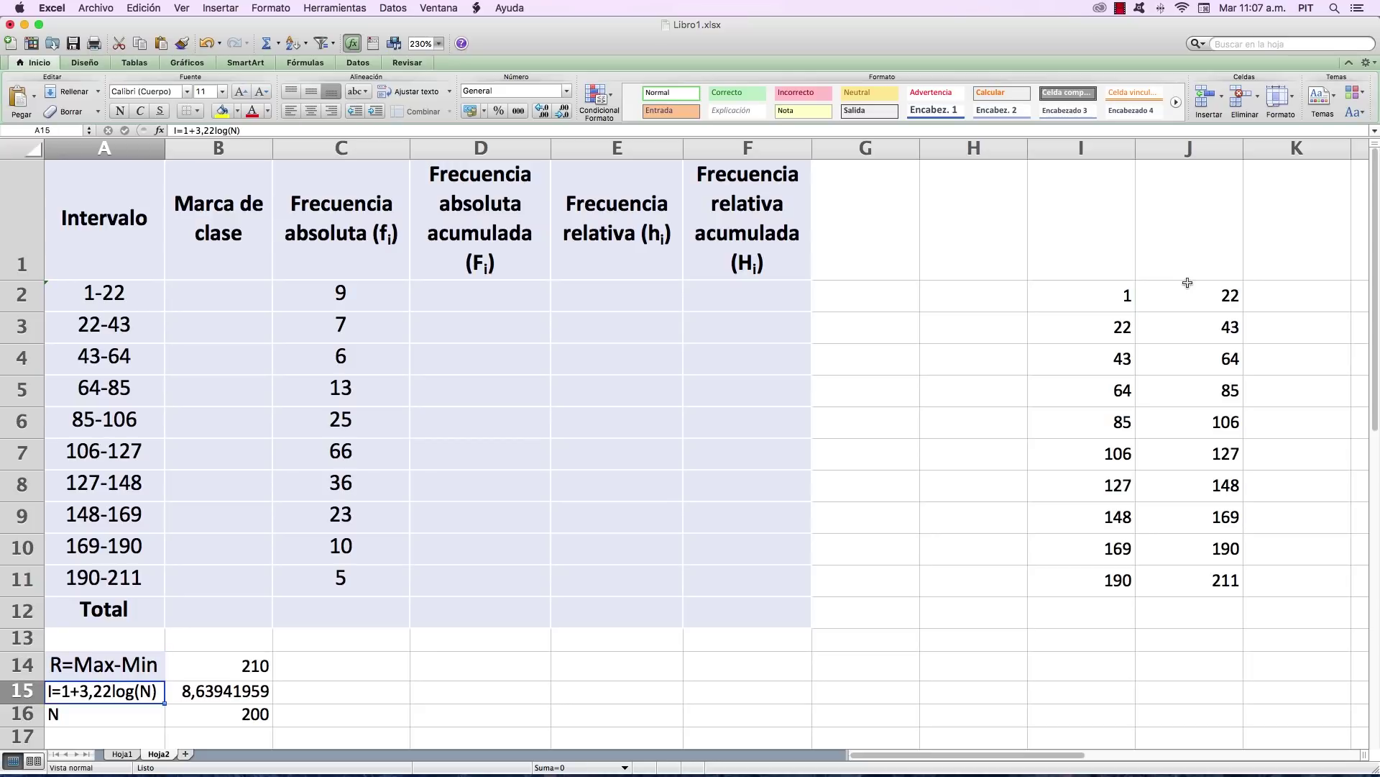
Correct the coefficient in the A15 label so that it reads I=1+3,32log(N).
{"action": "key", "text": "Right"}
{"action": "key", "text": "Right"}
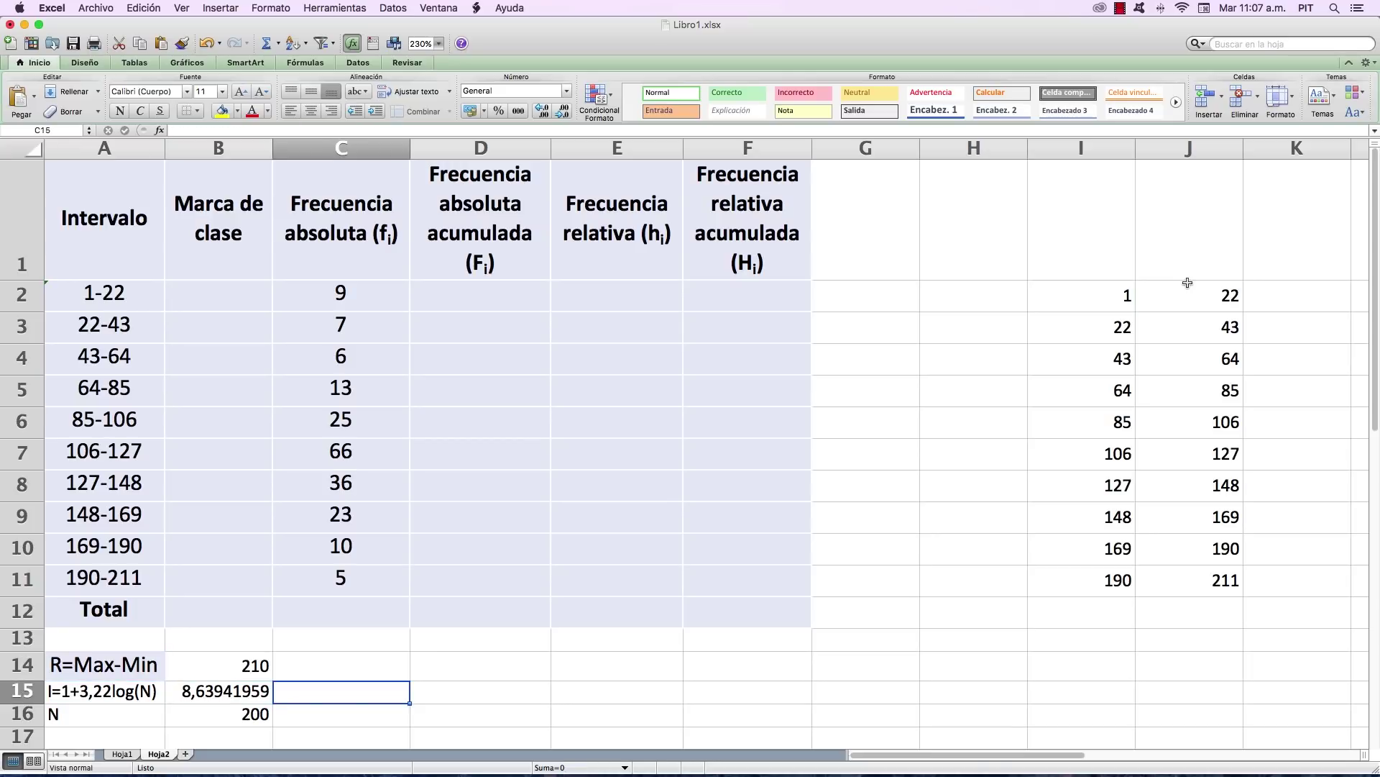
{"action": "key", "text": "Left"}
{"action": "key", "text": "Left"}
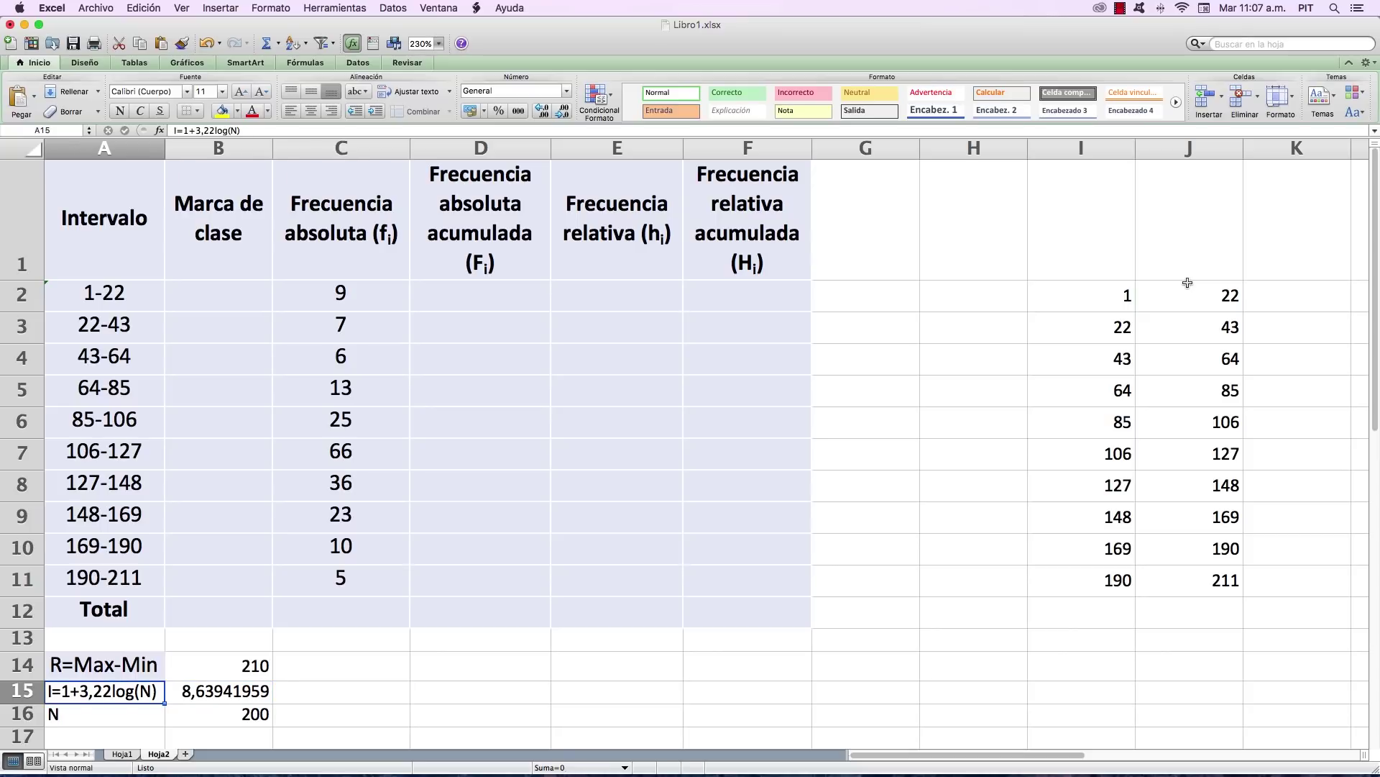
{"action": "key", "text": "Up"}
{"action": "key", "text": "Up"}
{"action": "key", "text": "Up"}
{"action": "key", "text": "Down"}
{"action": "key", "text": "Down"}
{"action": "key", "text": "Down"}
{"action": "left_click", "coordinate": [208, 130]}
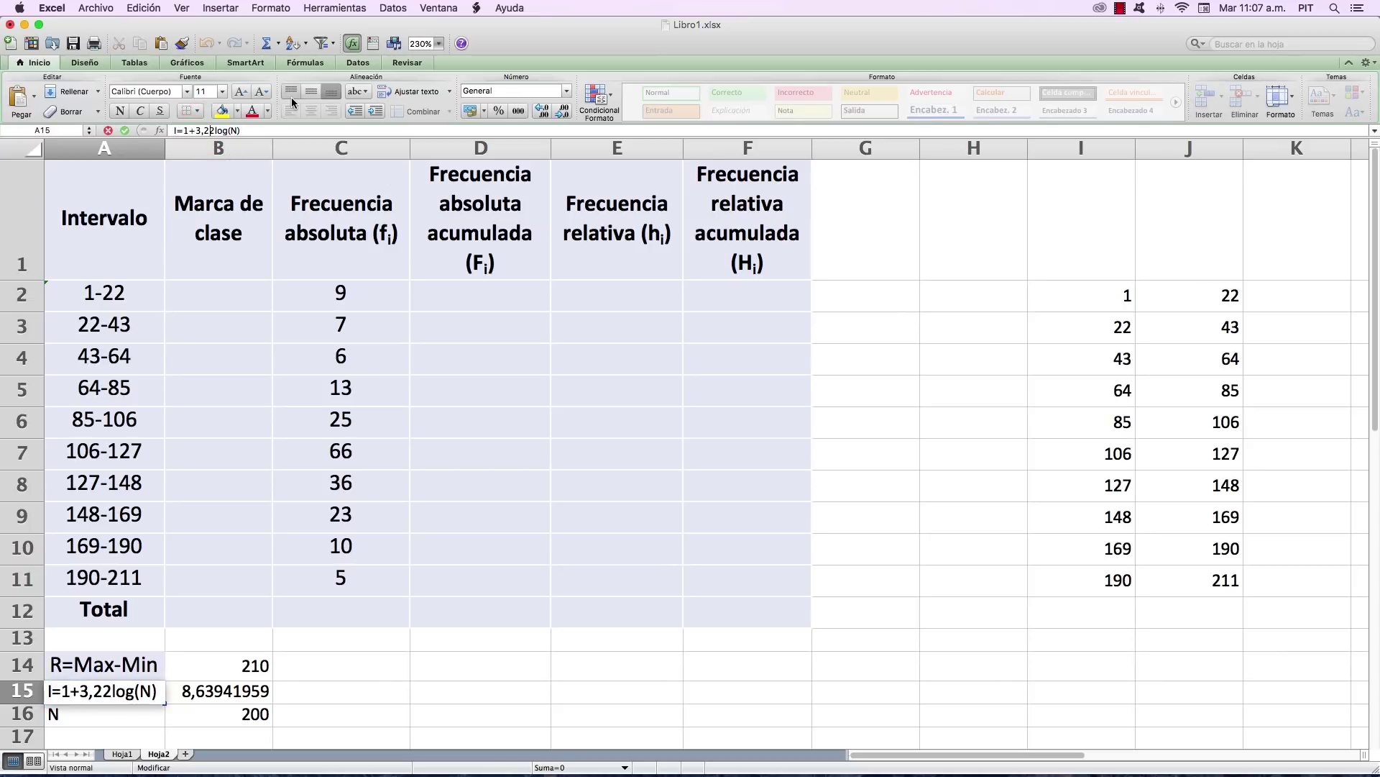
{"action": "key", "text": "BackSpace"}
{"action": "type", "text": "3"}
{"action": "key", "text": "Return"}
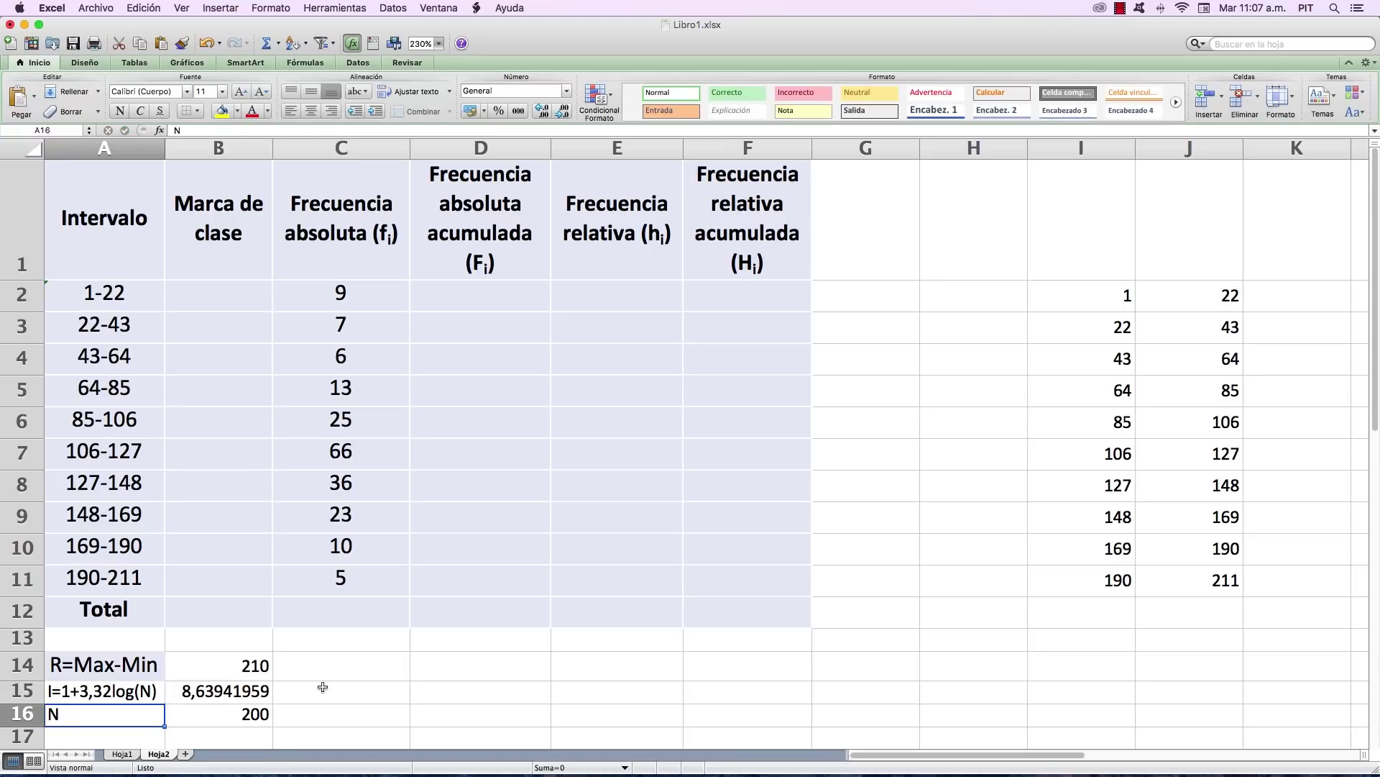
Enter the class width label A=R/I in C14, beside the range result.
{"action": "left_click", "coordinate": [393, 669]}
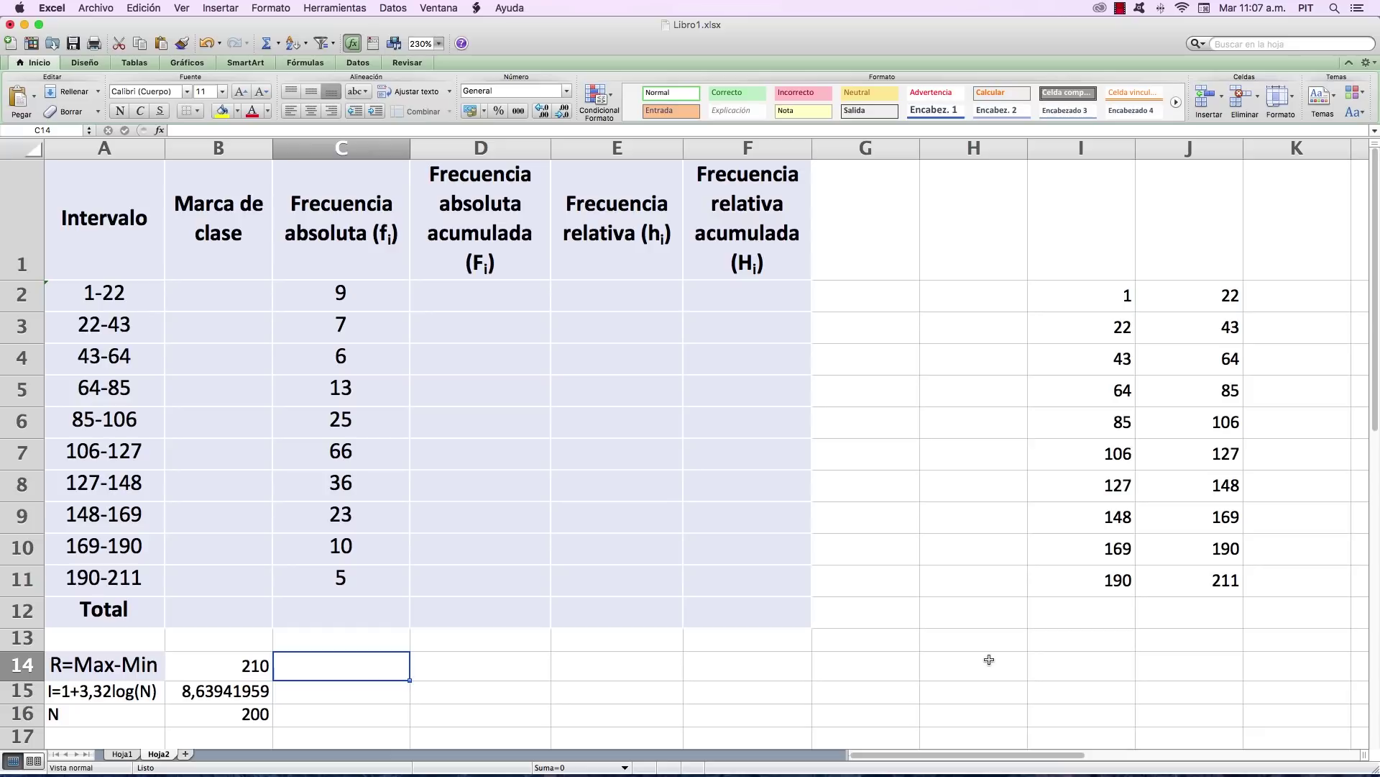
{"action": "type", "text": "A"}
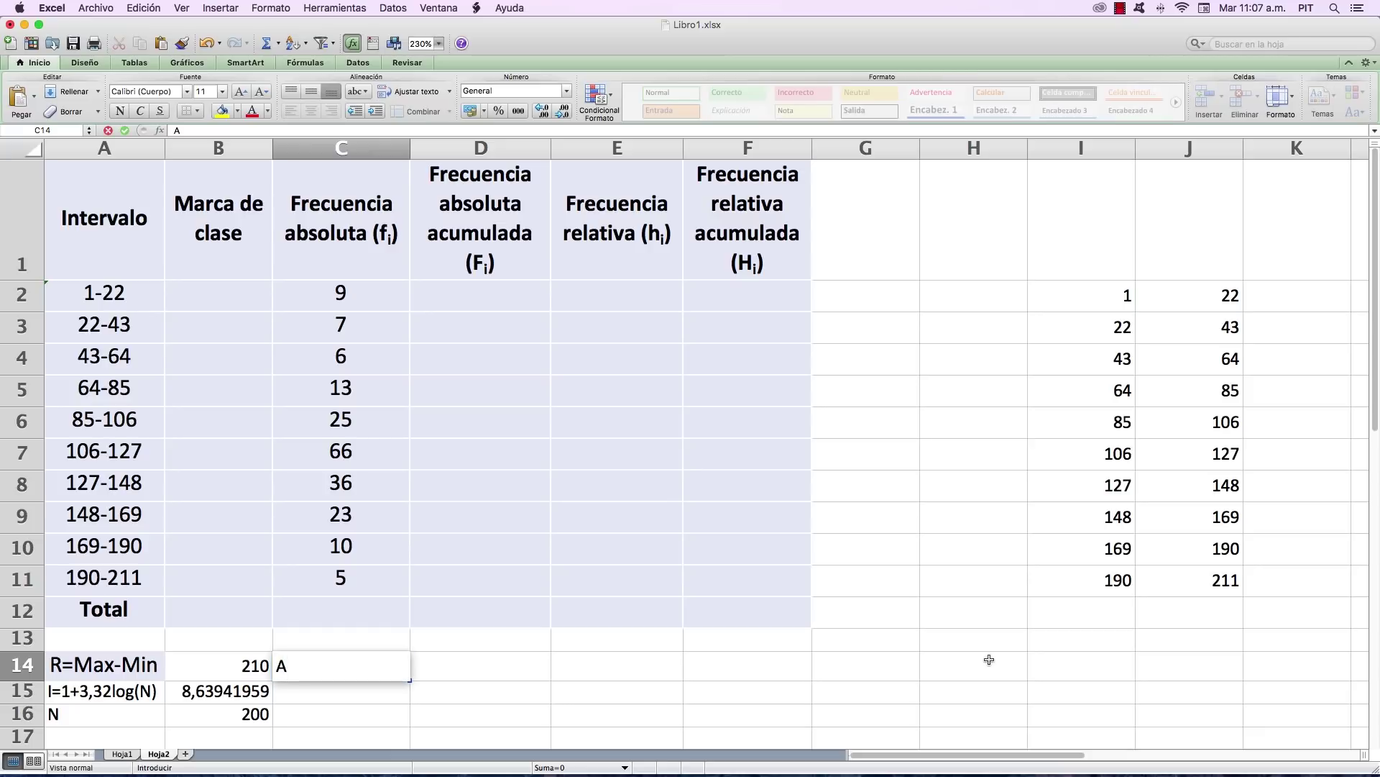
{"action": "type", "text": "=R/I"}
{"action": "key", "text": "Return"}
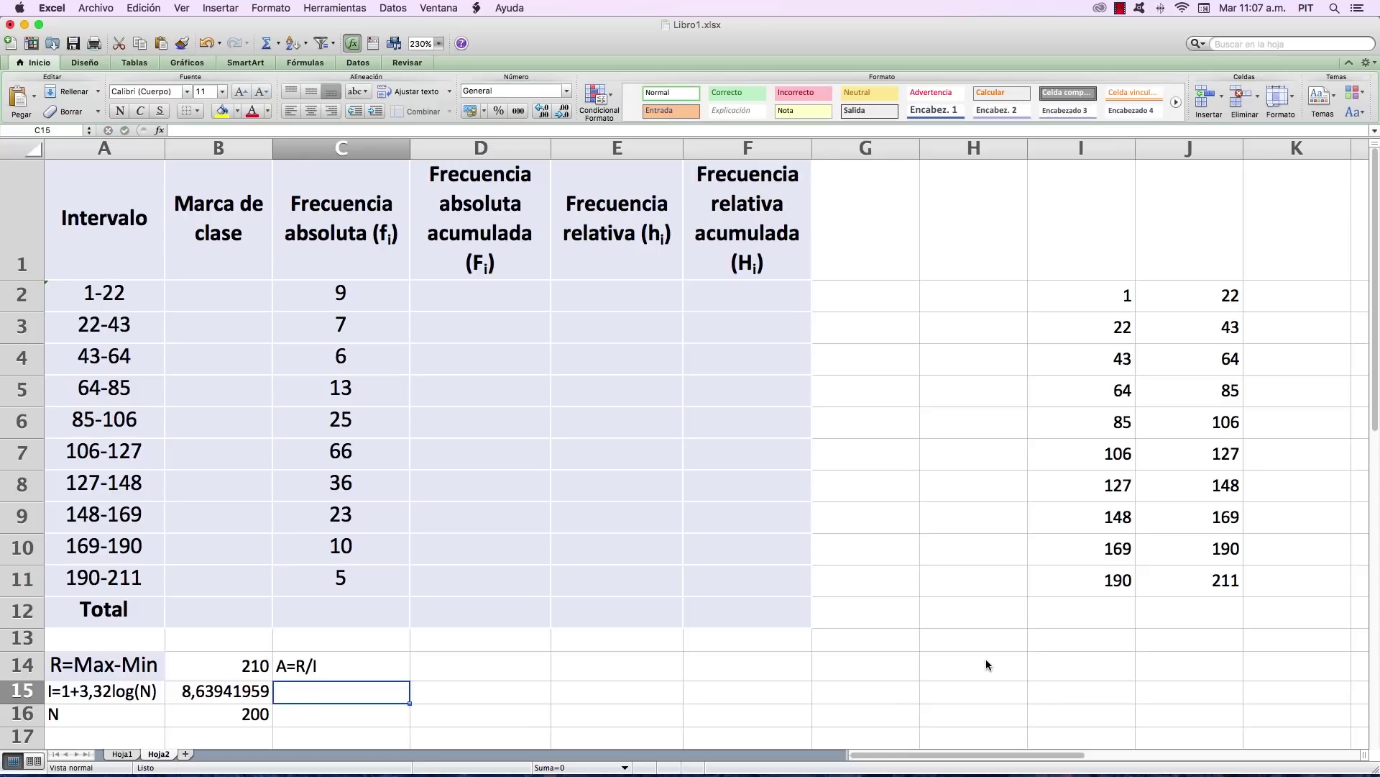
Calculate the class width in D14 with =210/10, dividing the range by ten intervals.
{"action": "key", "text": "Up"}
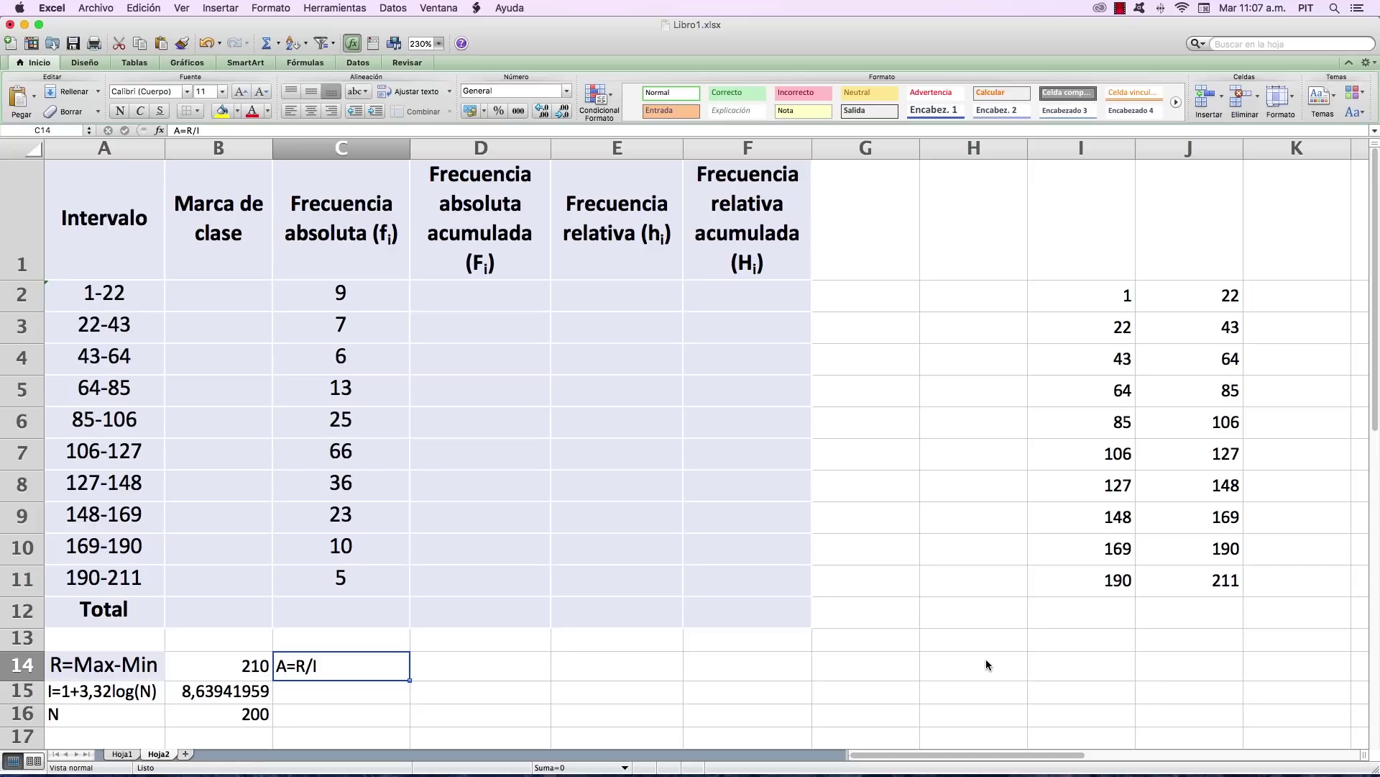
{"action": "key", "text": "Right"}
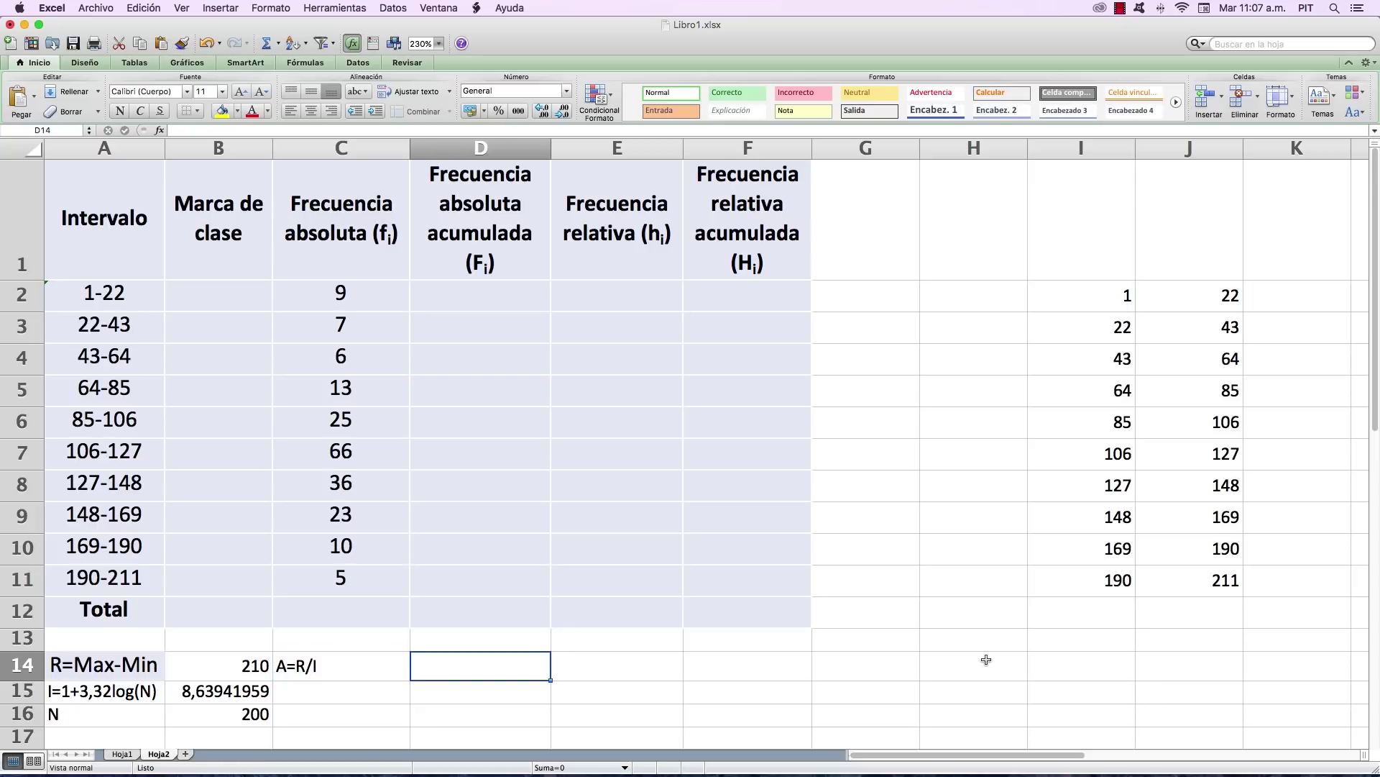
{"action": "type", "text": "=210"}
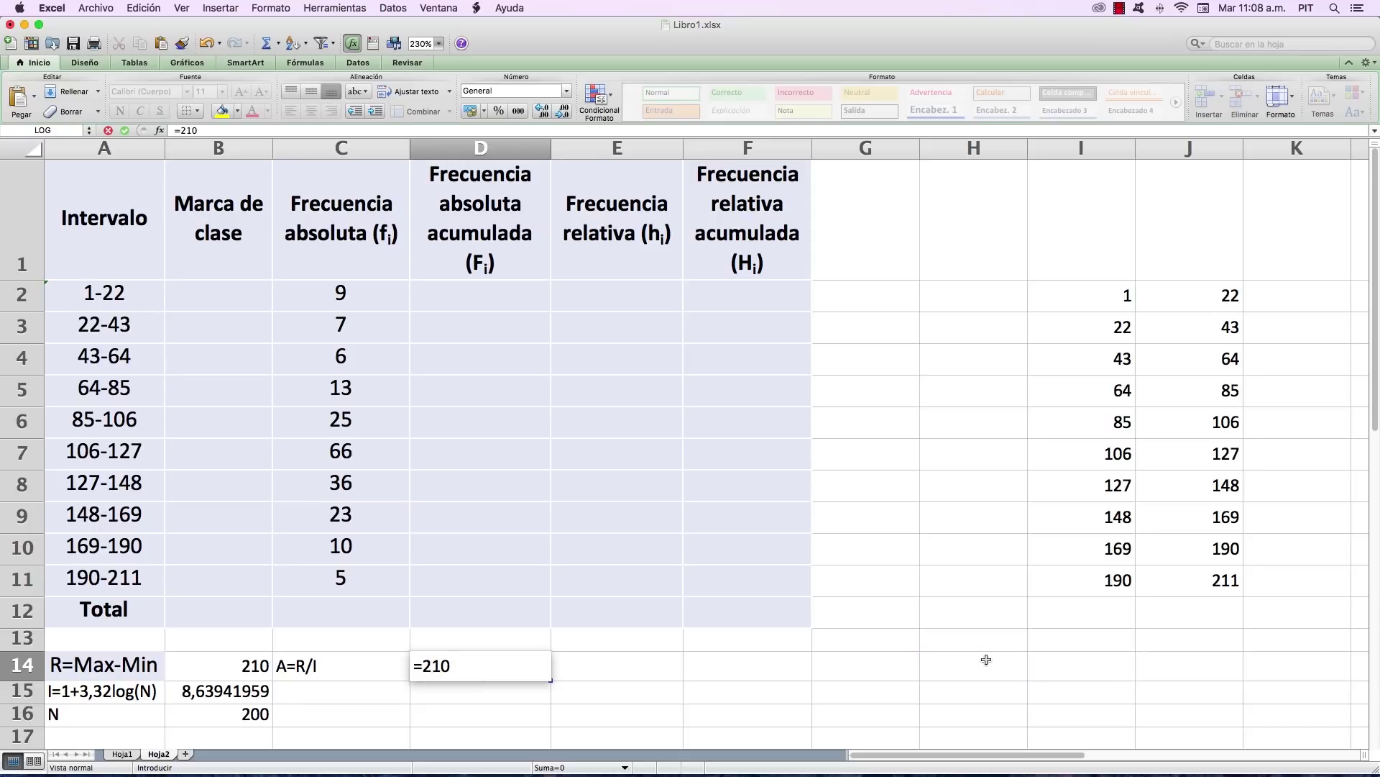
{"action": "type", "text": "/"}
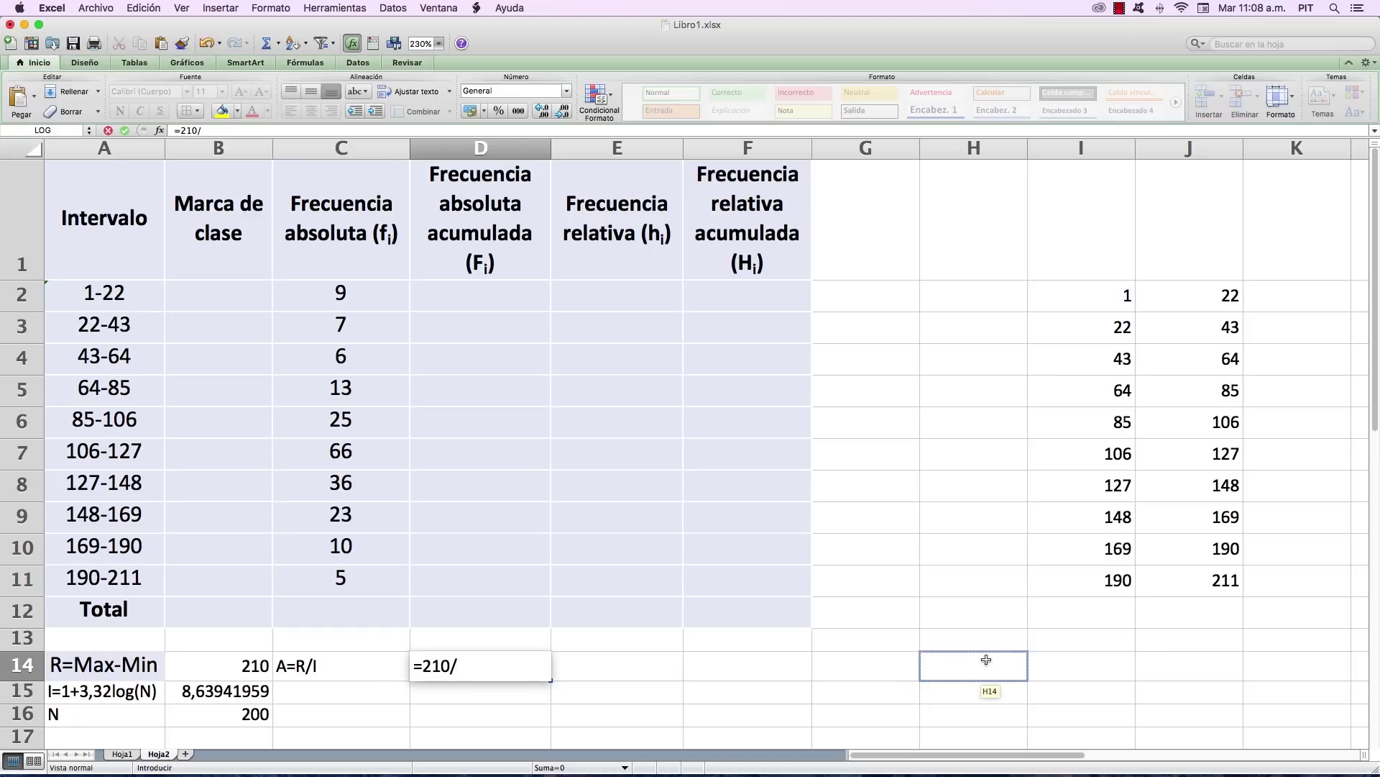
{"action": "type", "text": "1"}
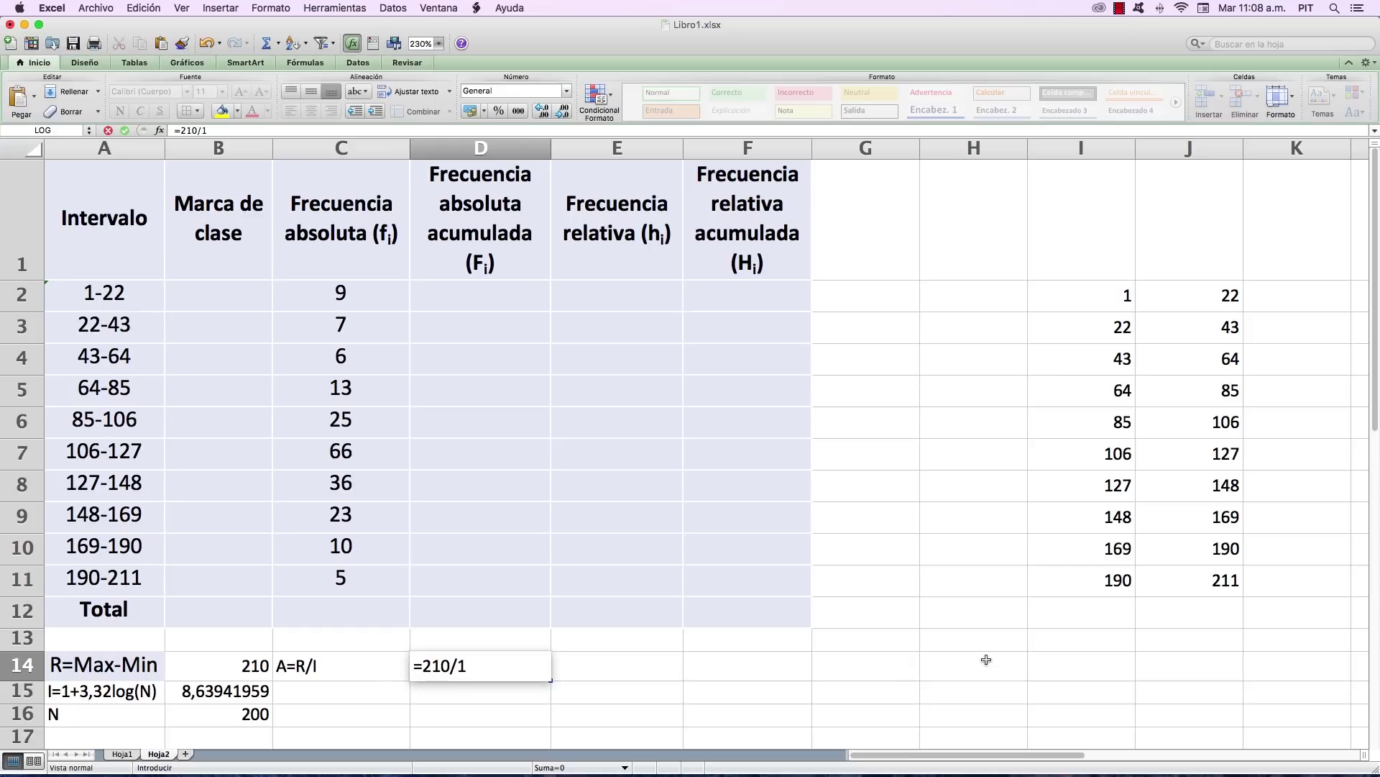
{"action": "type", "text": "0"}
{"action": "key", "text": "Return"}
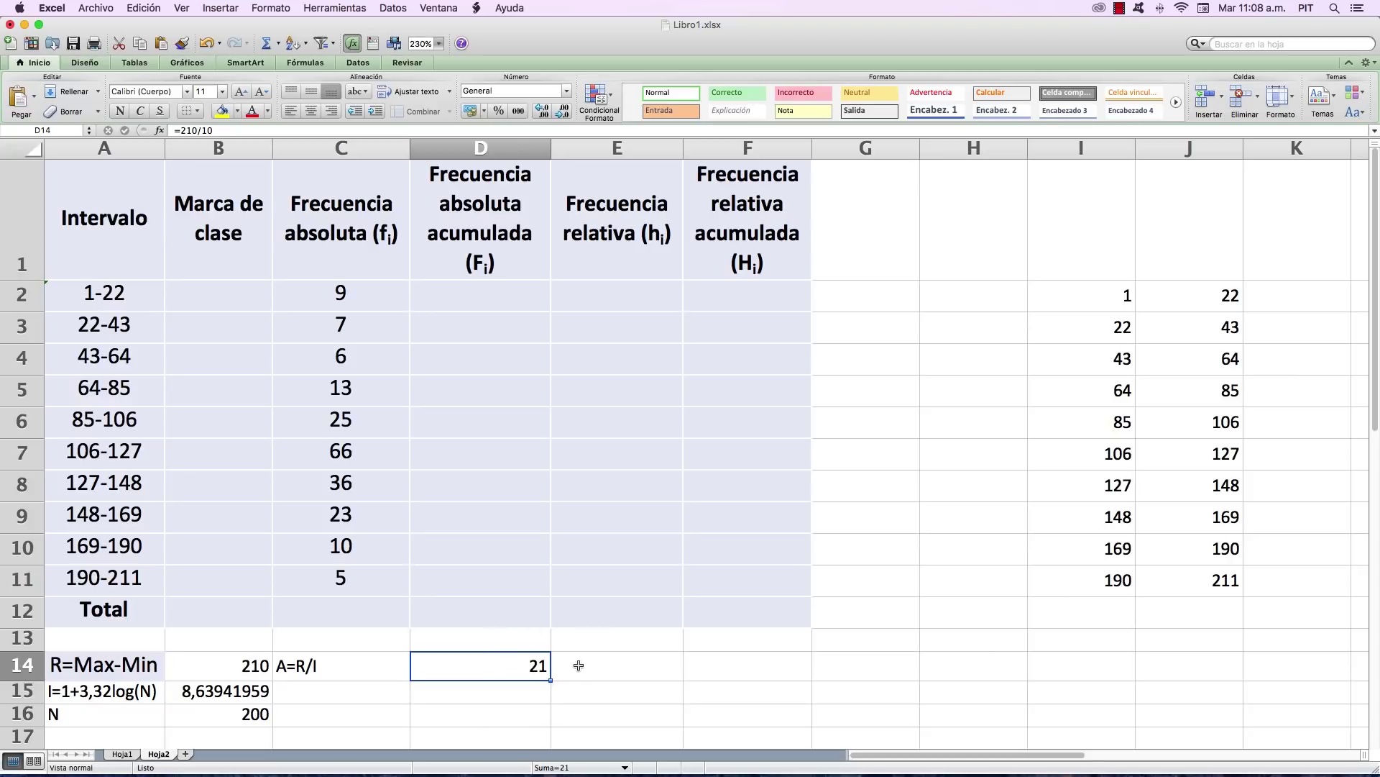
Examine the first interval 1-22 with its class mark cell and absolute frequency, and compare it with the last interval 190-211.
{"action": "left_click", "coordinate": [107, 304]}
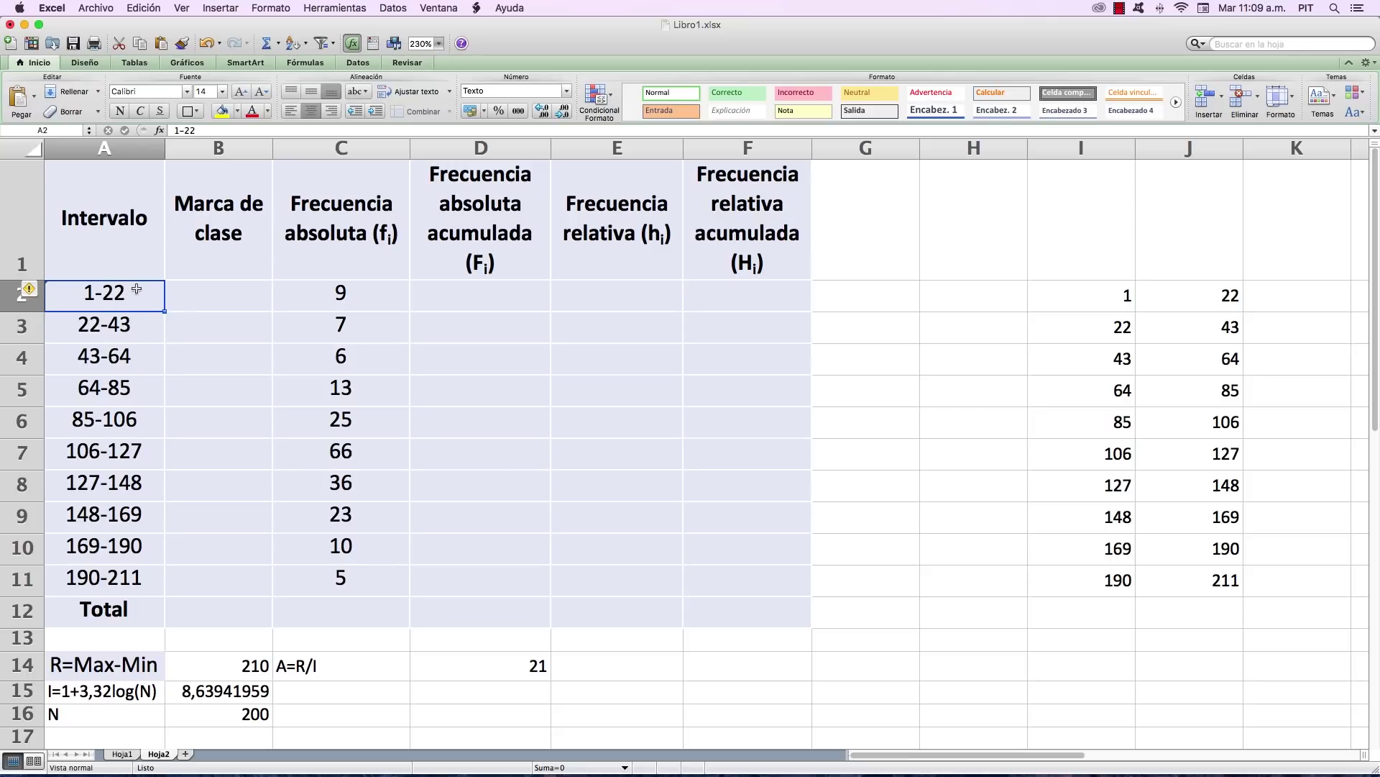
{"action": "left_click", "coordinate": [196, 295]}
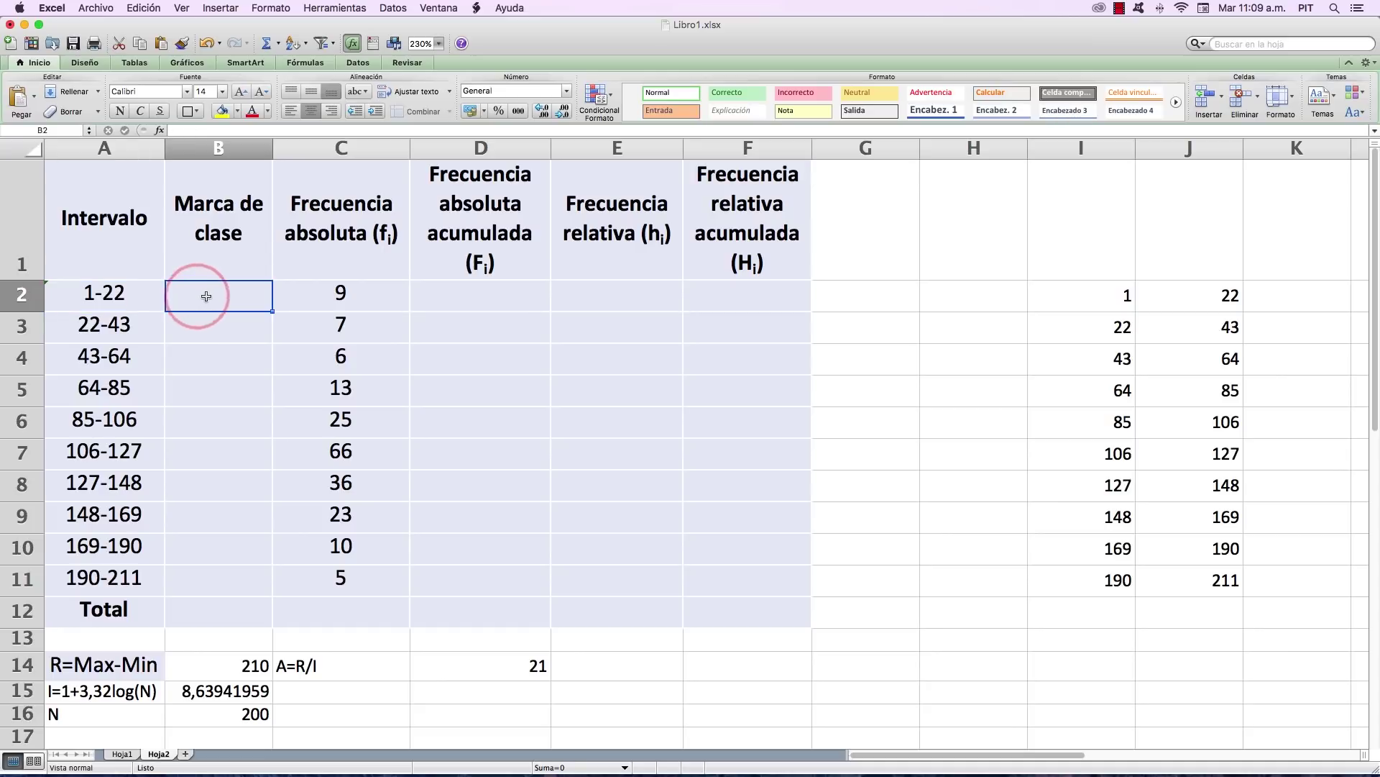
{"action": "left_click", "coordinate": [135, 296]}
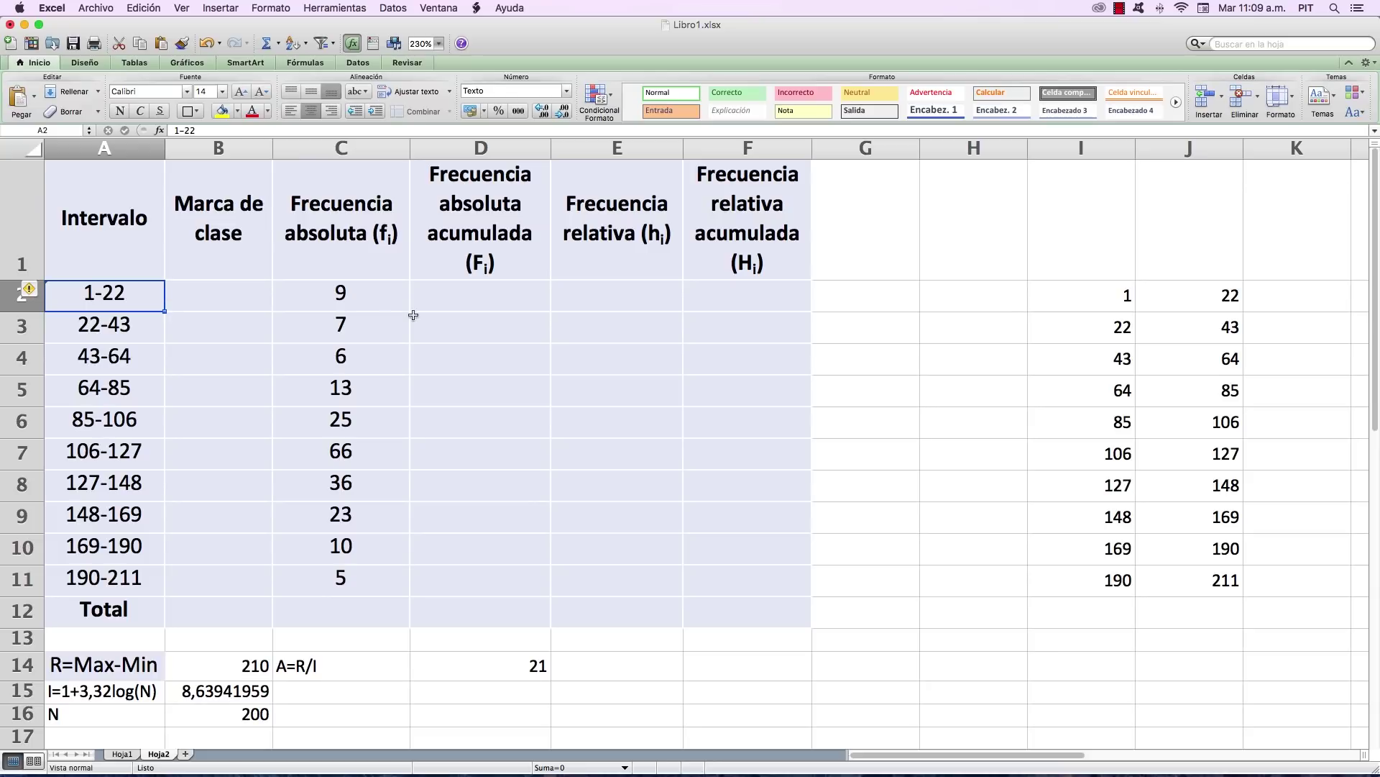
{"action": "left_click", "coordinate": [324, 291]}
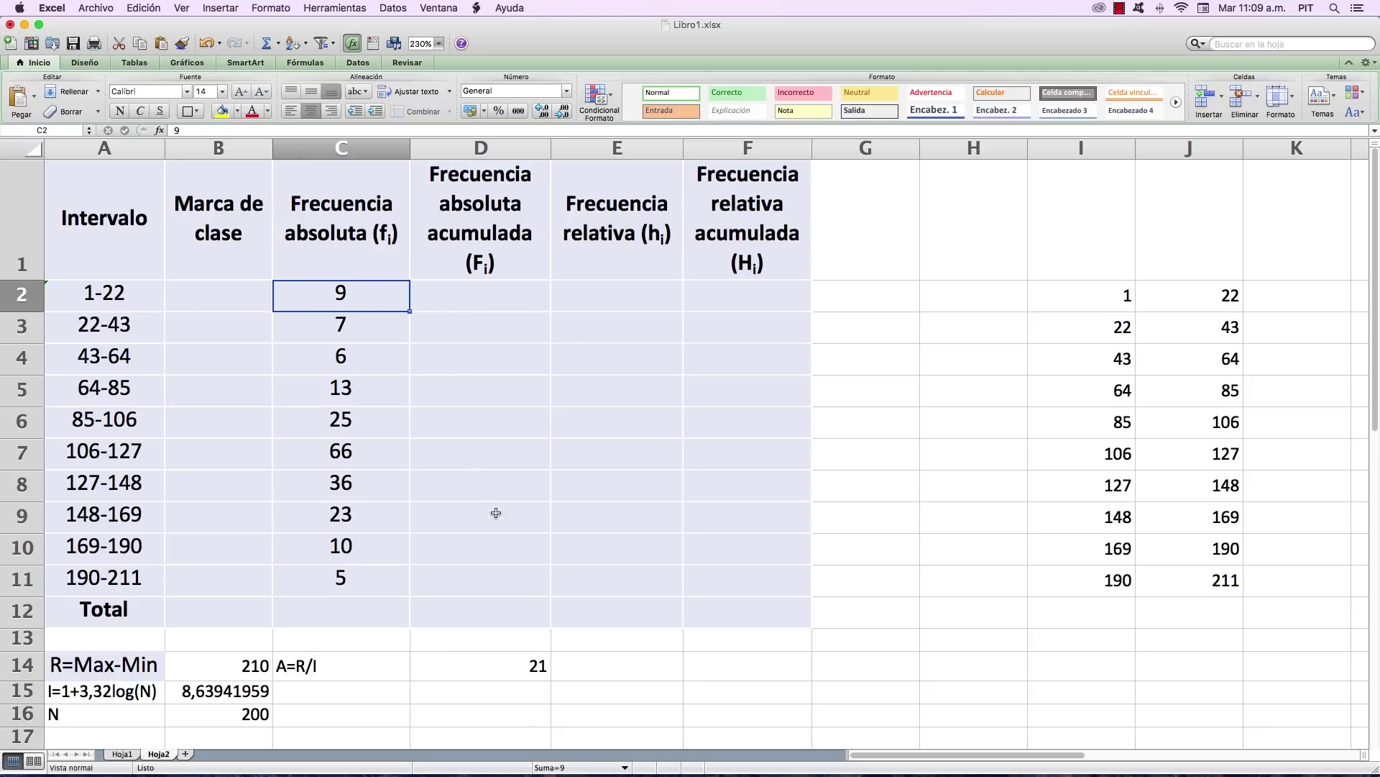
{"action": "left_click", "coordinate": [146, 299]}
{"action": "left_click", "coordinate": [386, 300]}
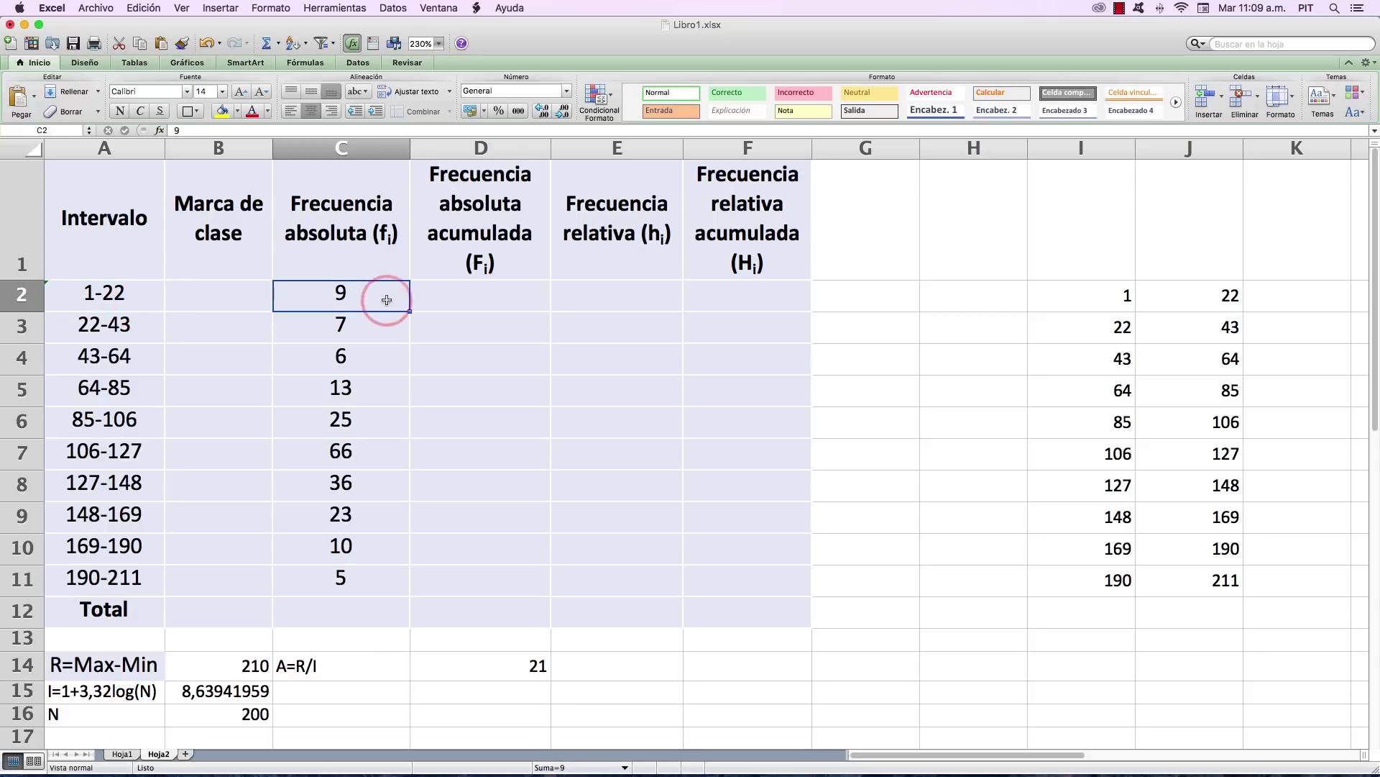
{"action": "left_click", "coordinate": [85, 310]}
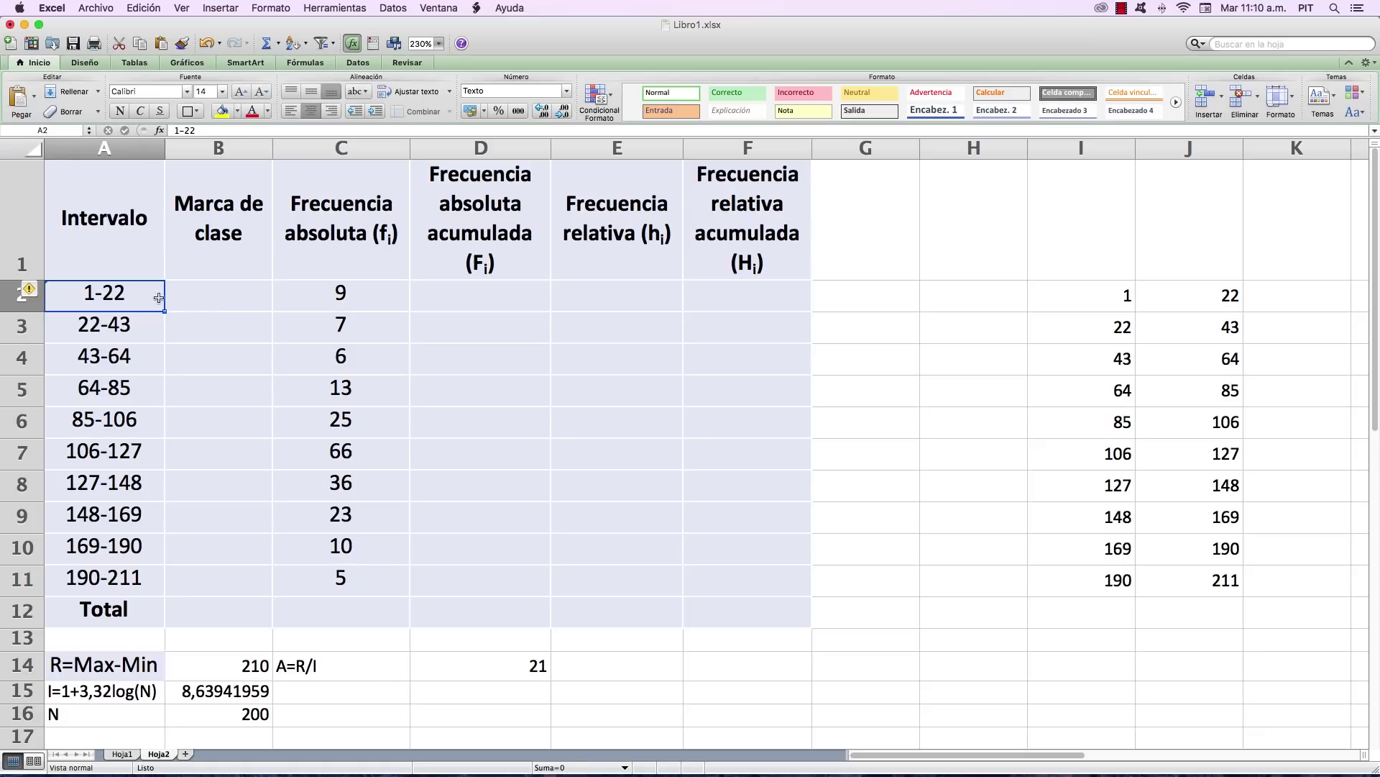
{"action": "left_click", "coordinate": [151, 579]}
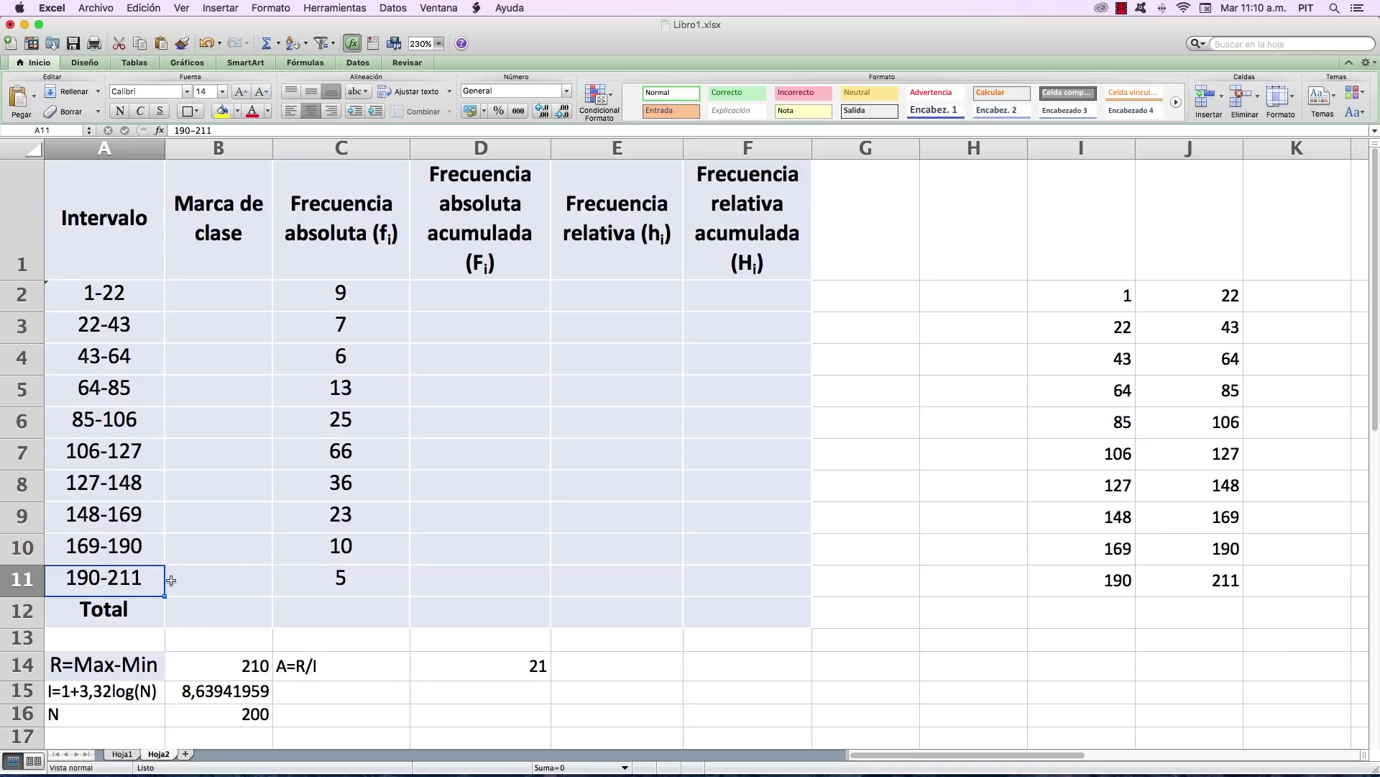
{"action": "left_click", "coordinate": [152, 292]}
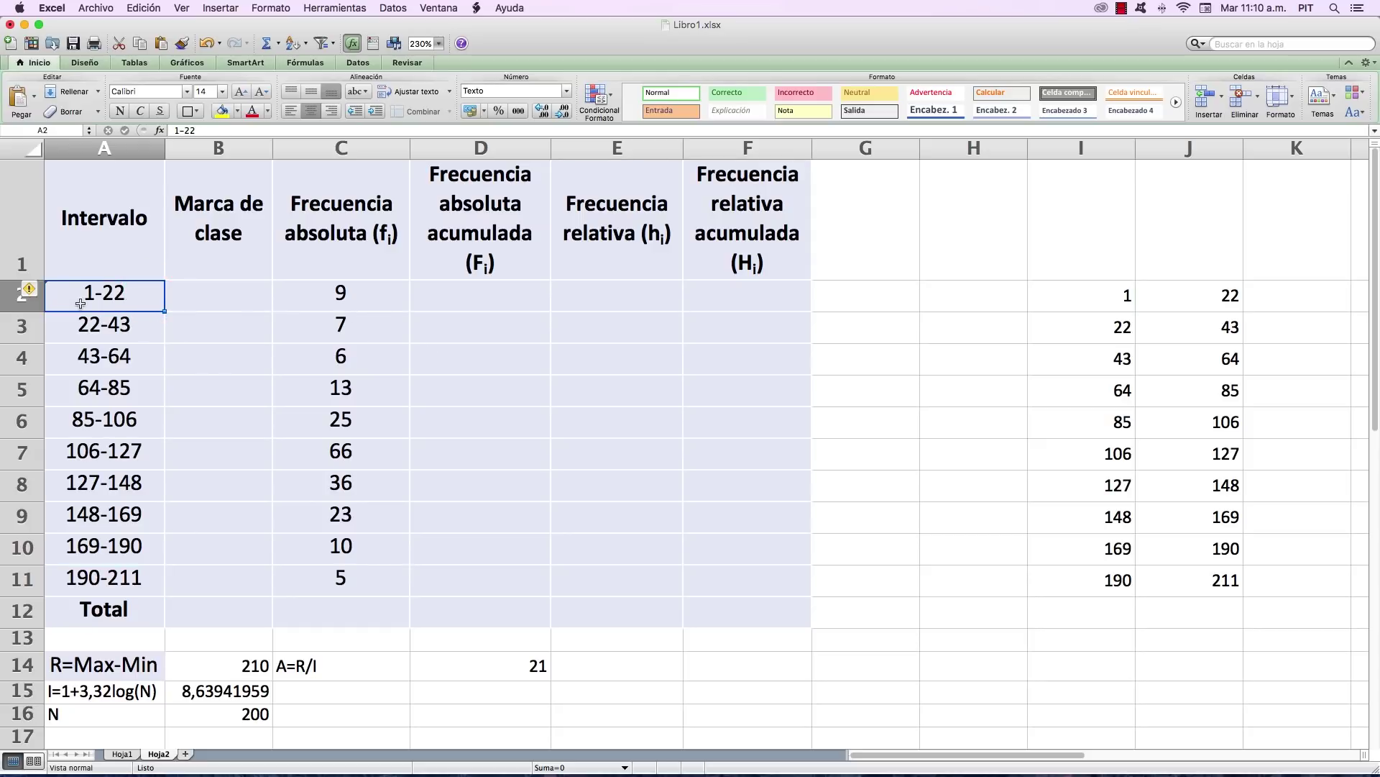
Calculate the first interval's upper limit in J2 with =I2+D14, adding the class width to the lower limit.
{"action": "left_click", "coordinate": [522, 664]}
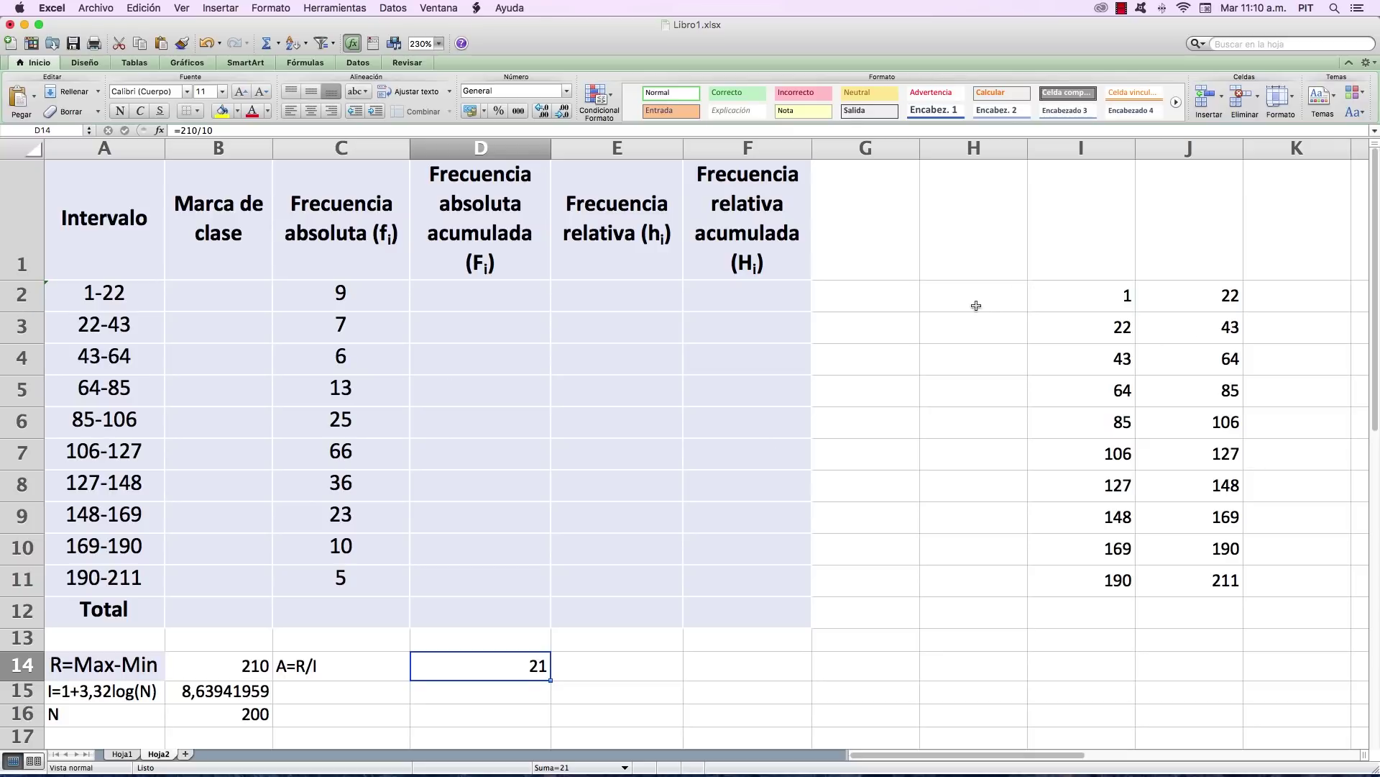
{"action": "left_click", "coordinate": [1051, 301]}
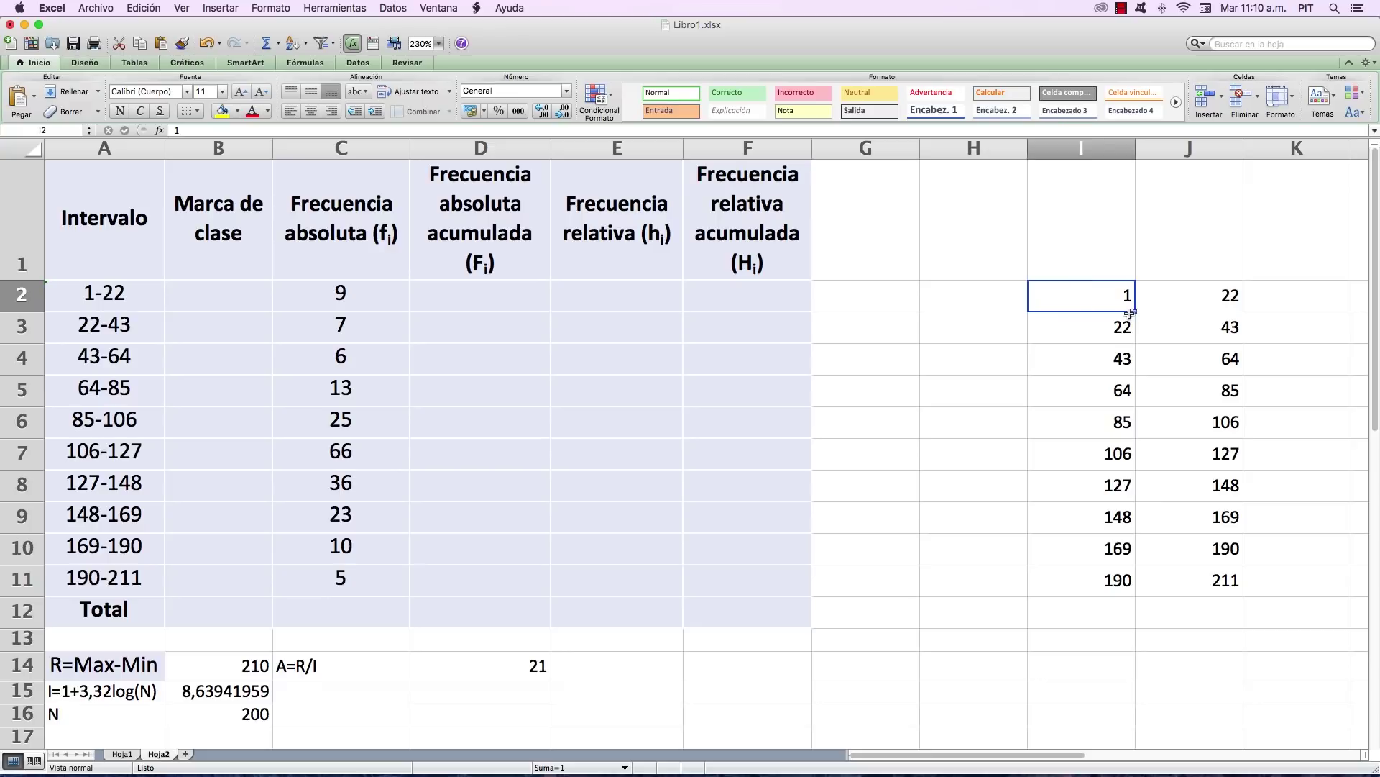
{"action": "left_click", "coordinate": [1153, 297]}
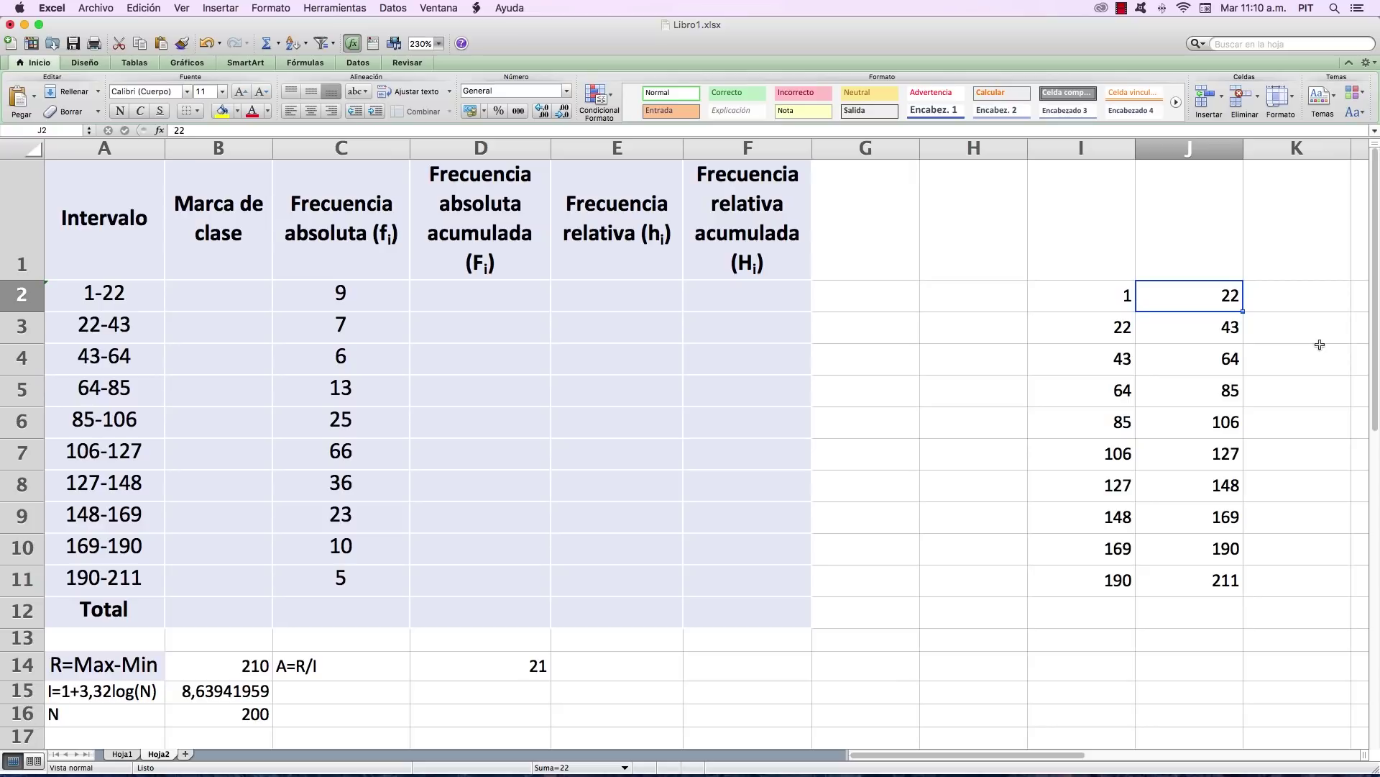
{"action": "type", "text": "="}
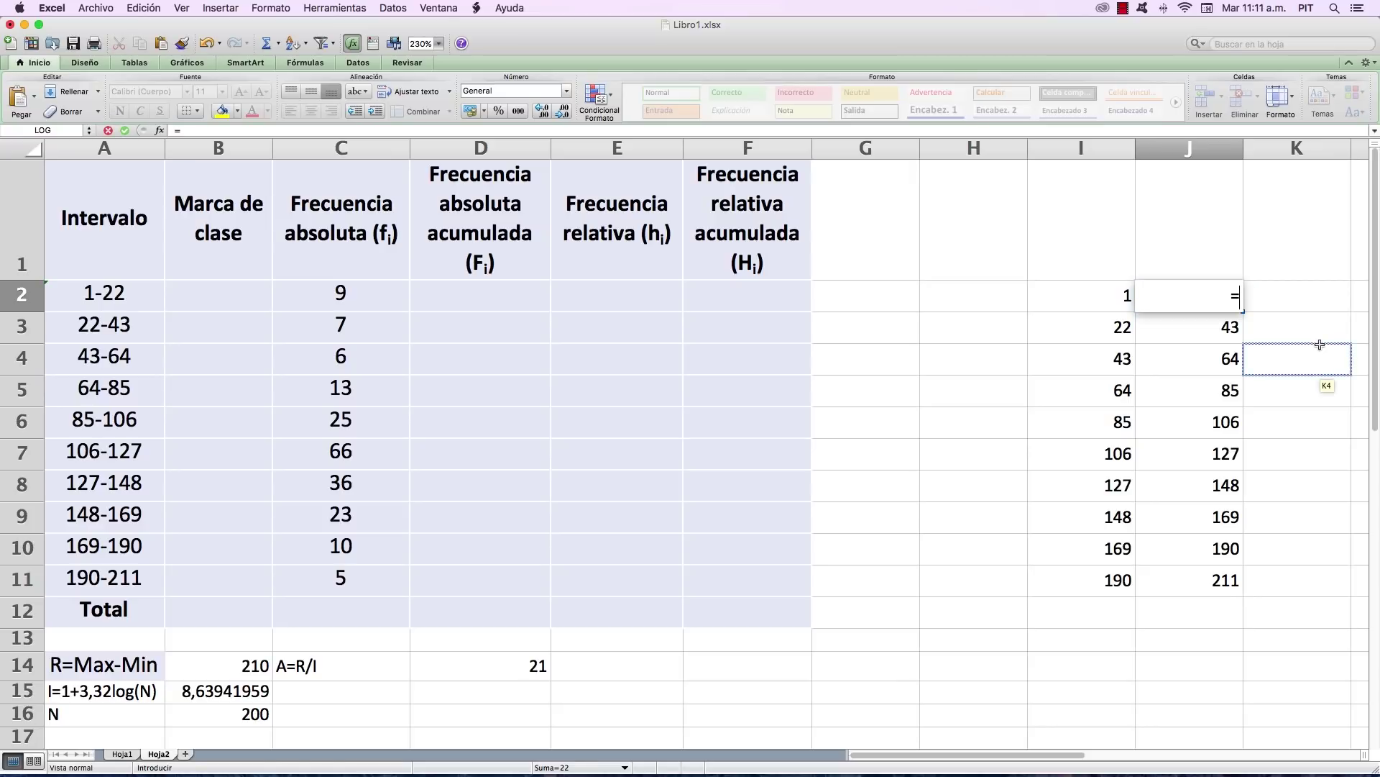
{"action": "left_click", "coordinate": [1094, 294]}
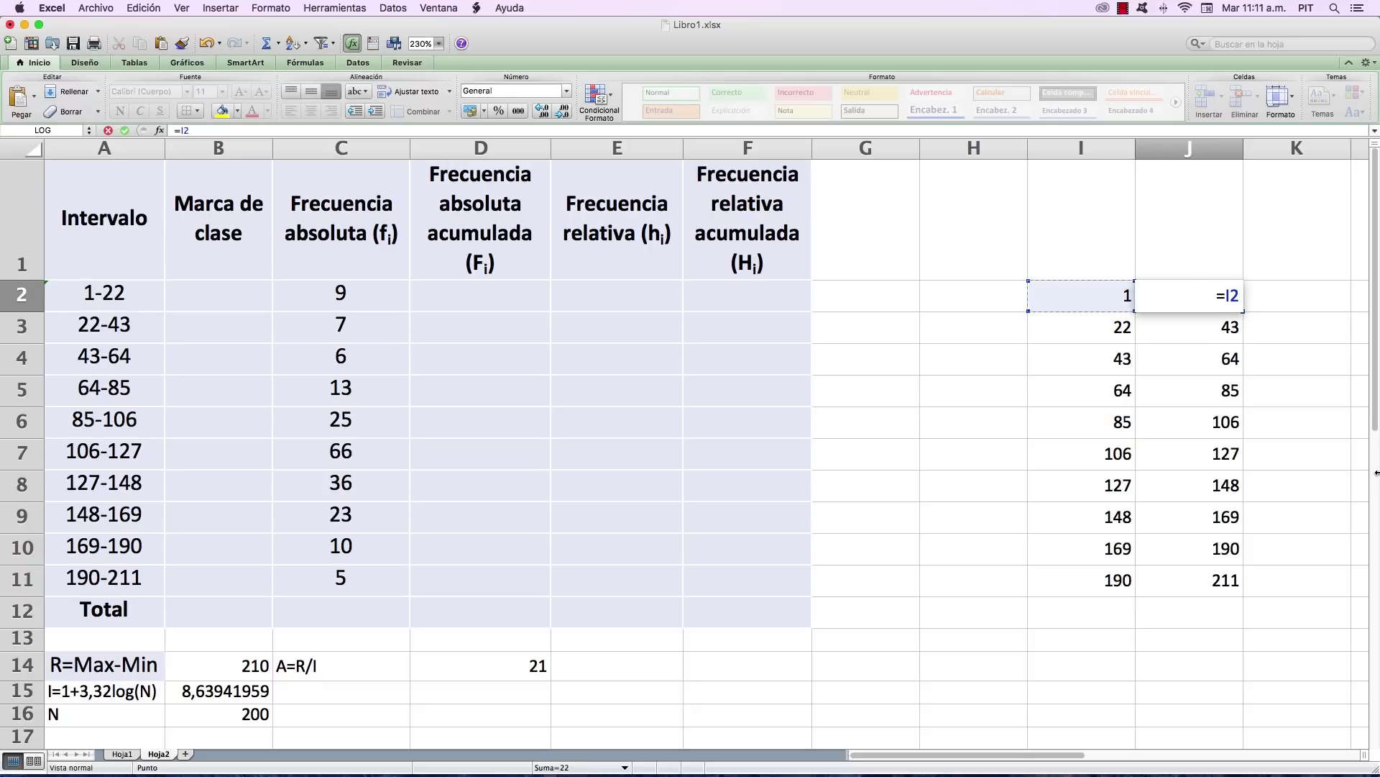
{"action": "type", "text": "+"}
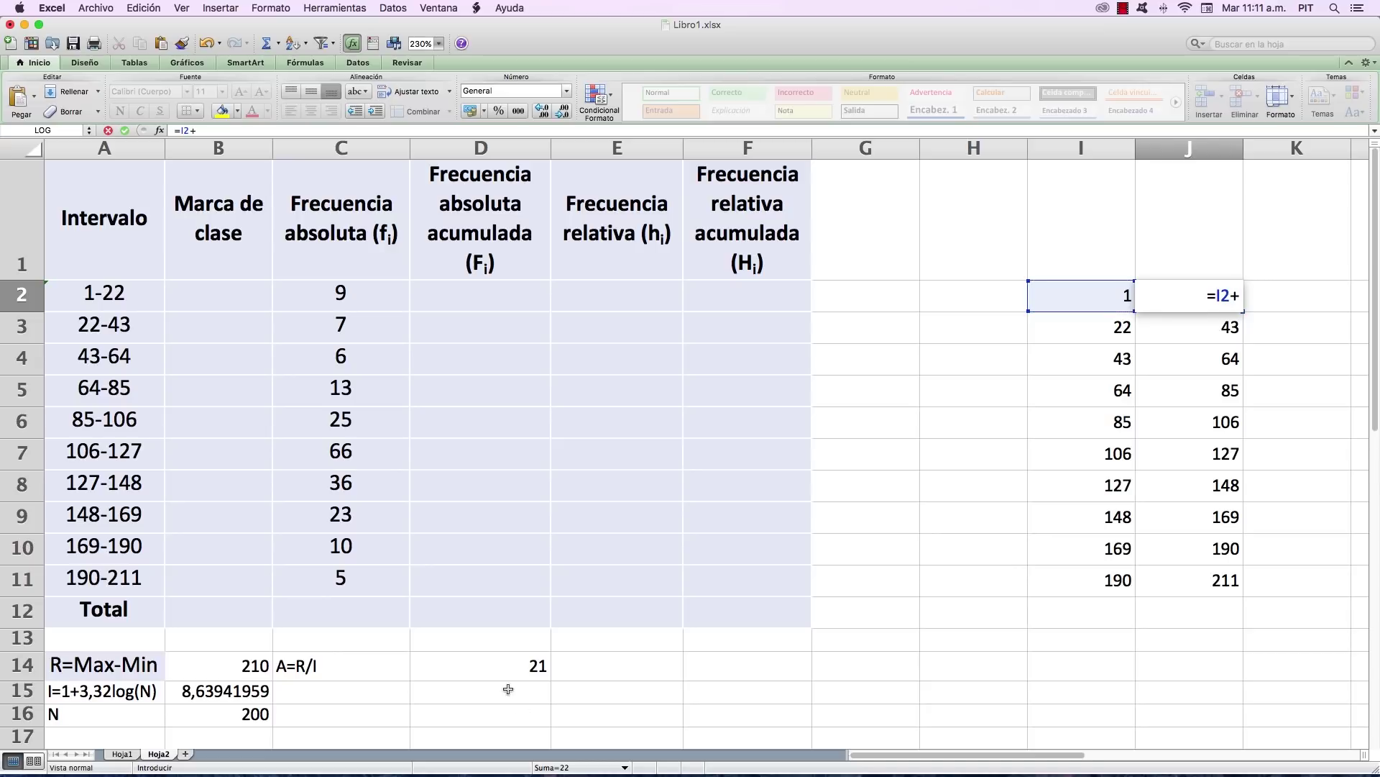
{"action": "left_click", "coordinate": [508, 667]}
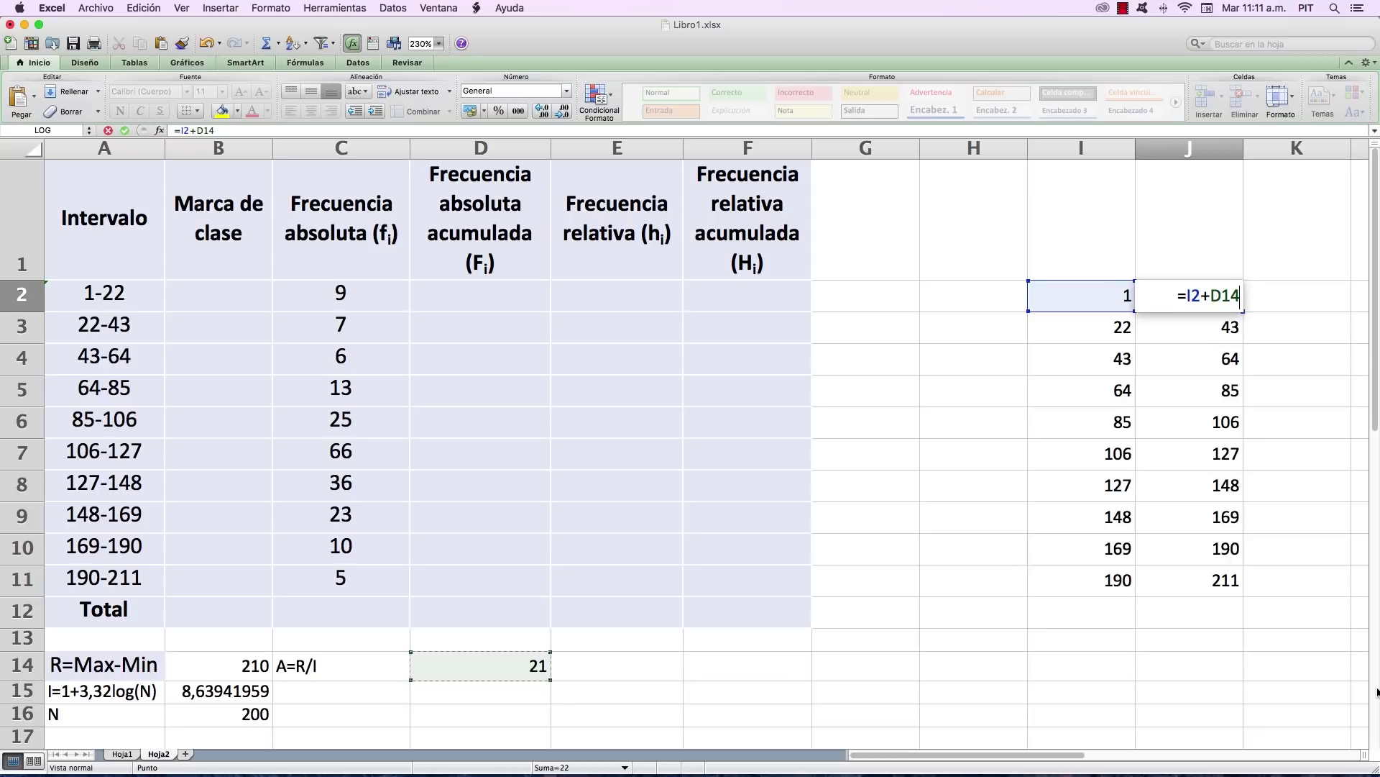
{"action": "key", "text": "Return"}
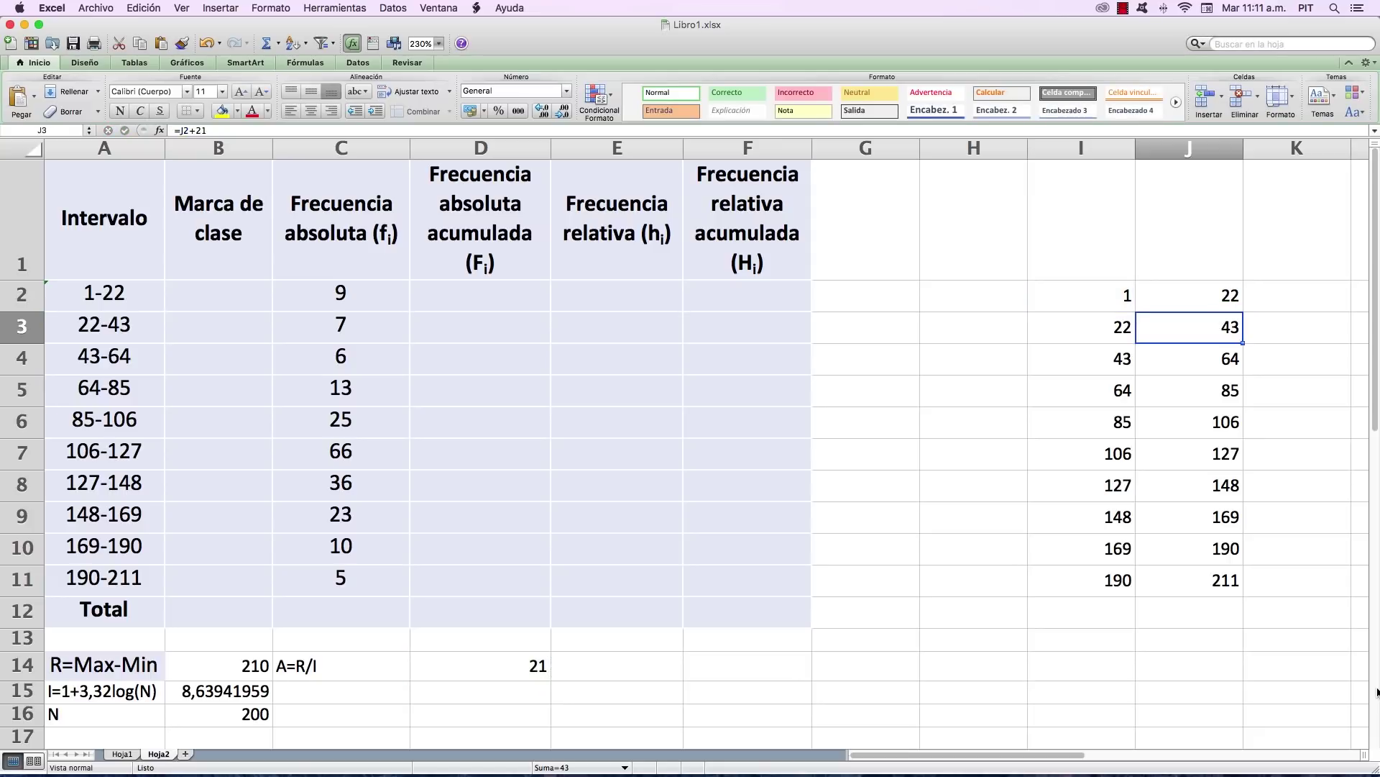
{"action": "key", "text": "Up"}
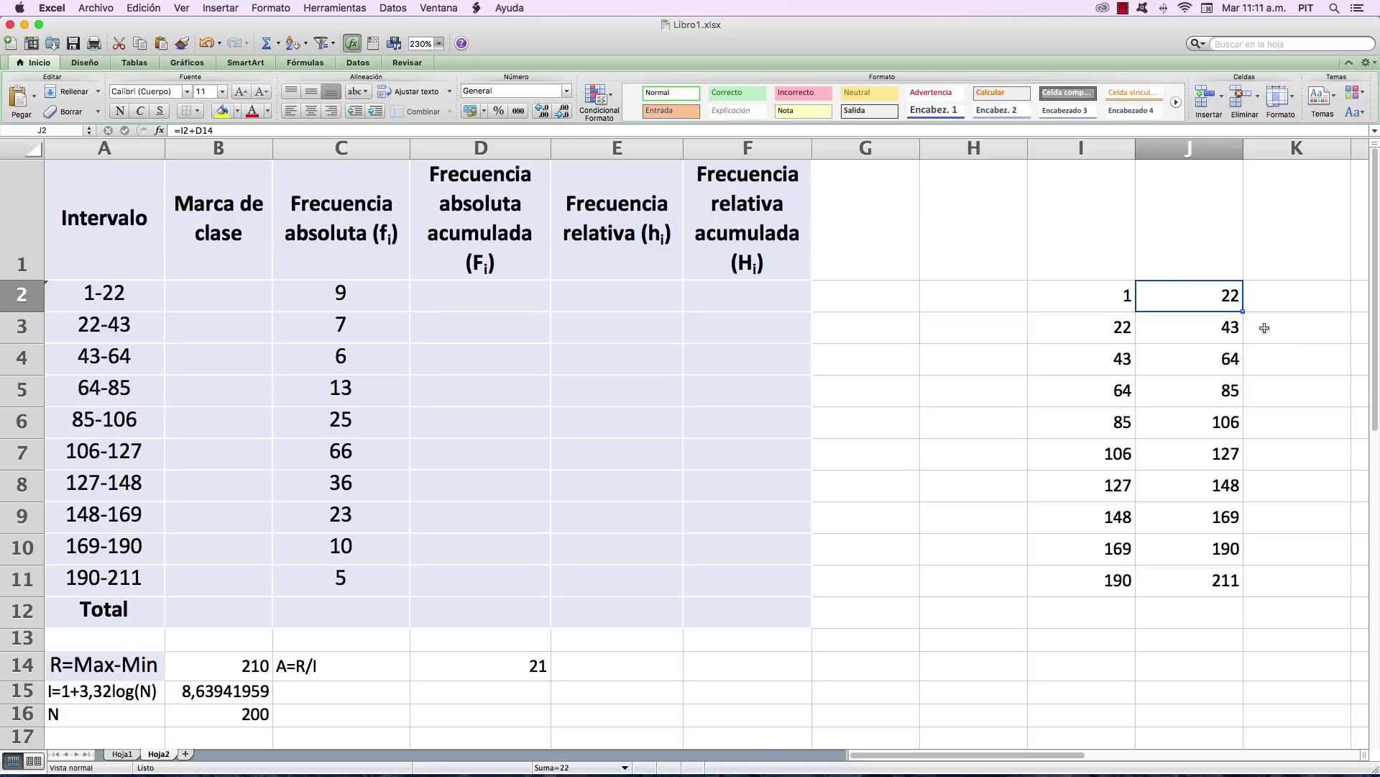
Inspect the formula in J3 that produces the second interval's upper limit, leaving it as it is.
{"action": "left_click", "coordinate": [1225, 329]}
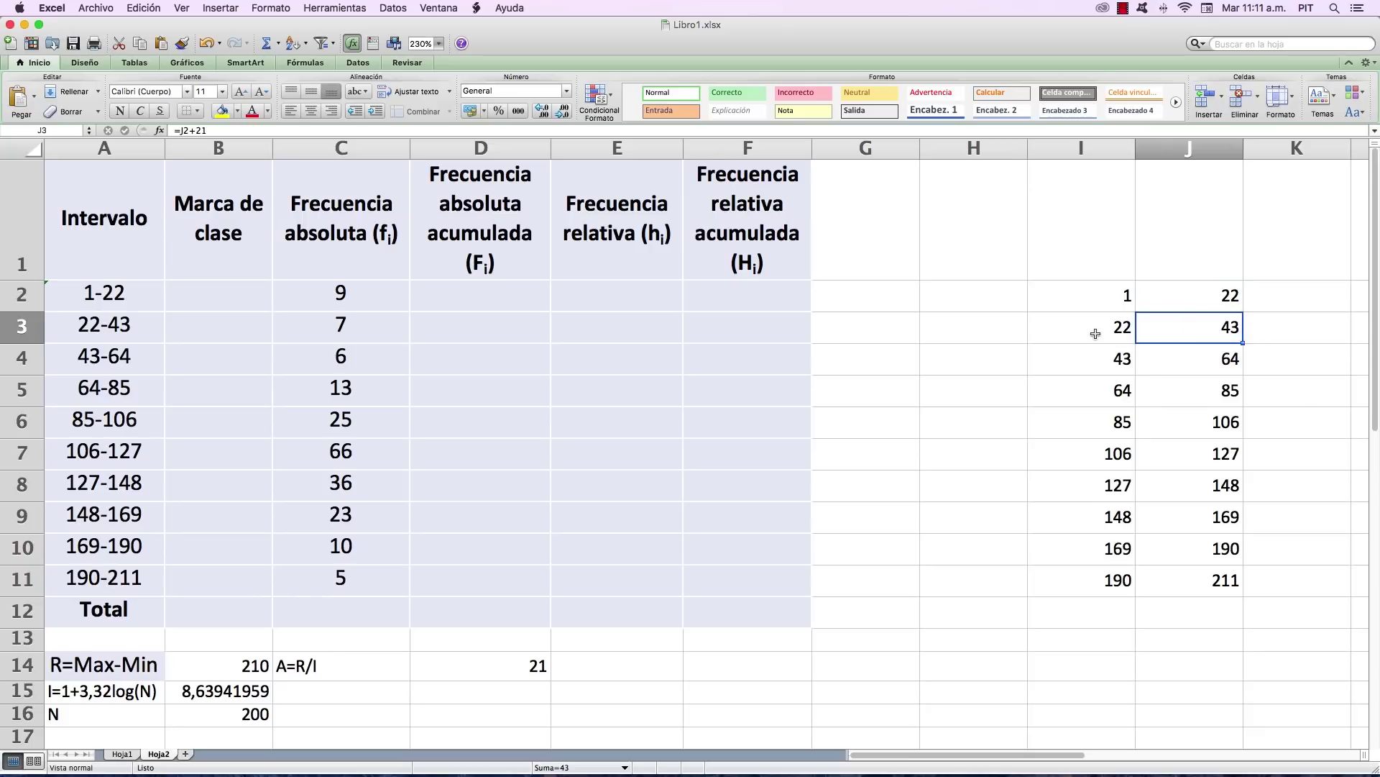
{"action": "double_click", "coordinate": [1143, 337]}
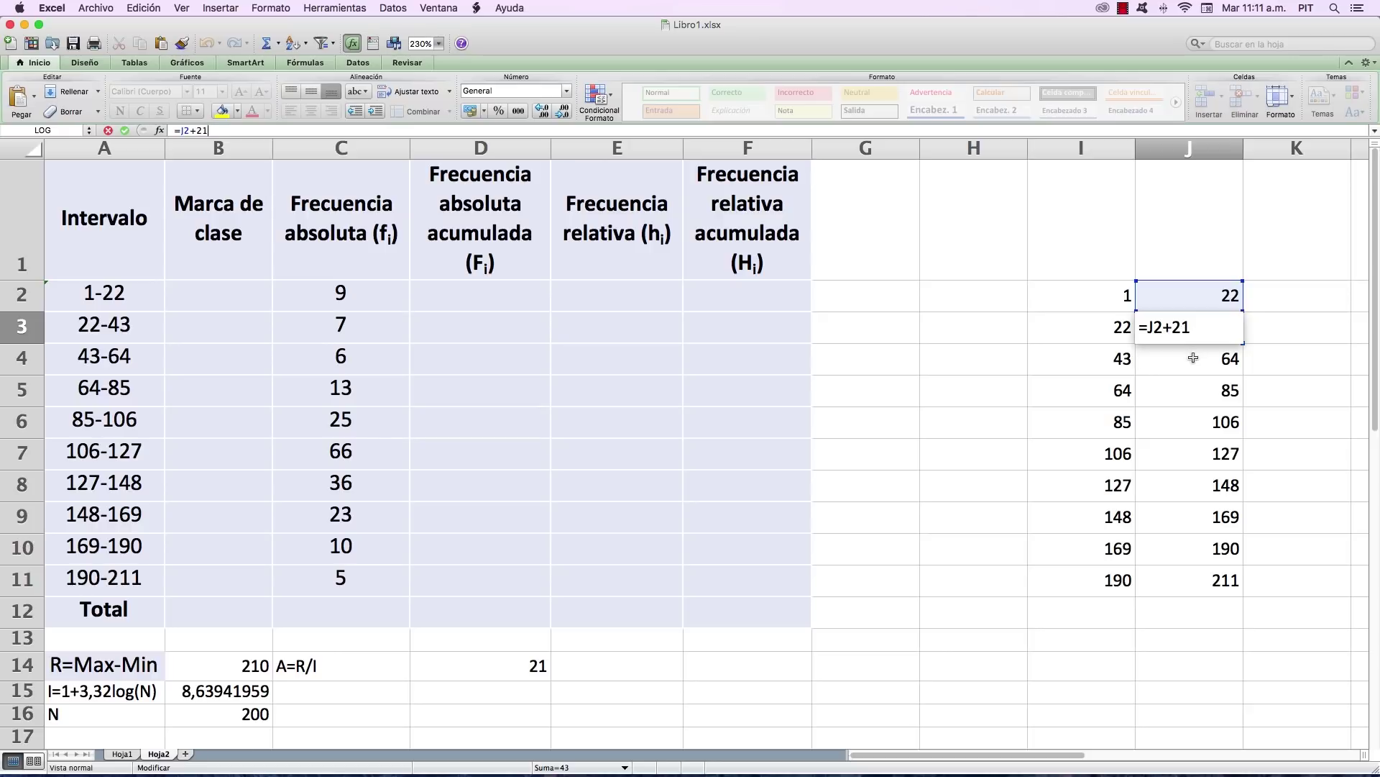
{"action": "left_click", "coordinate": [844, 292]}
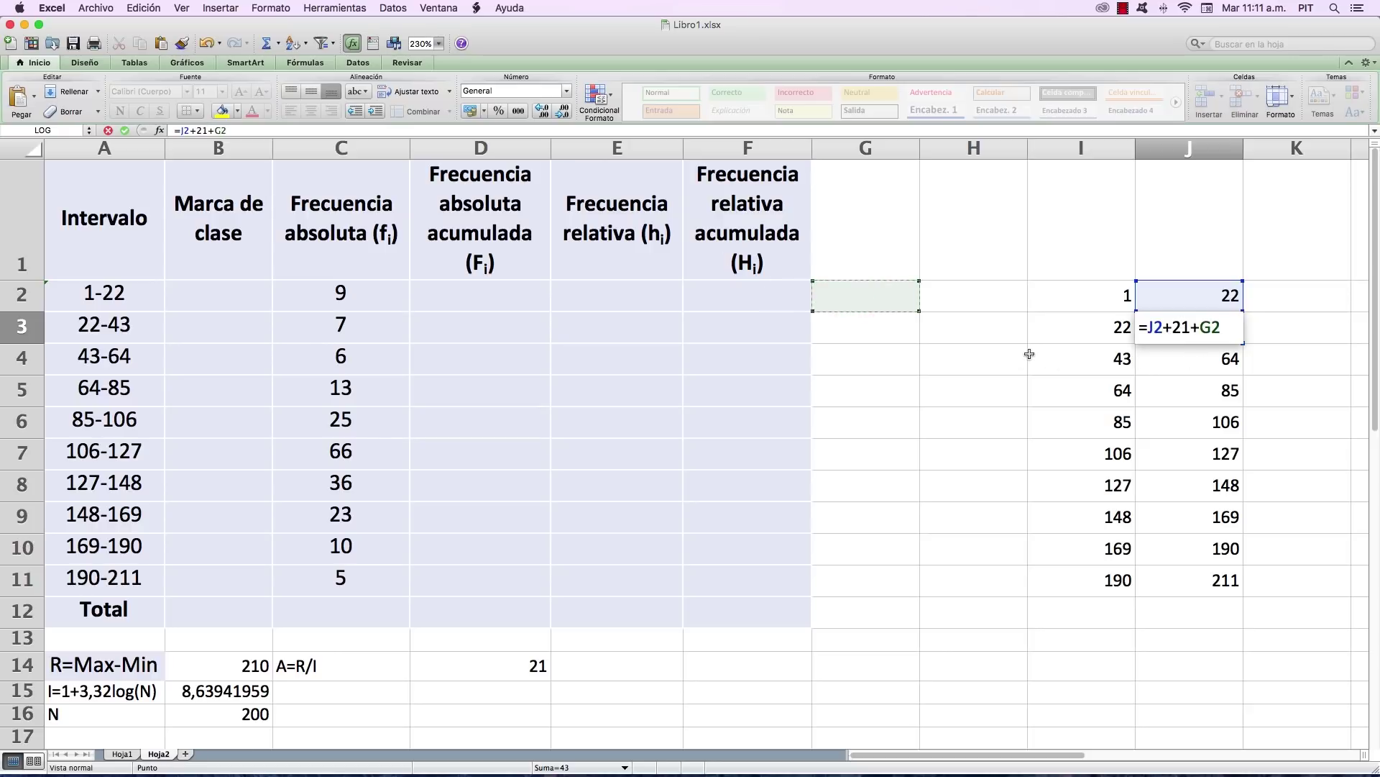
{"action": "key", "text": "BackSpace"}
{"action": "key", "text": "BackSpace"}
{"action": "key", "text": "Return"}
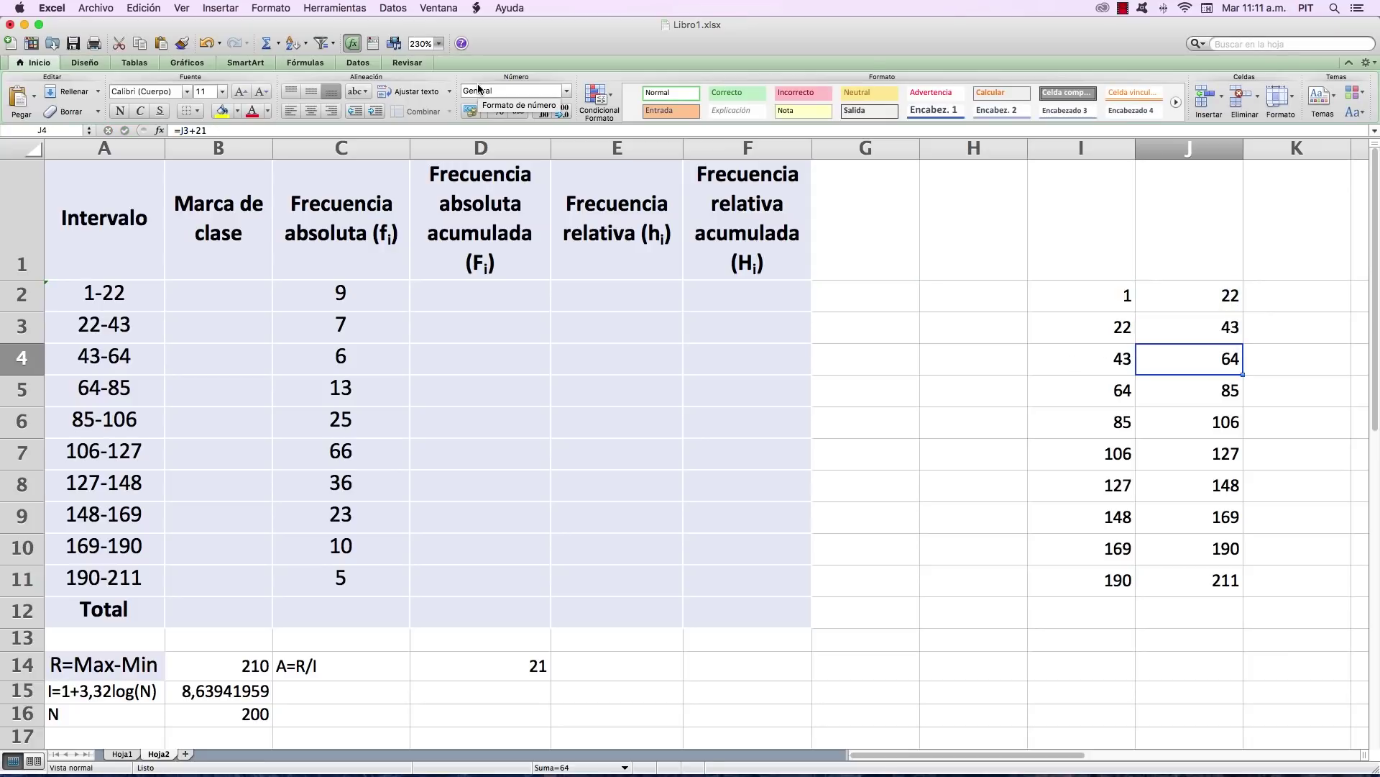
Compare the lower and upper limits in I2 and J2 with the first class interval in A2.
{"action": "left_click", "coordinate": [1108, 306]}
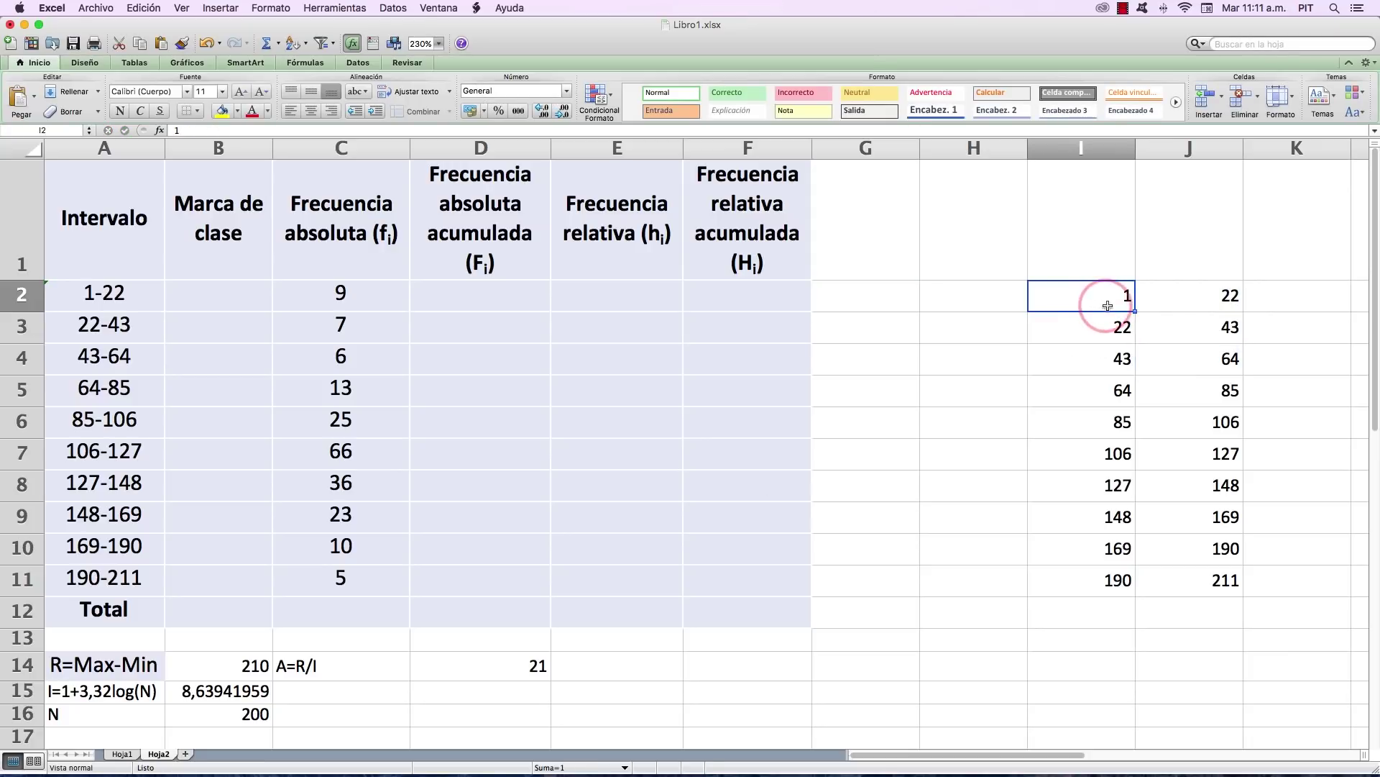
{"action": "left_click", "coordinate": [1194, 304]}
{"action": "left_click", "coordinate": [1091, 307]}
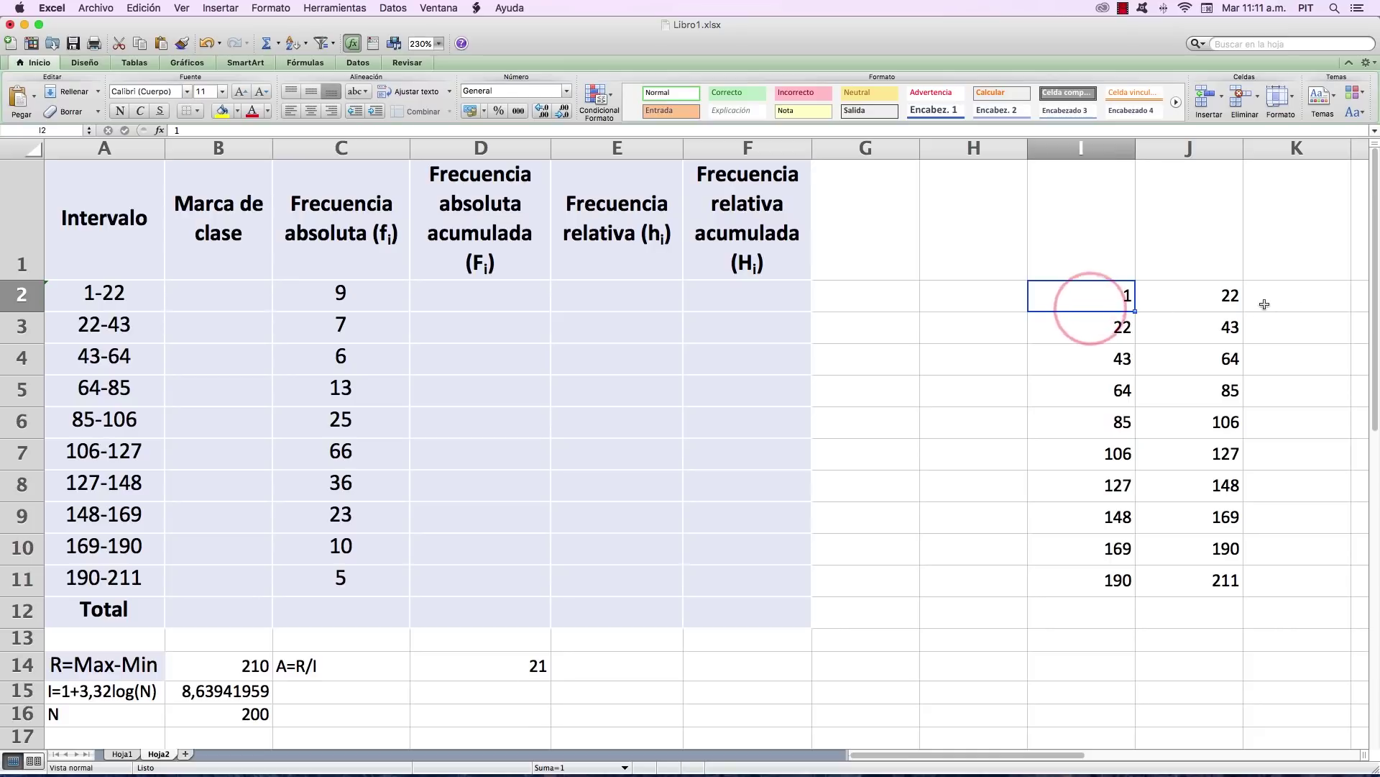
{"action": "left_click", "coordinate": [1216, 307]}
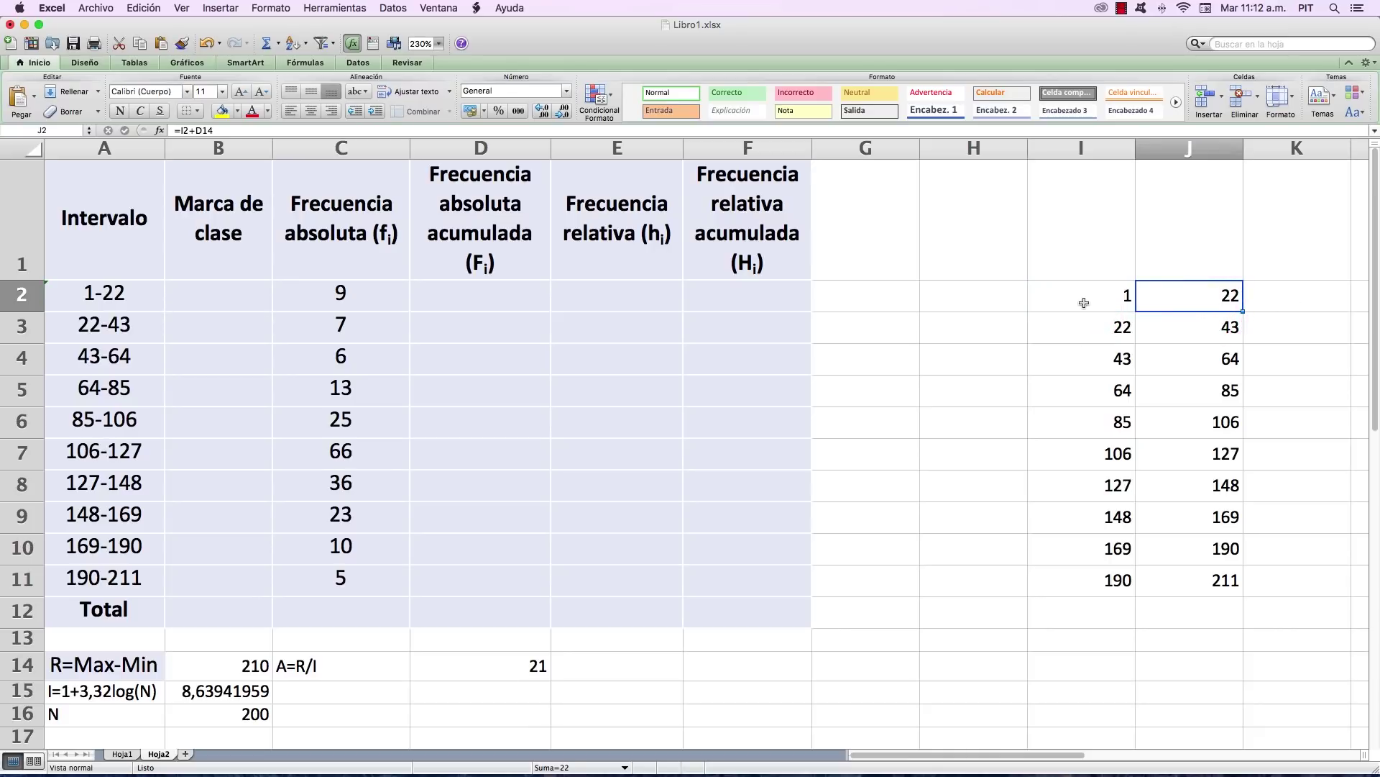
{"action": "left_click", "coordinate": [1084, 303]}
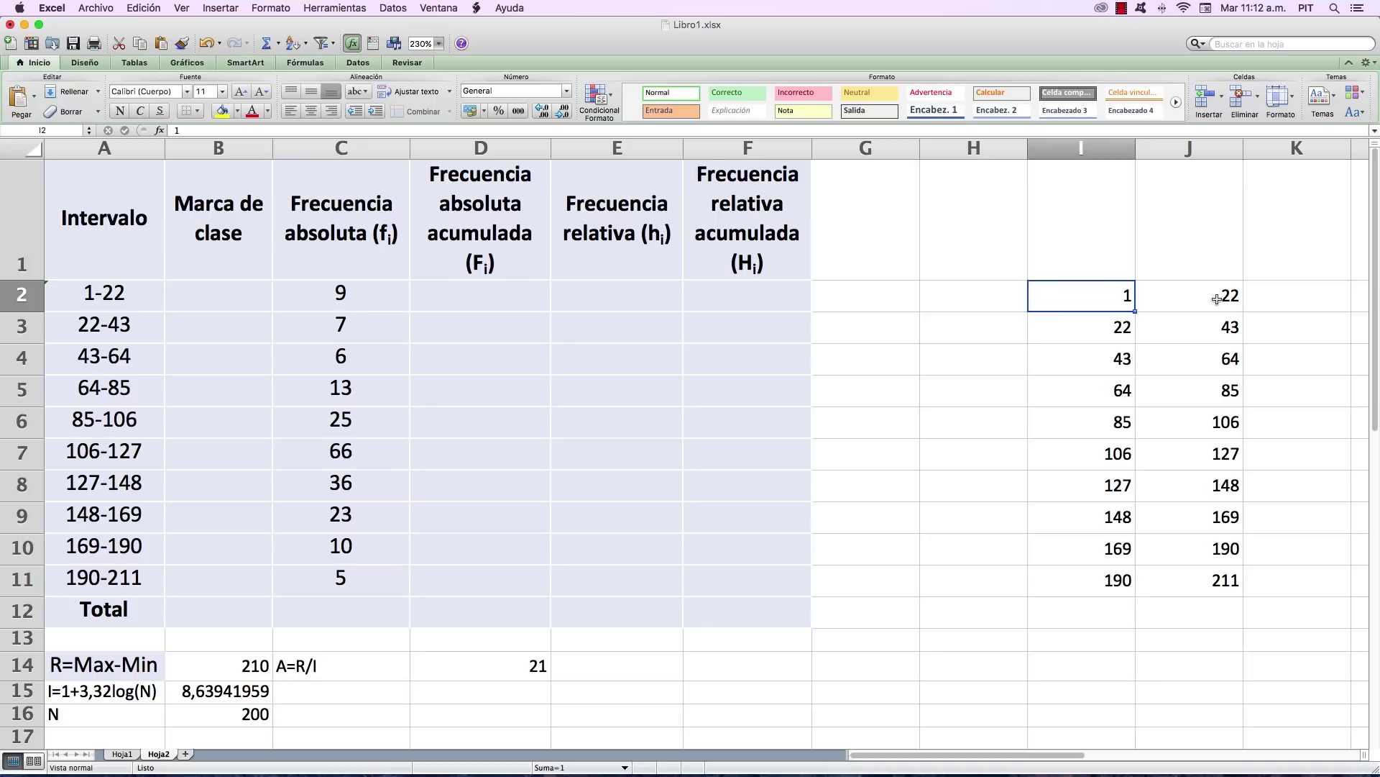
{"action": "left_click", "coordinate": [141, 302]}
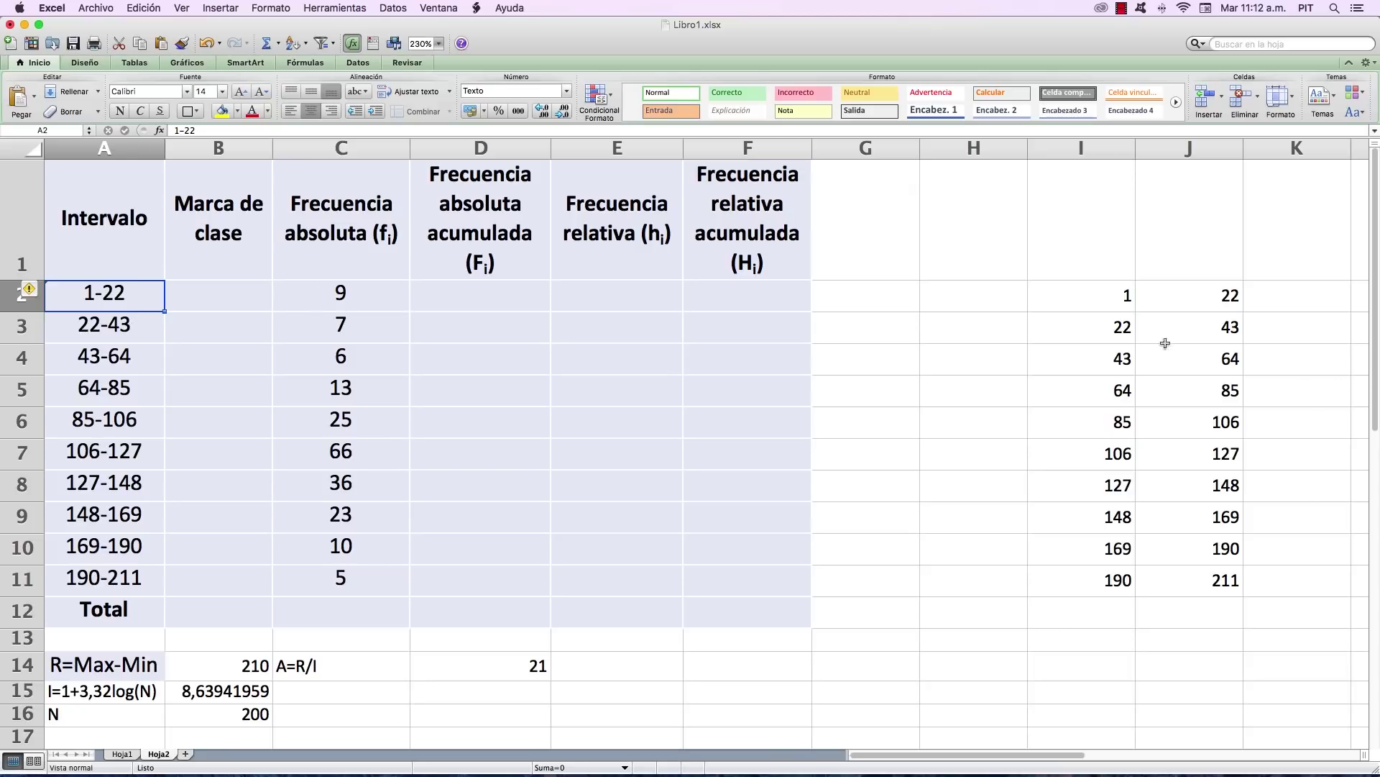
{"action": "left_click", "coordinate": [1095, 306]}
{"action": "left_click", "coordinate": [1215, 298]}
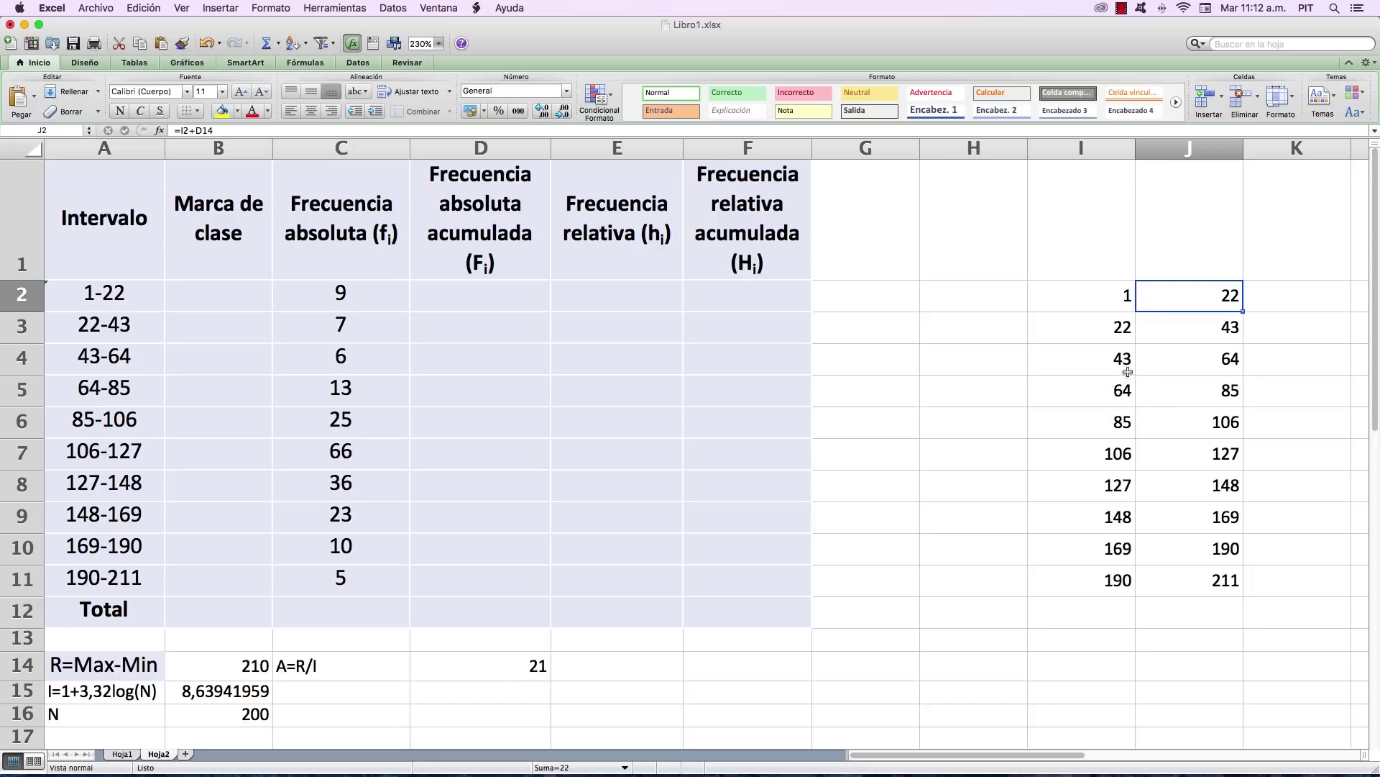
Review the class intervals 1-22, 22-43 and 43-64, and compare the last one, 190-211, with the first.
{"action": "left_click", "coordinate": [235, 308]}
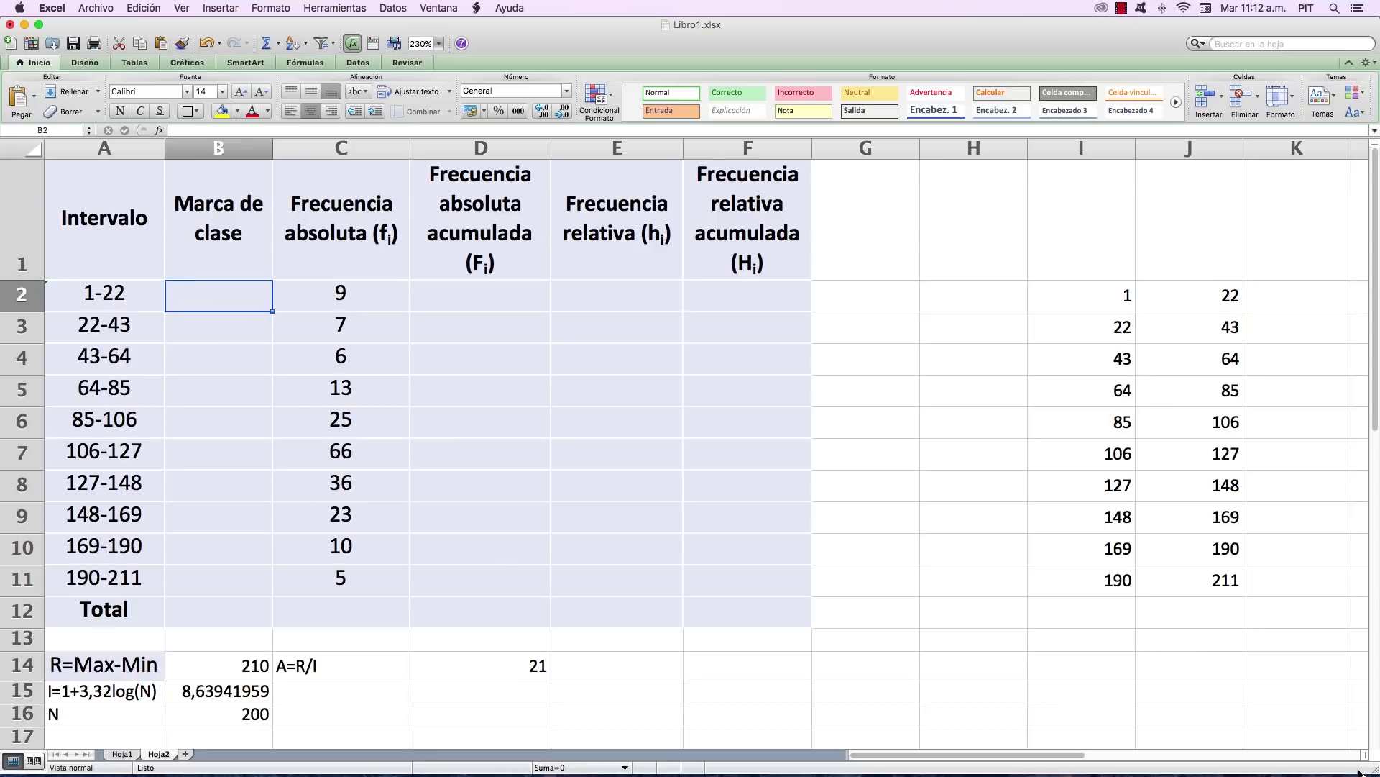
{"action": "left_click", "coordinate": [115, 297]}
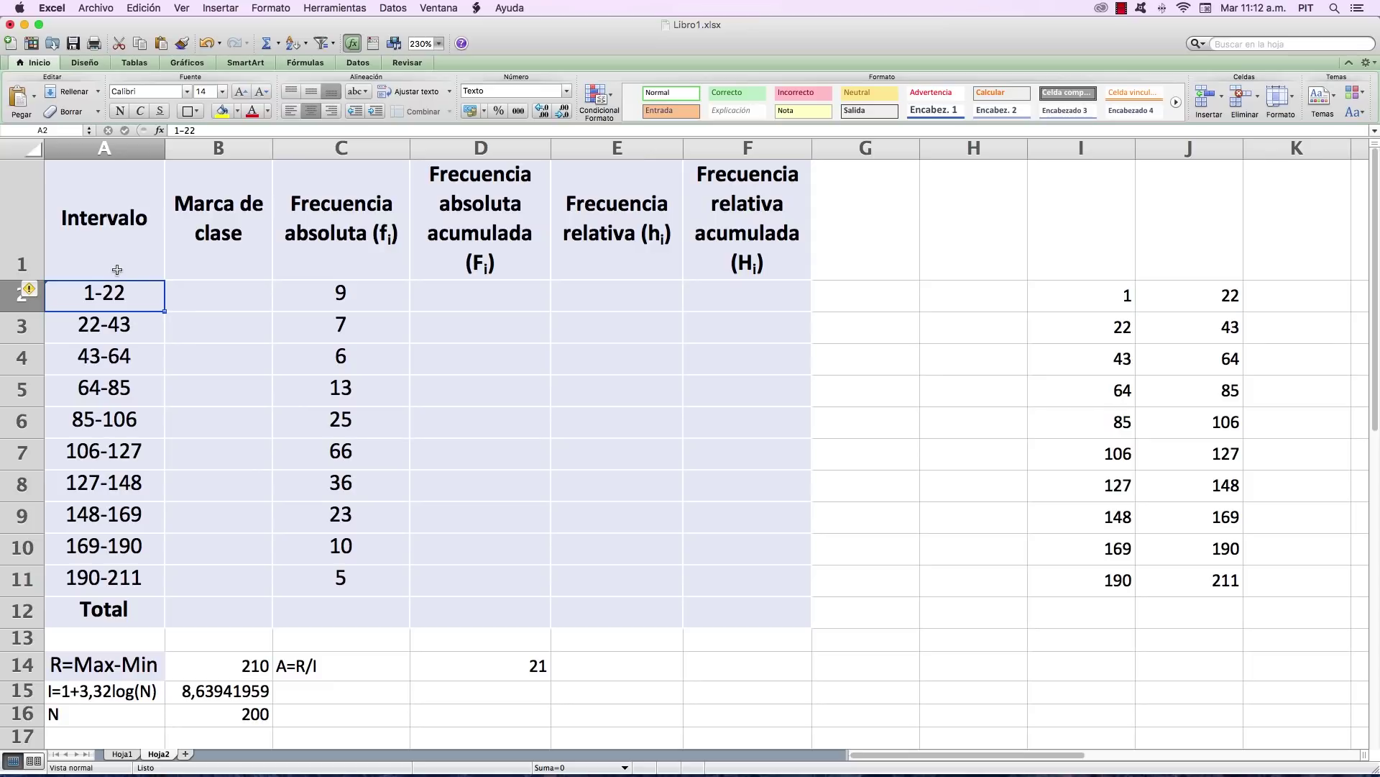
{"action": "left_click", "coordinate": [110, 337]}
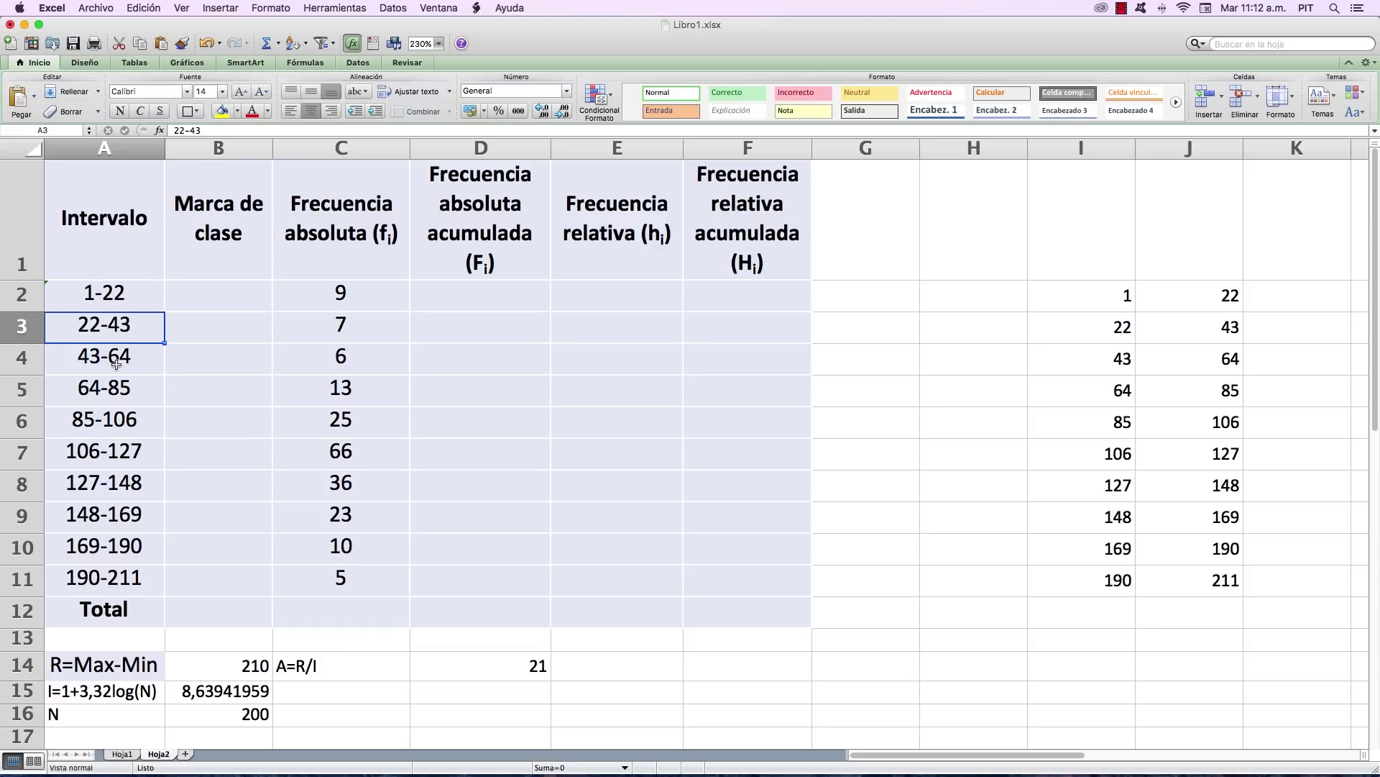
{"action": "left_click", "coordinate": [117, 364]}
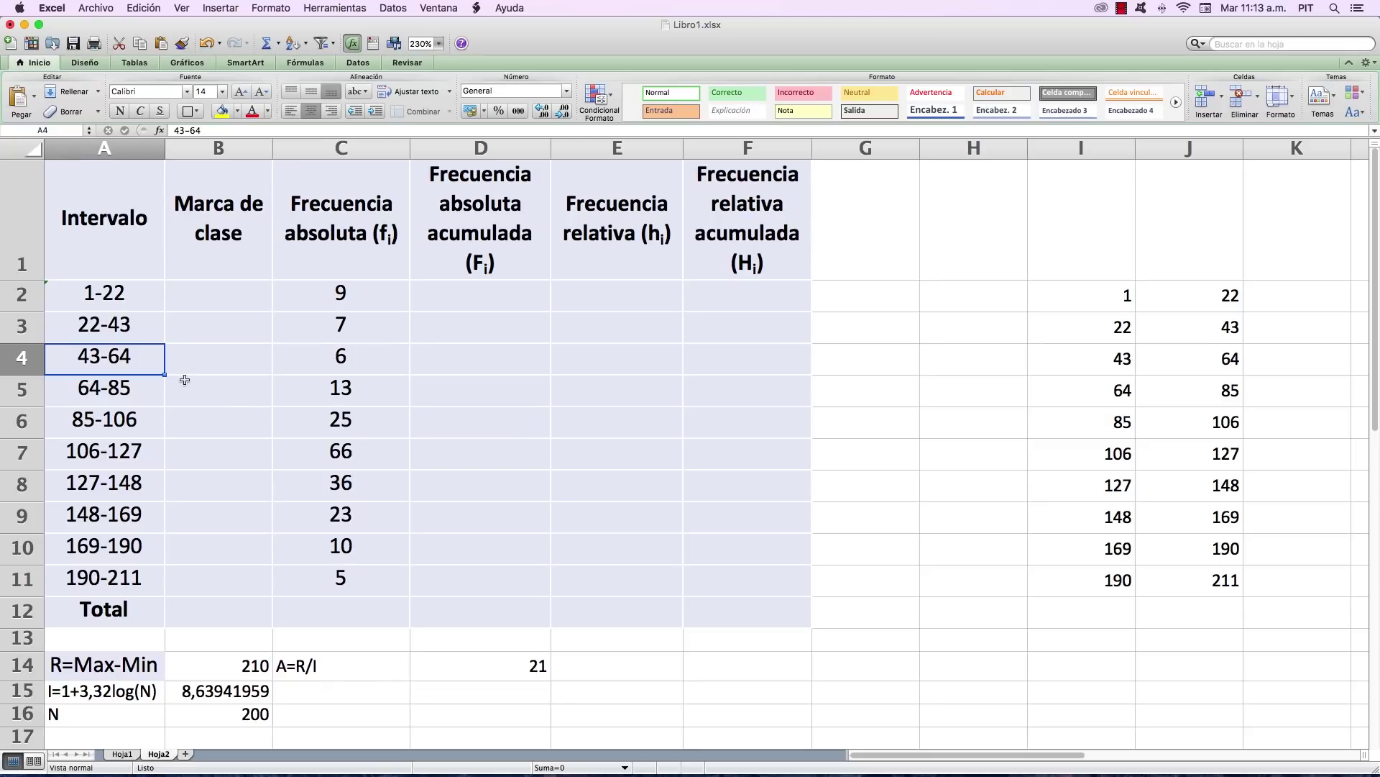
{"action": "left_click", "coordinate": [121, 586]}
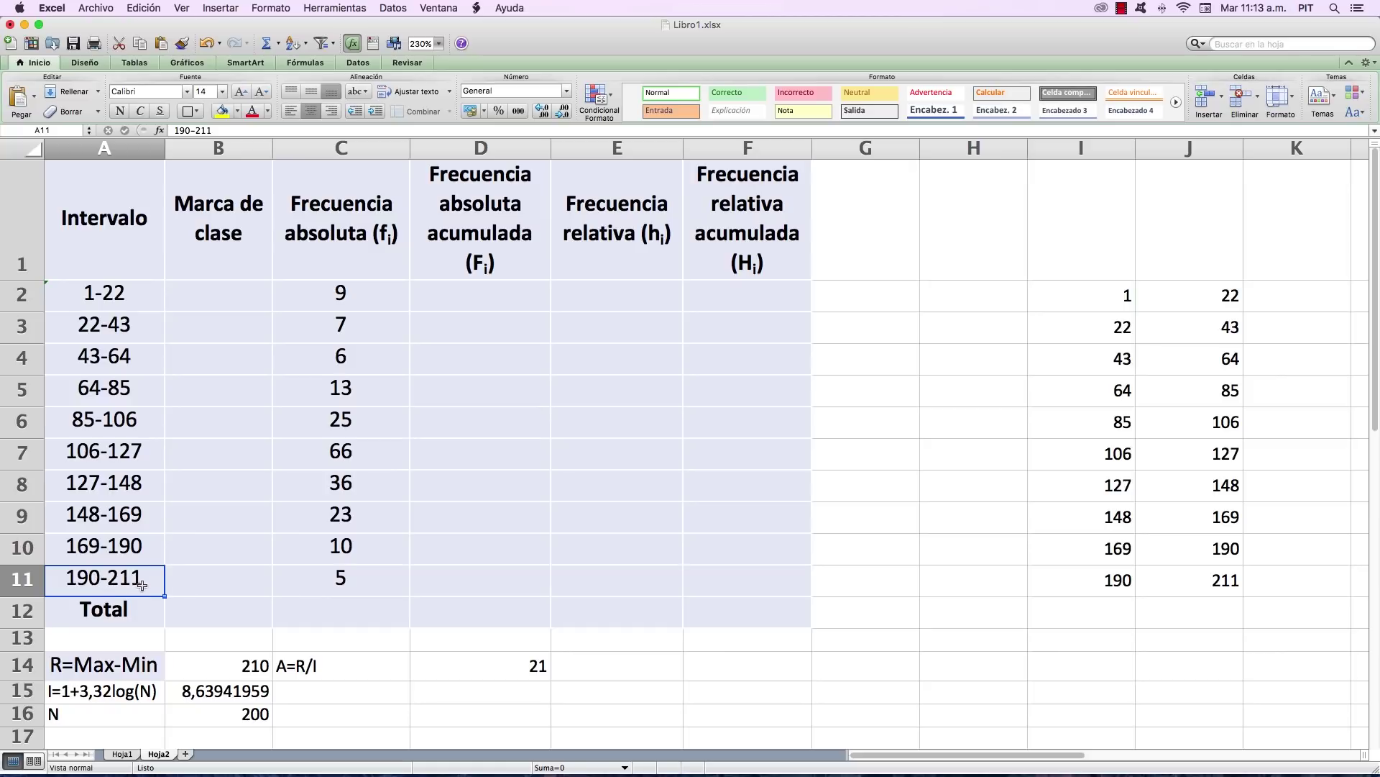
{"action": "left_click", "coordinate": [121, 296]}
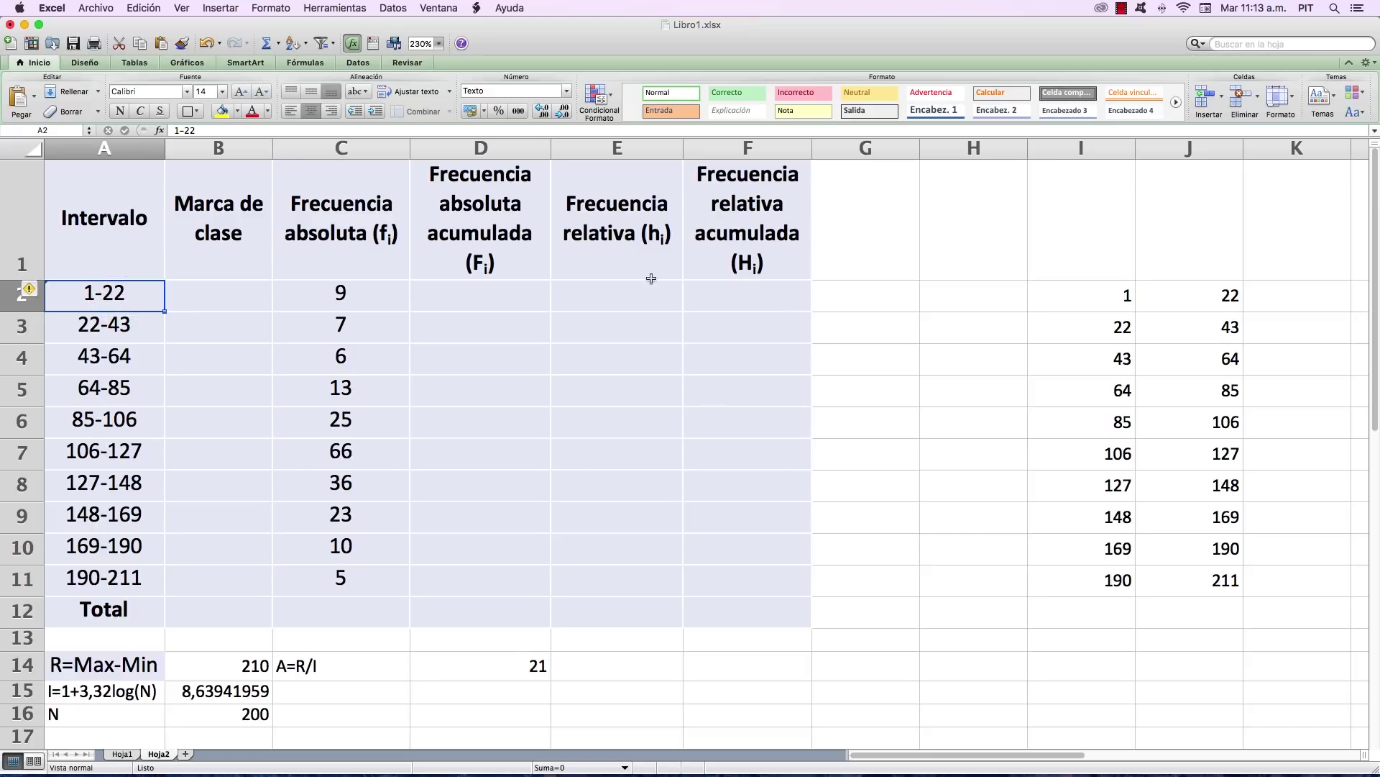
Examine the absolute frequencies in C2 to C7 against their class intervals, from 1-22 through 106-127.
{"action": "left_click", "coordinate": [368, 296]}
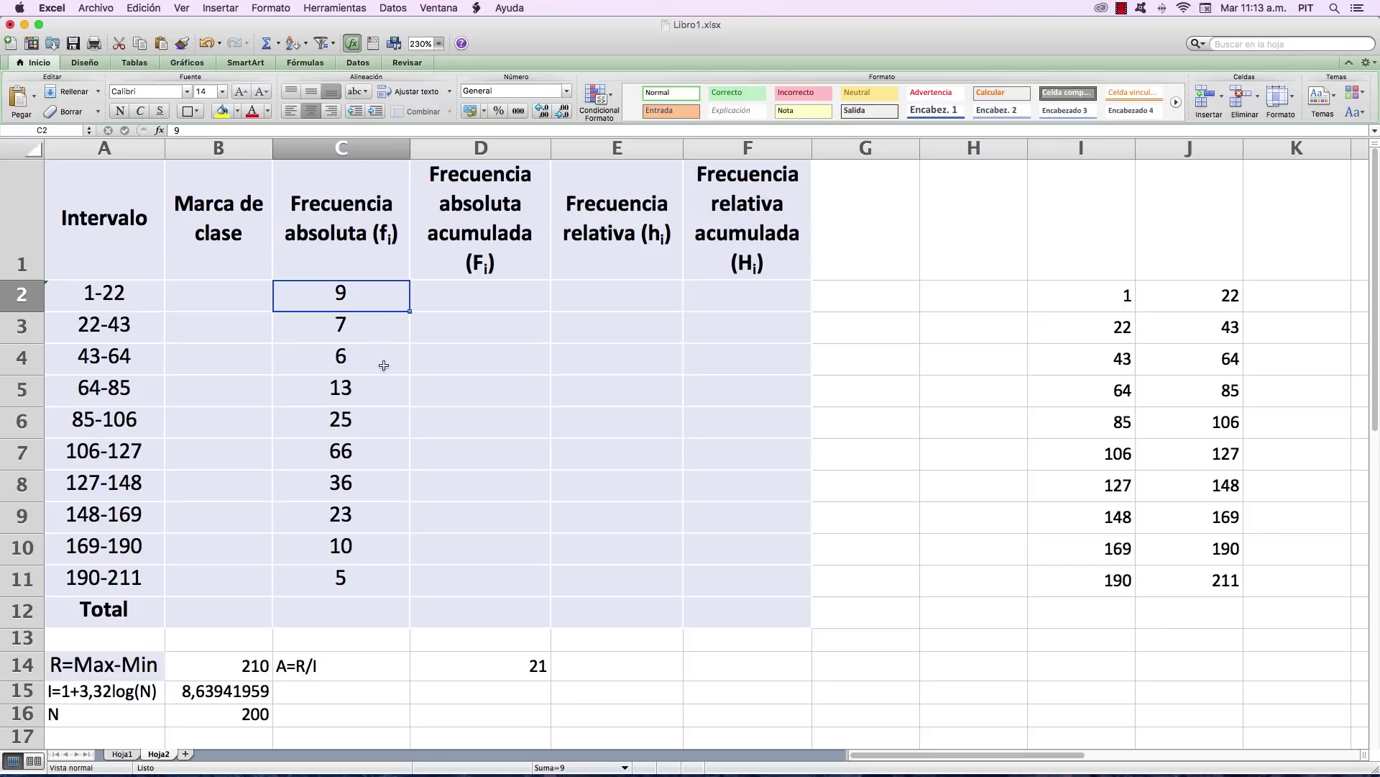
{"action": "left_click", "coordinate": [367, 328]}
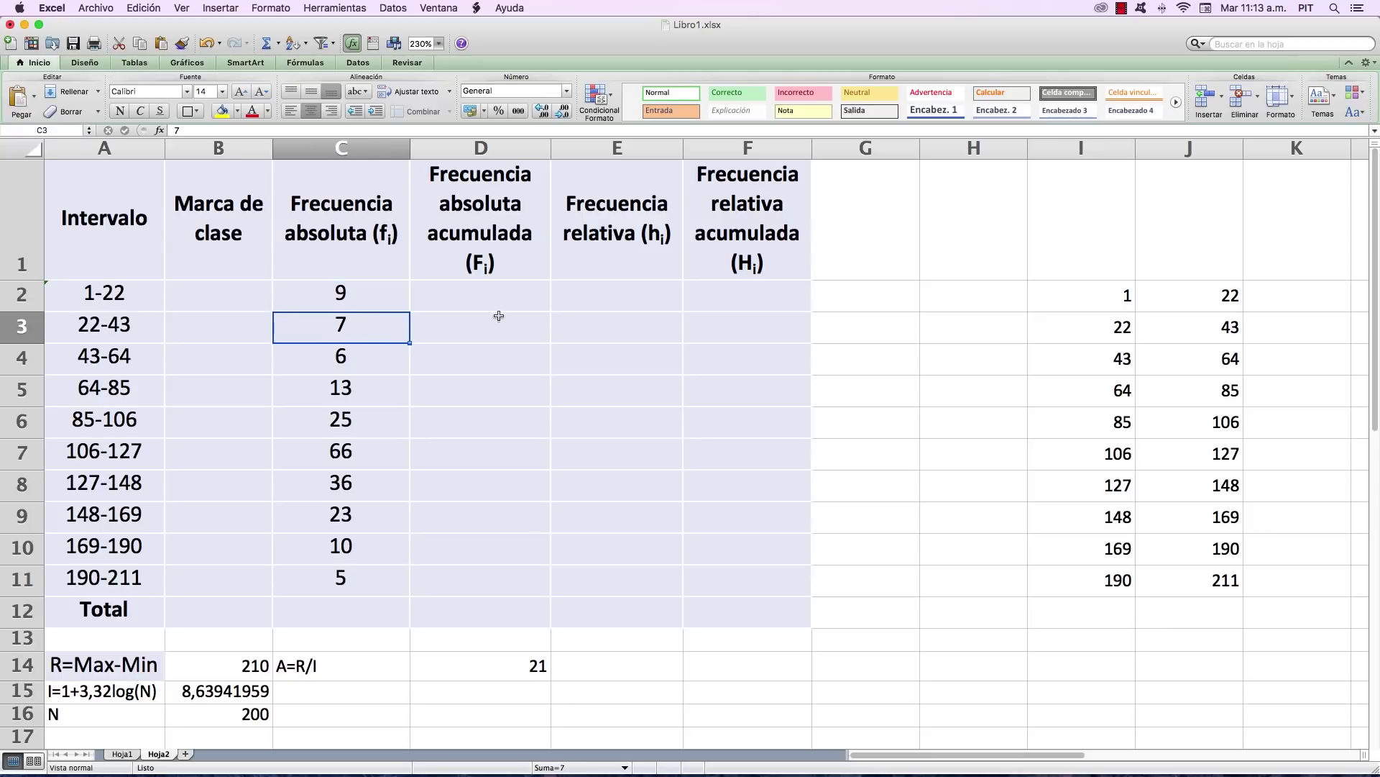
{"action": "left_click", "coordinate": [138, 301]}
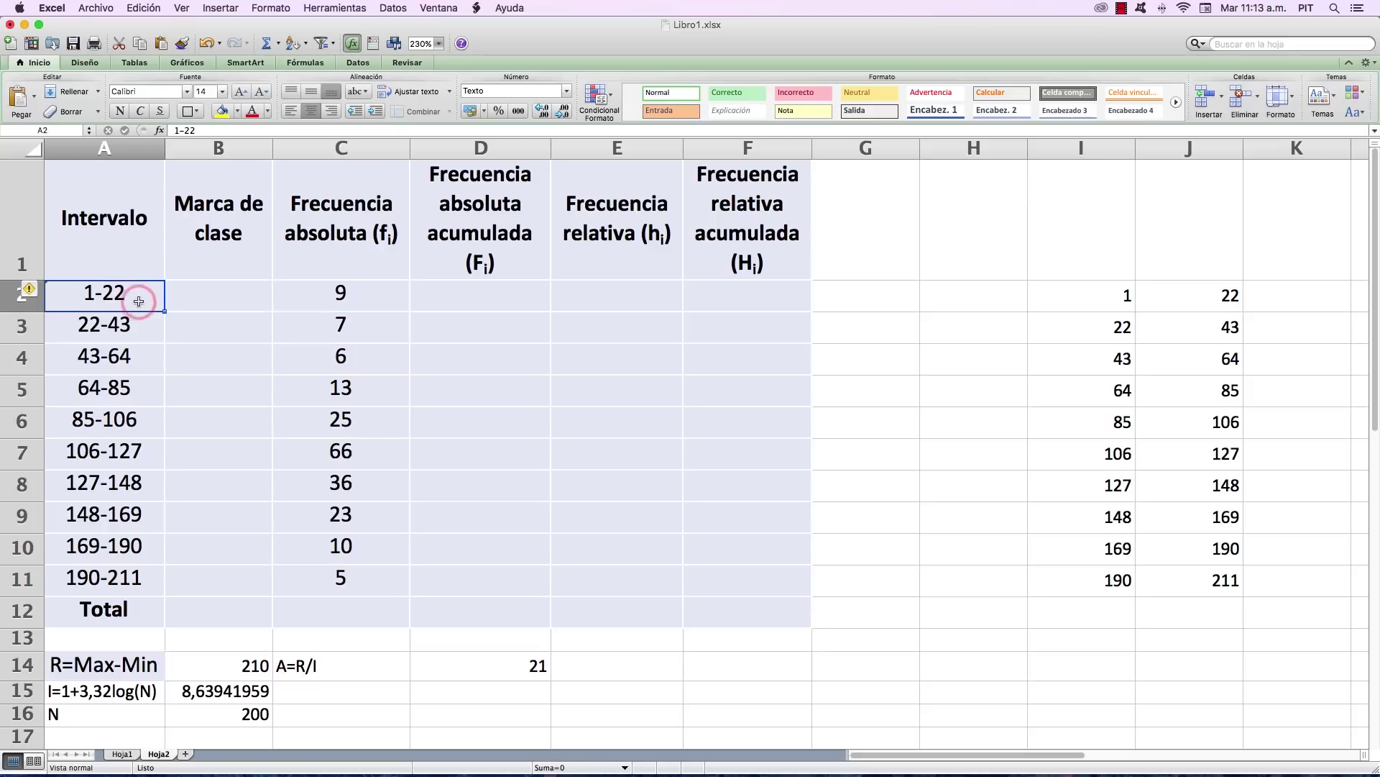
{"action": "left_click", "coordinate": [328, 305]}
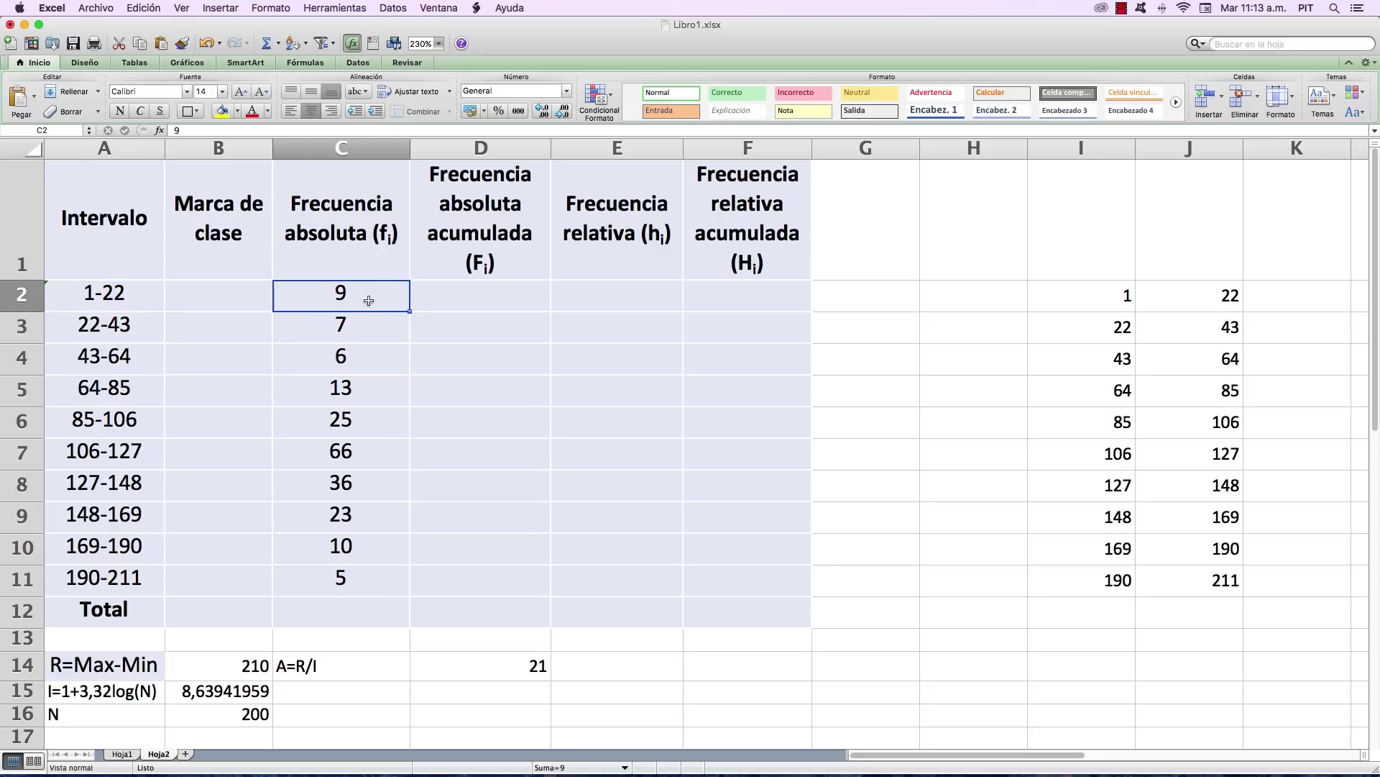
{"action": "left_click", "coordinate": [364, 325]}
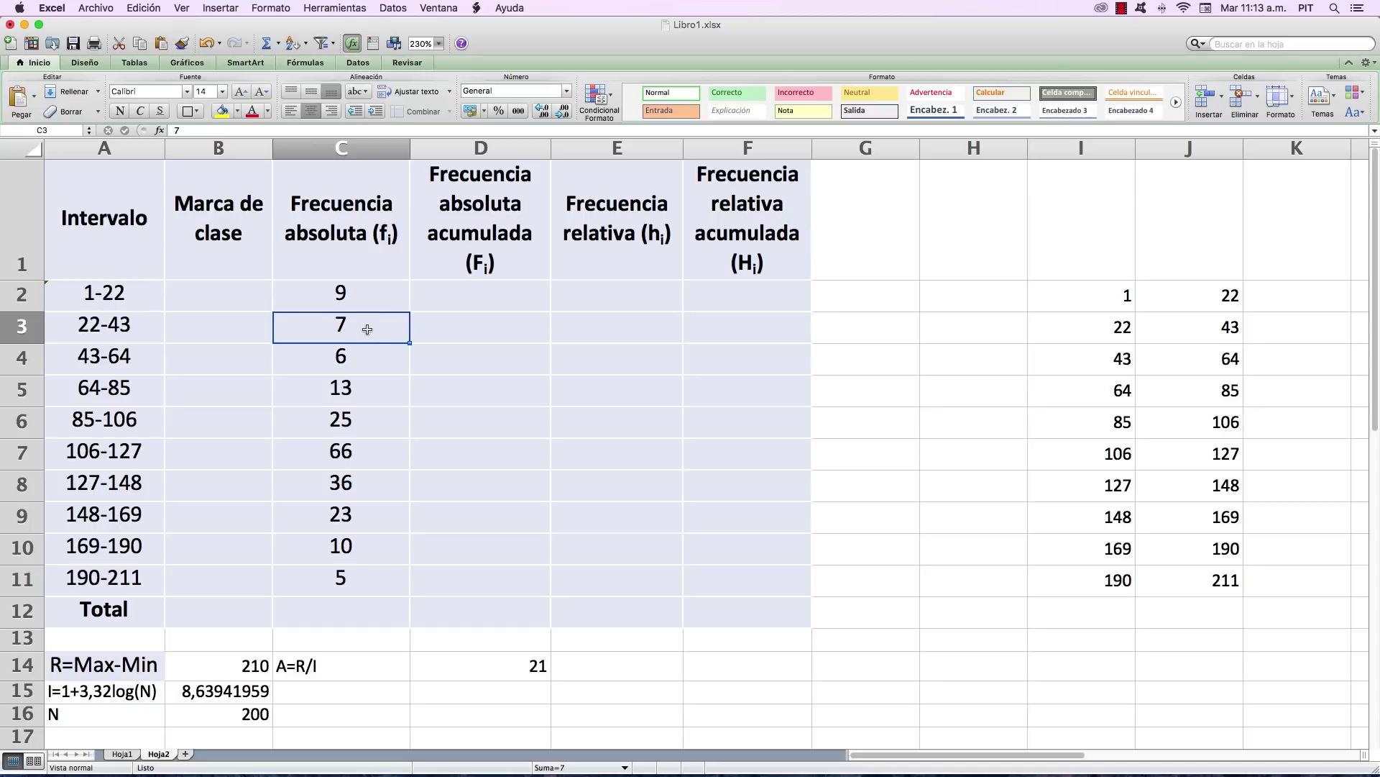
{"action": "left_click", "coordinate": [401, 360]}
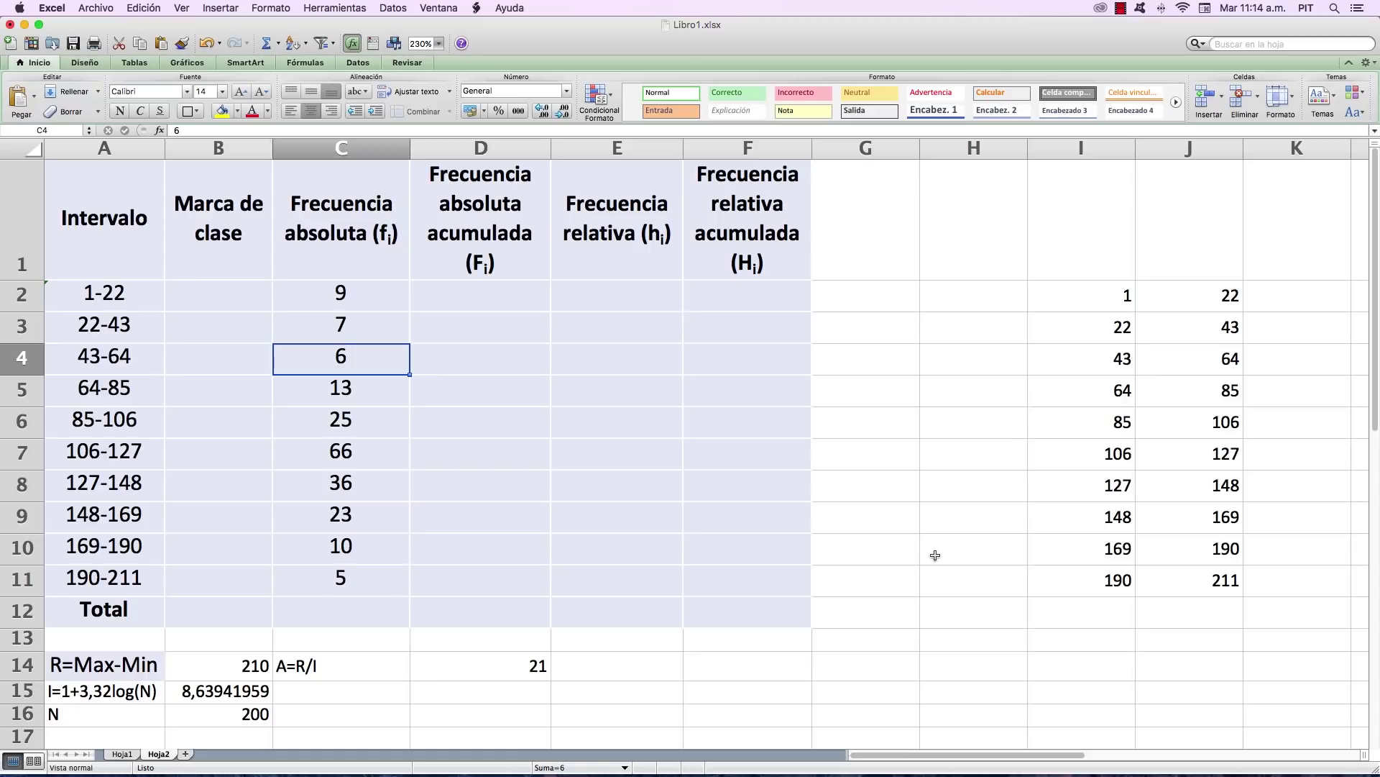
{"action": "left_click", "coordinate": [387, 396]}
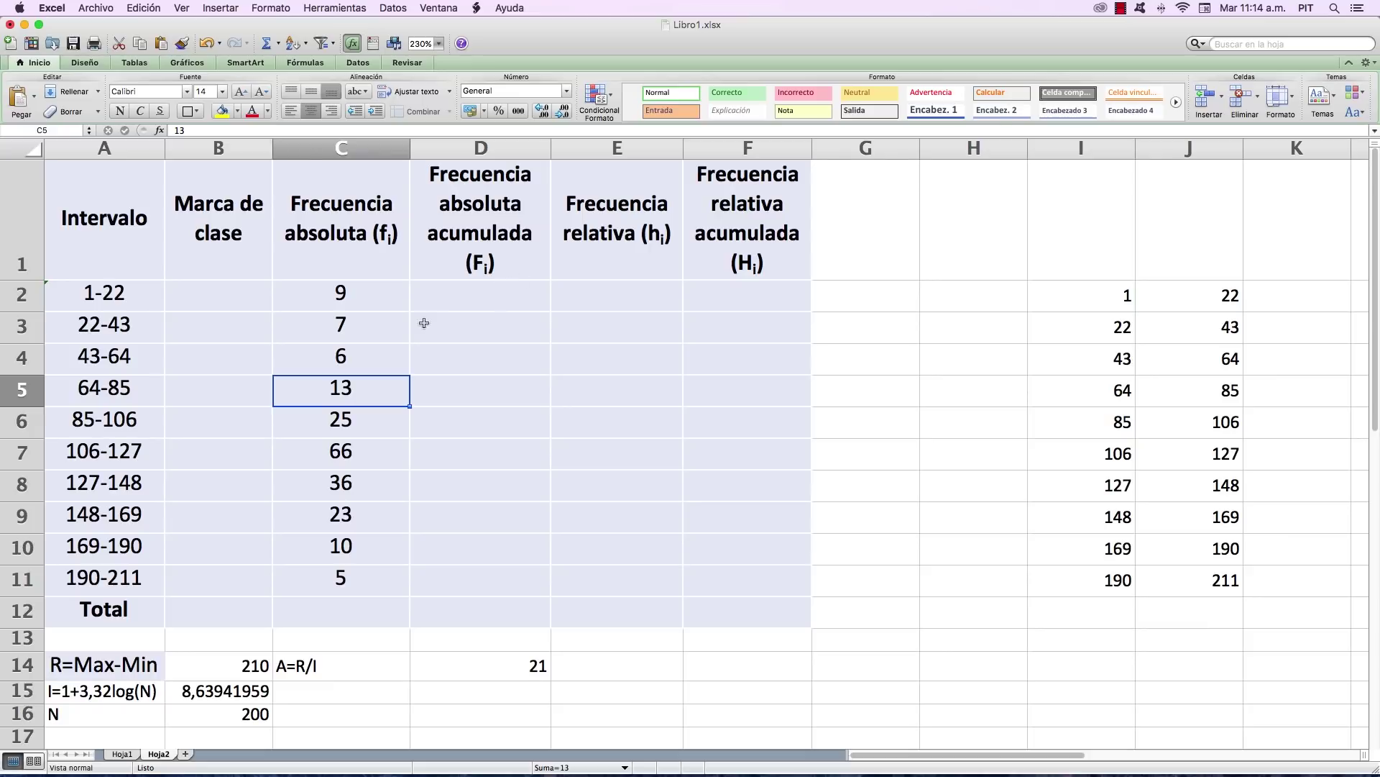
{"action": "left_click", "coordinate": [379, 429]}
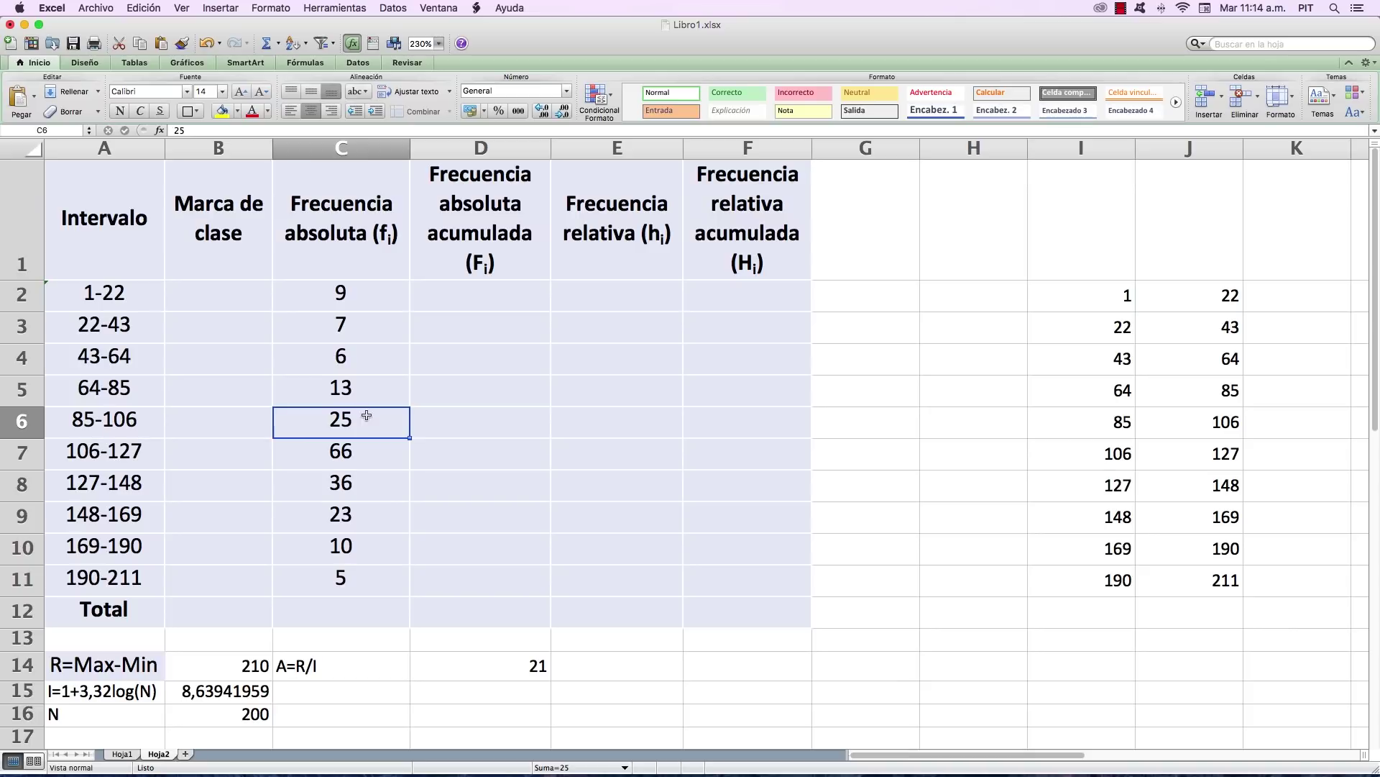
{"action": "left_click", "coordinate": [373, 458]}
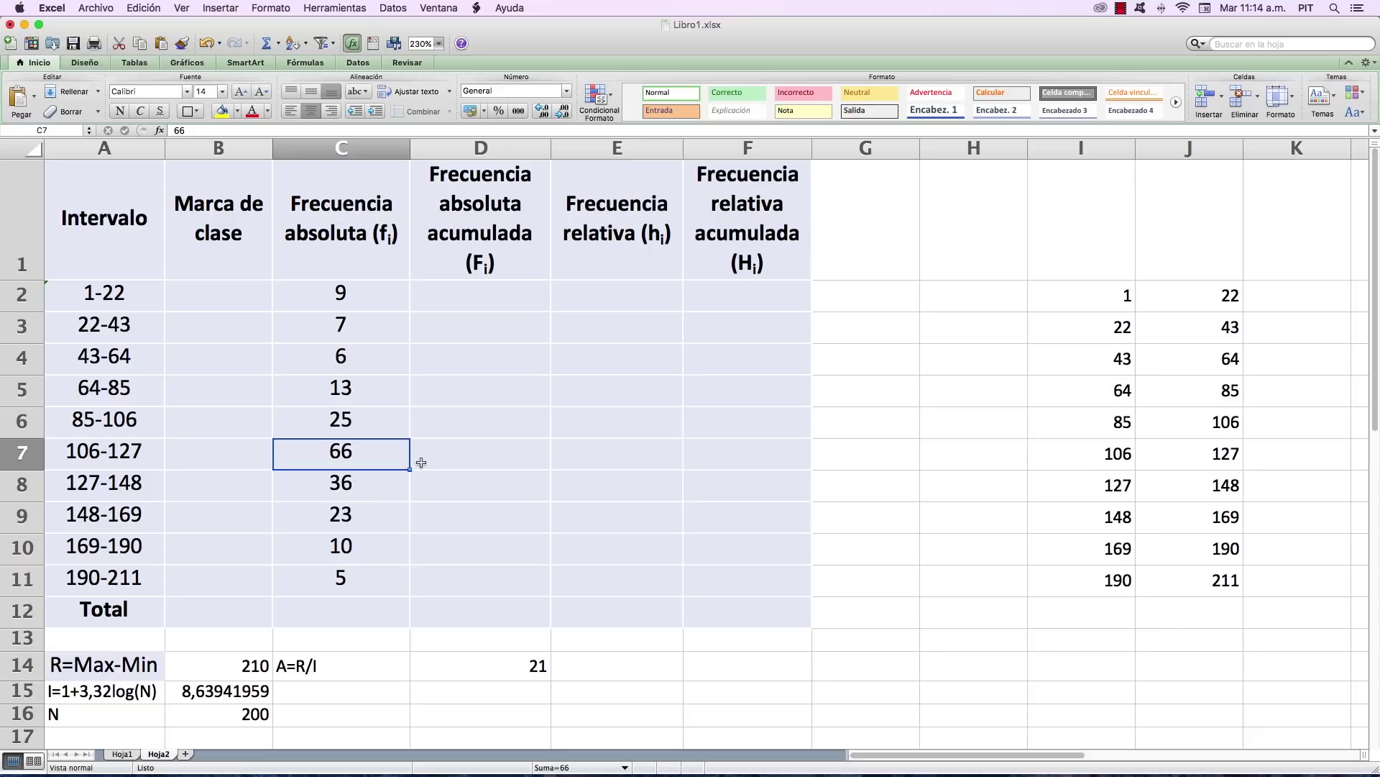
{"action": "left_click", "coordinate": [143, 461]}
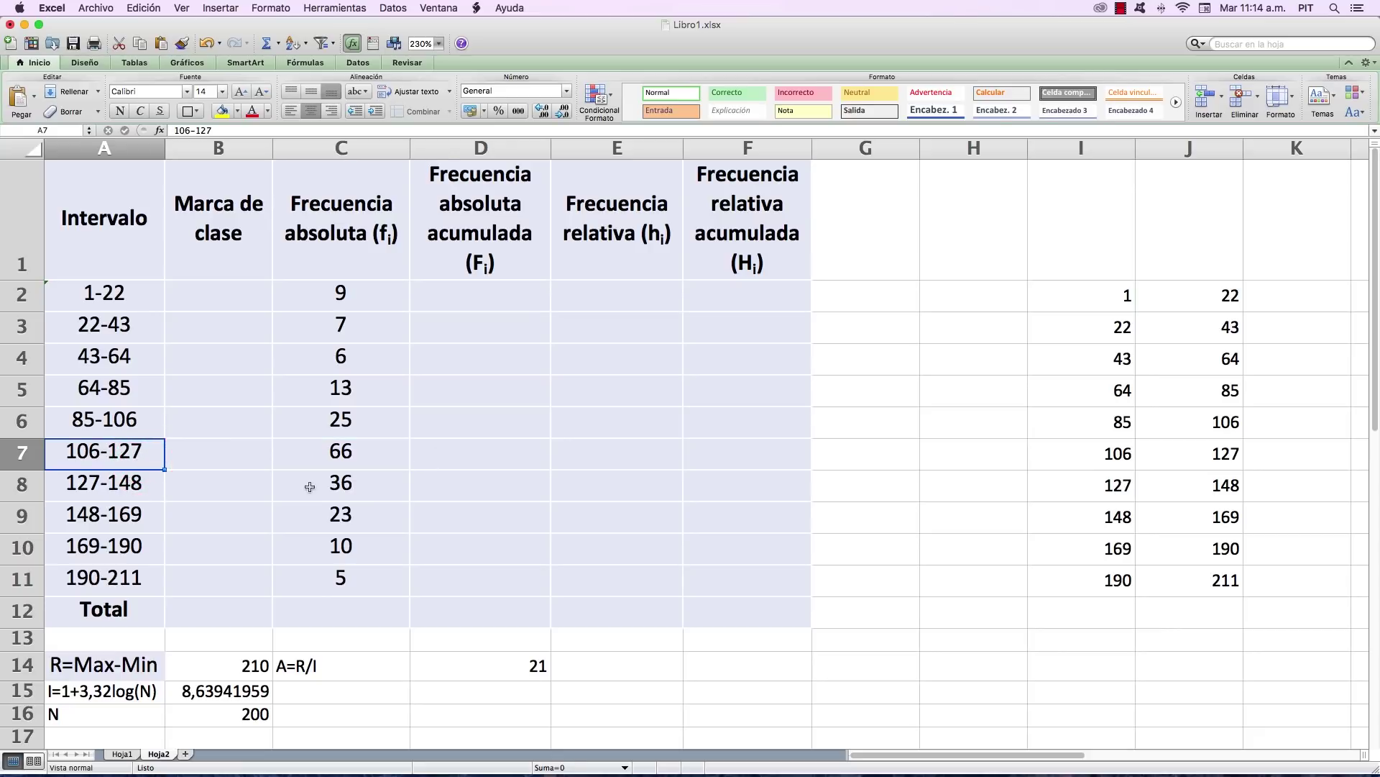
Examine the absolute frequencies in C8 to C11 against their class intervals, from 127-148 through 190-211.
{"action": "left_click", "coordinate": [350, 484]}
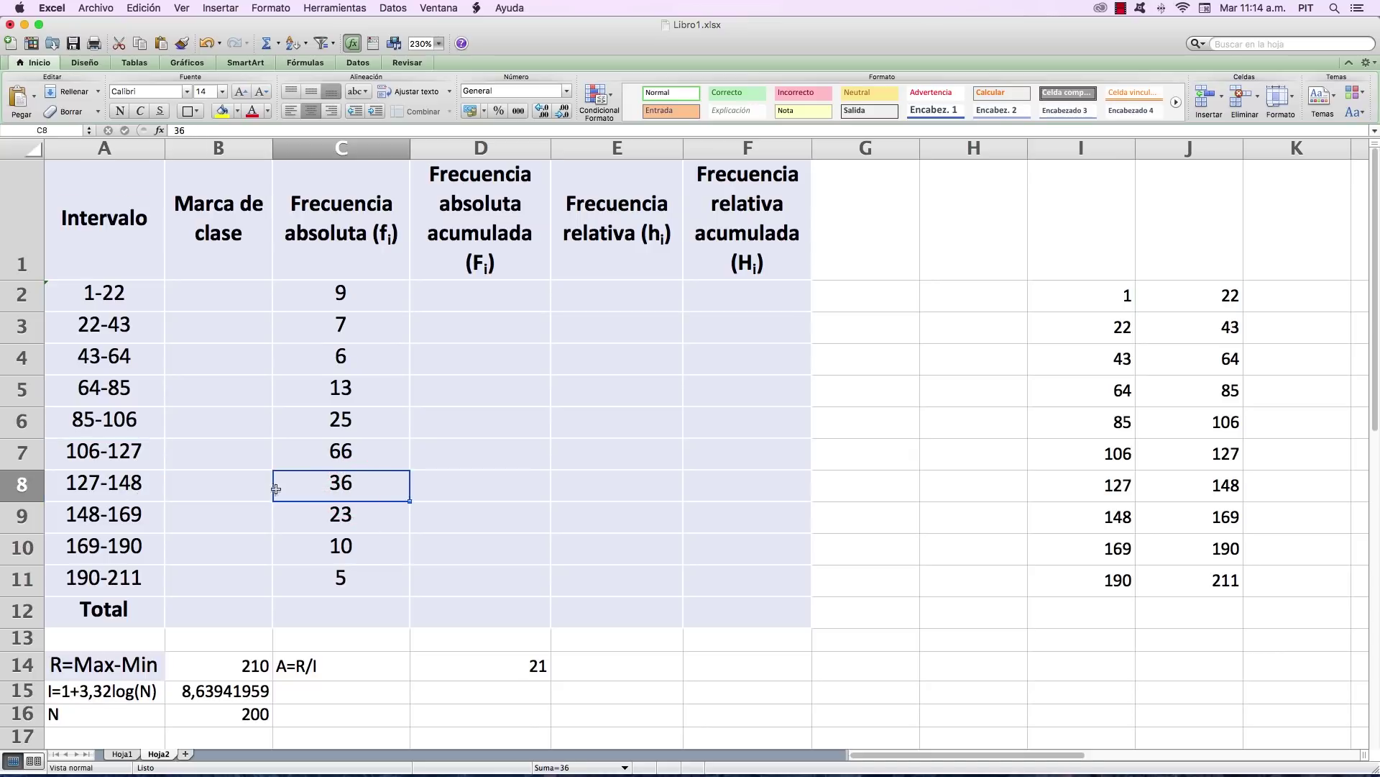
{"action": "left_click", "coordinate": [127, 492]}
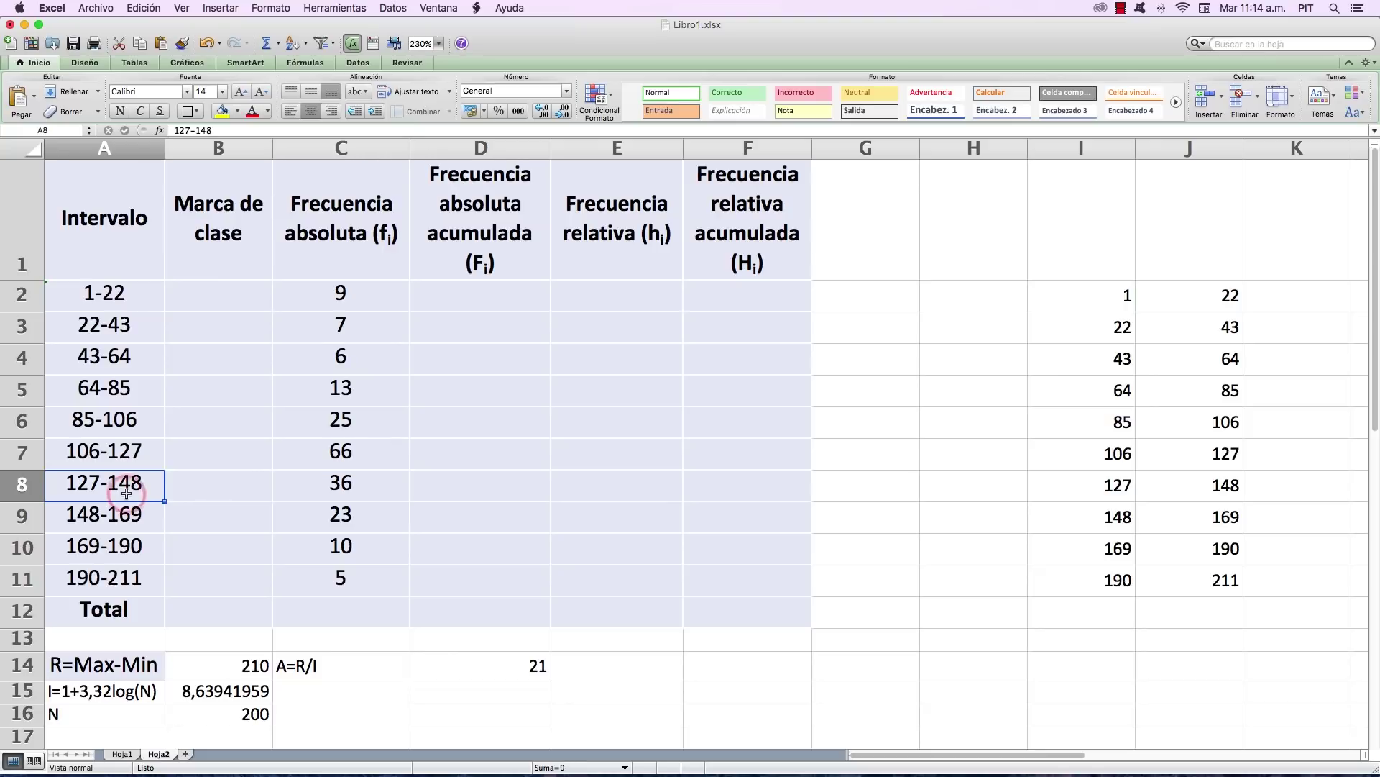
{"action": "left_click", "coordinate": [331, 515]}
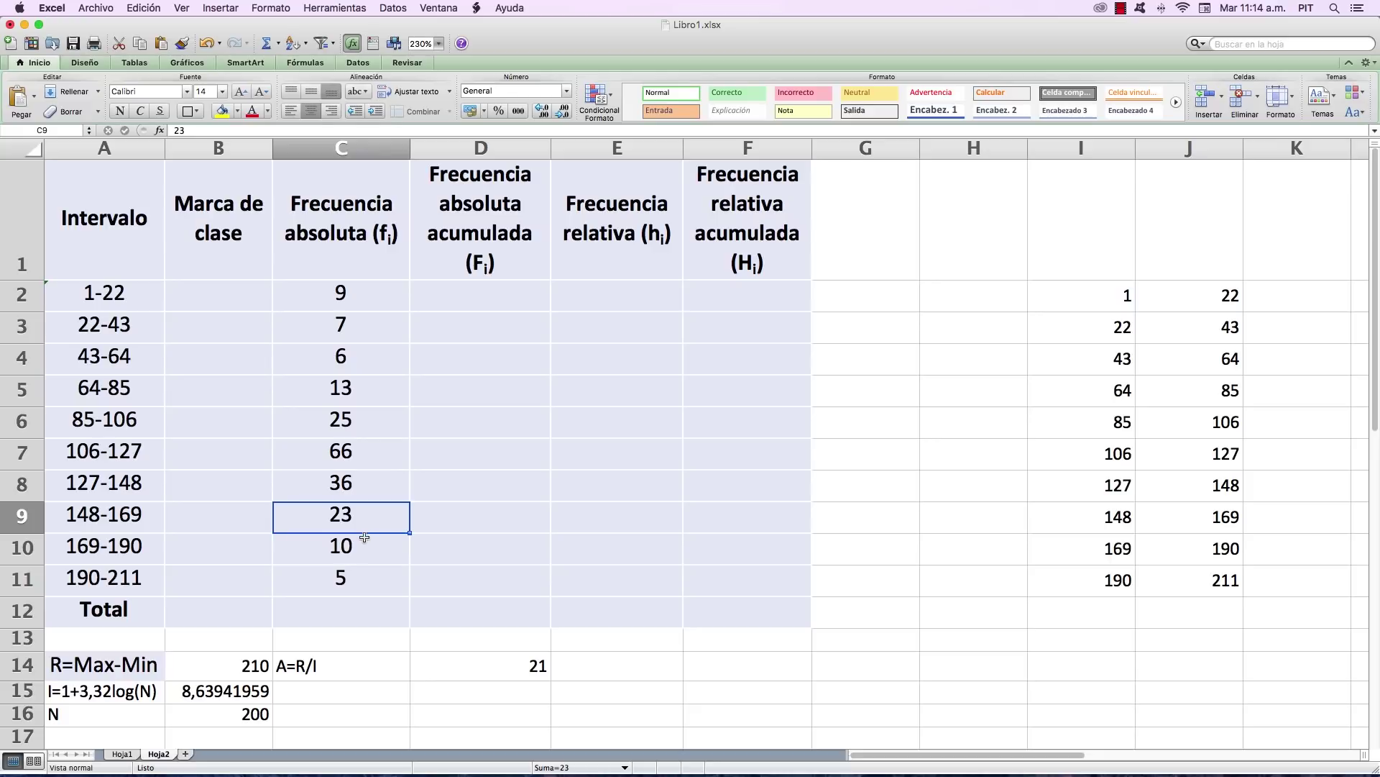
{"action": "key", "text": "Down"}
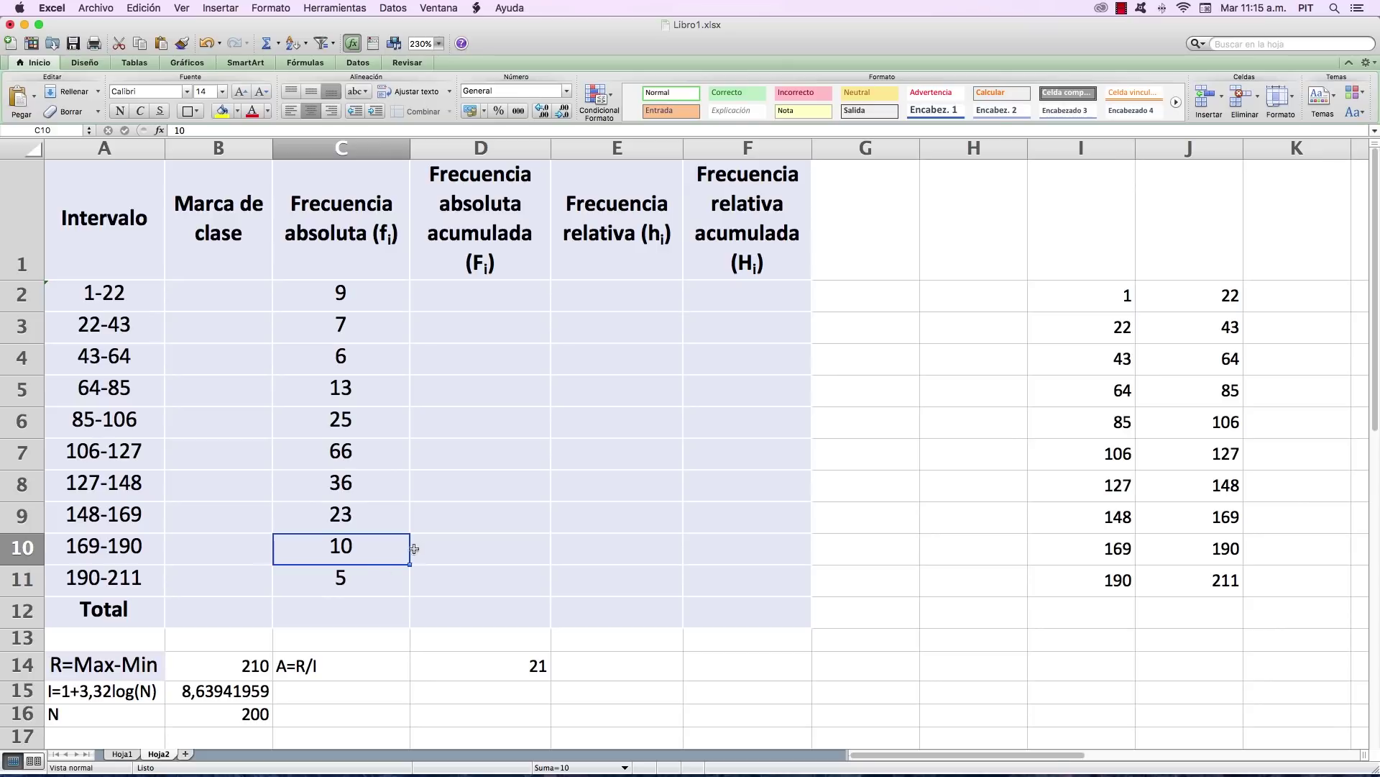
{"action": "left_click", "coordinate": [384, 583]}
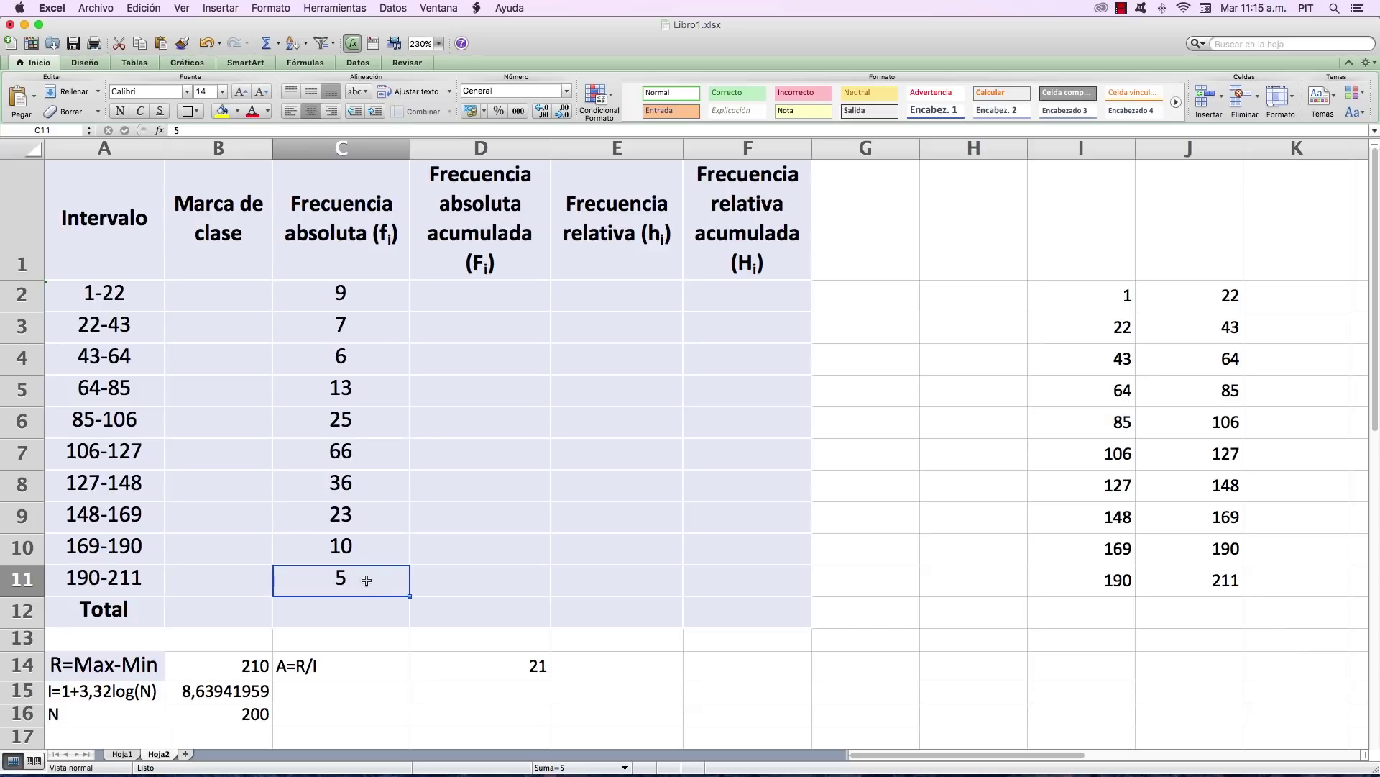
Total the absolute frequencies in C12 with the formula =SUMA(C2:C11).
{"action": "left_click", "coordinate": [363, 610]}
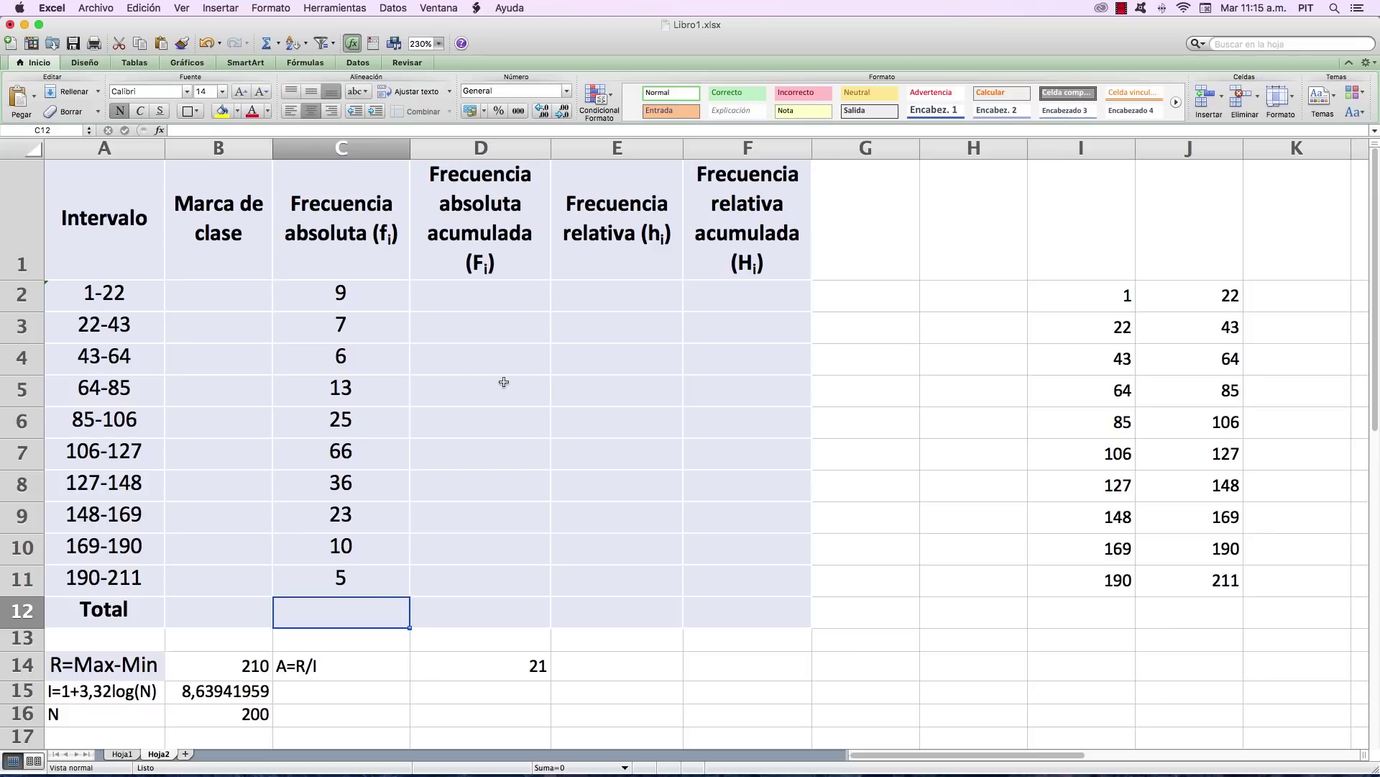
{"action": "type", "text": "="}
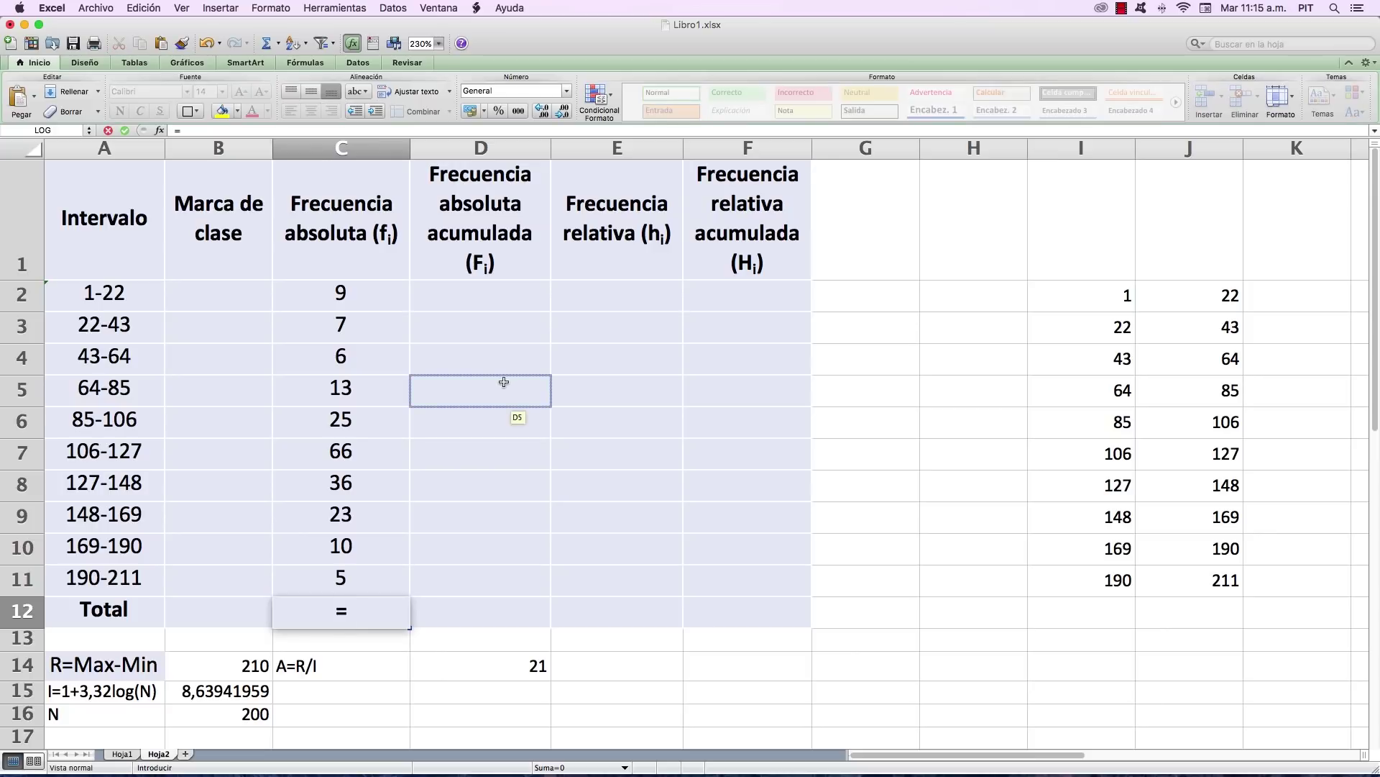
{"action": "type", "text": "su"}
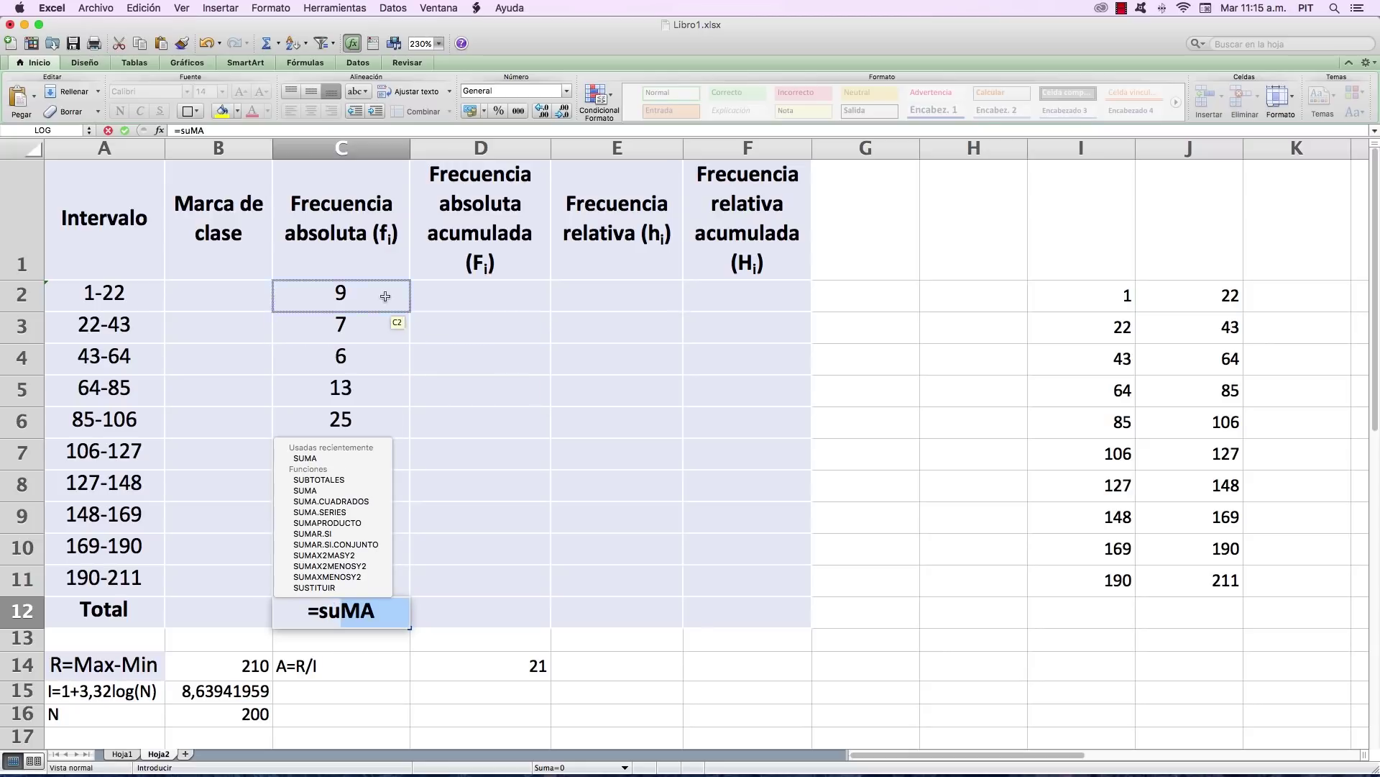
{"action": "double_click", "coordinate": [317, 461]}
{"action": "left_click", "coordinate": [318, 464]}
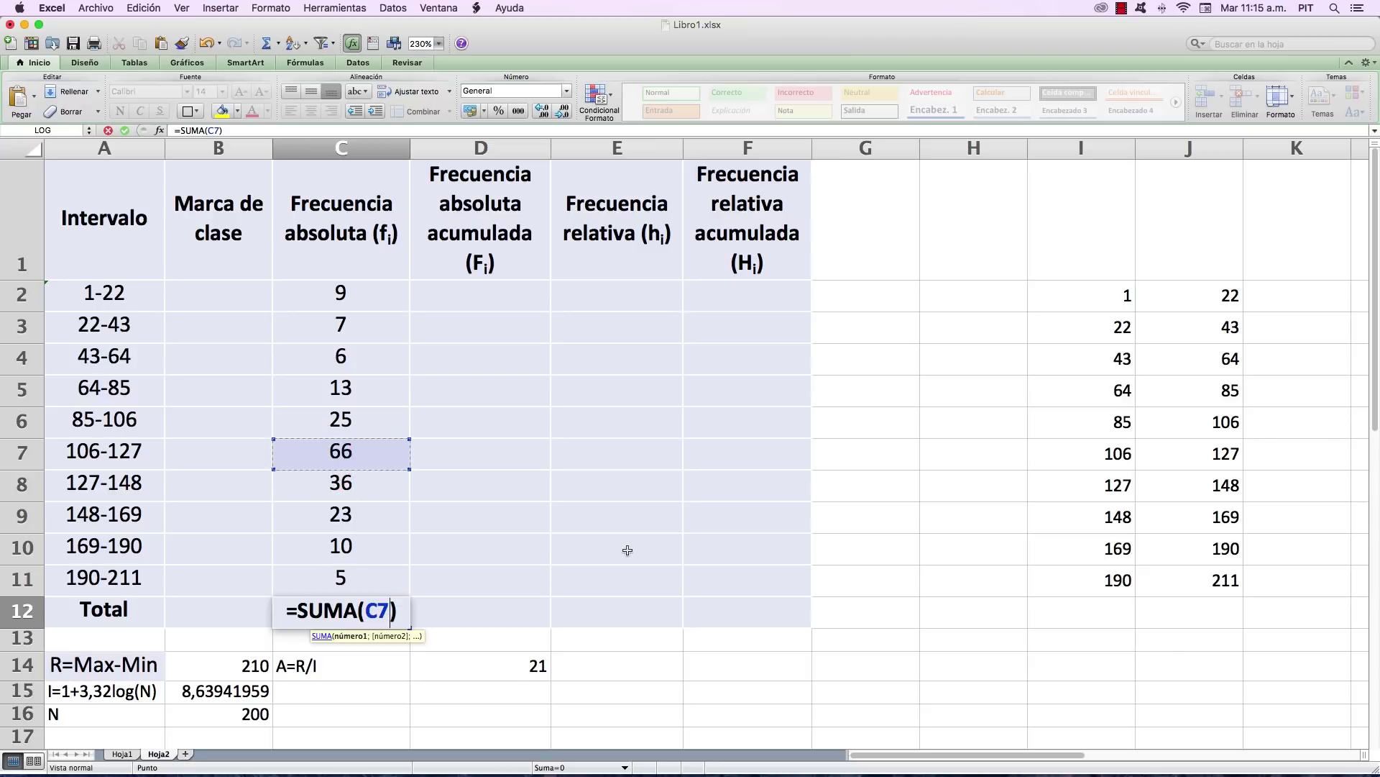
{"action": "key", "text": "BackSpace"}
{"action": "key", "text": "BackSpace"}
{"action": "left_click", "coordinate": [364, 294]}
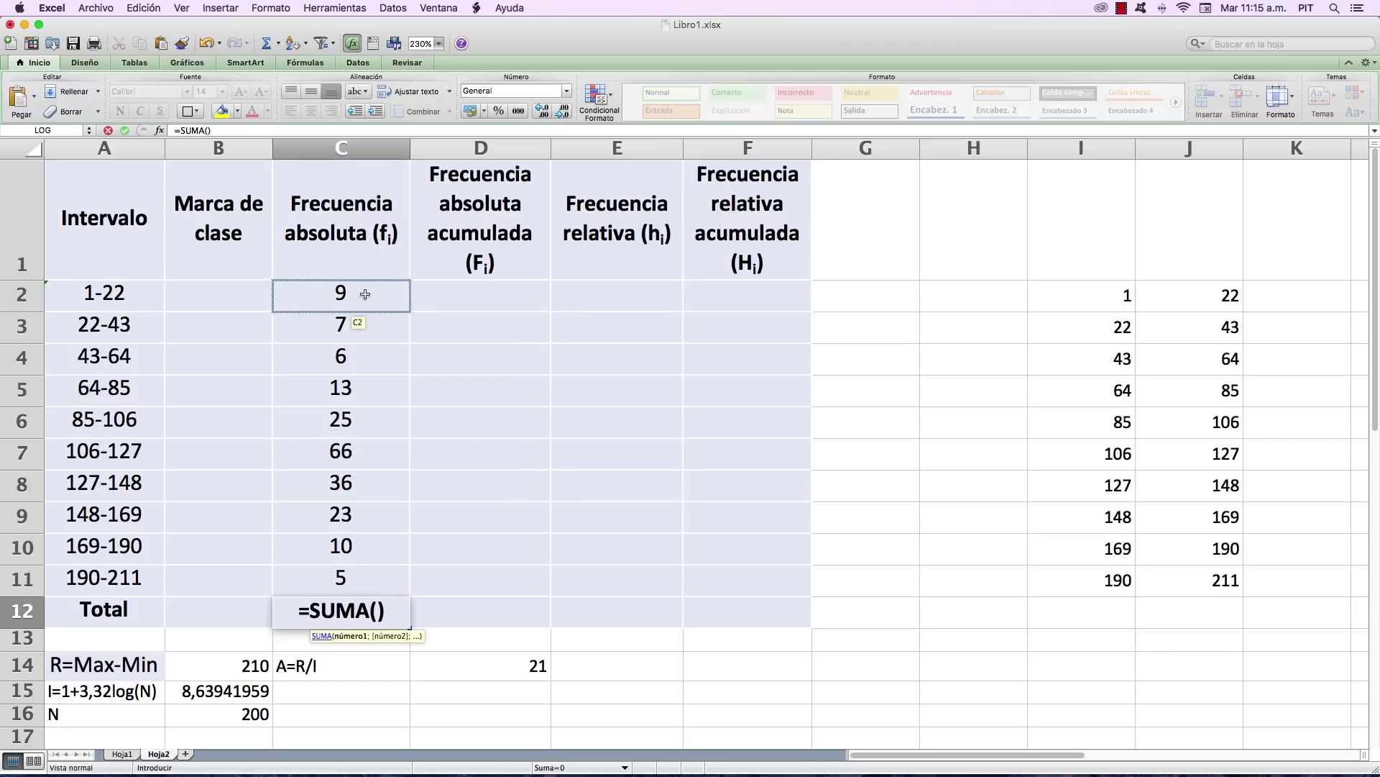
{"action": "left_click_drag", "start_coordinate": [366, 296], "coordinate": [366, 567]}
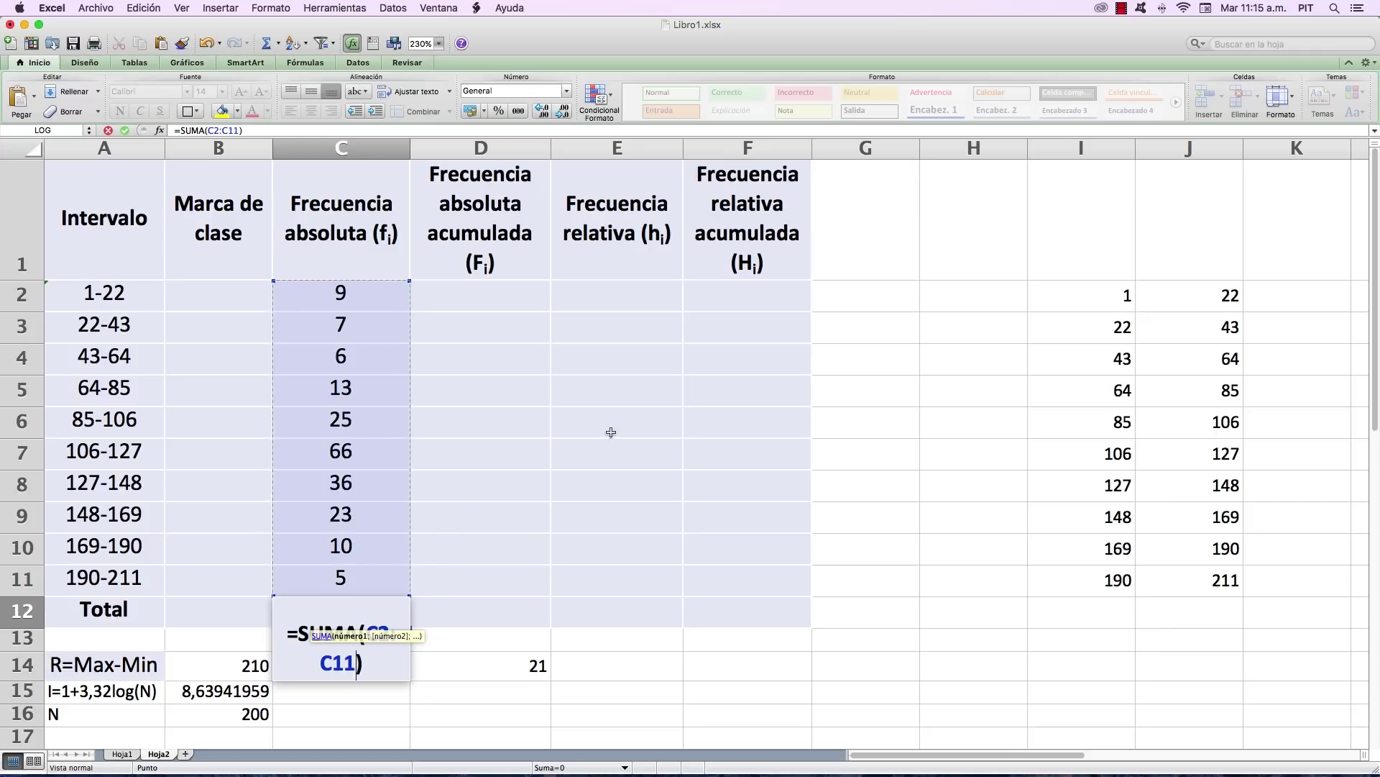
{"action": "key", "text": "Return"}
{"action": "key", "text": "Up"}
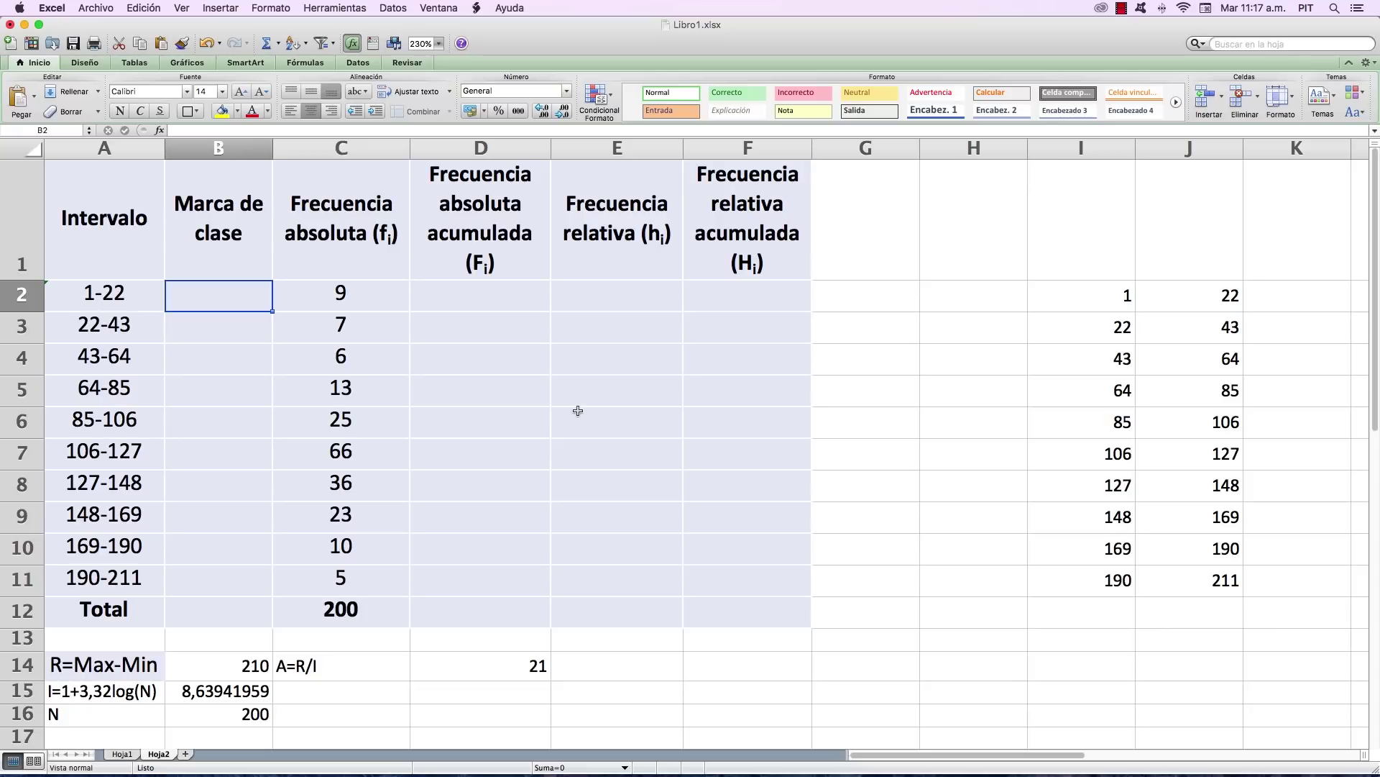
Add the symbol to the class mark heading in B1 so it reads "Marca de clase (Xi)".
{"action": "left_click", "coordinate": [200, 235]}
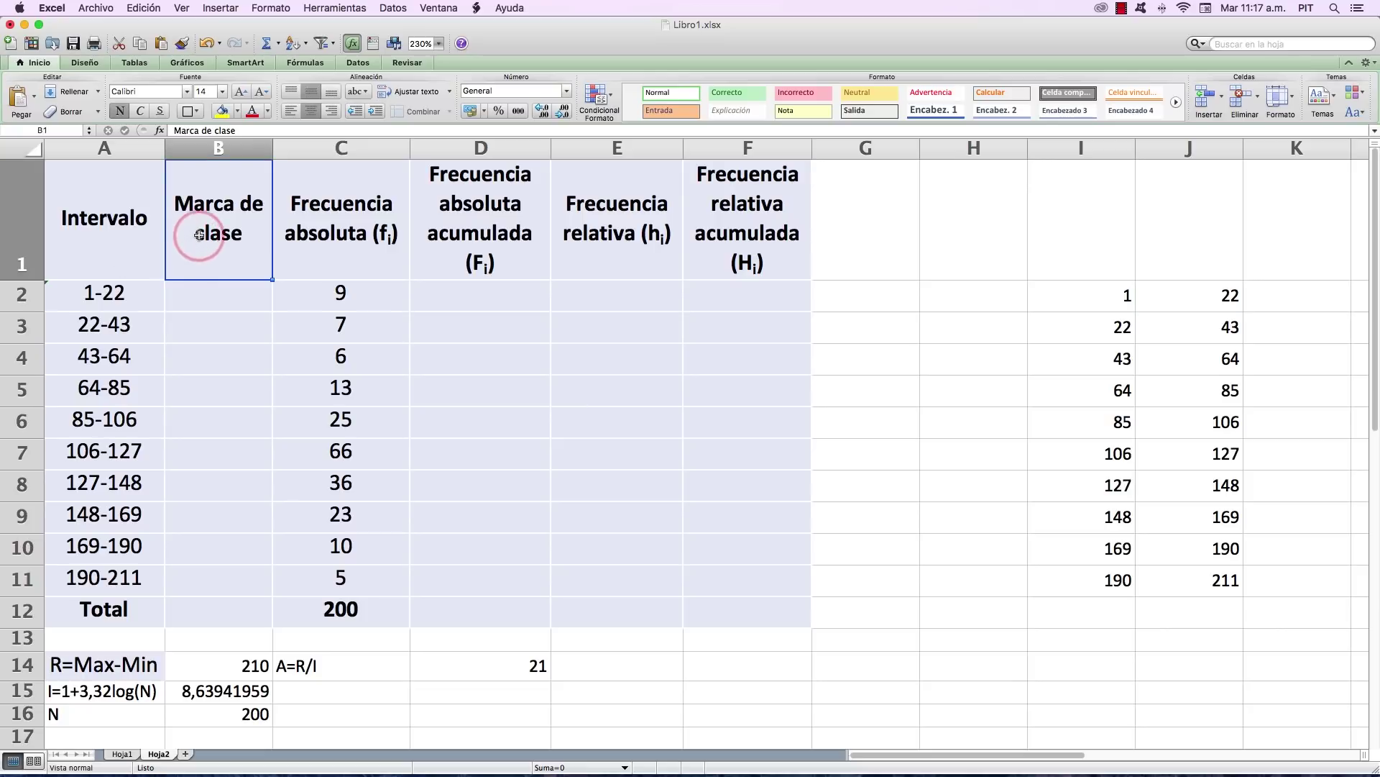
{"action": "left_click", "coordinate": [270, 131]}
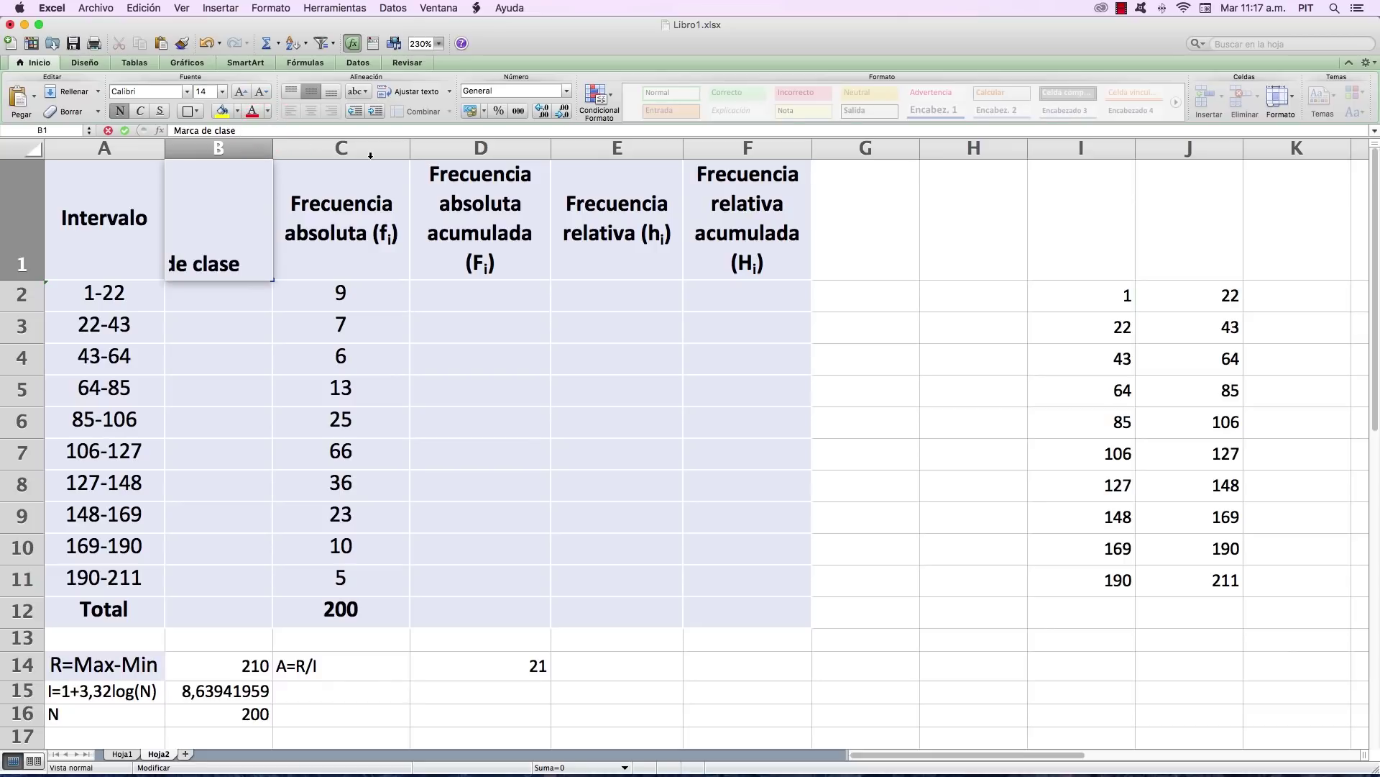
{"action": "type", "text": "(Xi)"}
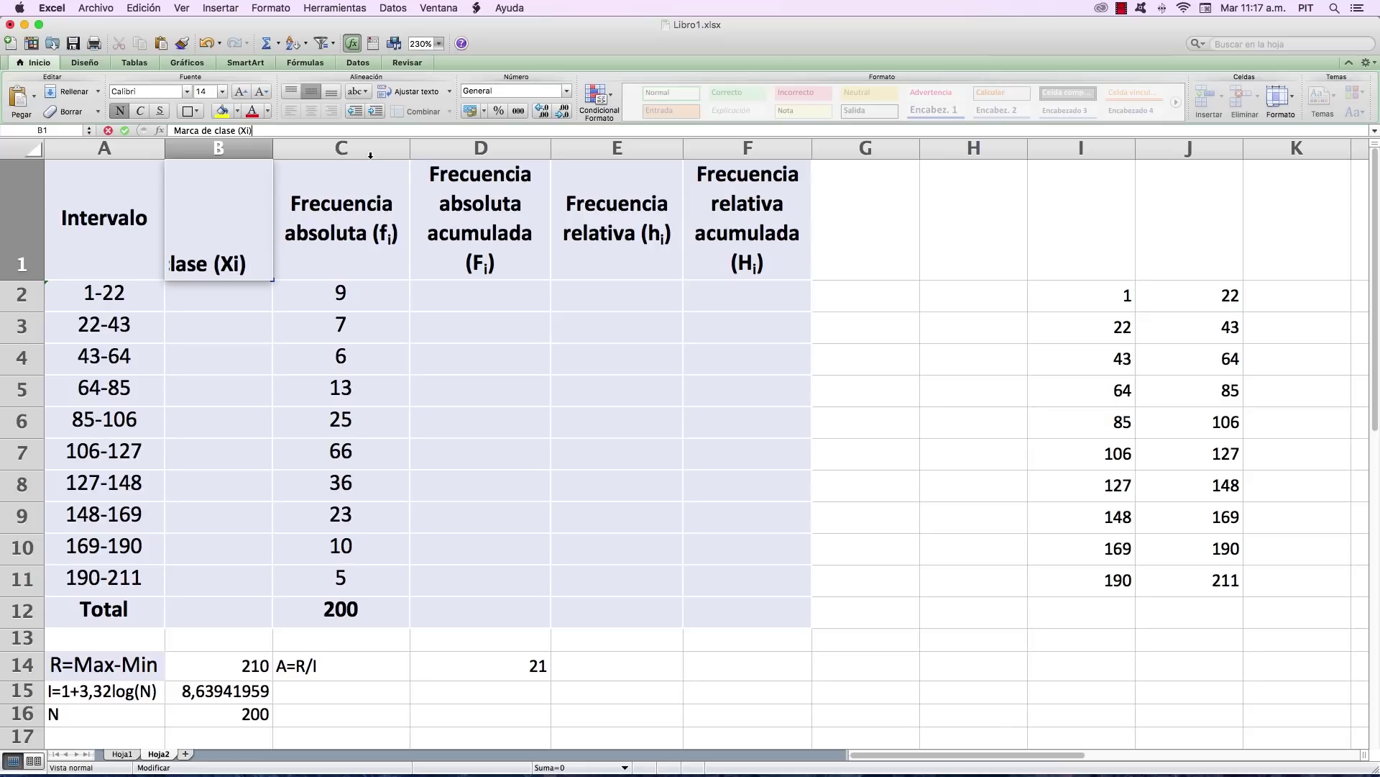
{"action": "key", "text": "Return"}
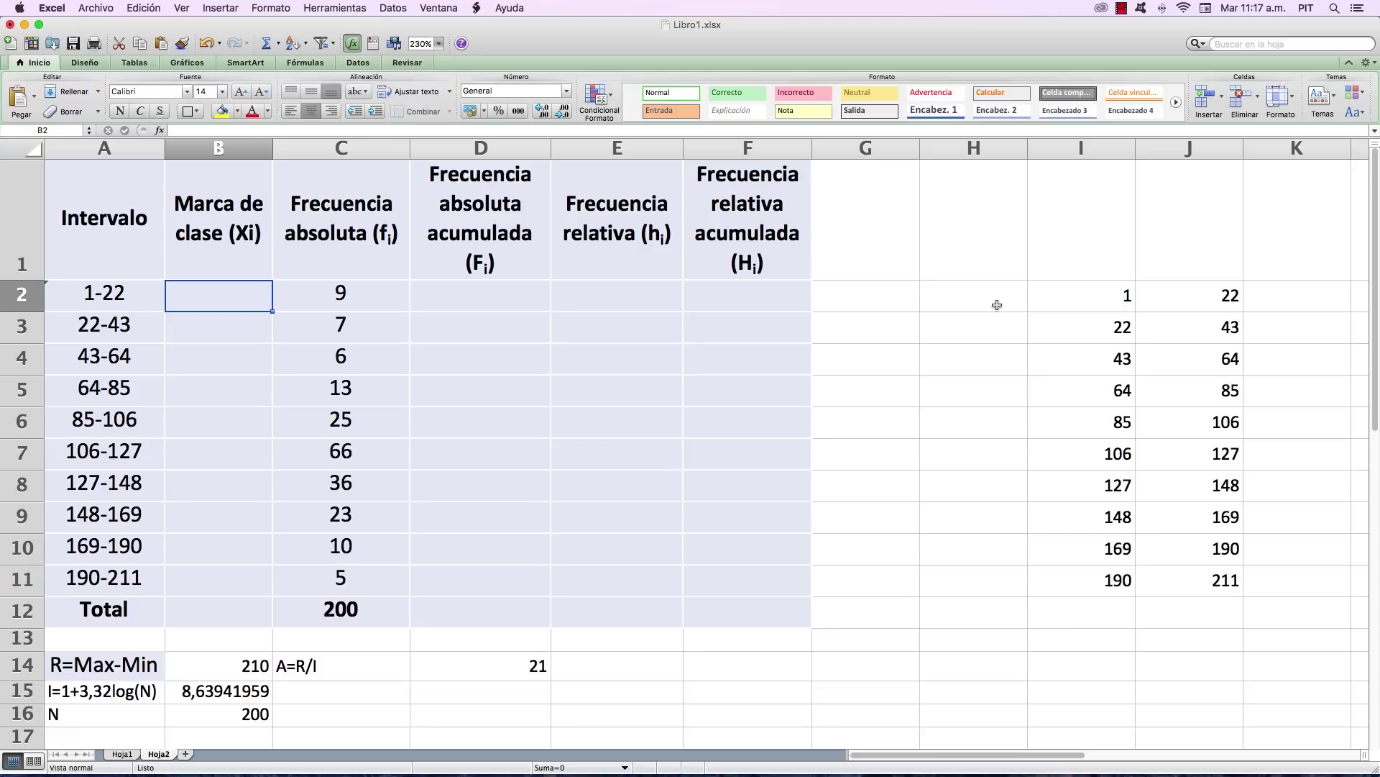
Review each pair of lower and upper class limits in columns I and J, from row 2 to row 11.
{"action": "left_click", "coordinate": [1114, 301]}
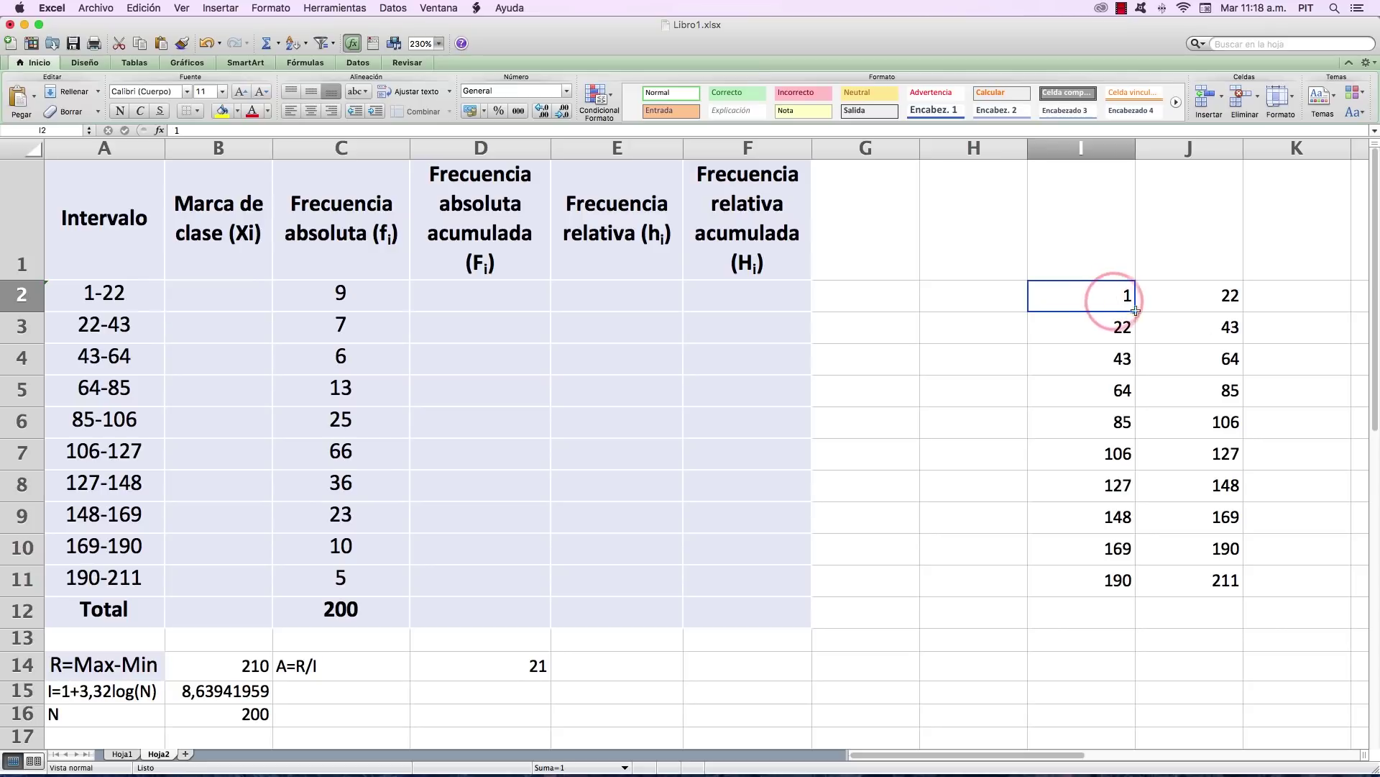
{"action": "left_click", "coordinate": [1224, 302]}
{"action": "left_click", "coordinate": [1125, 333]}
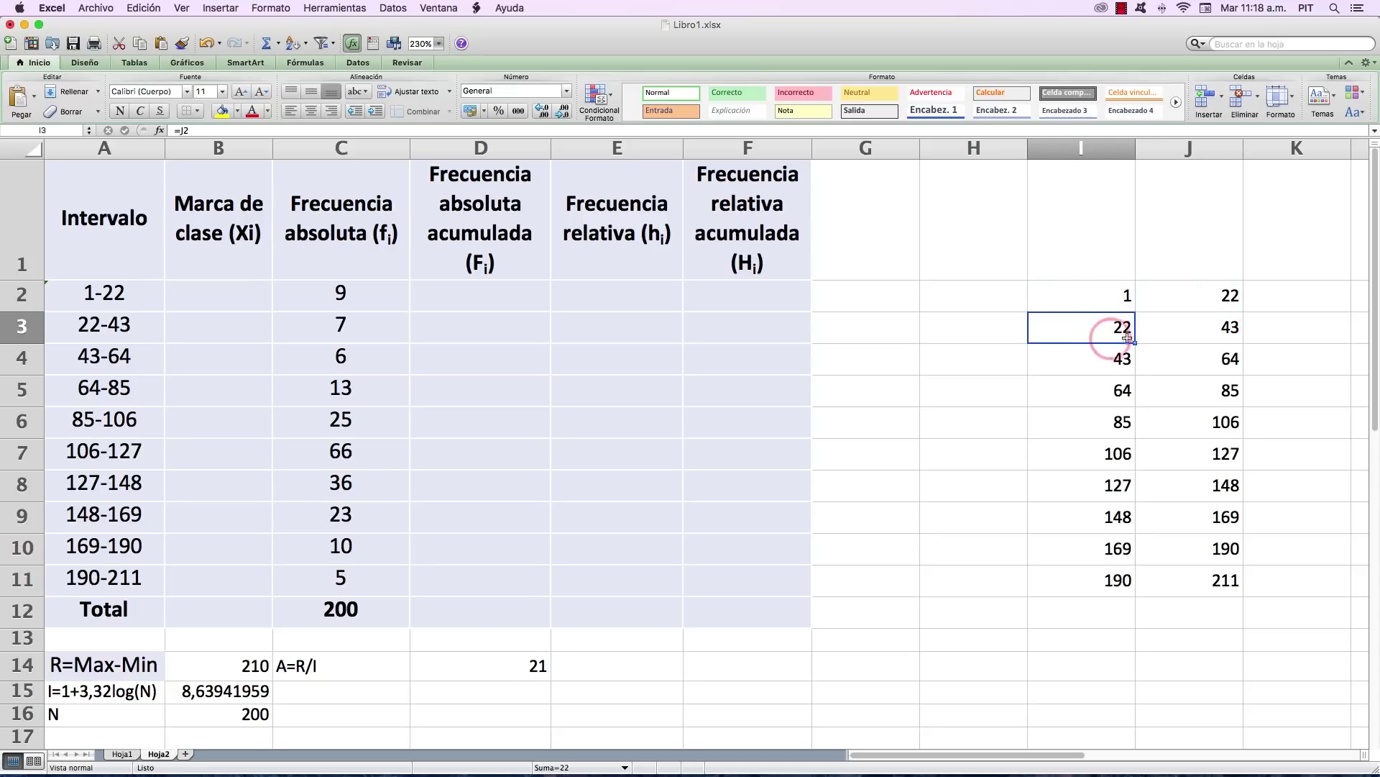
{"action": "left_click", "coordinate": [1177, 330]}
{"action": "left_click", "coordinate": [1129, 362]}
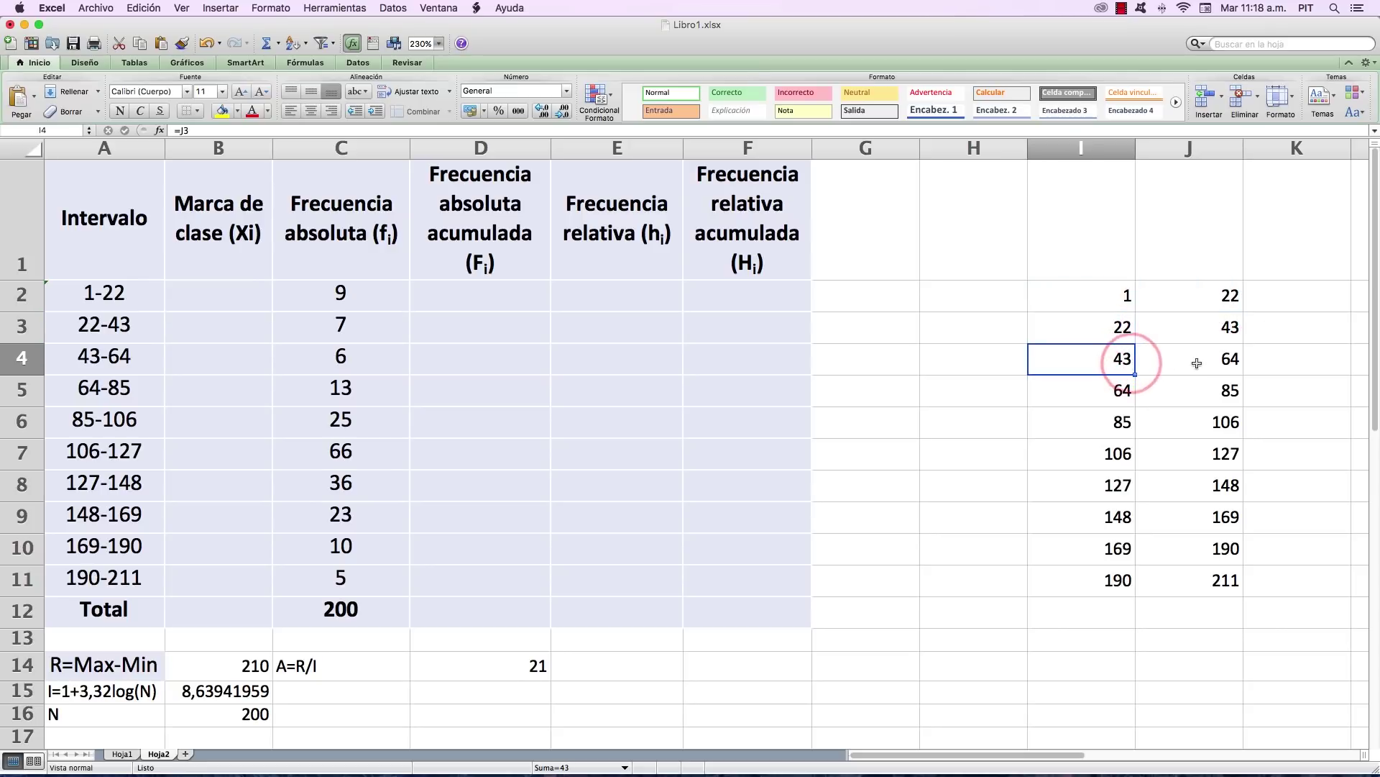
{"action": "left_click", "coordinate": [1195, 363]}
{"action": "left_click", "coordinate": [1130, 392]}
{"action": "left_click", "coordinate": [1191, 392]}
{"action": "left_click", "coordinate": [1128, 426]}
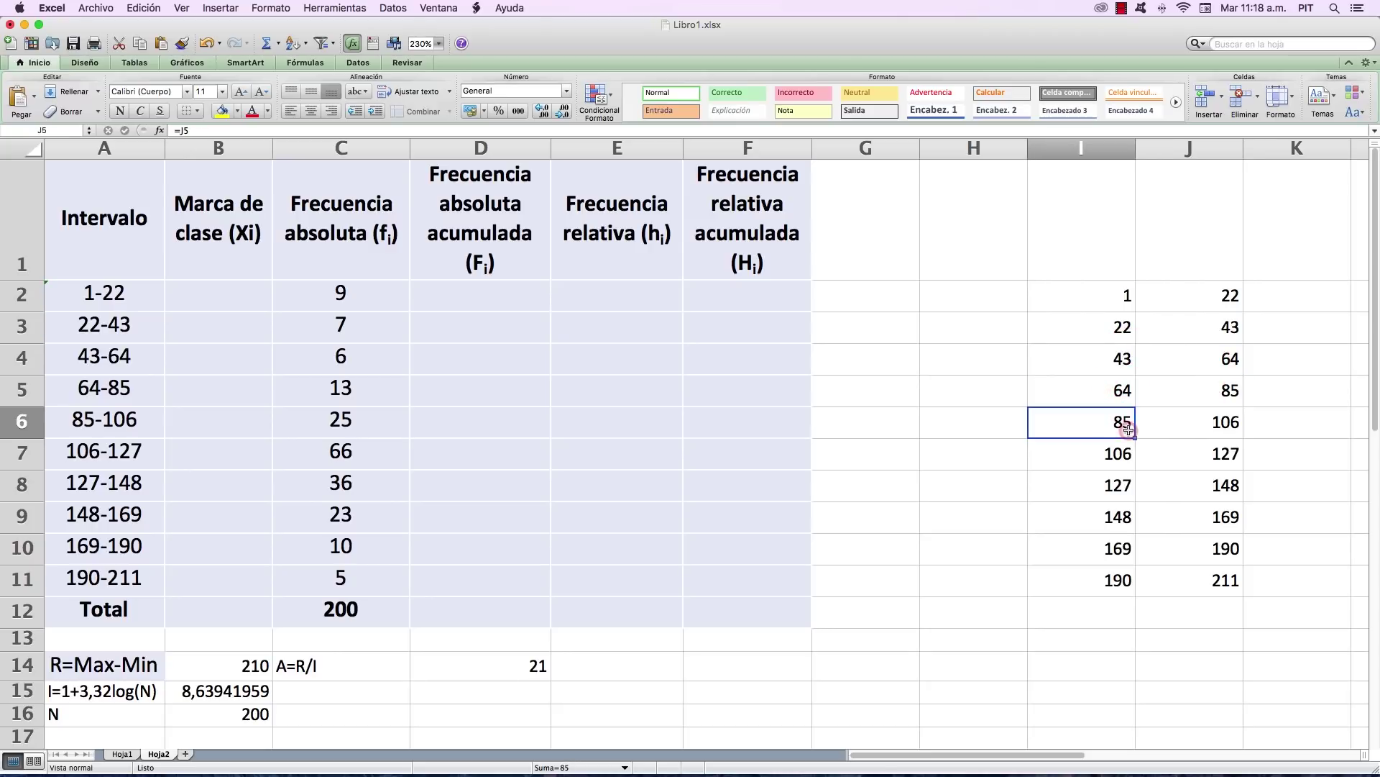
{"action": "left_click", "coordinate": [1231, 430]}
{"action": "left_click", "coordinate": [1122, 458]}
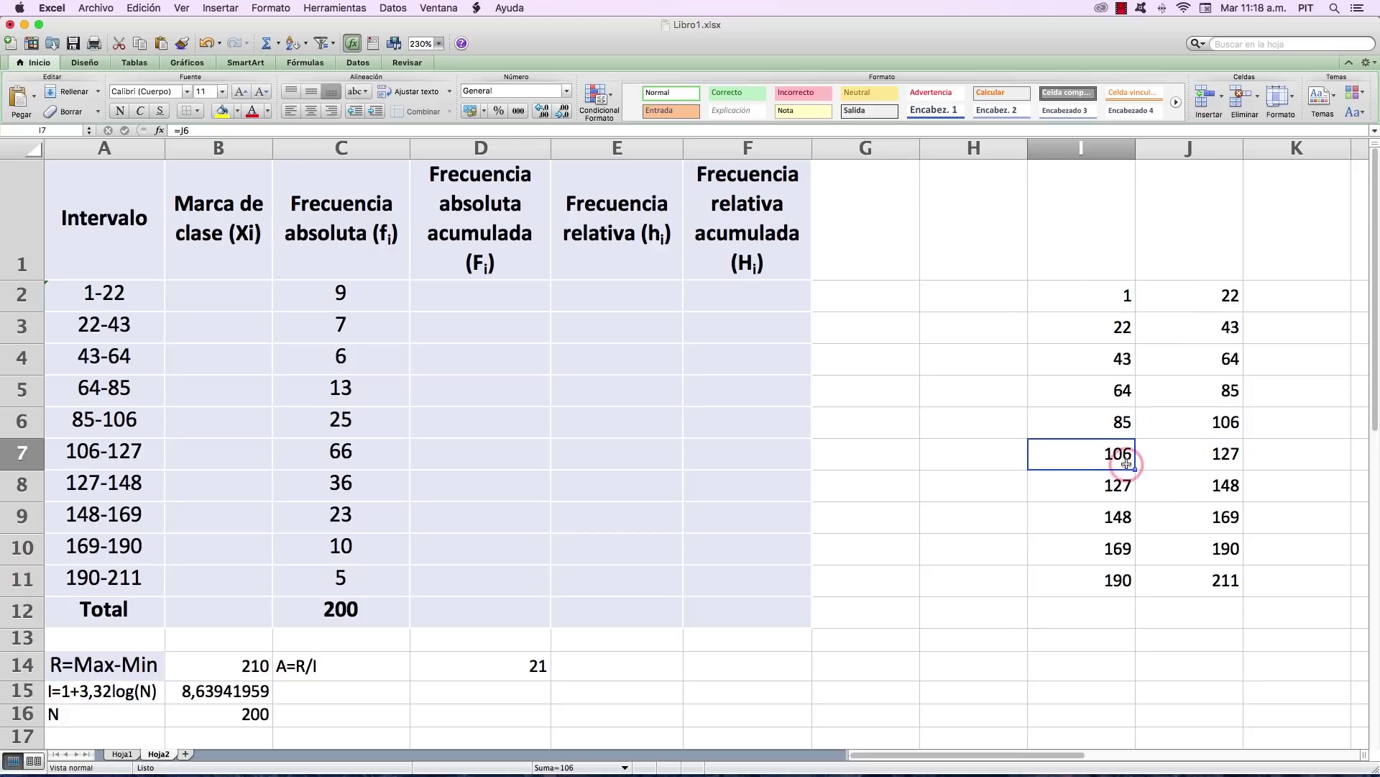
{"action": "left_click", "coordinate": [1182, 461]}
{"action": "left_click", "coordinate": [1111, 489]}
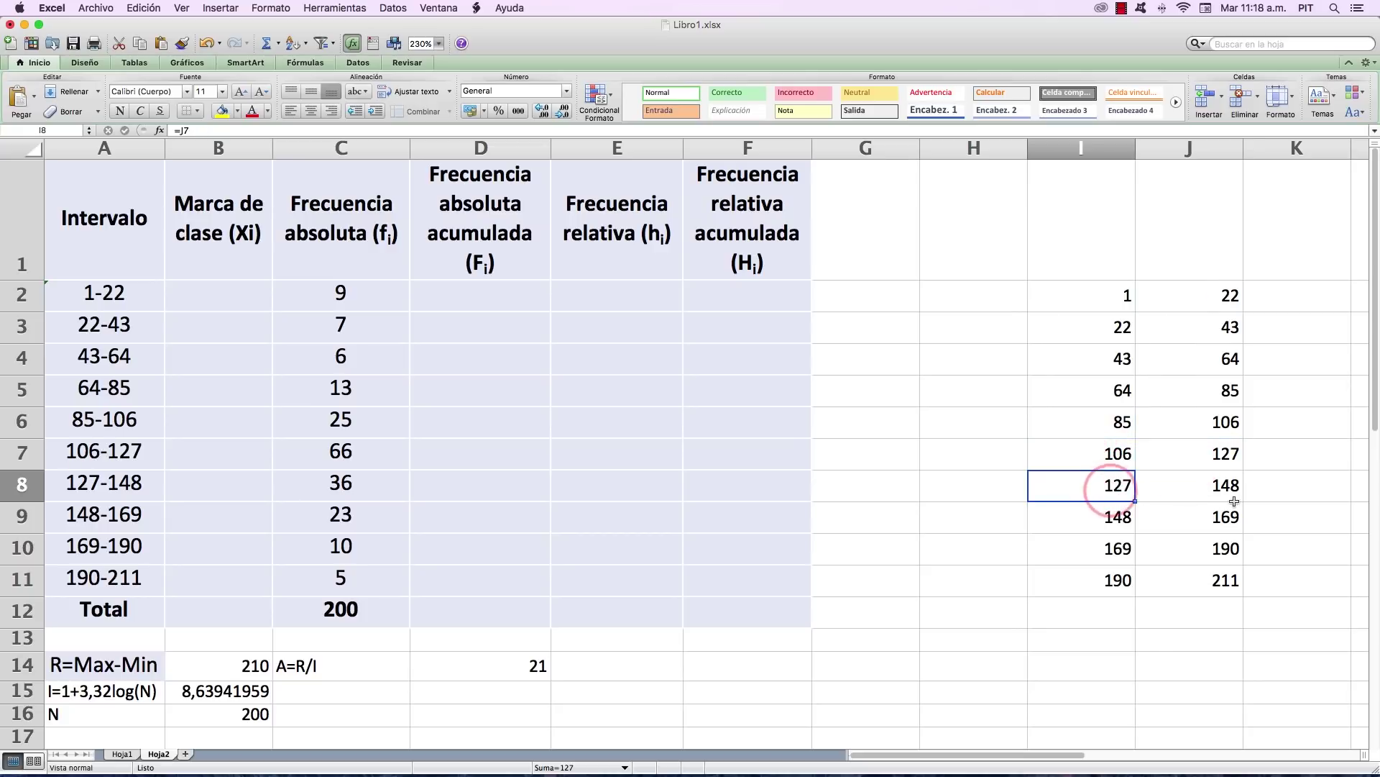
{"action": "left_click", "coordinate": [1219, 499]}
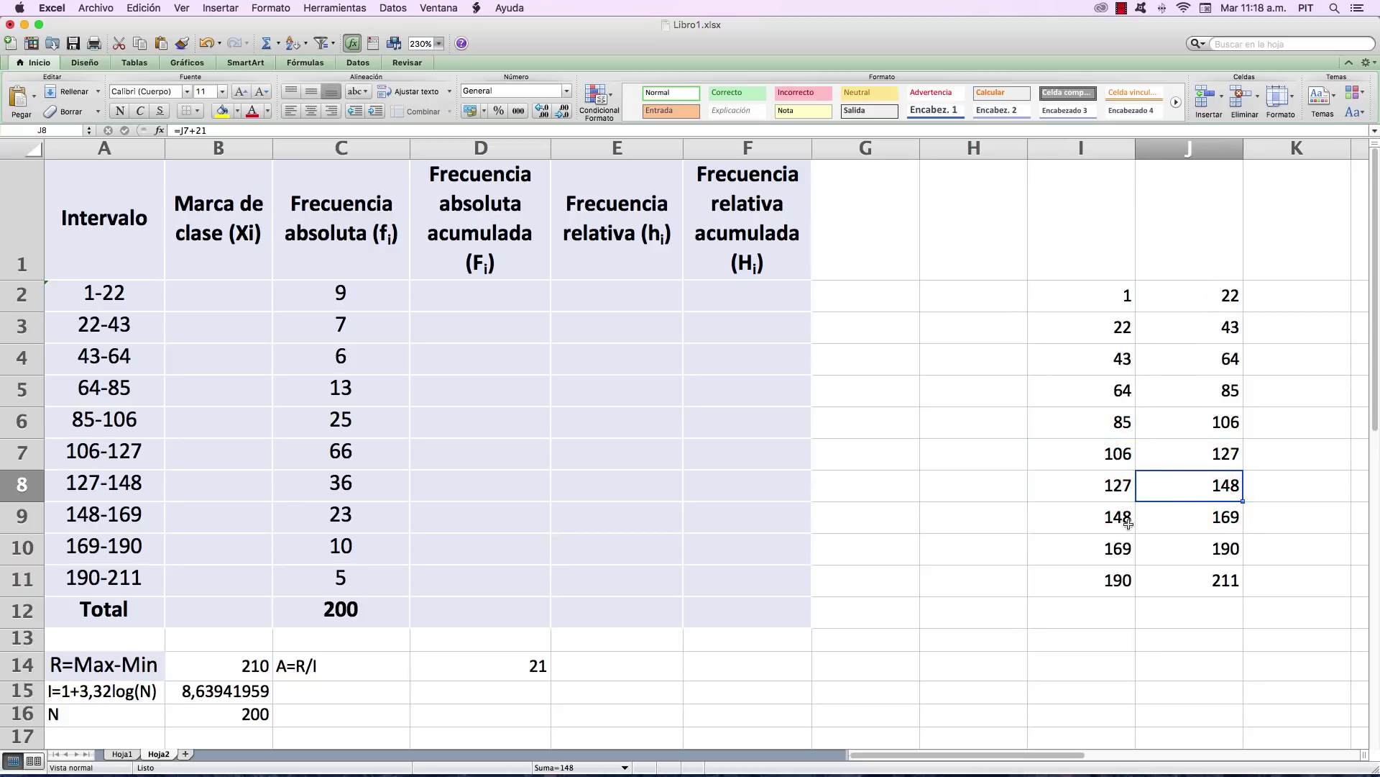
{"action": "left_click", "coordinate": [1128, 524]}
{"action": "left_click", "coordinate": [1175, 526]}
{"action": "left_click", "coordinate": [1126, 550]}
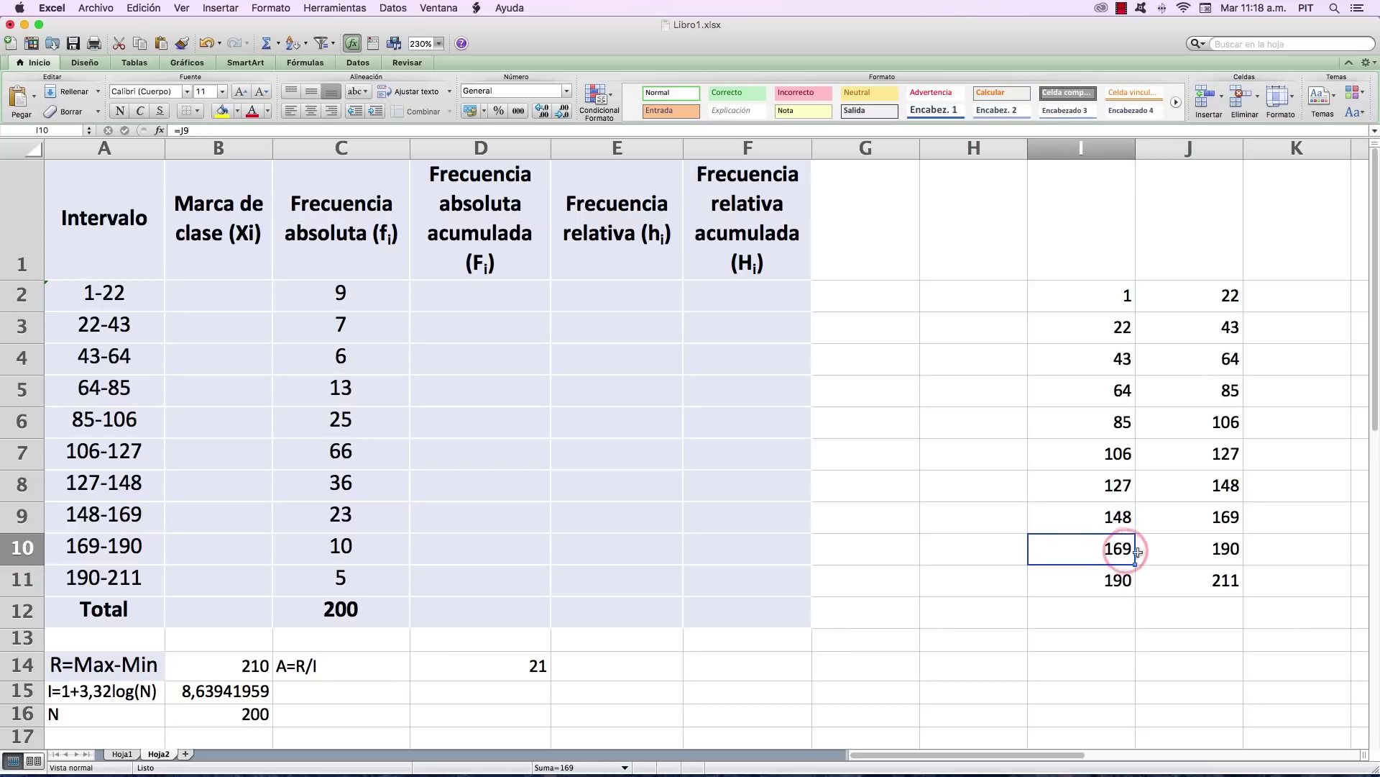
{"action": "left_click", "coordinate": [1179, 552]}
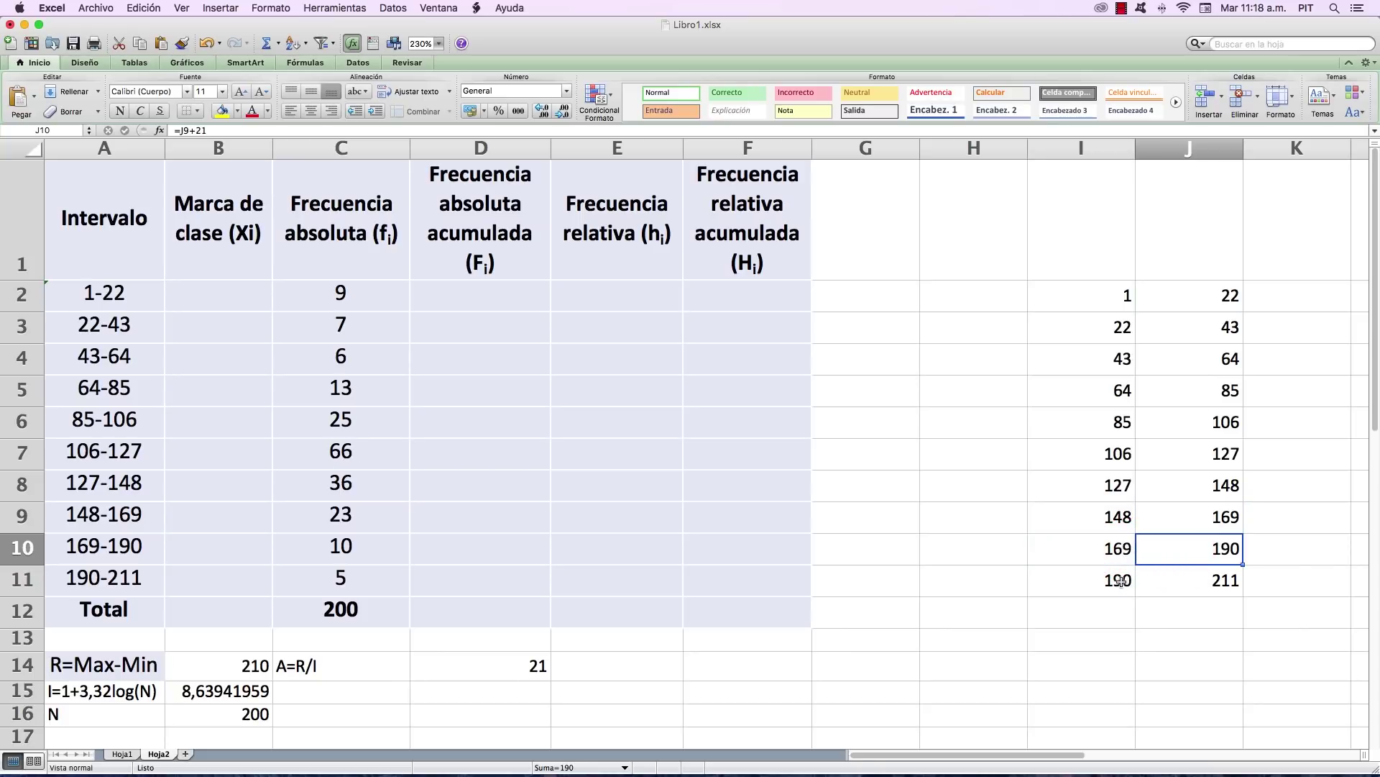
{"action": "left_click", "coordinate": [1120, 581]}
{"action": "left_click", "coordinate": [1169, 581]}
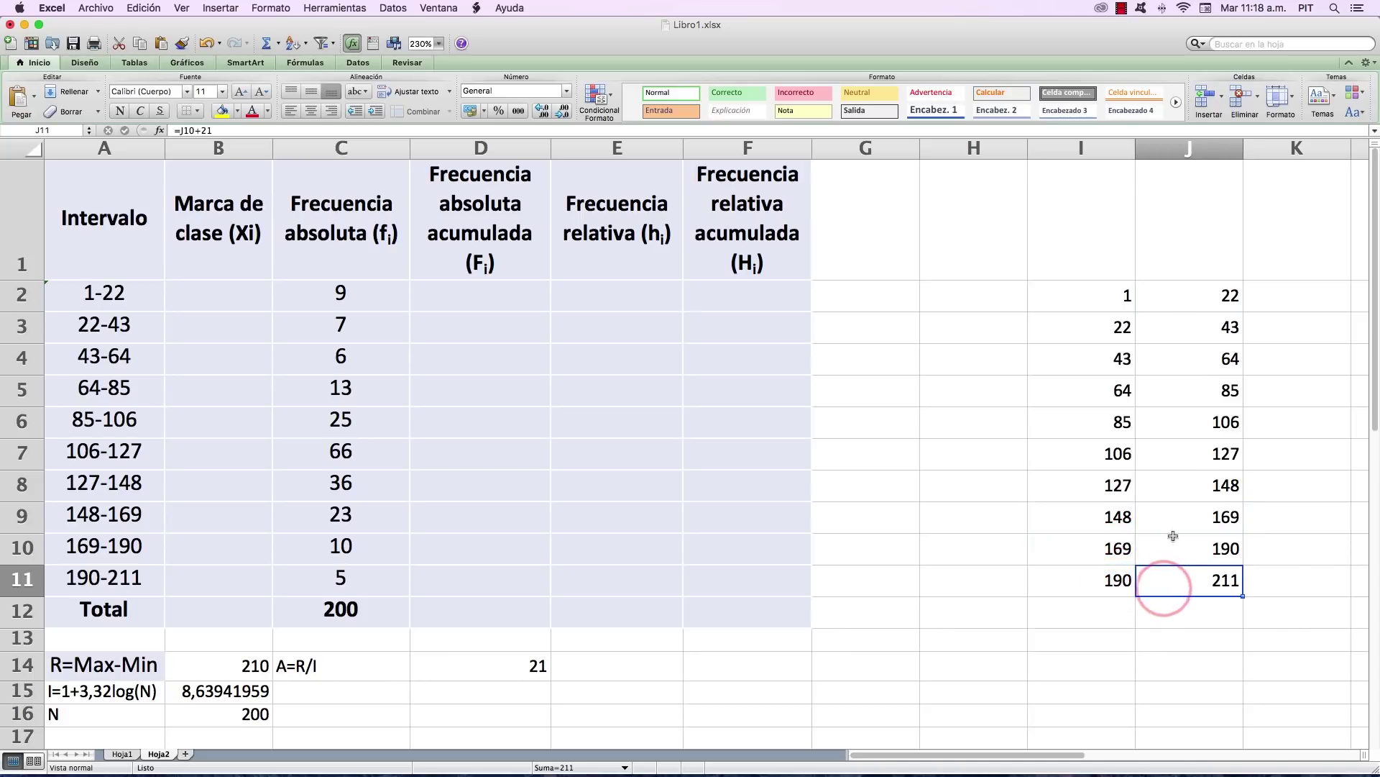
Calculate the first class mark in B2 with =(I2+J2)/2 and fill the formula down to B11.
{"action": "left_click", "coordinate": [208, 303]}
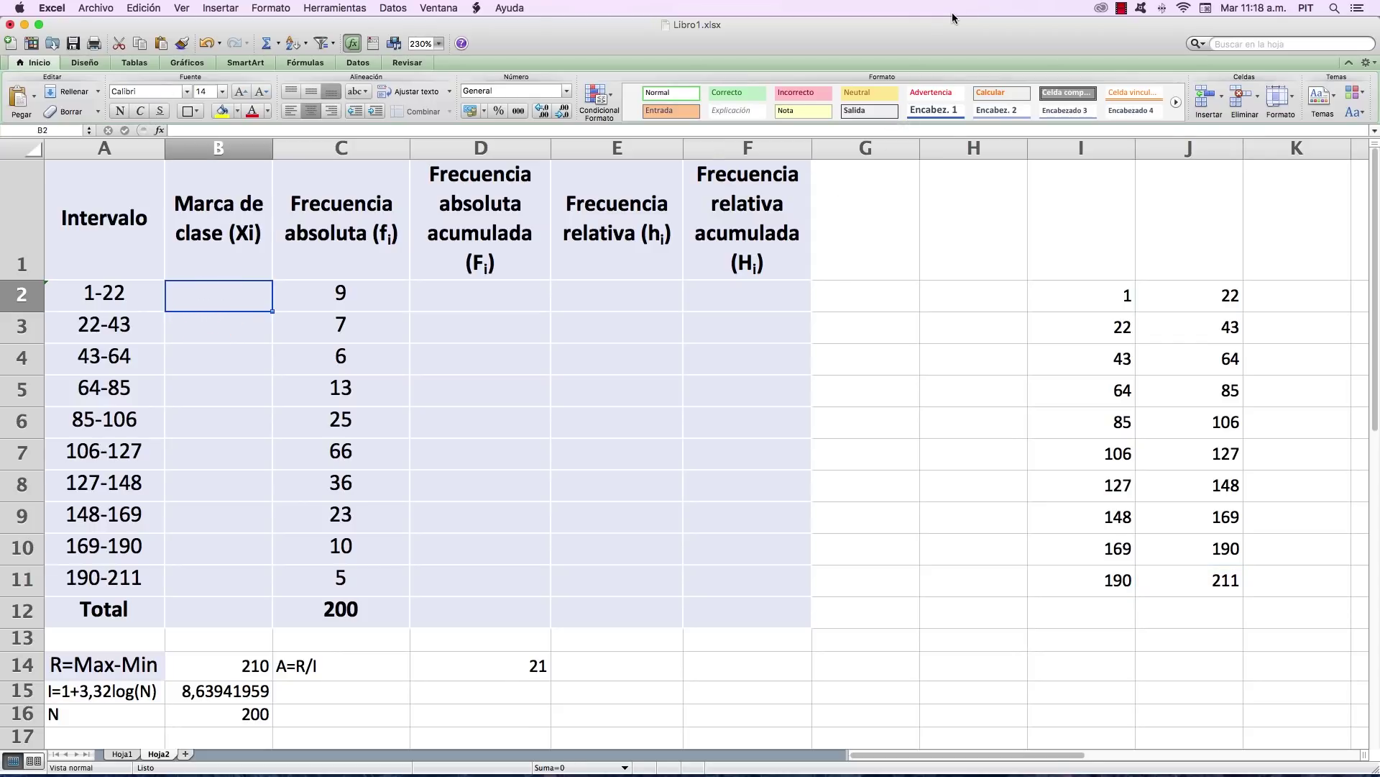
{"action": "type", "text": "="}
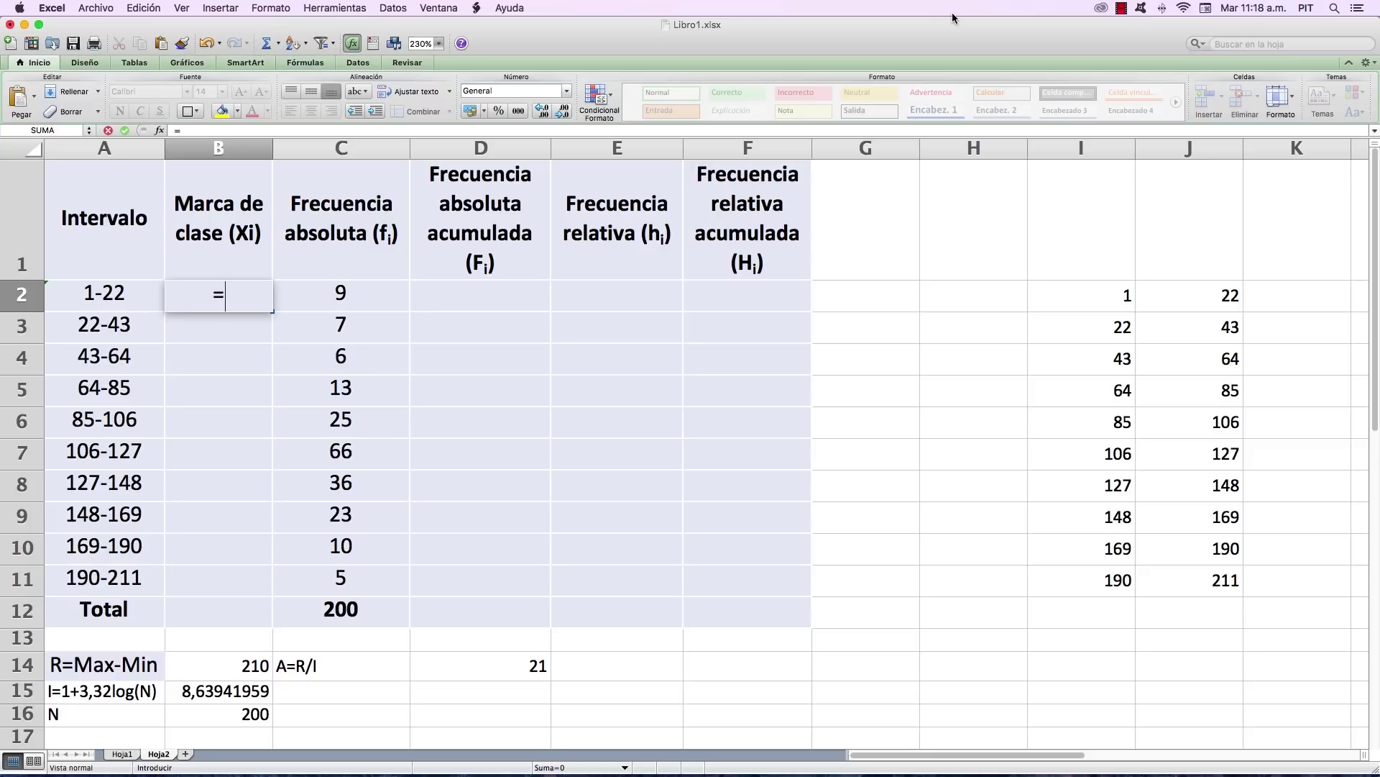
{"action": "type", "text": "("}
{"action": "left_click_drag", "start_coordinate": [995, 164], "coordinate": [1096, 300]}
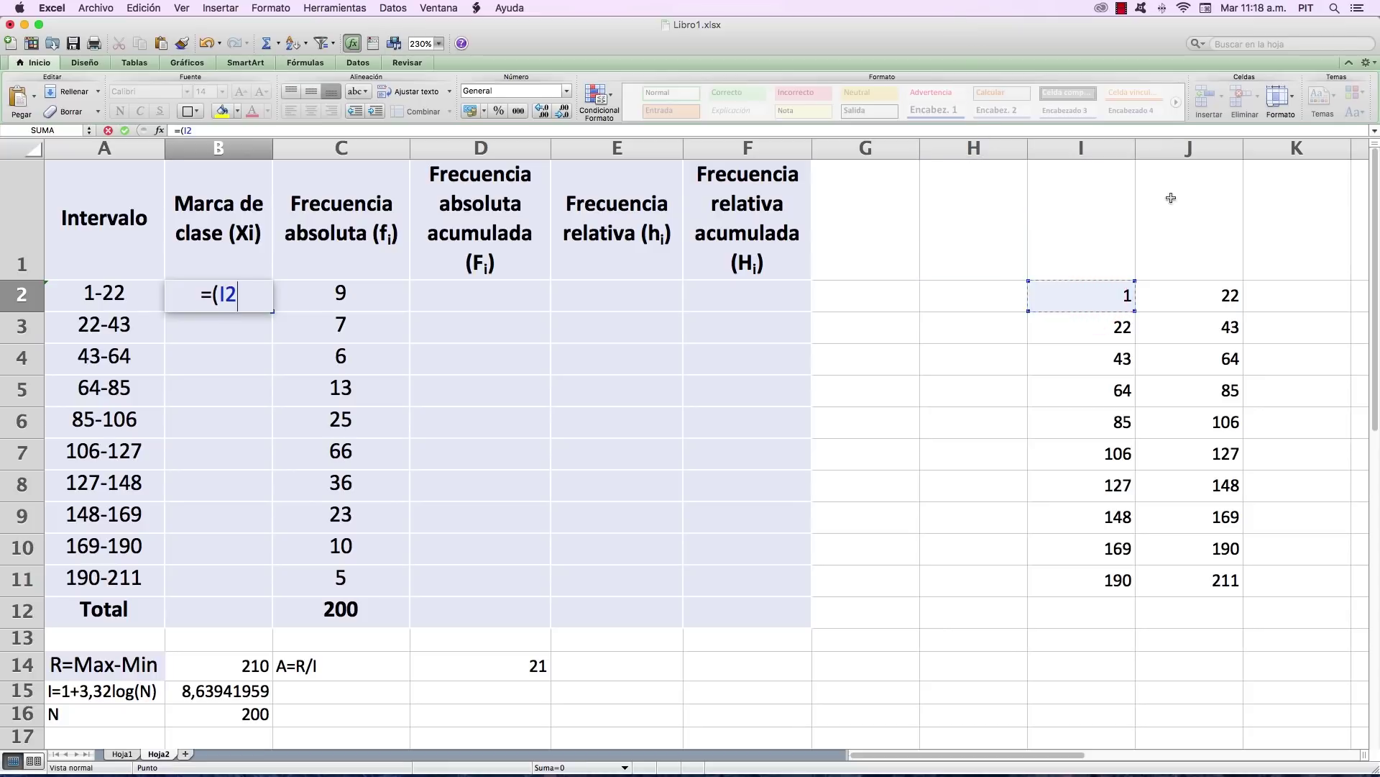
{"action": "type", "text": "+"}
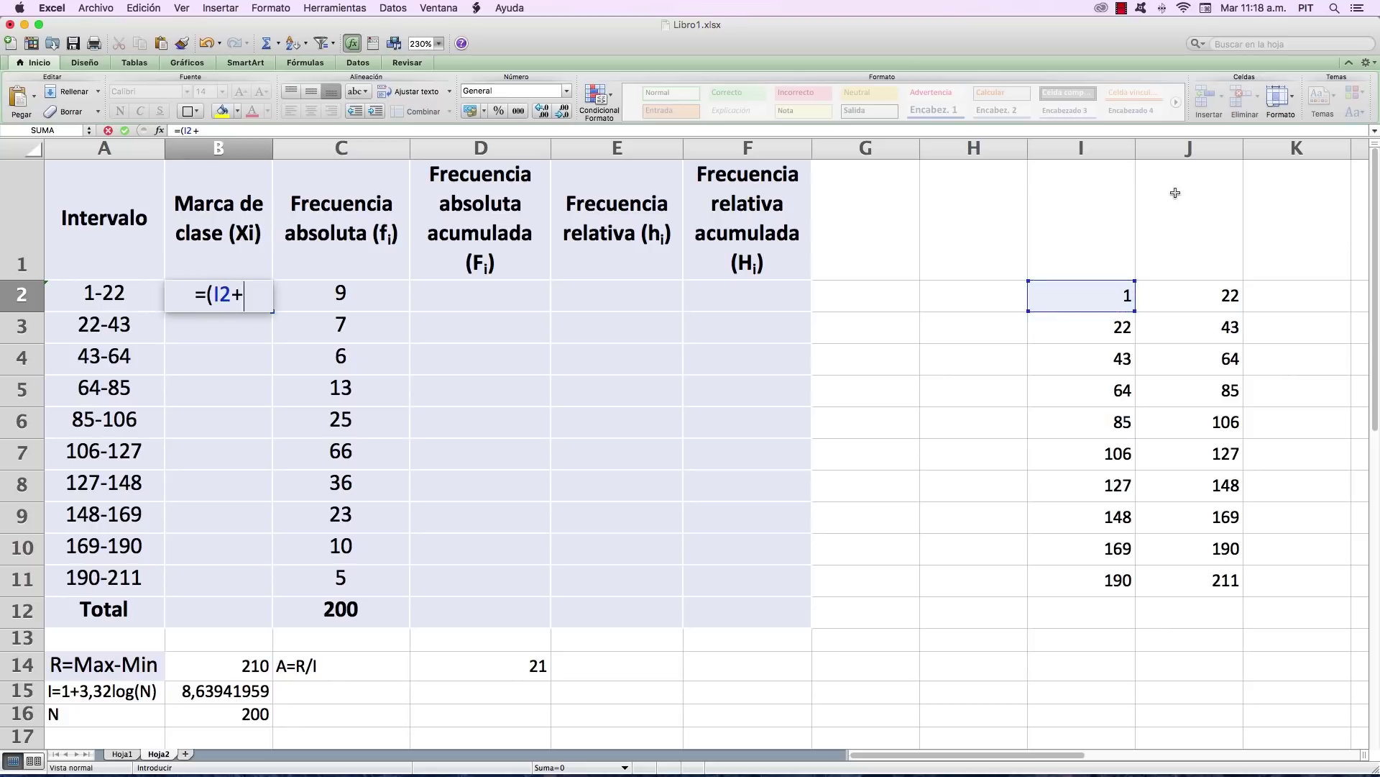
{"action": "left_click", "coordinate": [1188, 296]}
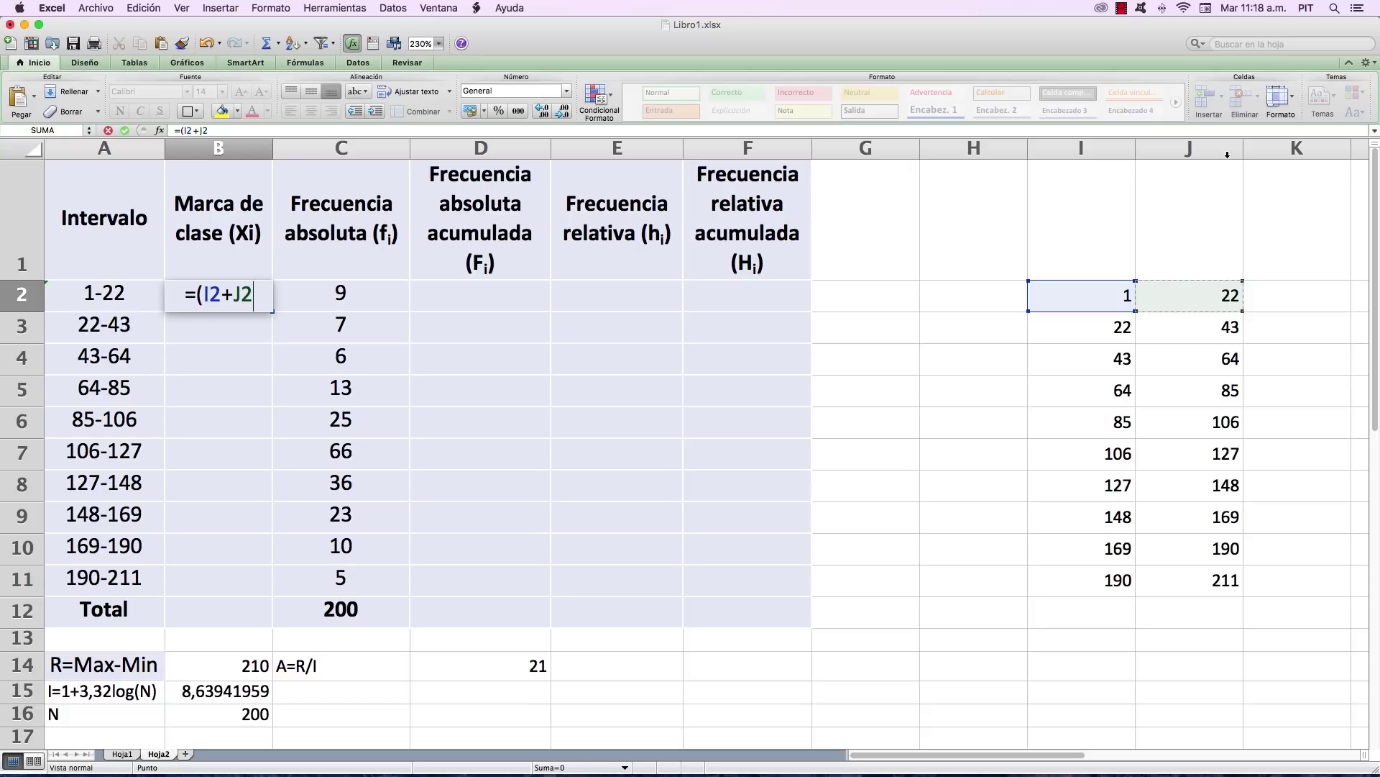
{"action": "type", "text": ")"}
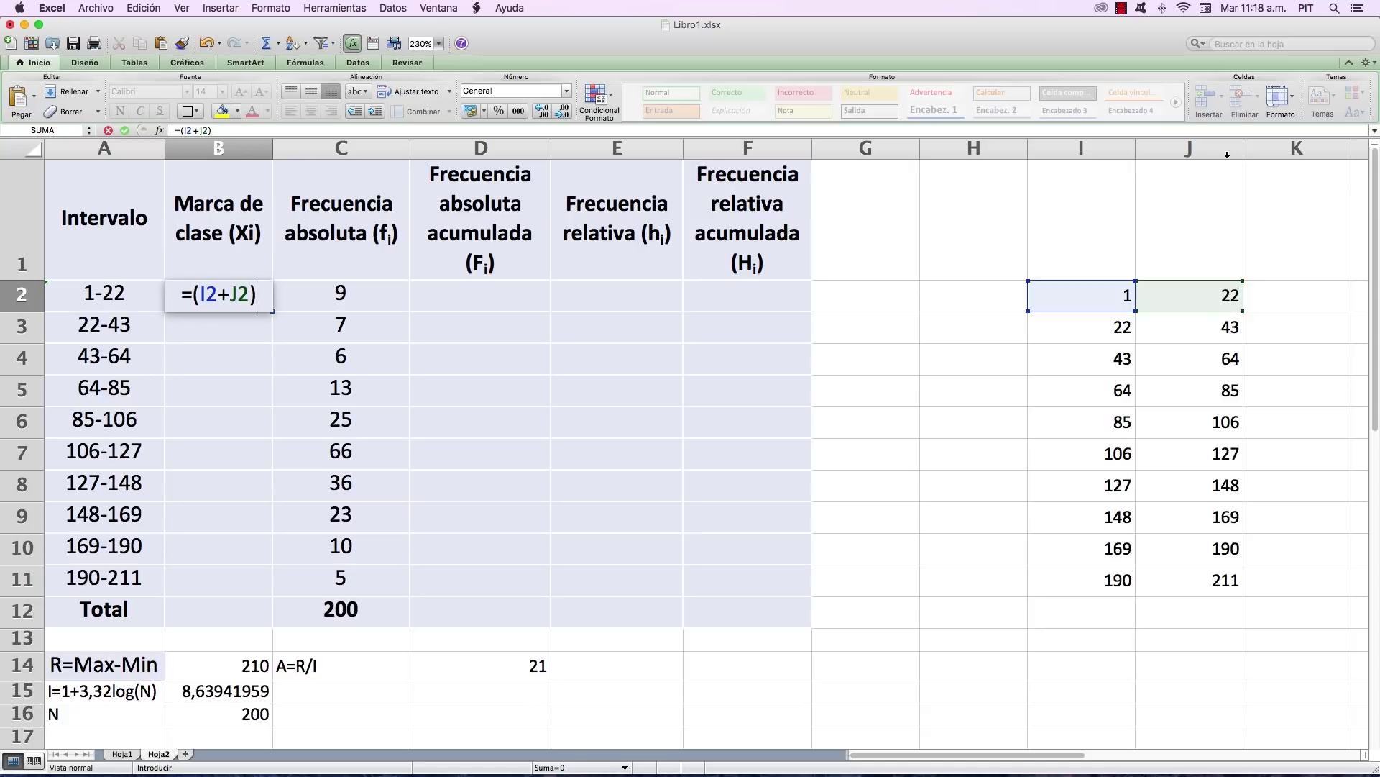
{"action": "type", "text": "/"}
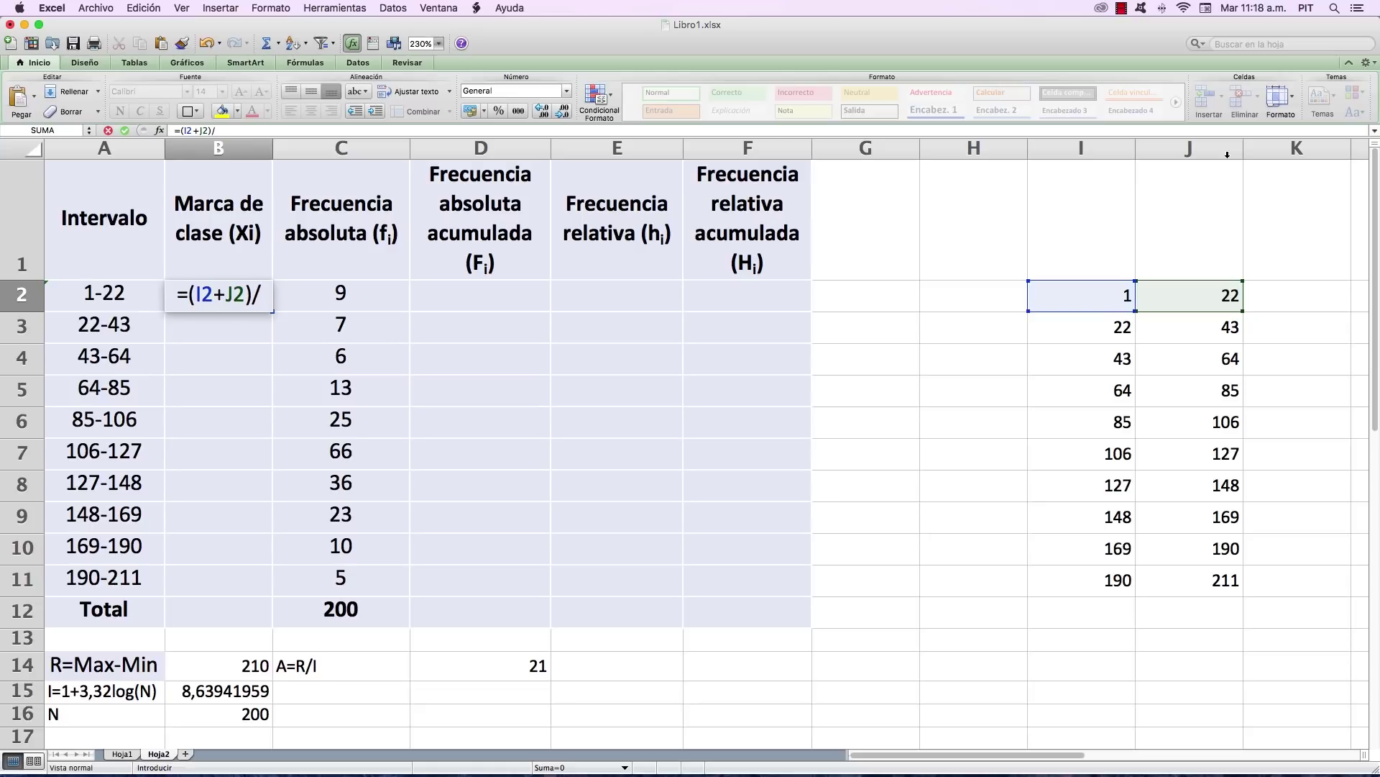
{"action": "type", "text": "2"}
{"action": "key", "text": "Return"}
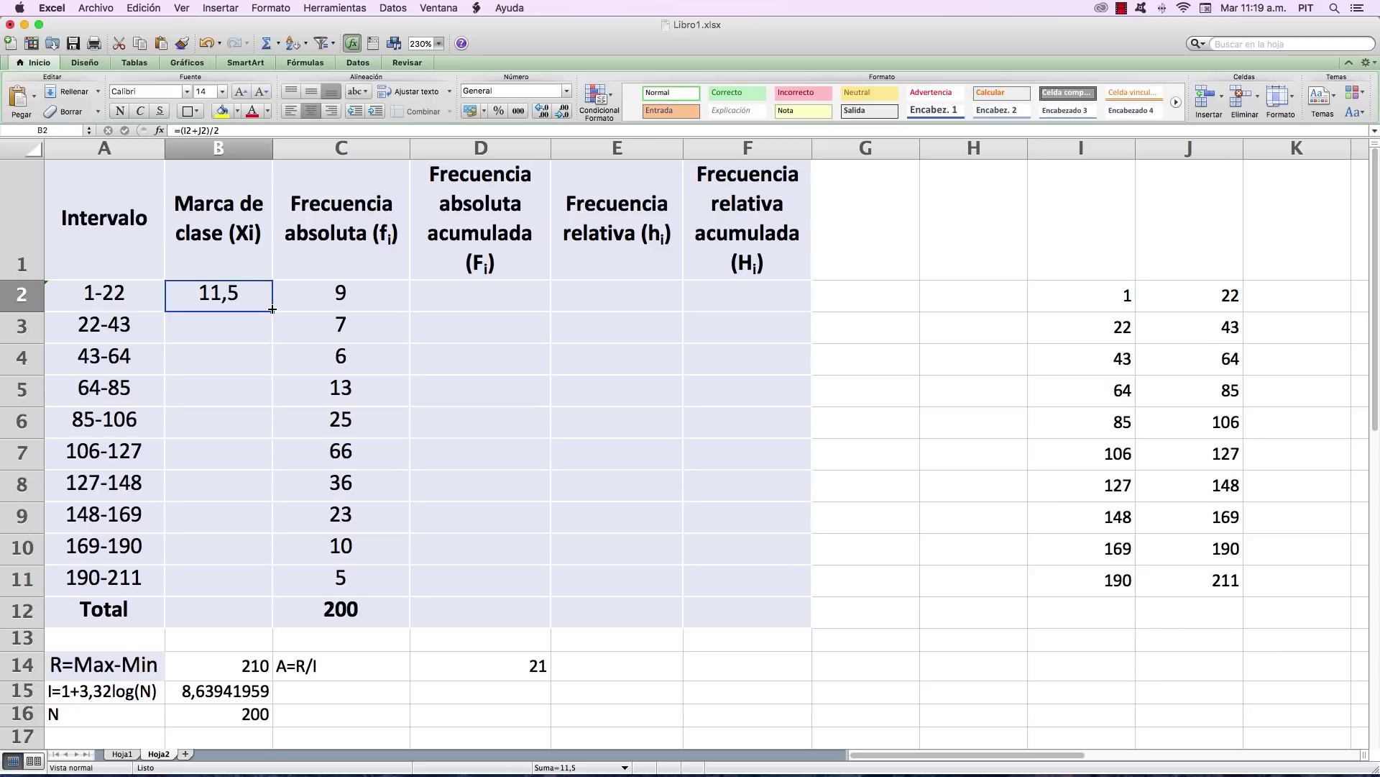
{"action": "left_click_drag", "start_coordinate": [272, 311], "coordinate": [273, 588]}
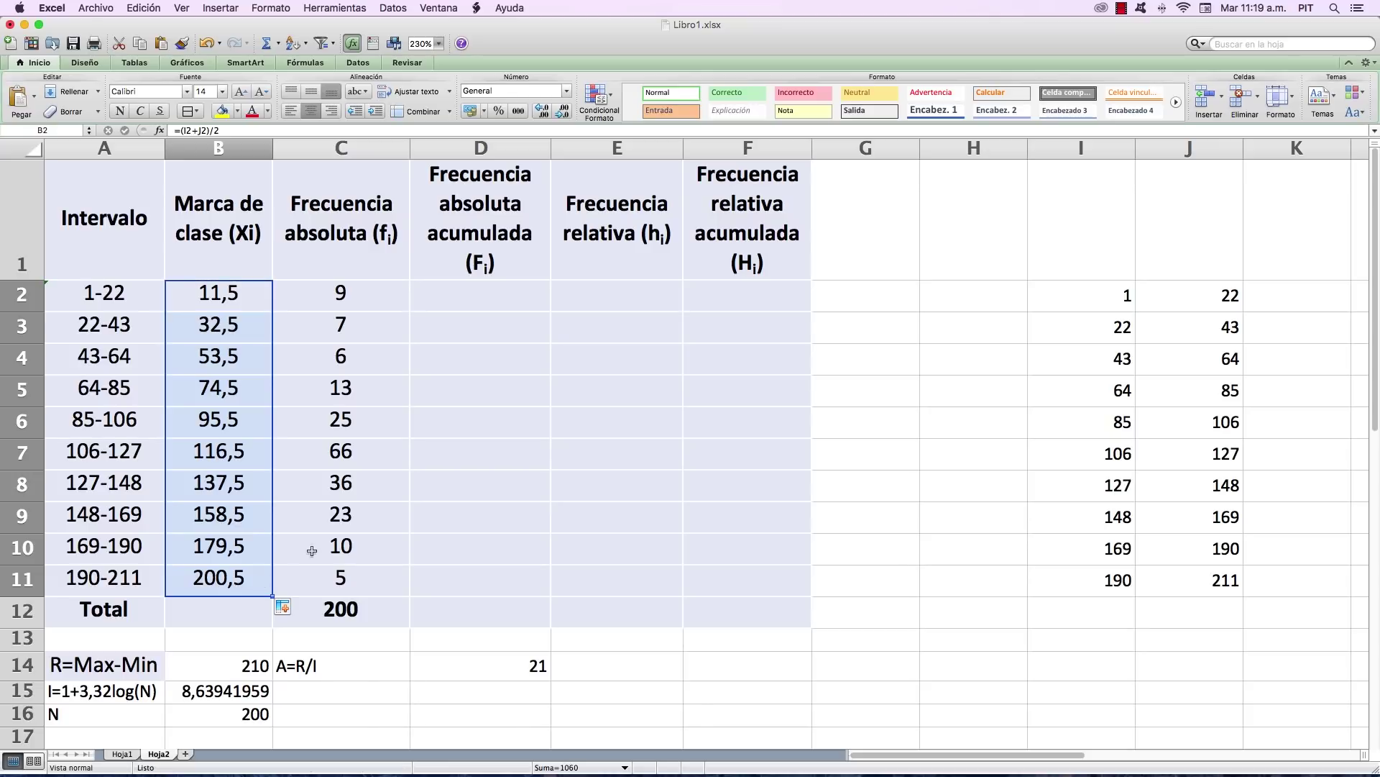
Check the class mark formulas in column B from B3 to B11 and back to B2 against the first interval.
{"action": "left_click", "coordinate": [245, 326]}
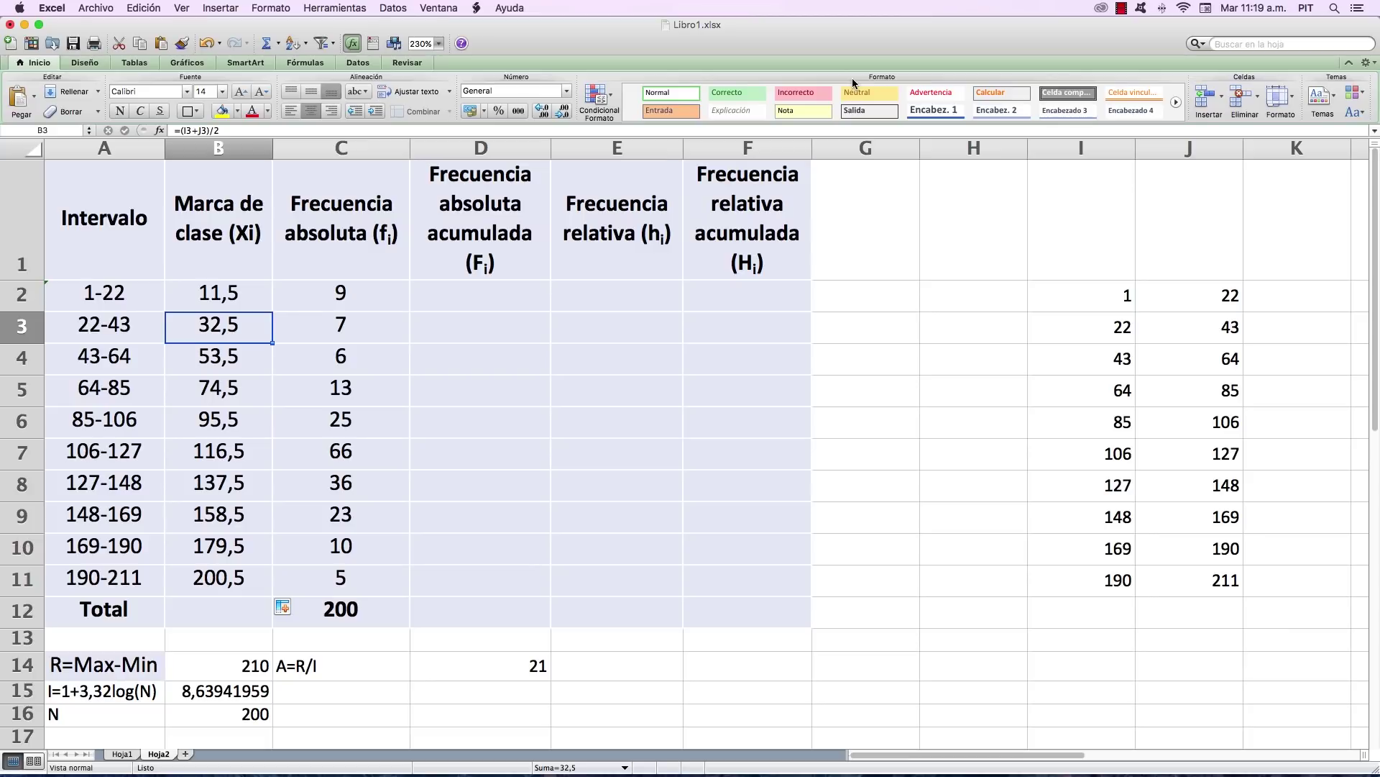
{"action": "key", "text": "Down"}
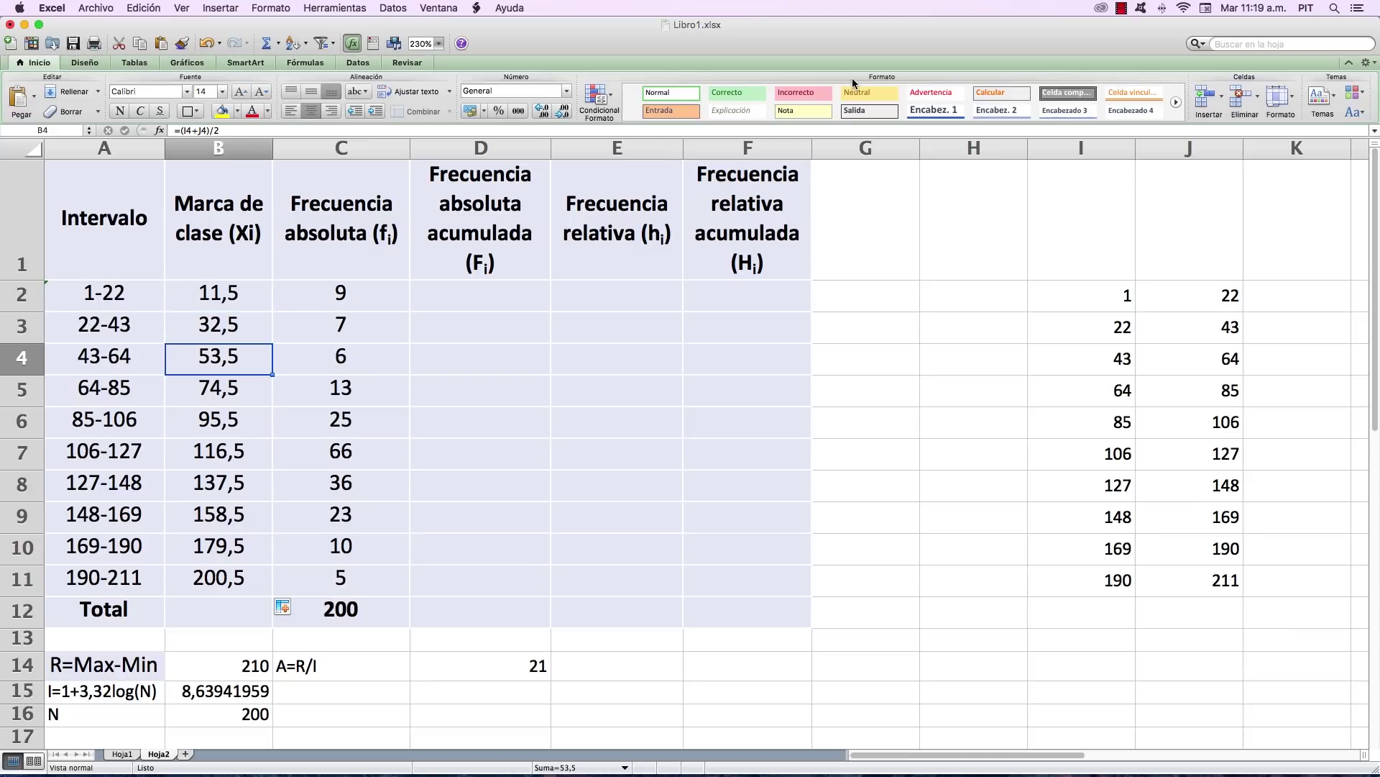
{"action": "key", "text": "Down"}
{"action": "key", "text": "Down"}
{"action": "key", "text": "Down"}
{"action": "key", "text": "Down"}
{"action": "key", "text": "Down"}
{"action": "key", "text": "Down"}
{"action": "key", "text": "Down"}
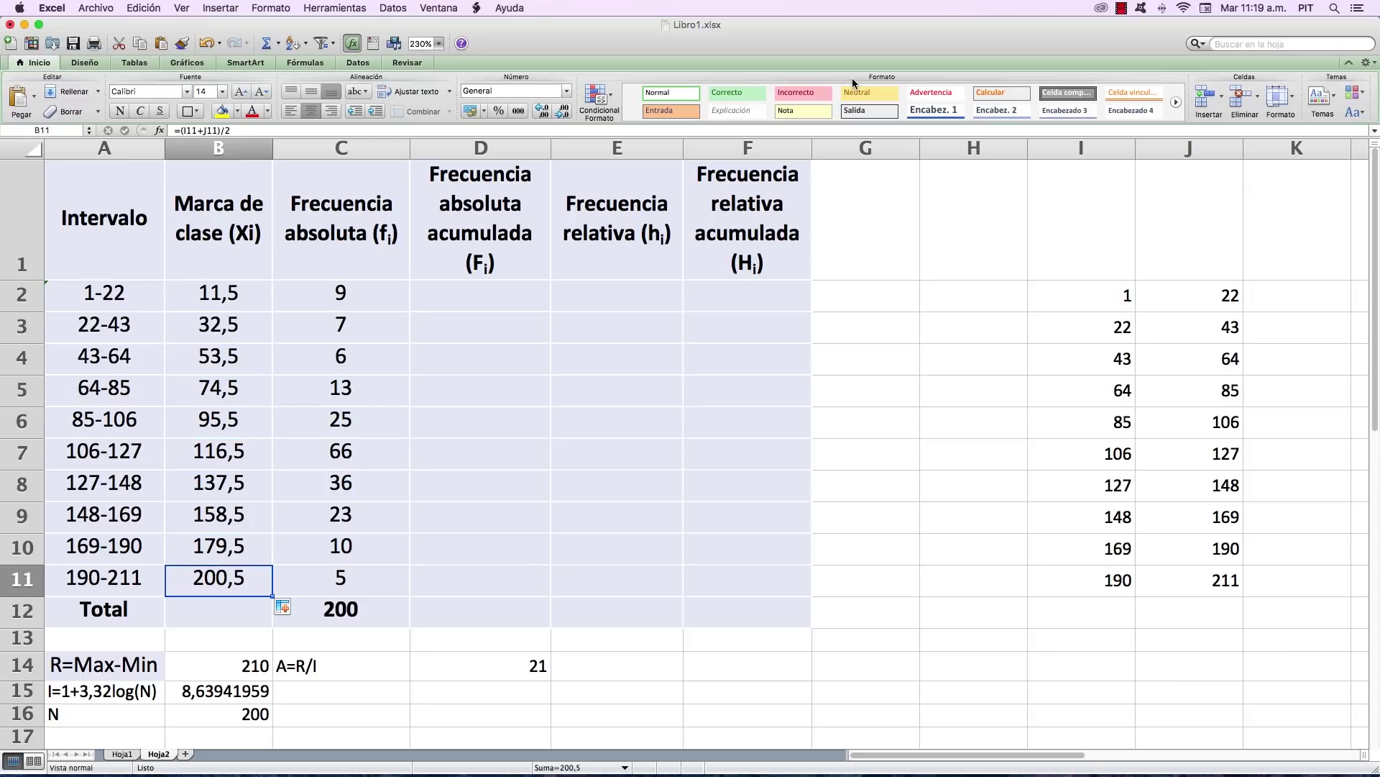
{"action": "key", "text": "Up"}
{"action": "key", "text": "Up"}
{"action": "key", "text": "Up"}
{"action": "key", "text": "Up"}
{"action": "key", "text": "Up"}
{"action": "key", "text": "Up"}
{"action": "key", "text": "Up"}
{"action": "key", "text": "Up"}
{"action": "key", "text": "Up"}
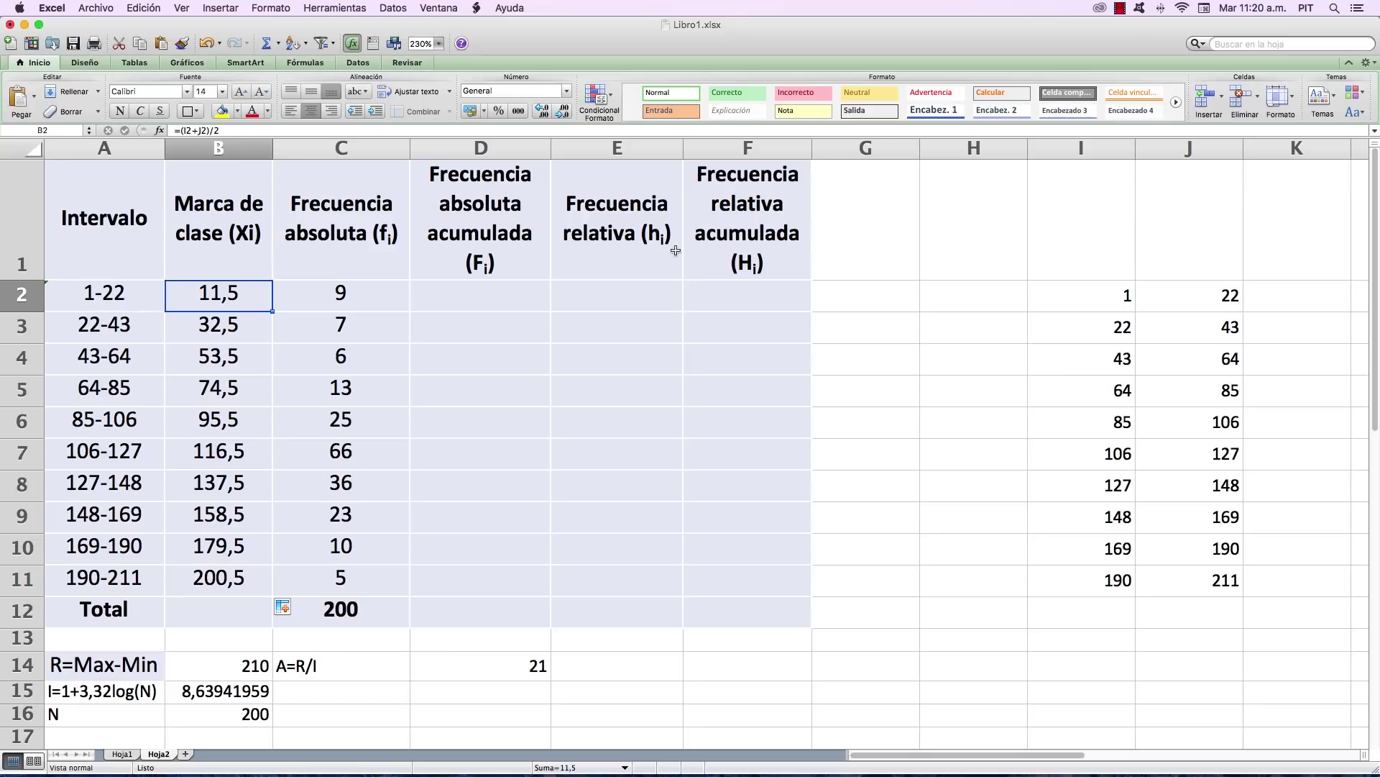
{"action": "left_click", "coordinate": [84, 302]}
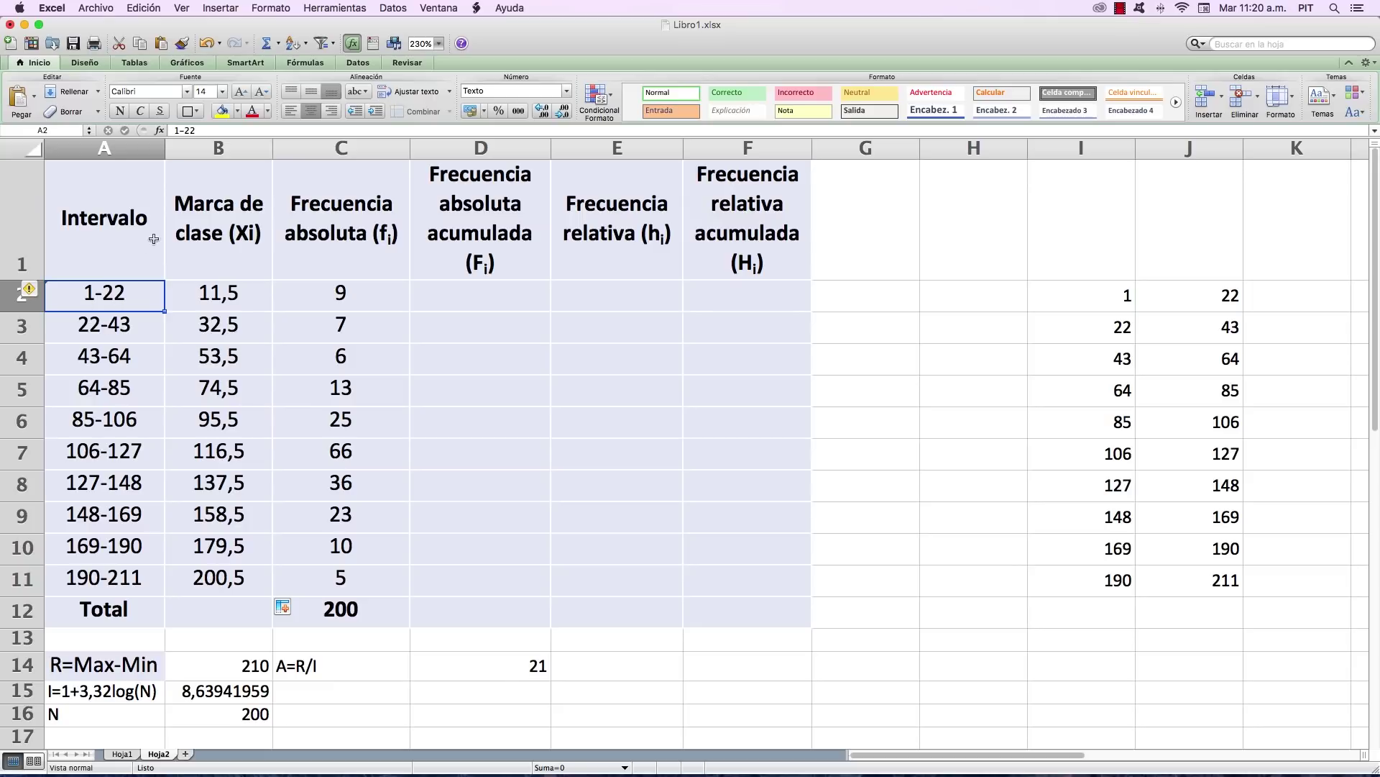
{"action": "left_click", "coordinate": [265, 305]}
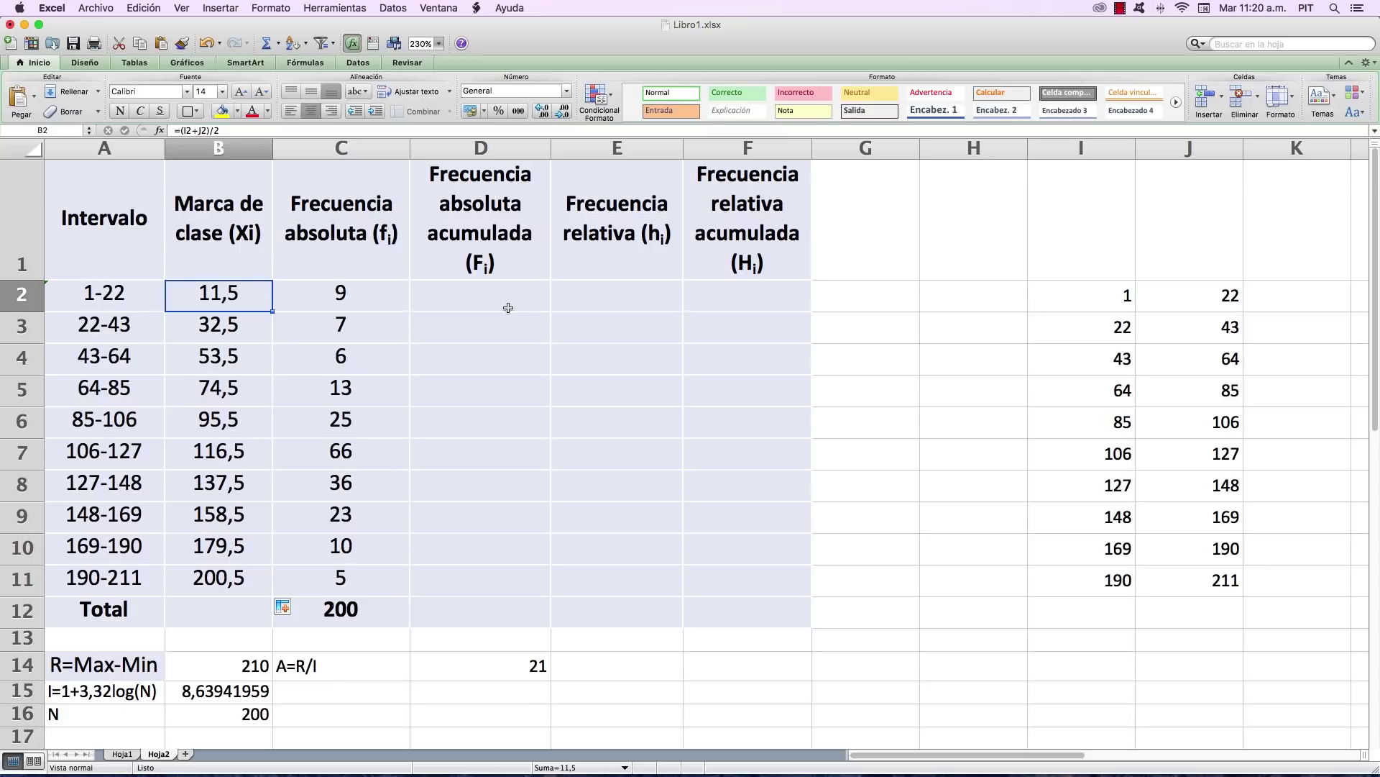
Save the workbook and enter =C2 in D2 as the first cumulative absolute frequency.
{"action": "left_click", "coordinate": [475, 299]}
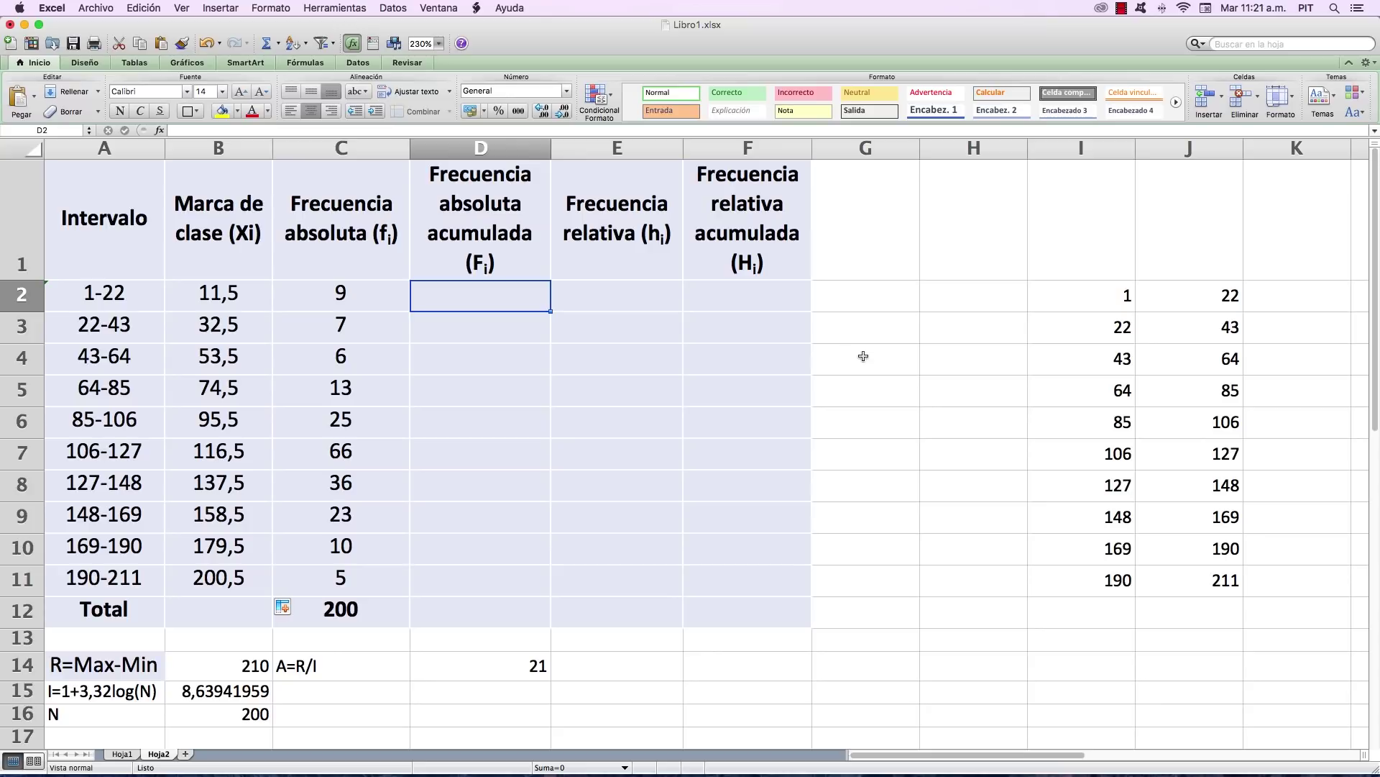
{"action": "key", "text": "super+s"}
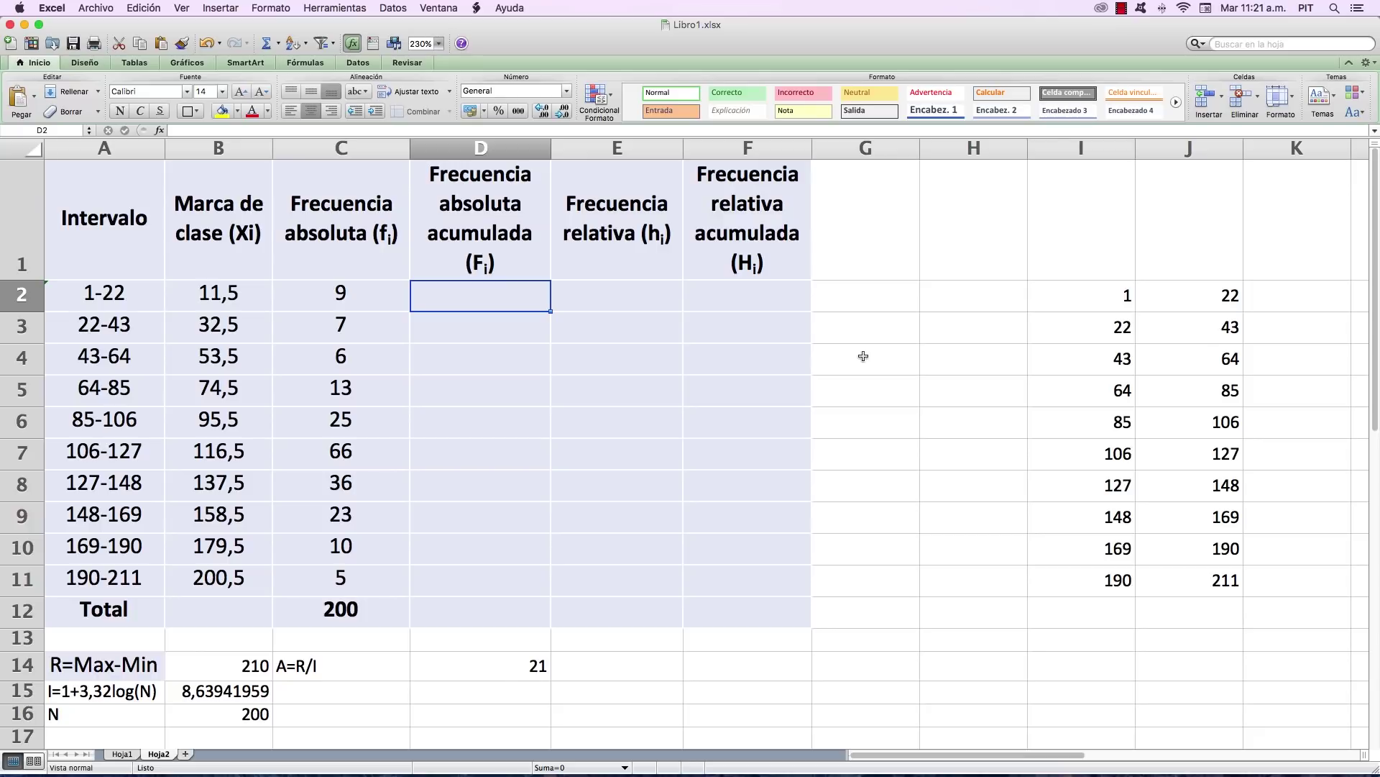
{"action": "left_click", "coordinate": [392, 251]}
{"action": "left_click", "coordinate": [494, 272]}
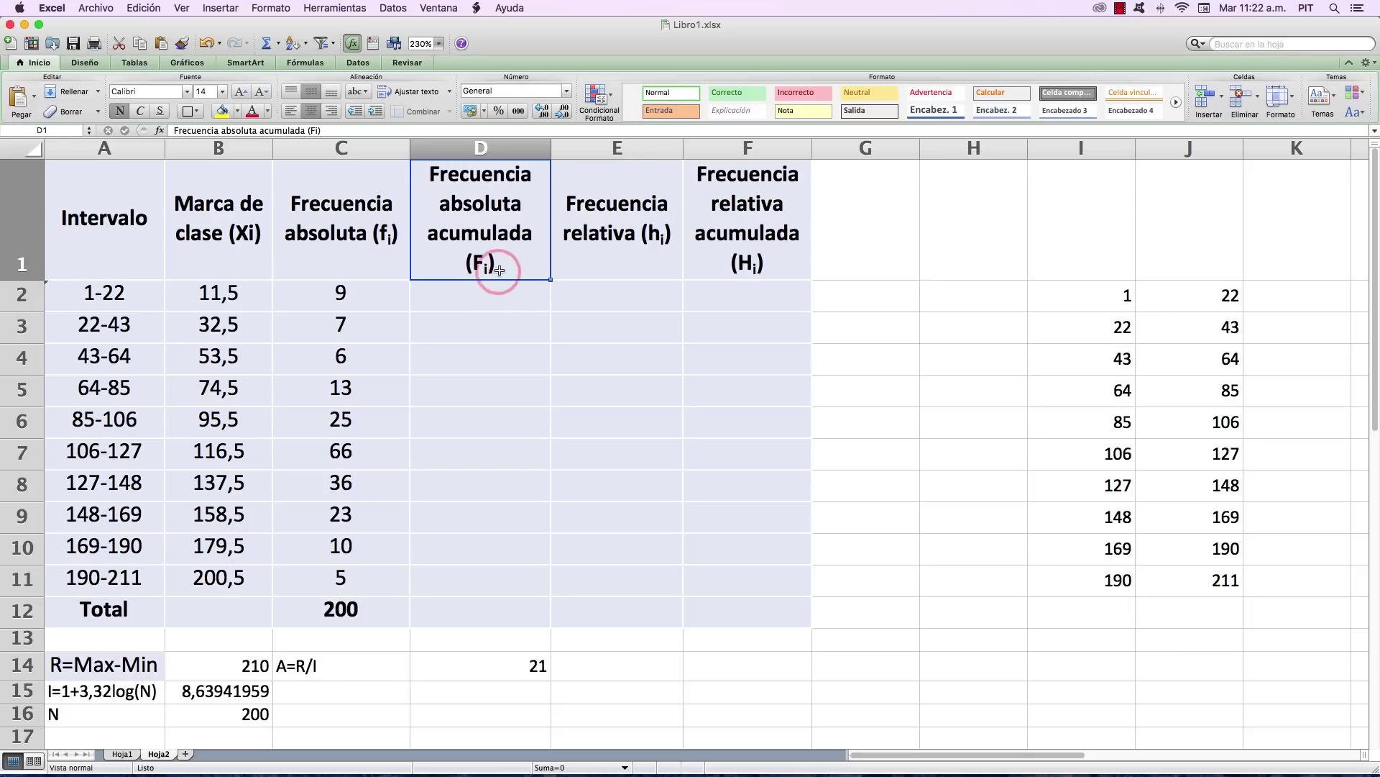
{"action": "left_click", "coordinate": [351, 250]}
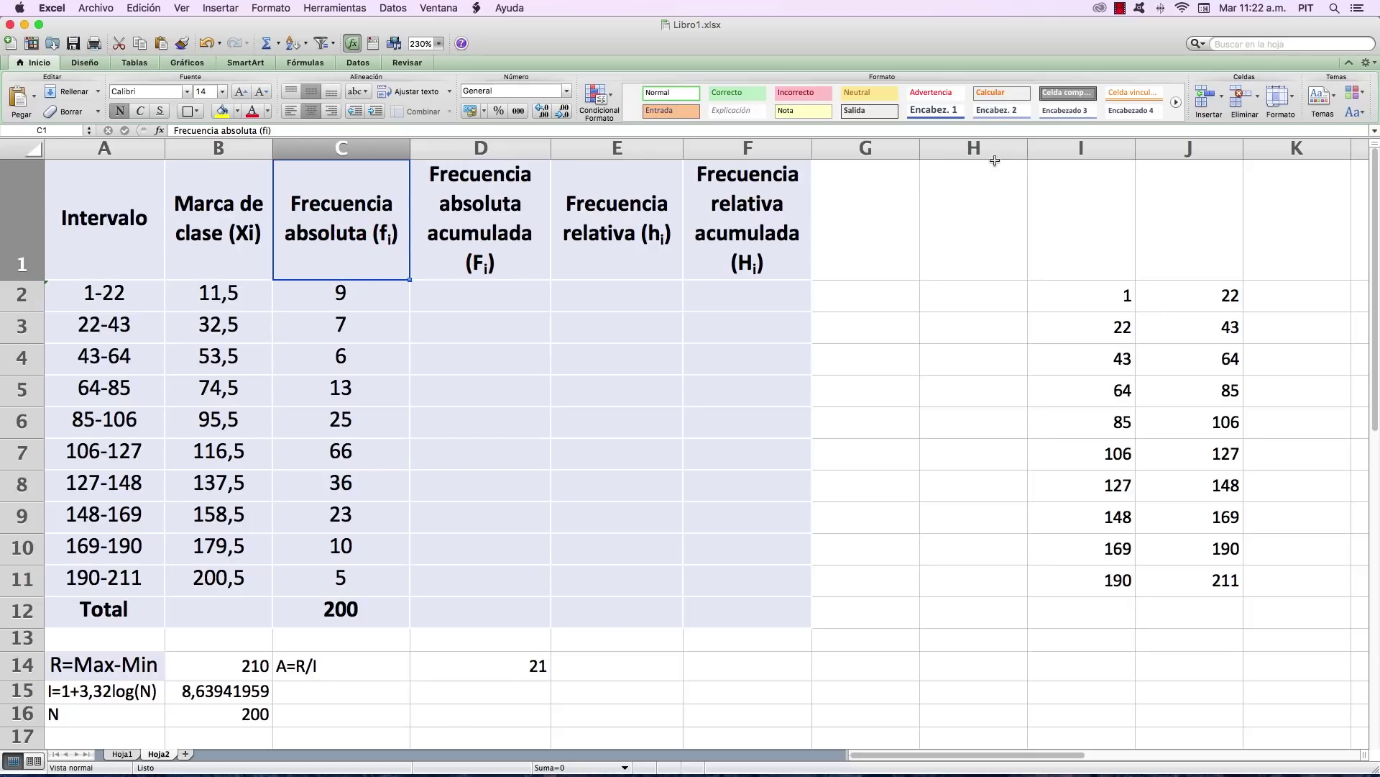
{"action": "left_click", "coordinate": [532, 269]}
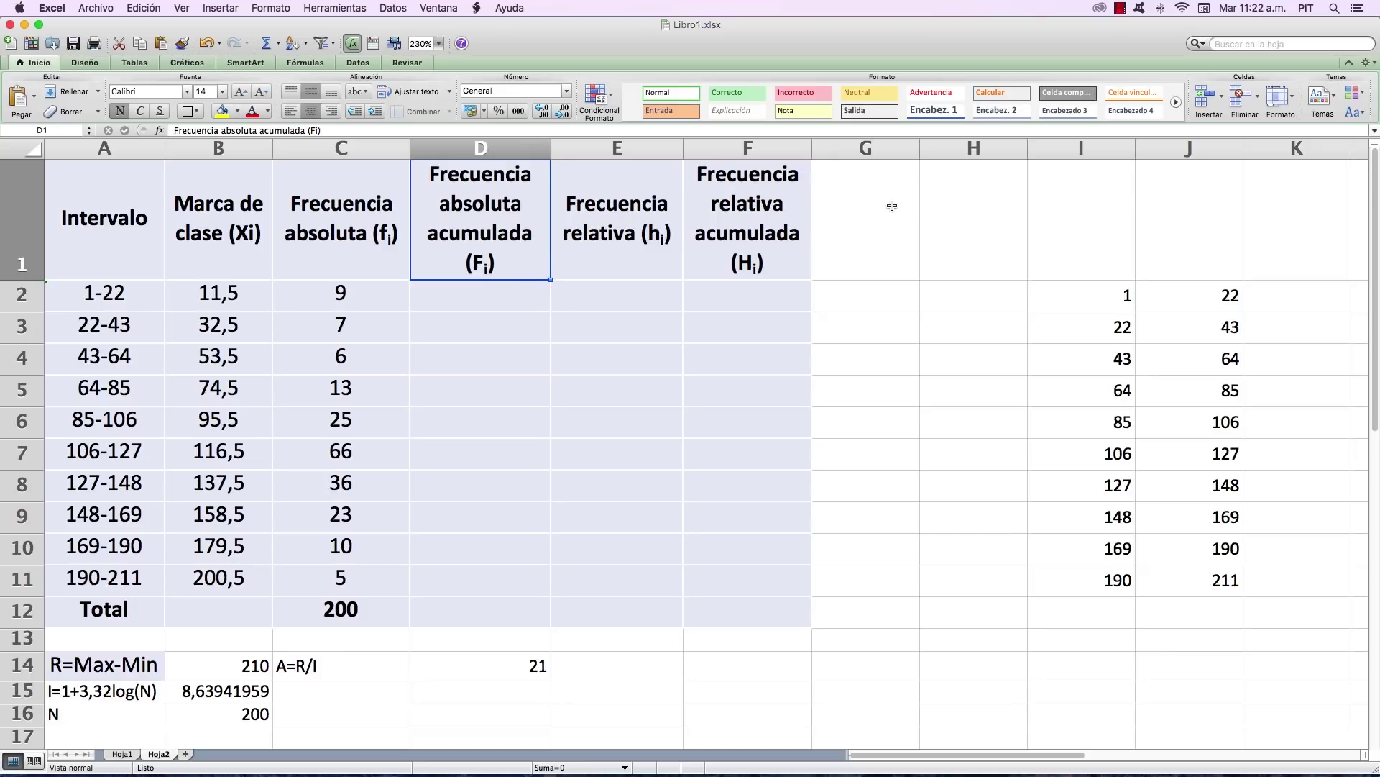
{"action": "left_click", "coordinate": [502, 305]}
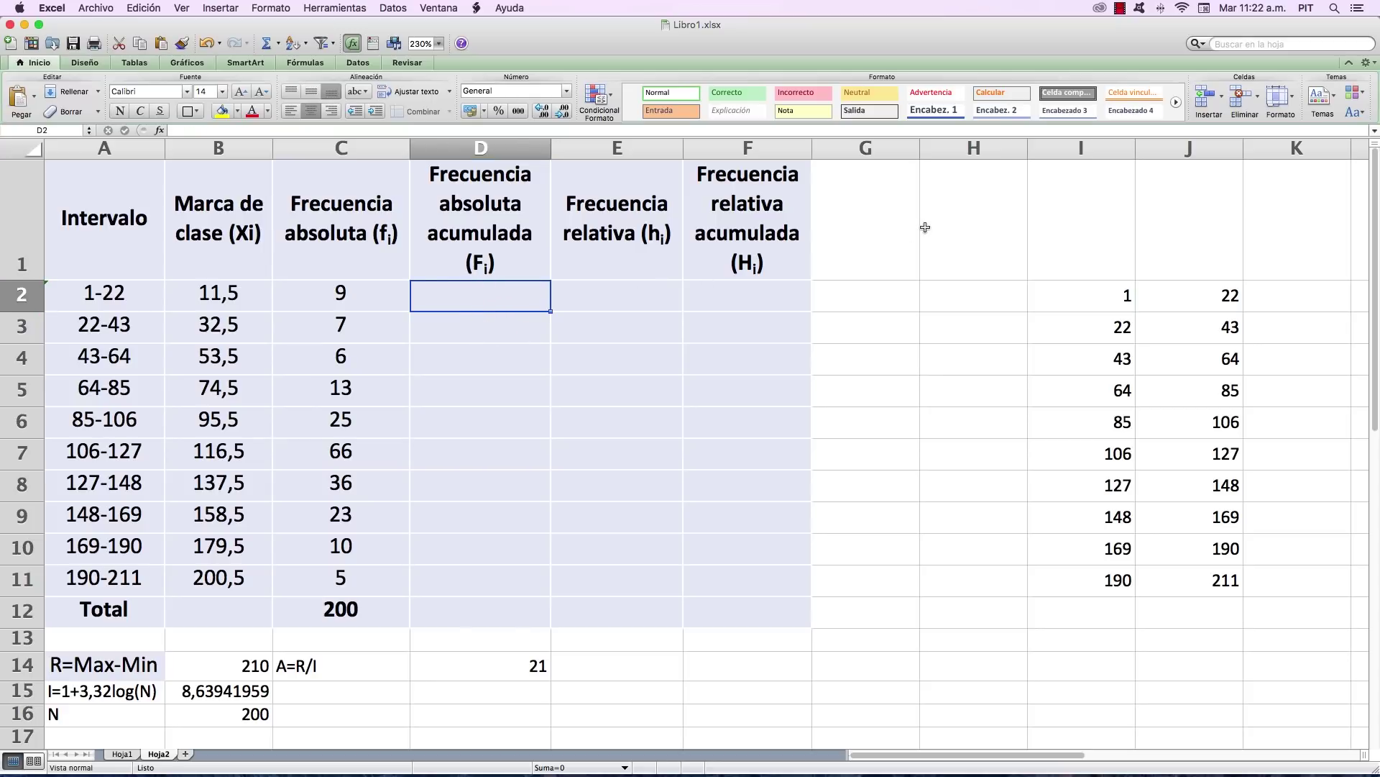
{"action": "type", "text": "="}
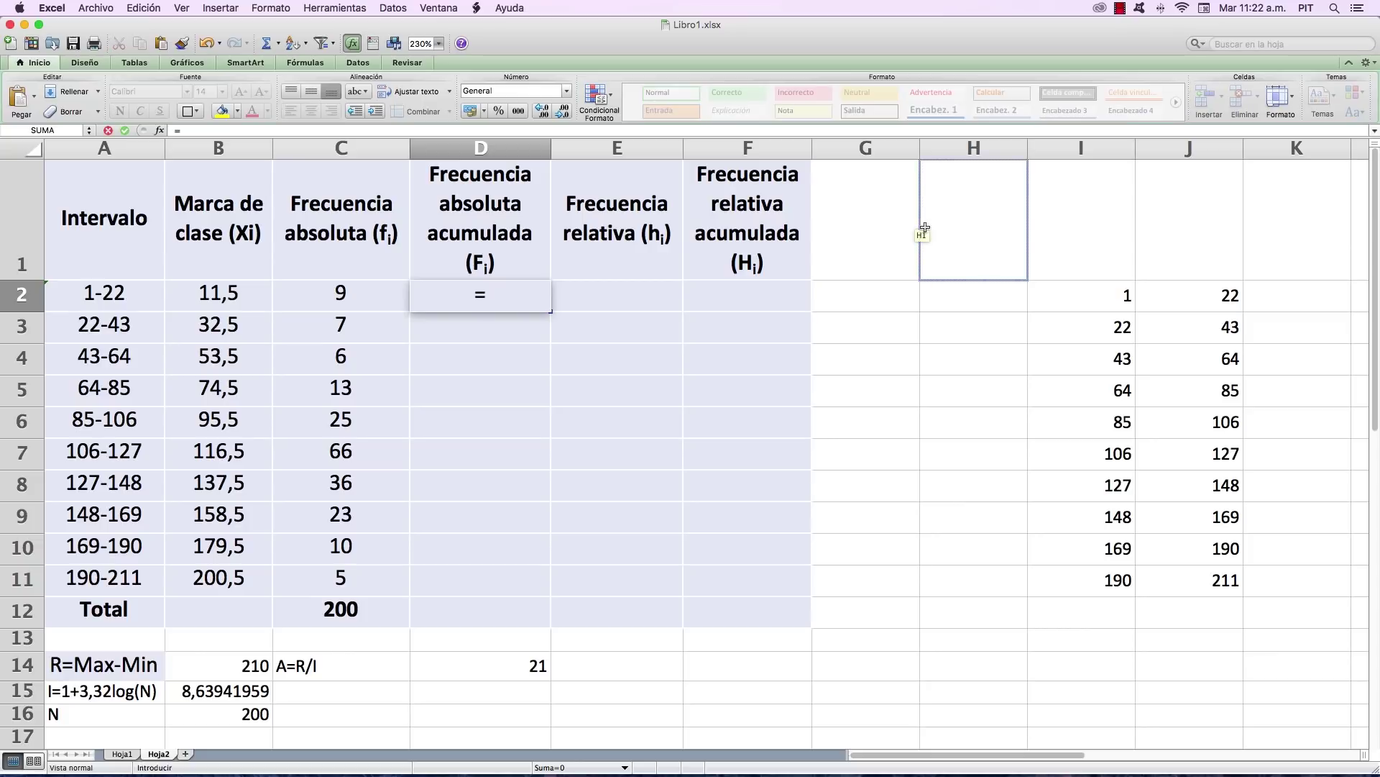
{"action": "left_click", "coordinate": [345, 307]}
{"action": "left_click", "coordinate": [345, 308]}
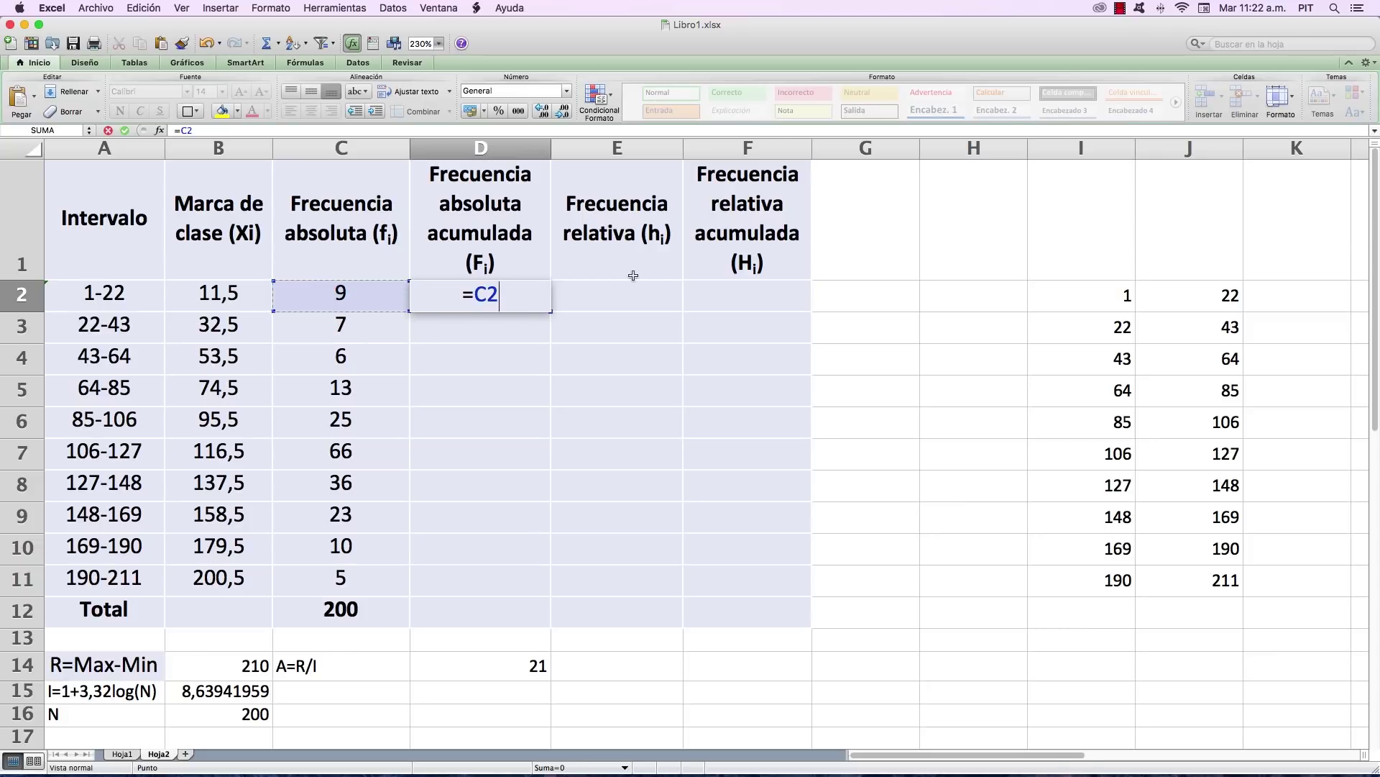
{"action": "key", "text": "Return"}
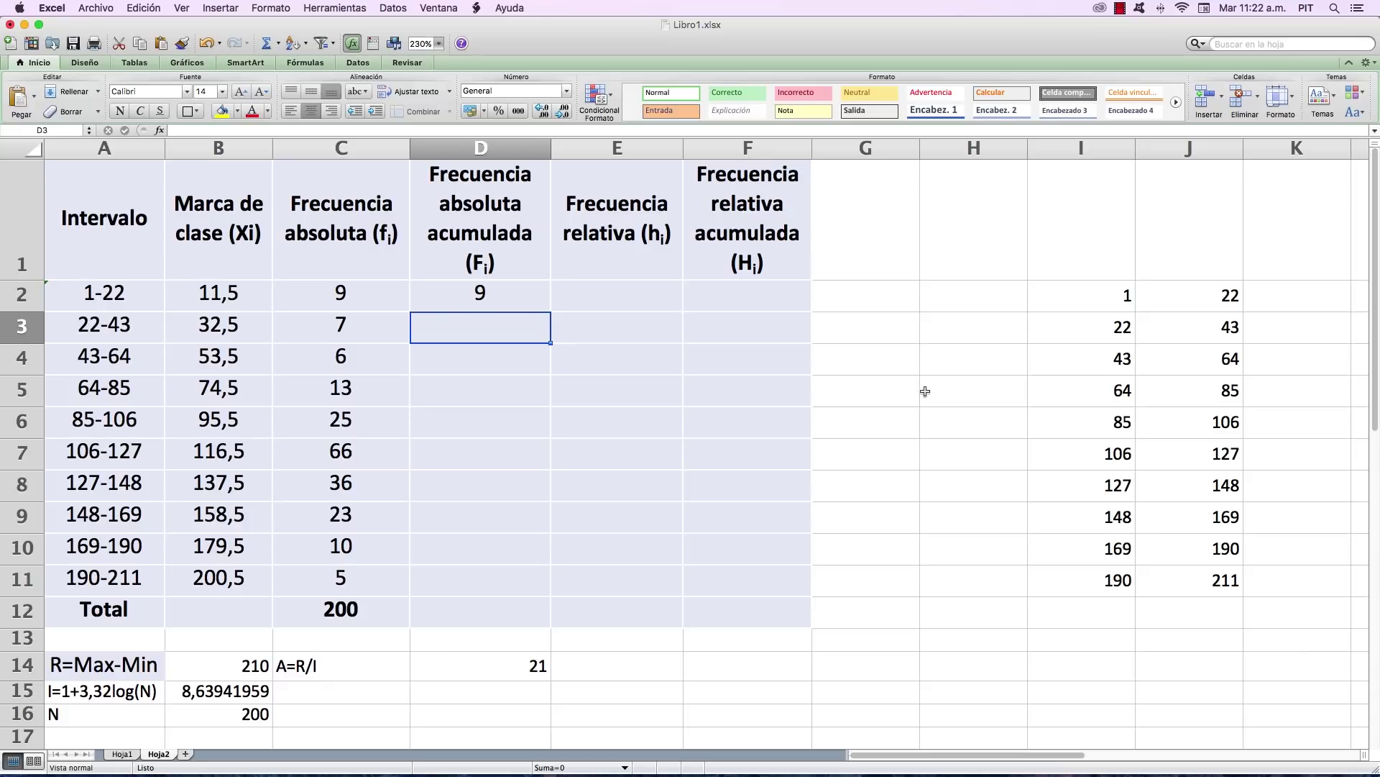
Calculate the second cumulative absolute frequency in D3 with the formula =D2+C3.
{"action": "type", "text": "="}
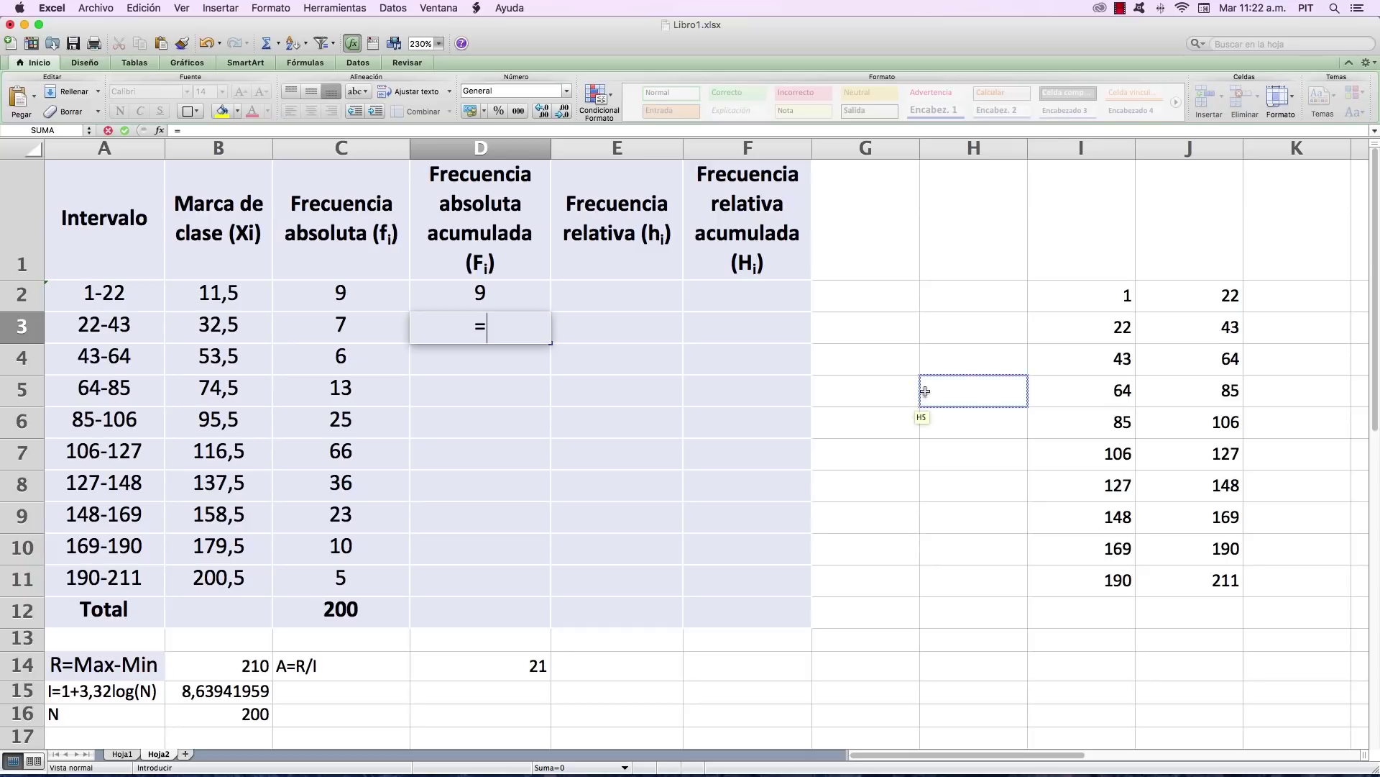
{"action": "left_click", "coordinate": [529, 303]}
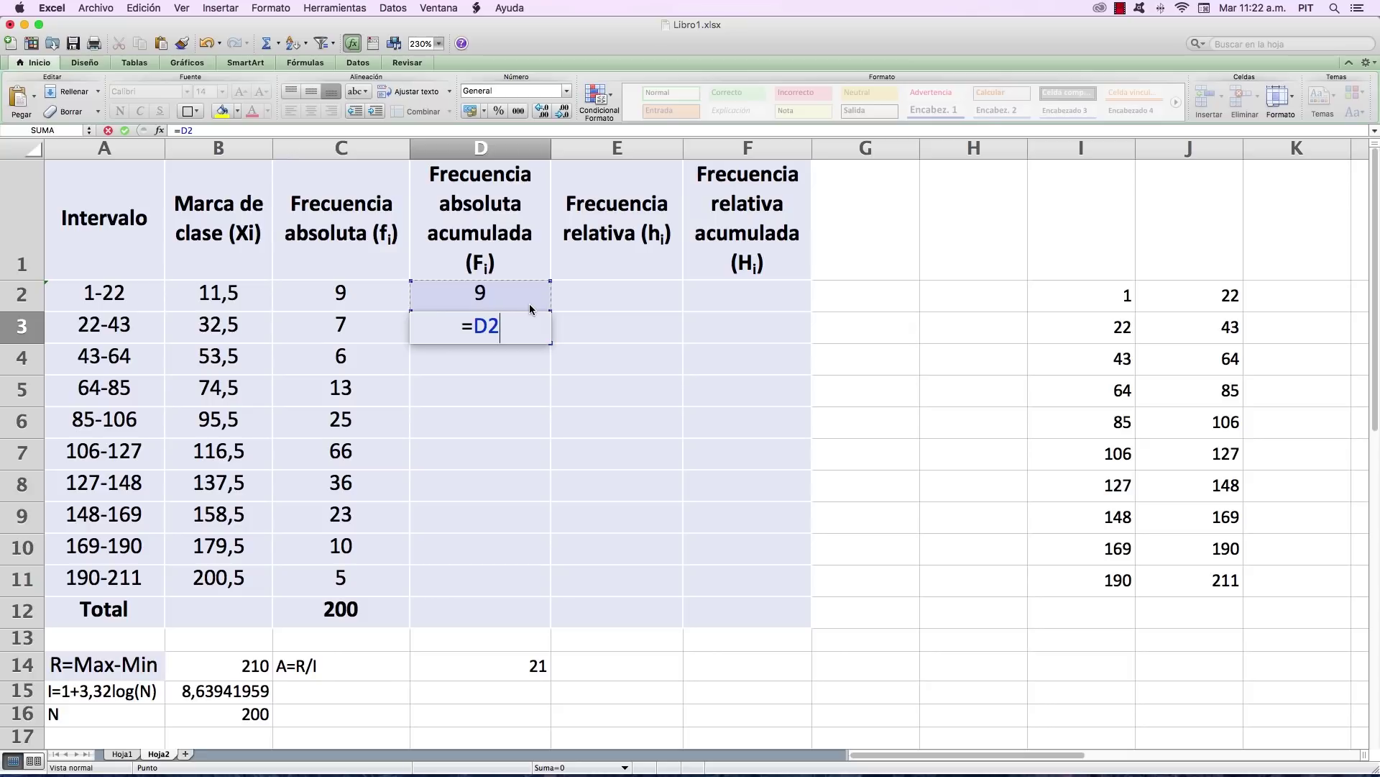
{"action": "type", "text": "+"}
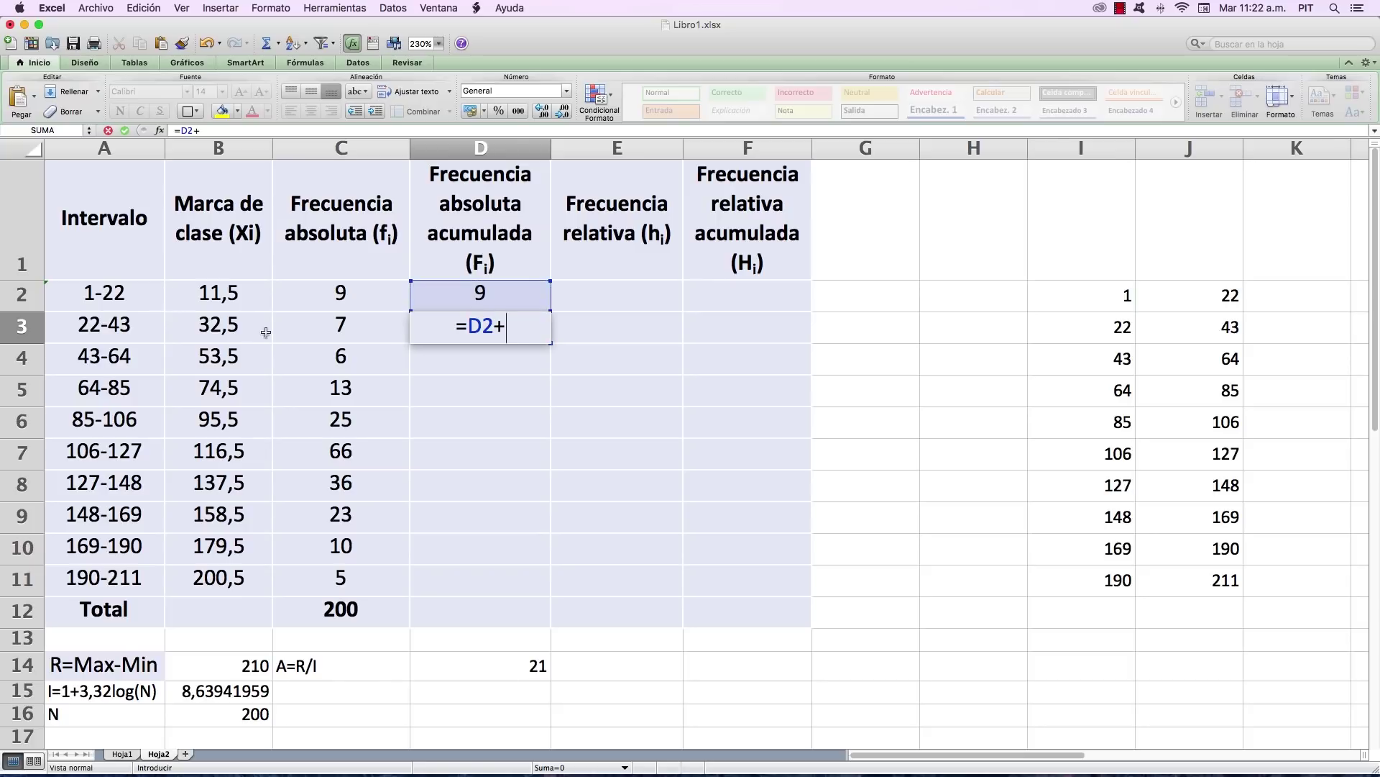
{"action": "left_click", "coordinate": [319, 333]}
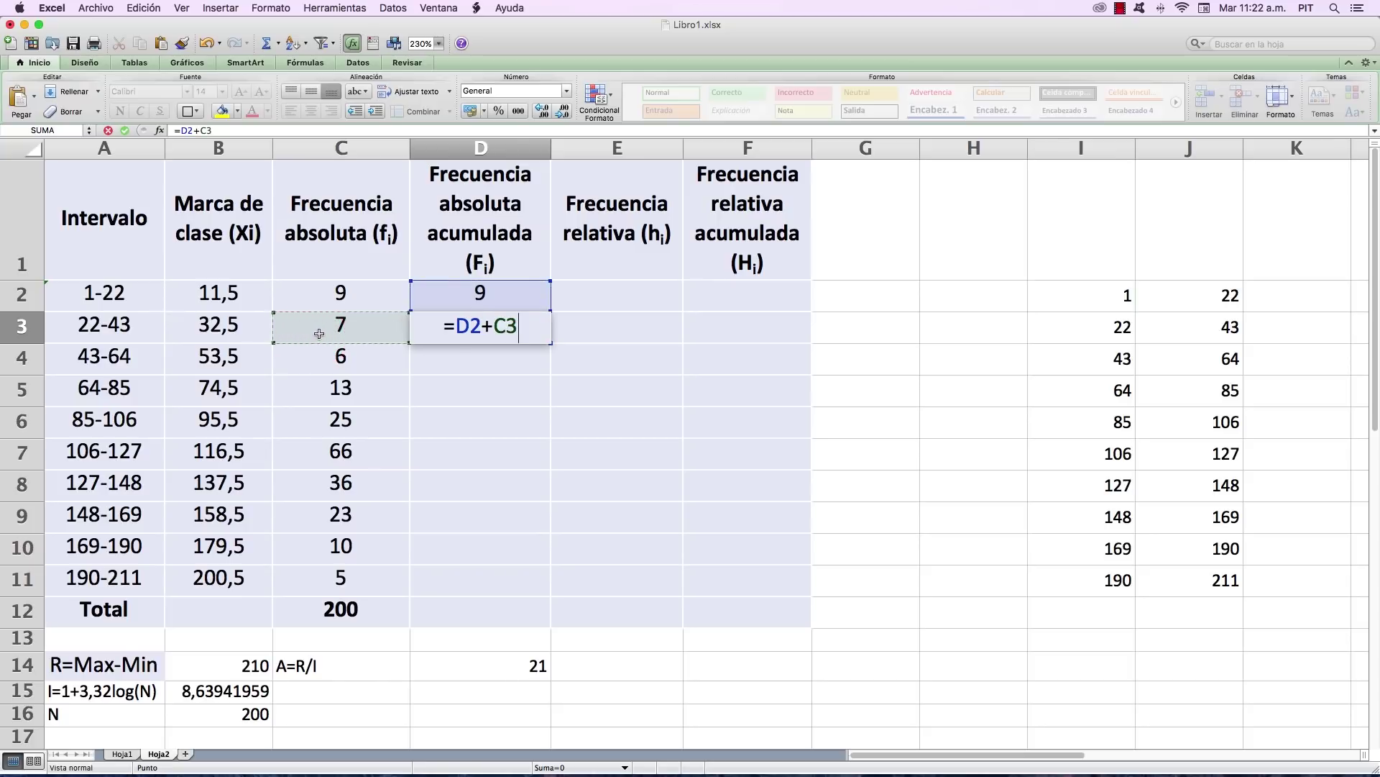
{"action": "key", "text": "Return"}
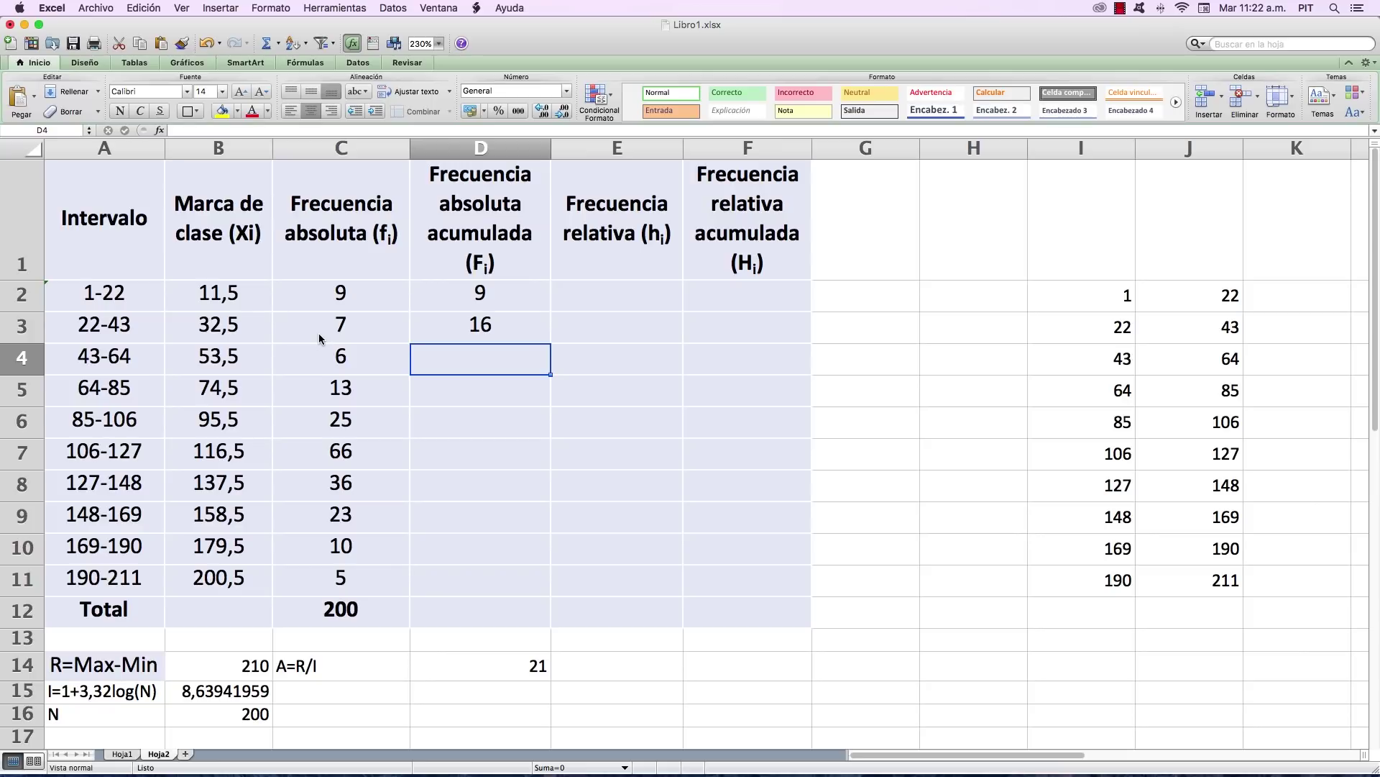
Fill the cumulative absolute frequency formula from D3 down to D11 and check the last cell.
{"action": "key", "text": "Up"}
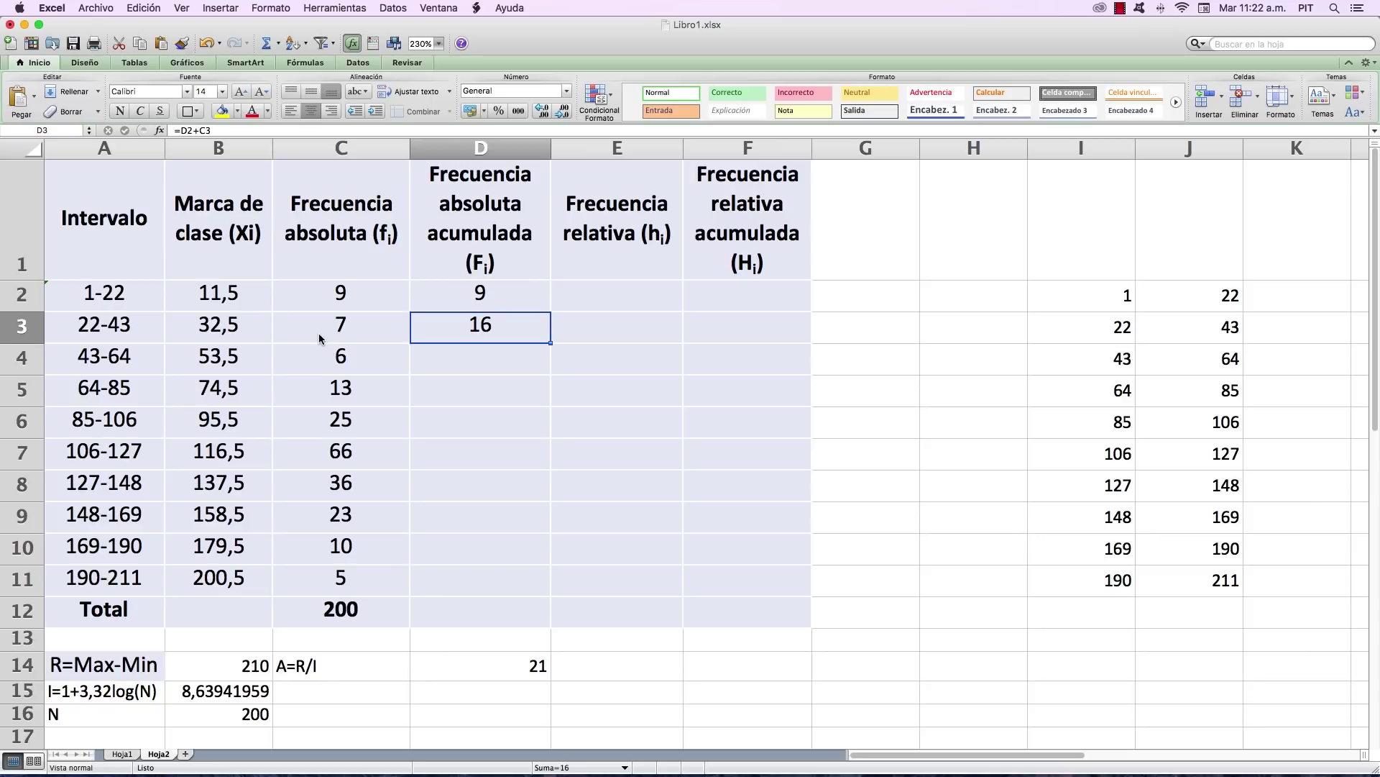
{"action": "left_click", "coordinate": [553, 347]}
{"action": "left_click", "coordinate": [525, 333]}
{"action": "left_click", "coordinate": [549, 346]}
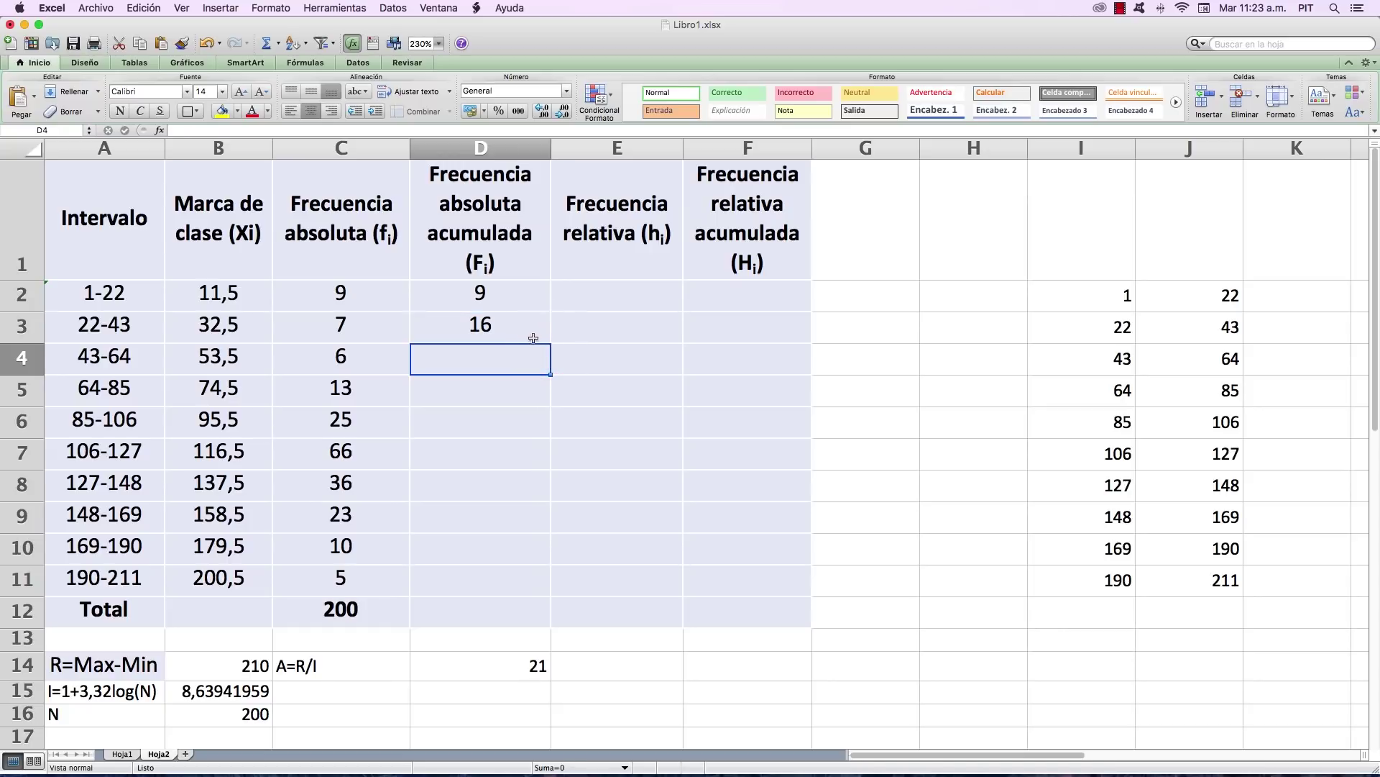
{"action": "left_click", "coordinate": [532, 338]}
{"action": "left_click", "coordinate": [548, 344]}
{"action": "left_click", "coordinate": [542, 336]}
{"action": "left_click_drag", "start_coordinate": [548, 341], "coordinate": [532, 584]}
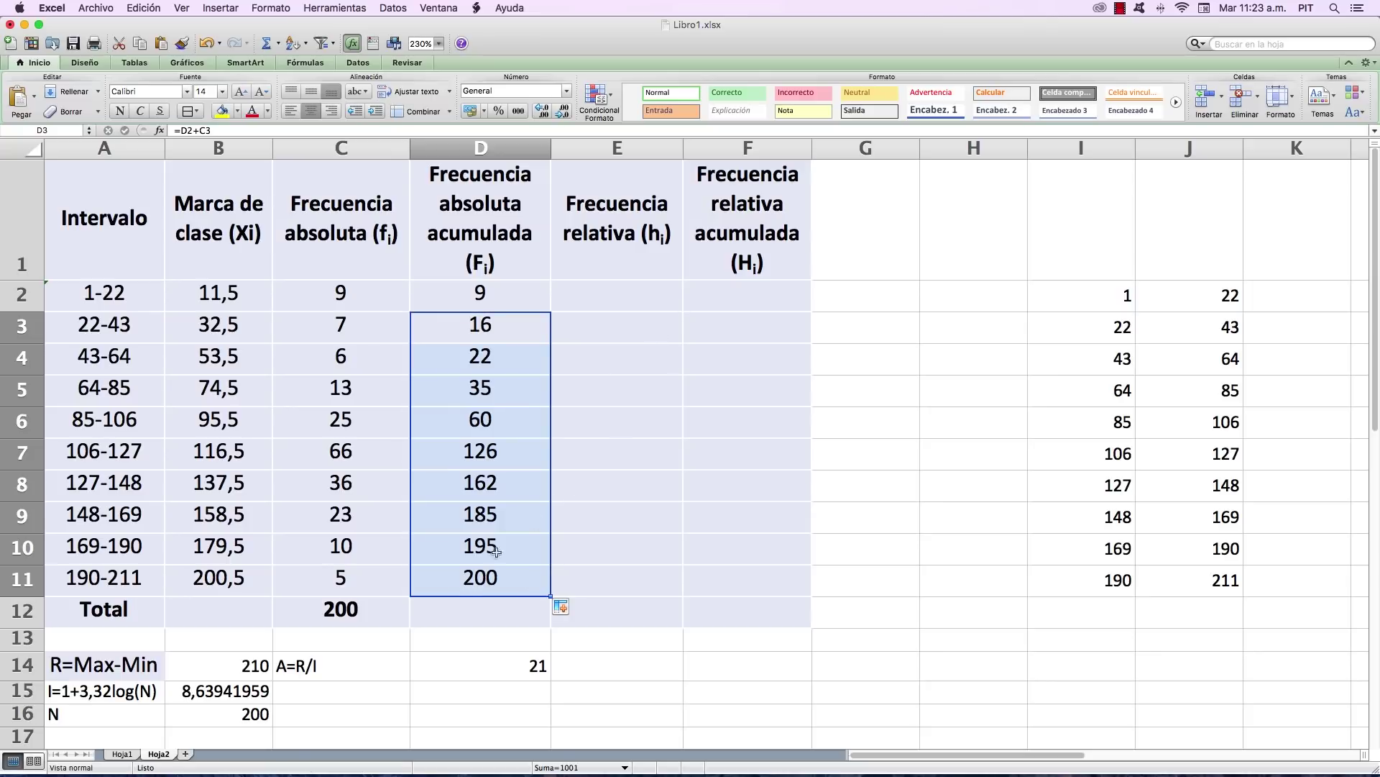
{"action": "left_click", "coordinate": [467, 586]}
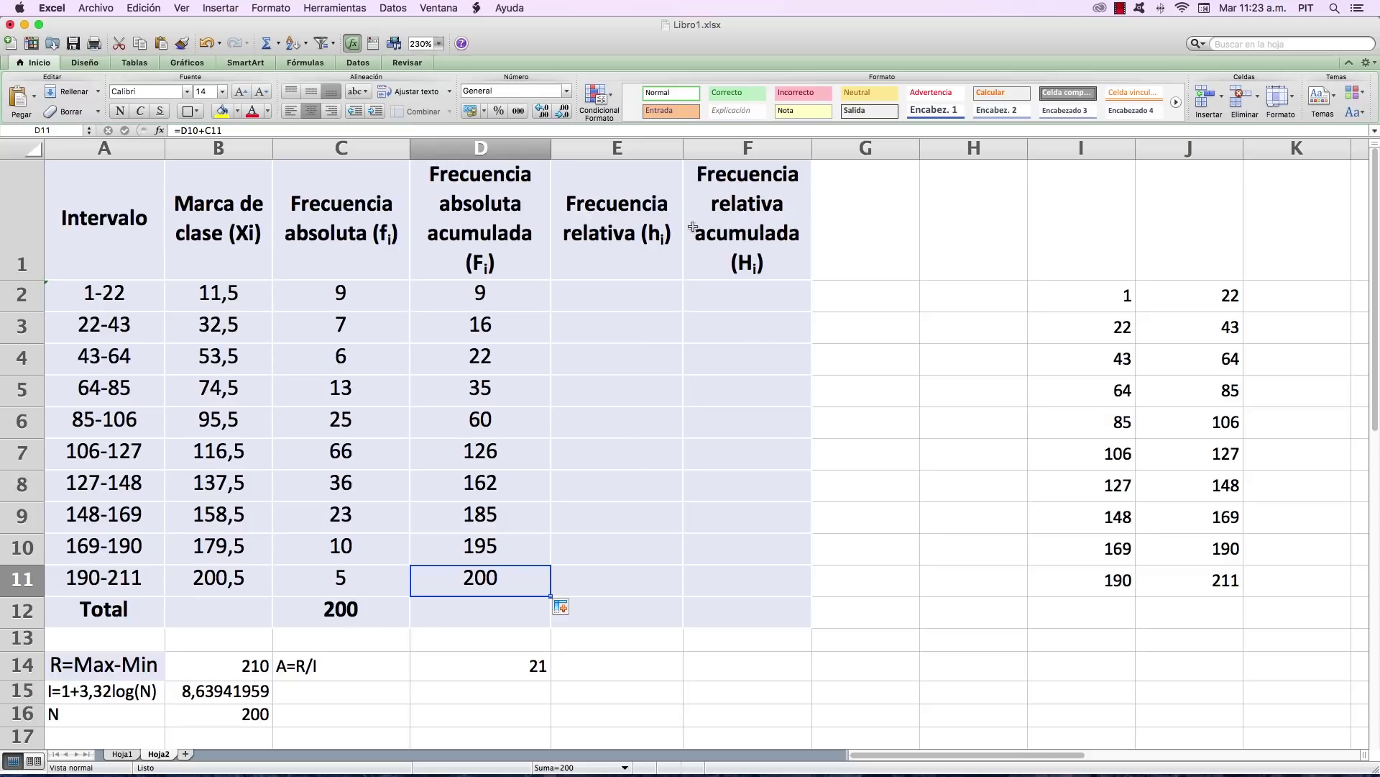
Calculate the first relative frequency in E2 by dividing its absolute frequency by the total, =C2/C12.
{"action": "left_click", "coordinate": [637, 307]}
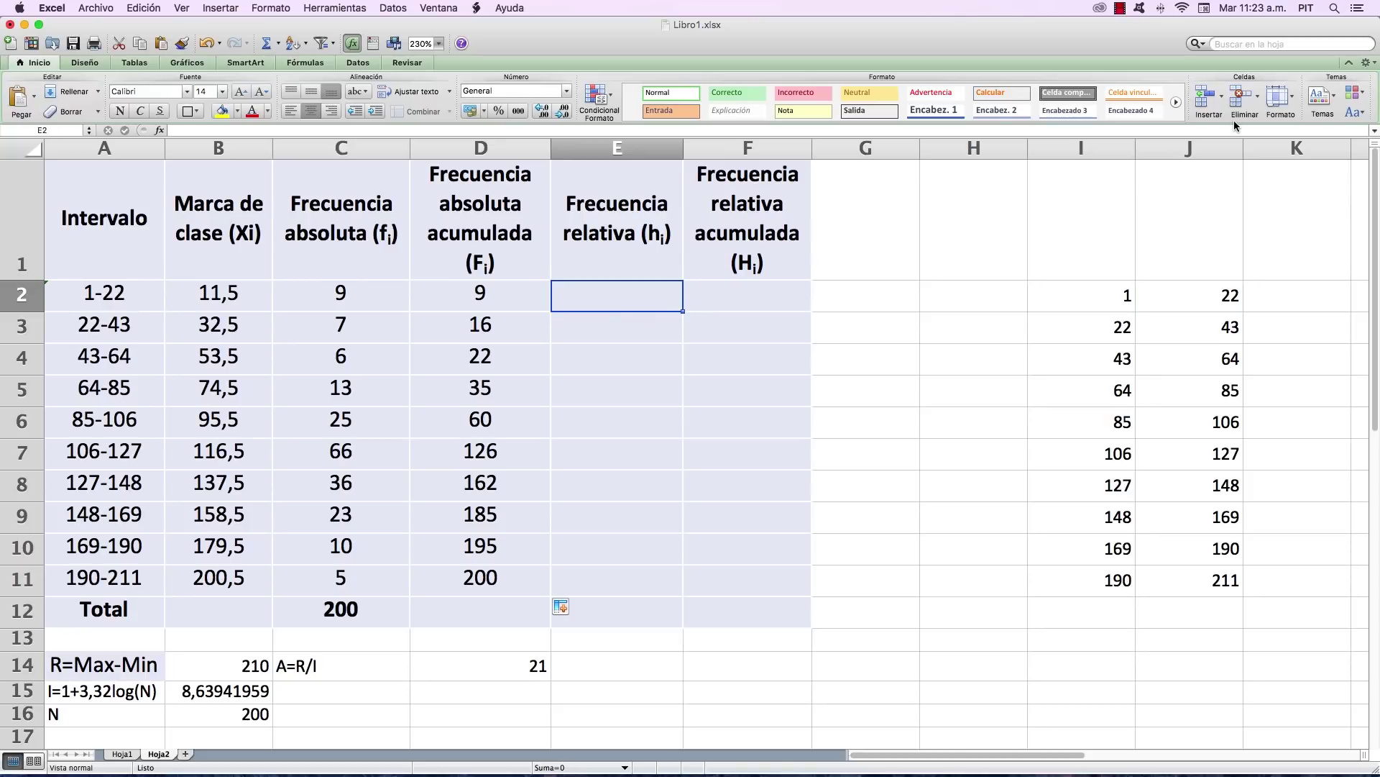
{"action": "type", "text": "="}
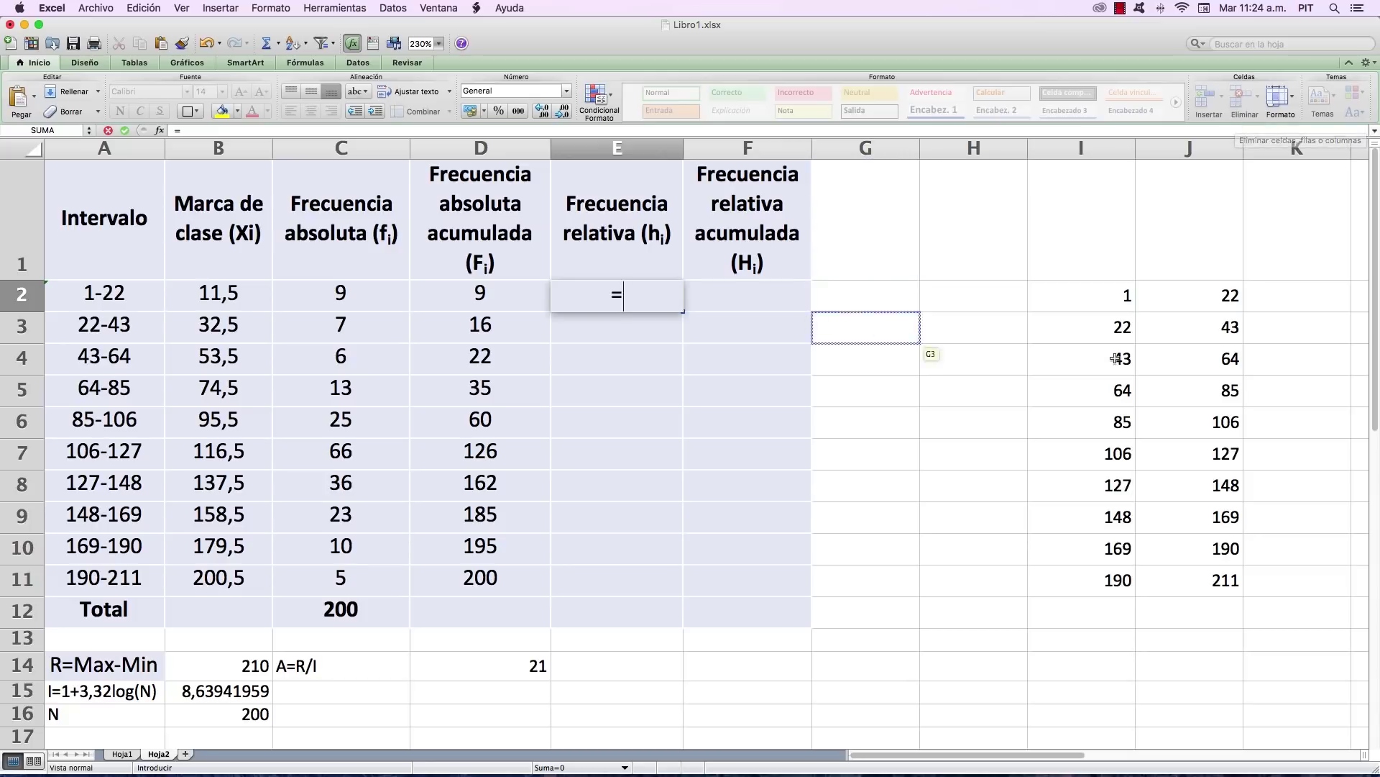
{"action": "left_click", "coordinate": [381, 297]}
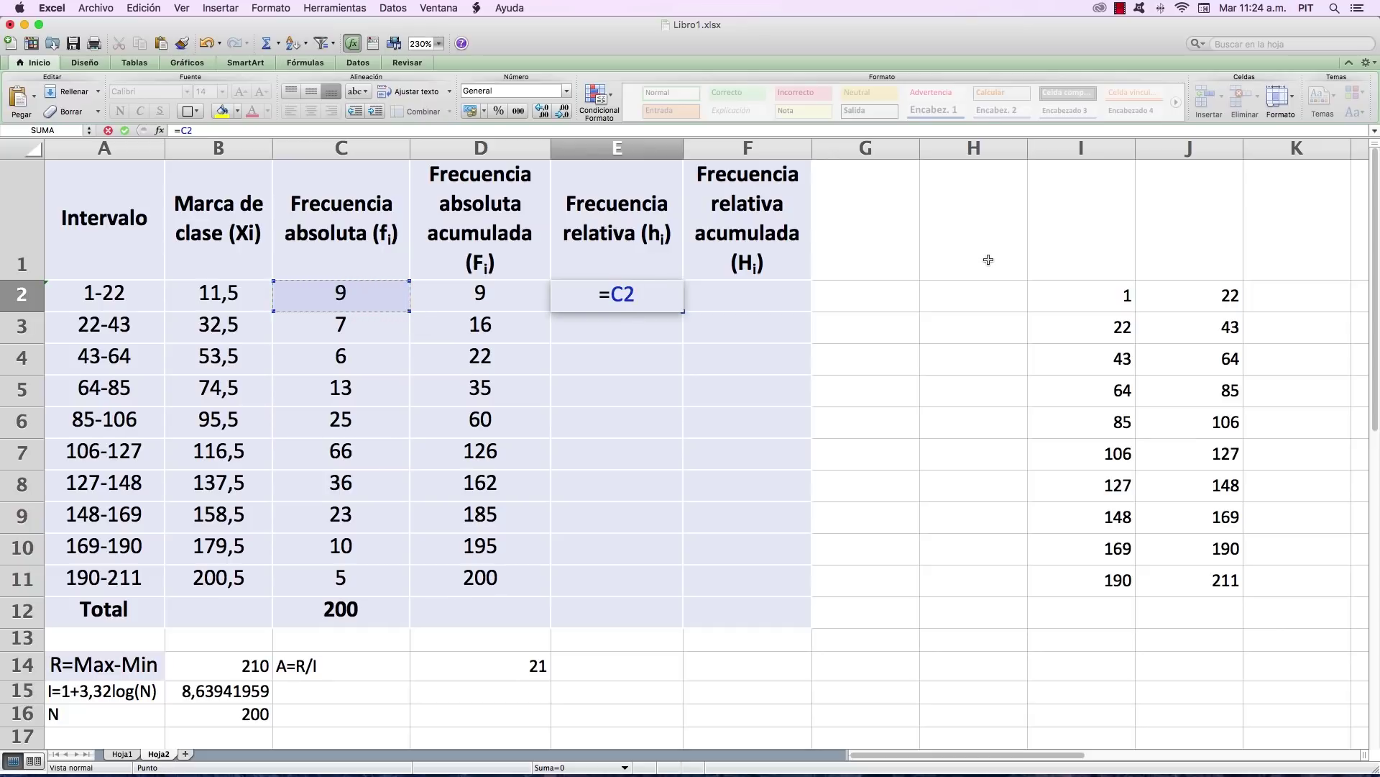
{"action": "type", "text": "/"}
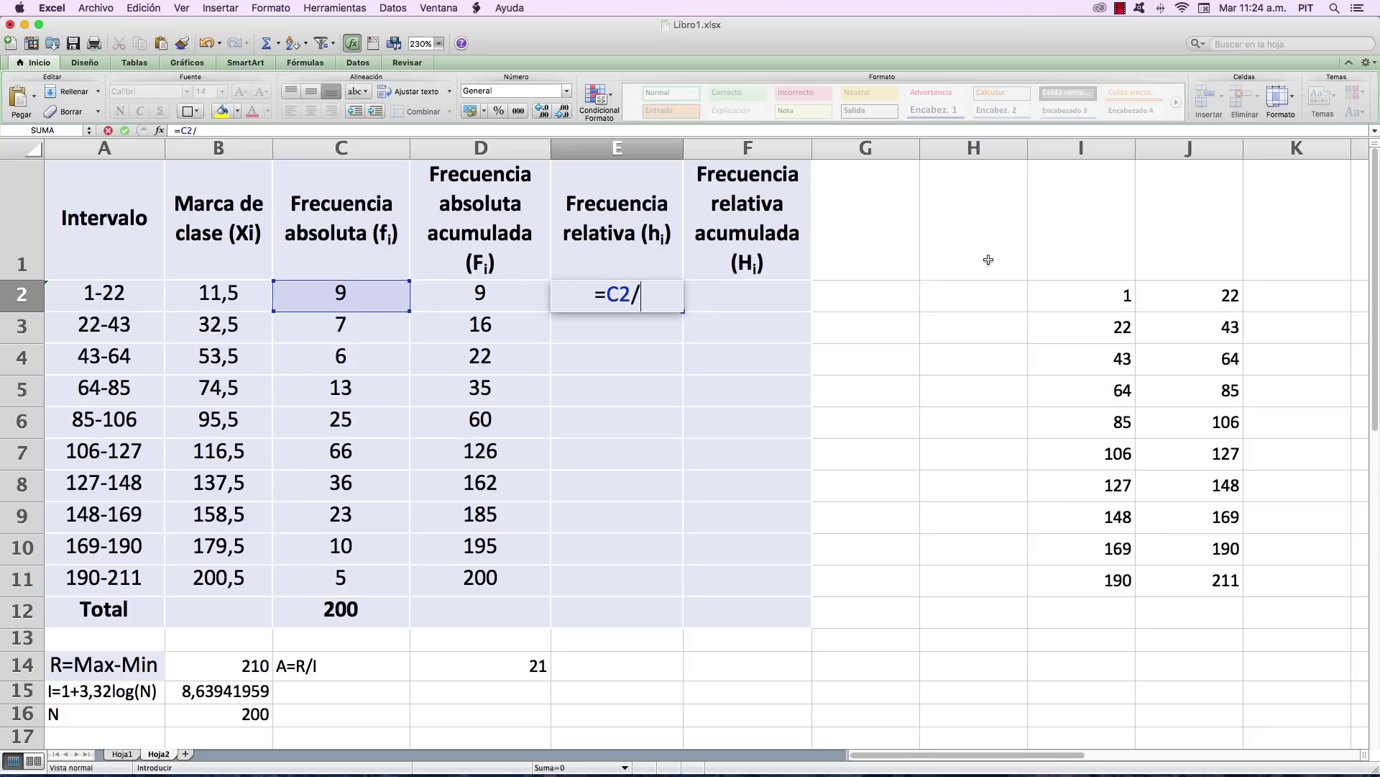
{"action": "left_click", "coordinate": [357, 613]}
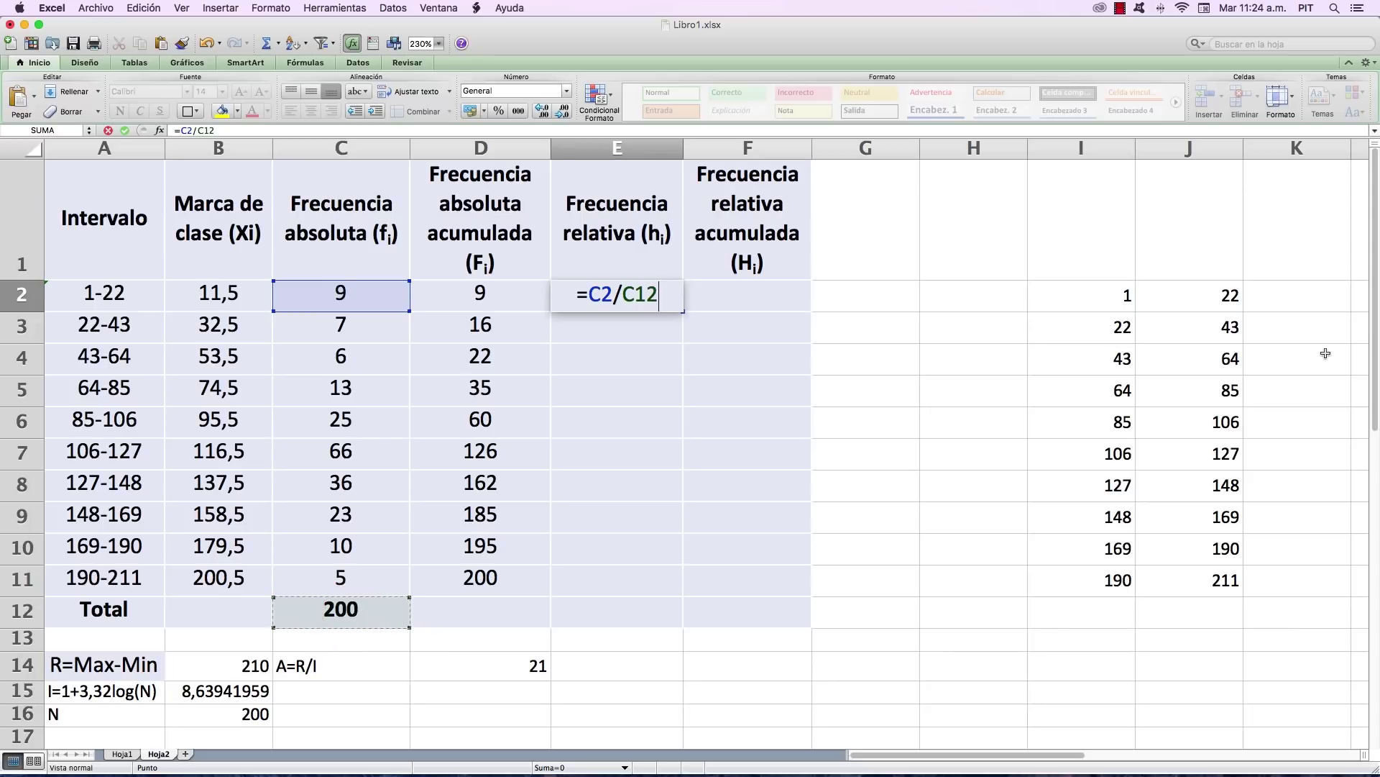
{"action": "key", "text": "Return"}
{"action": "key", "text": "Up"}
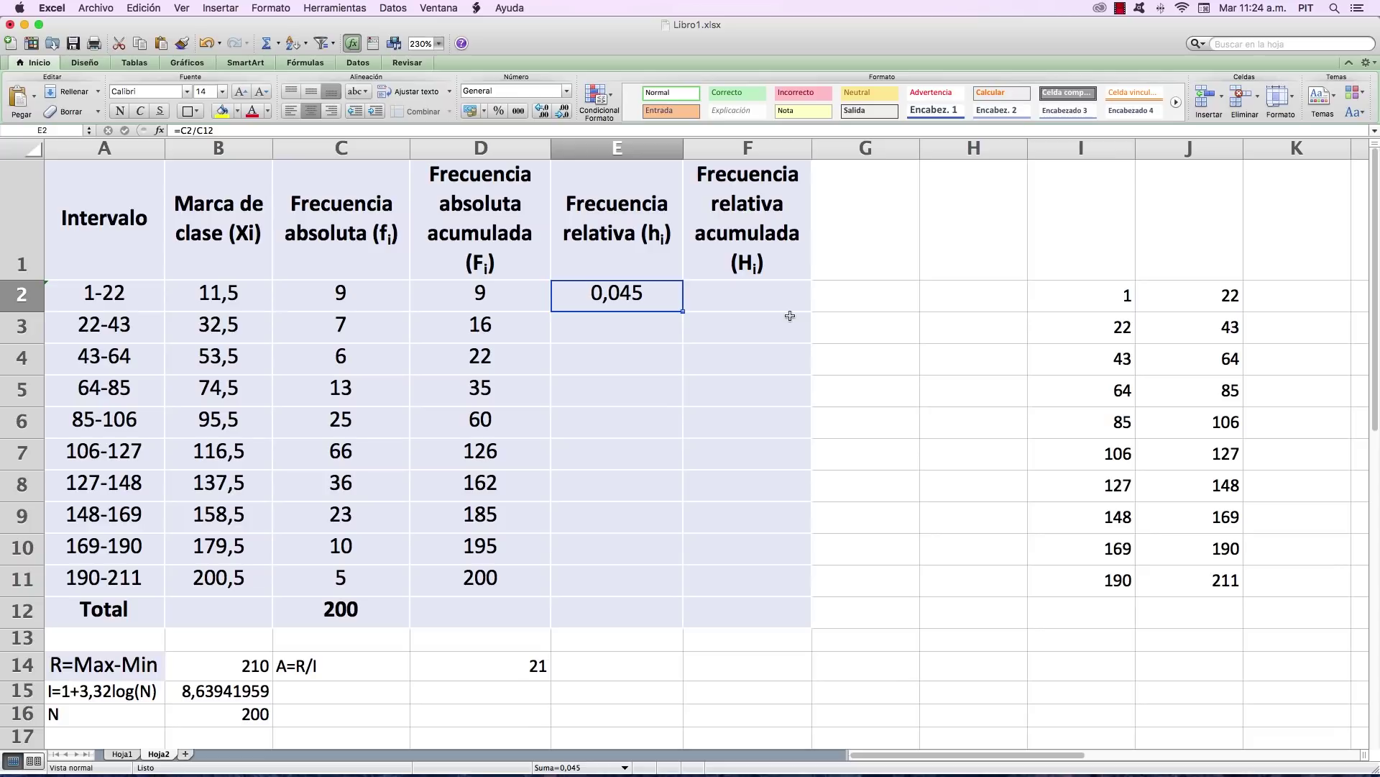
Convert the first relative frequency to a percentage in G2 with the formula =E2*100.
{"action": "left_click", "coordinate": [853, 300]}
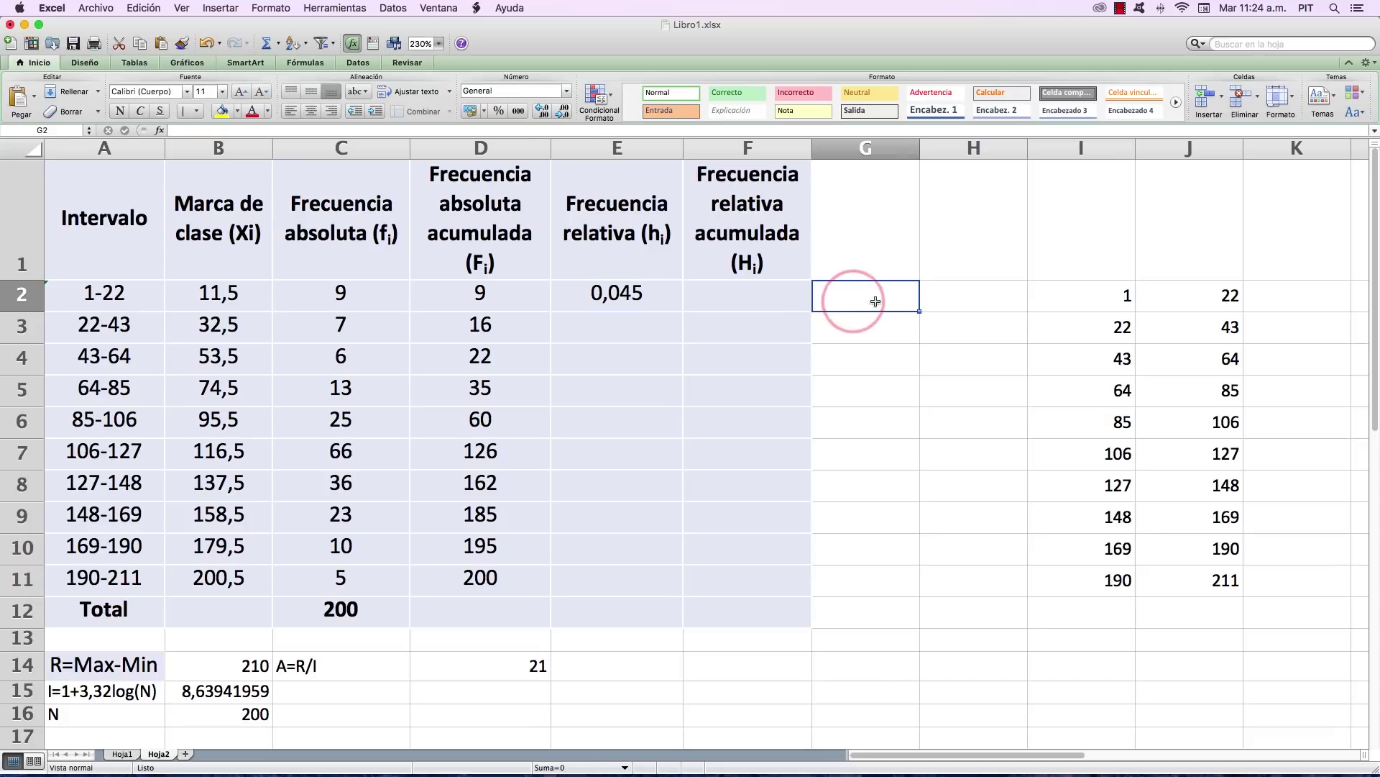
{"action": "type", "text": "="}
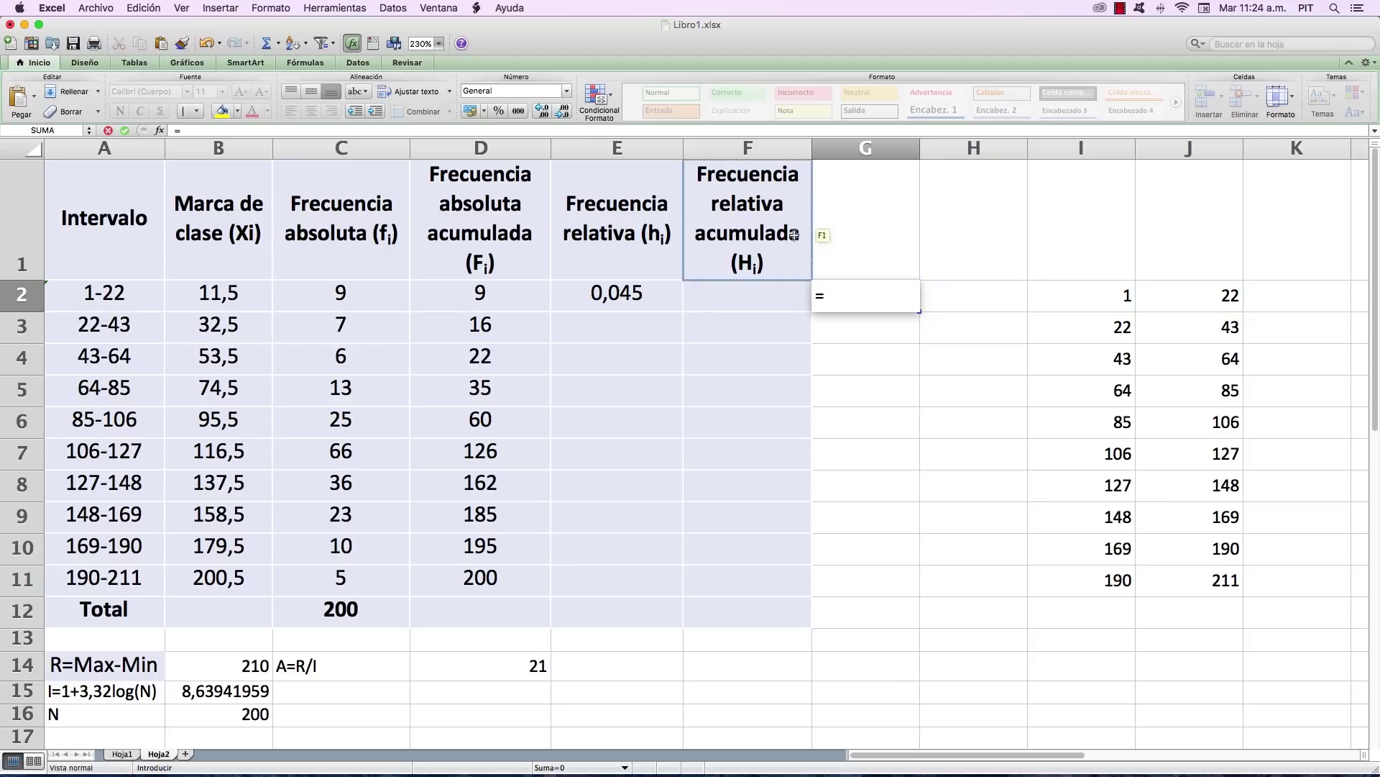
{"action": "left_click", "coordinate": [645, 295]}
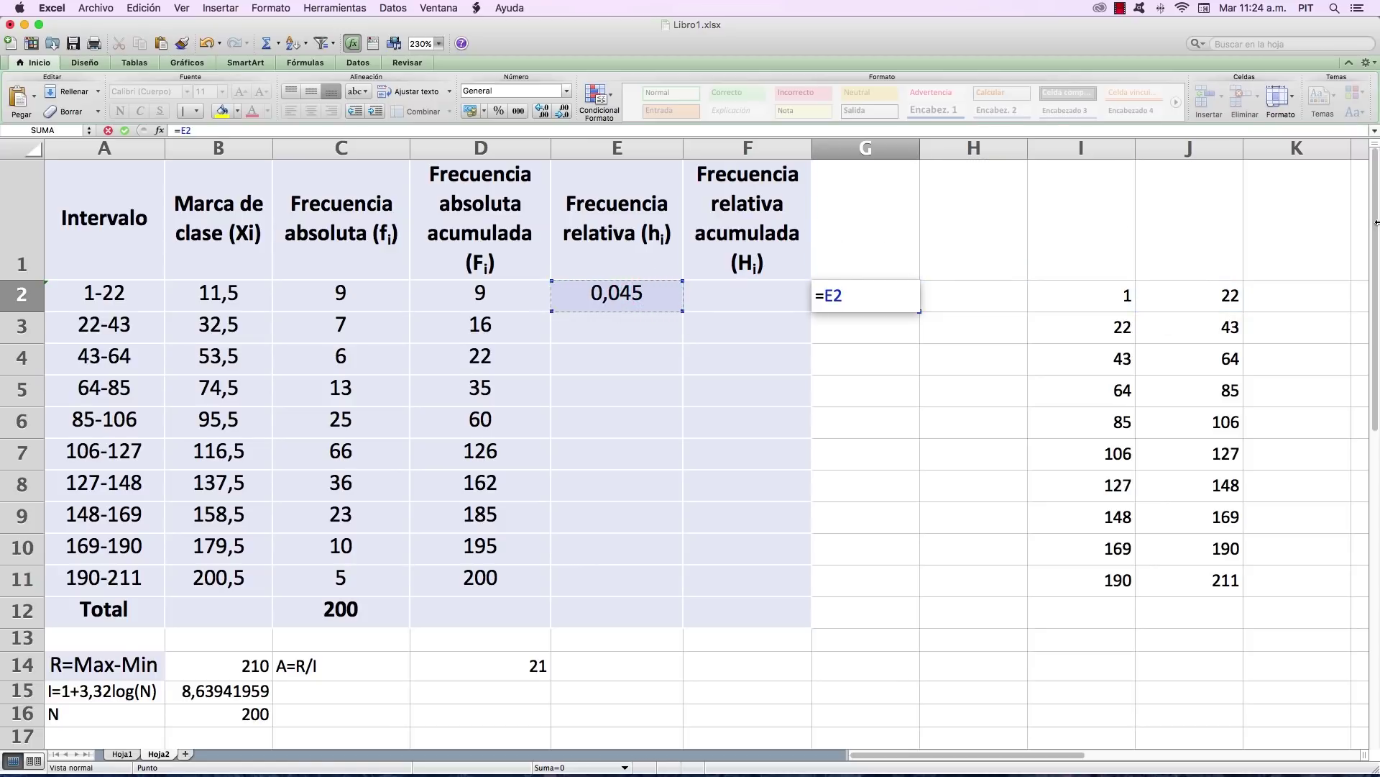
{"action": "type", "text": "*100"}
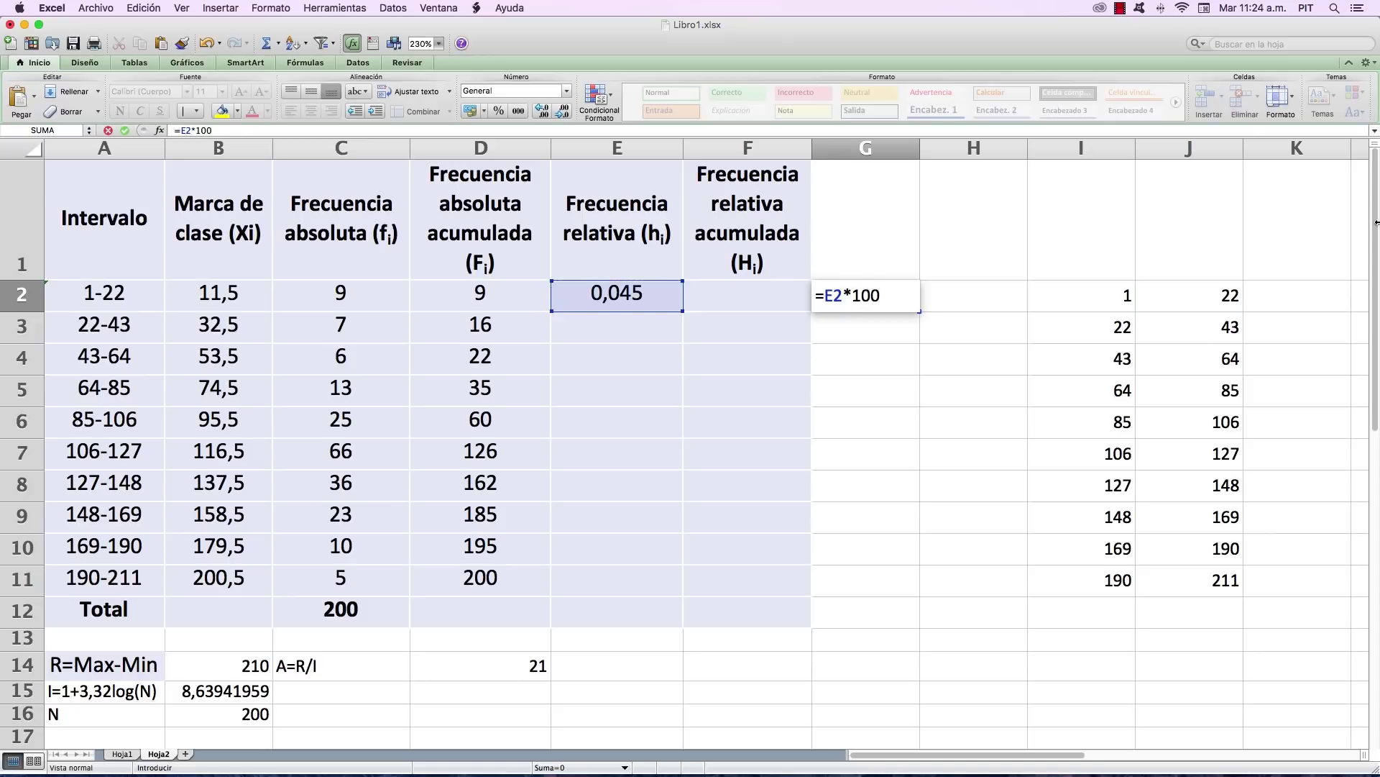
{"action": "key", "text": "Return"}
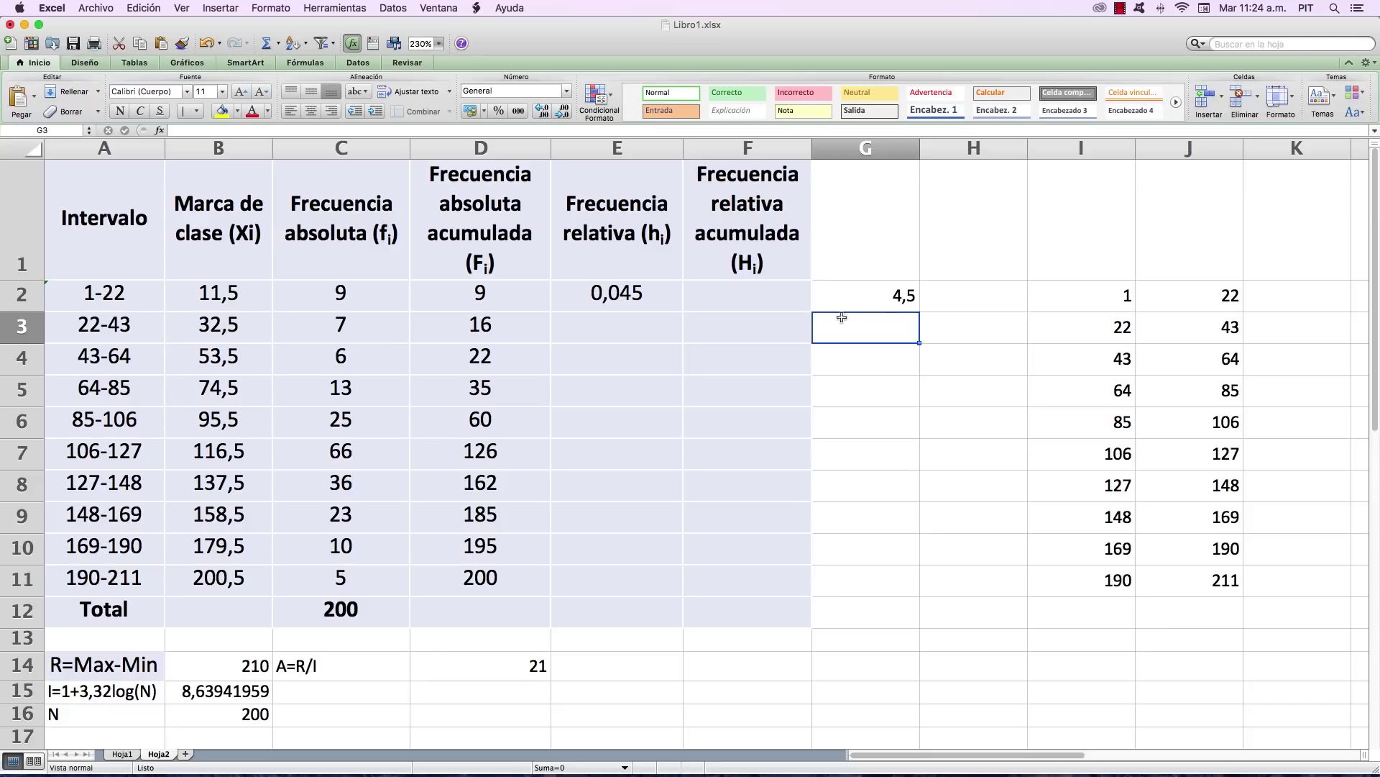
Copy the percentage formula in G2.
{"action": "left_click", "coordinate": [879, 293]}
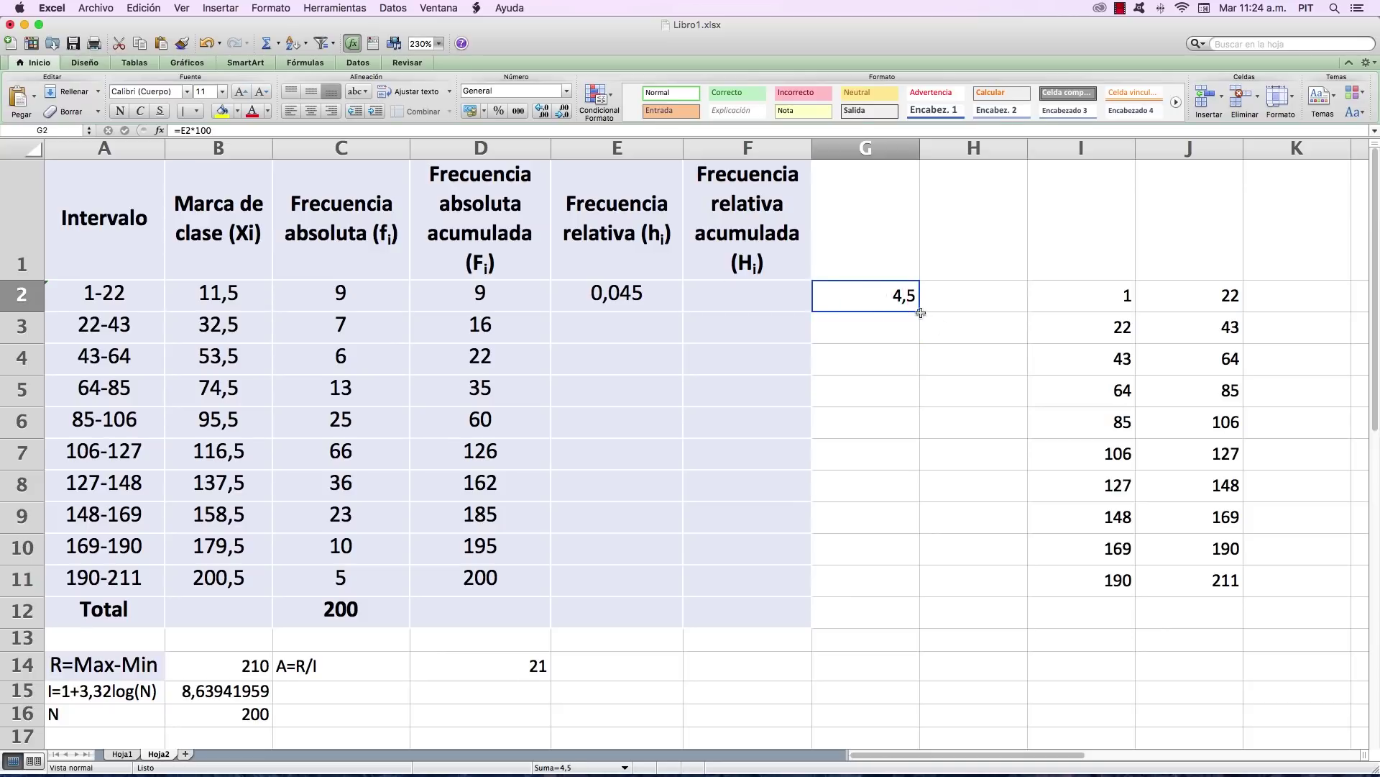
{"action": "left_click", "coordinate": [922, 314]}
{"action": "left_click", "coordinate": [839, 295]}
{"action": "key", "text": "super+c"}
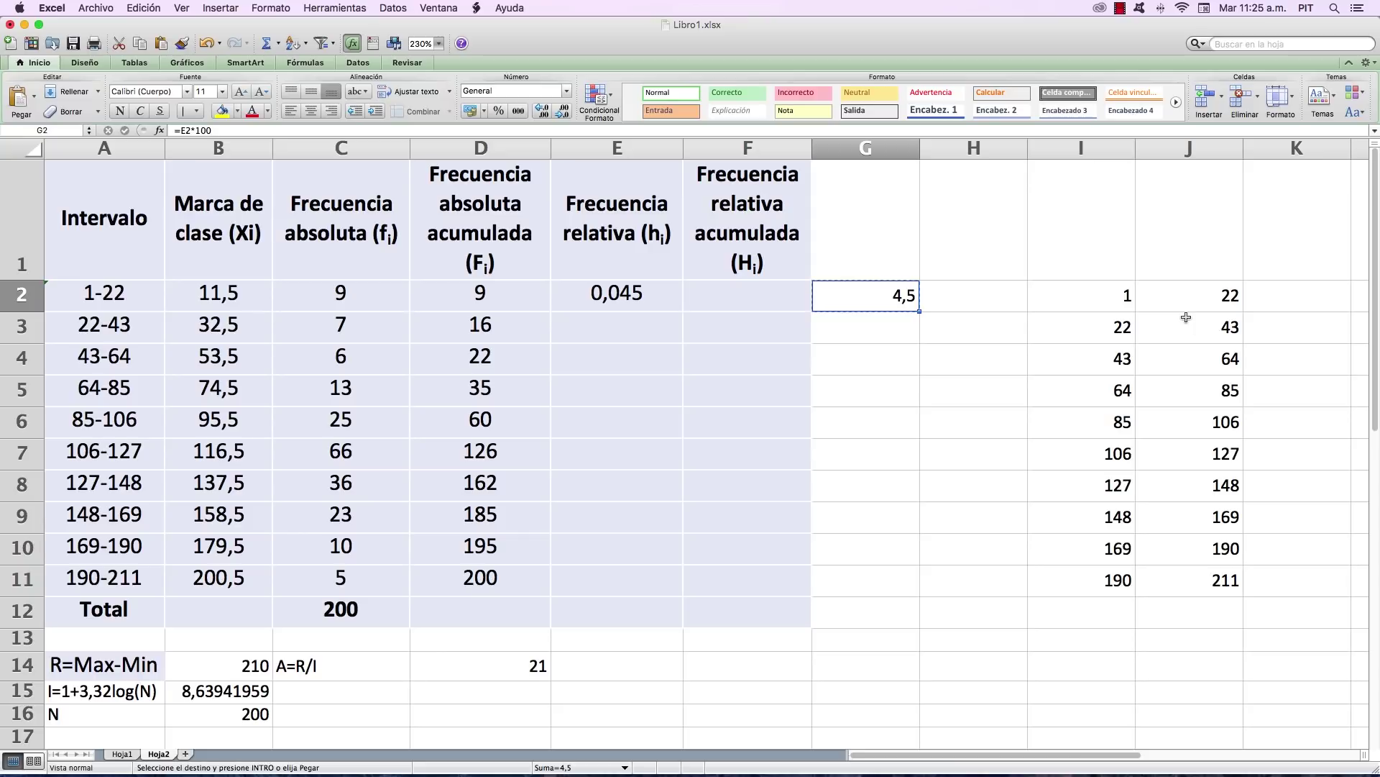
{"action": "key", "text": "shift+Down"}
{"action": "key", "text": "shift+Down"}
{"action": "key", "text": "shift+Down"}
{"action": "key", "text": "shift+Down"}
{"action": "key", "text": "shift+Down"}
{"action": "key", "text": "shift+Down"}
{"action": "key", "text": "shift+Down"}
{"action": "key", "text": "shift+Down"}
{"action": "key", "text": "shift+Down"}
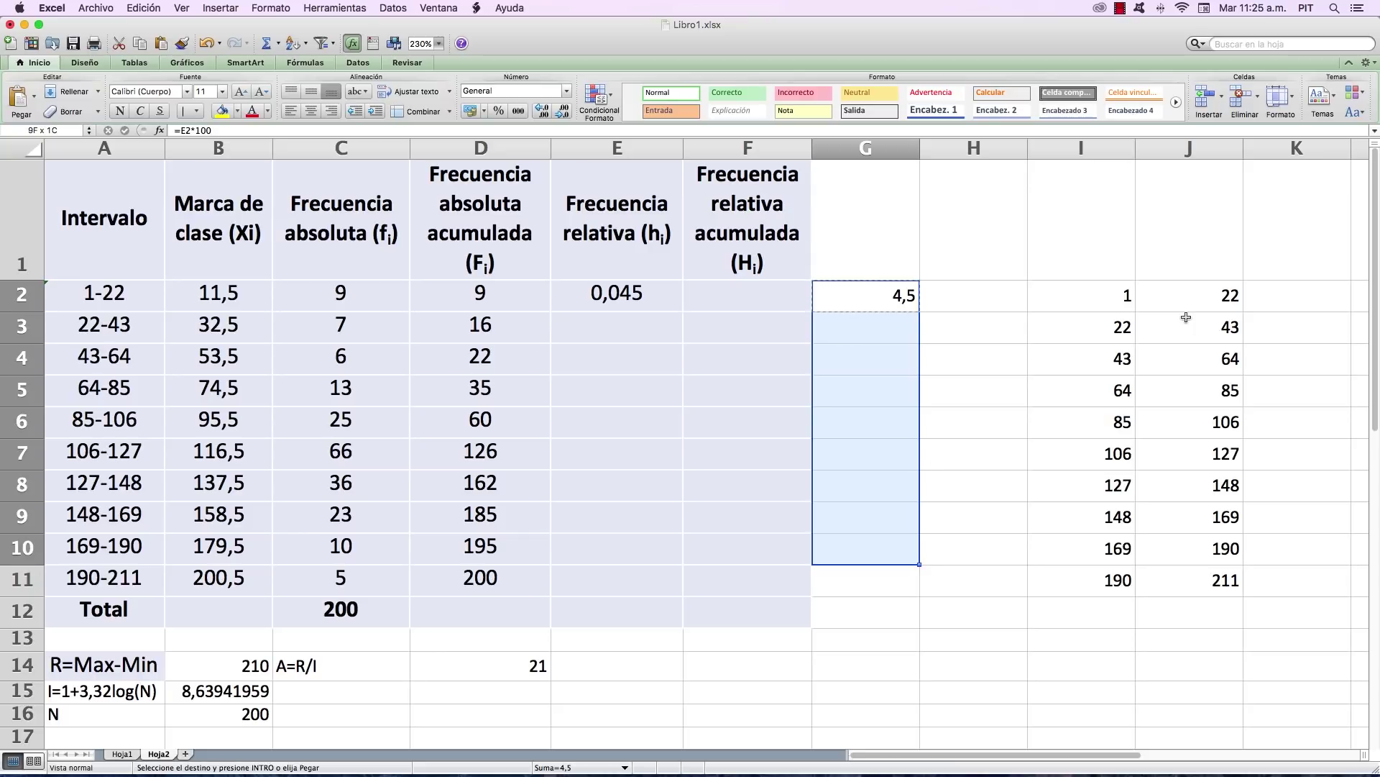
{"action": "key", "text": "Return"}
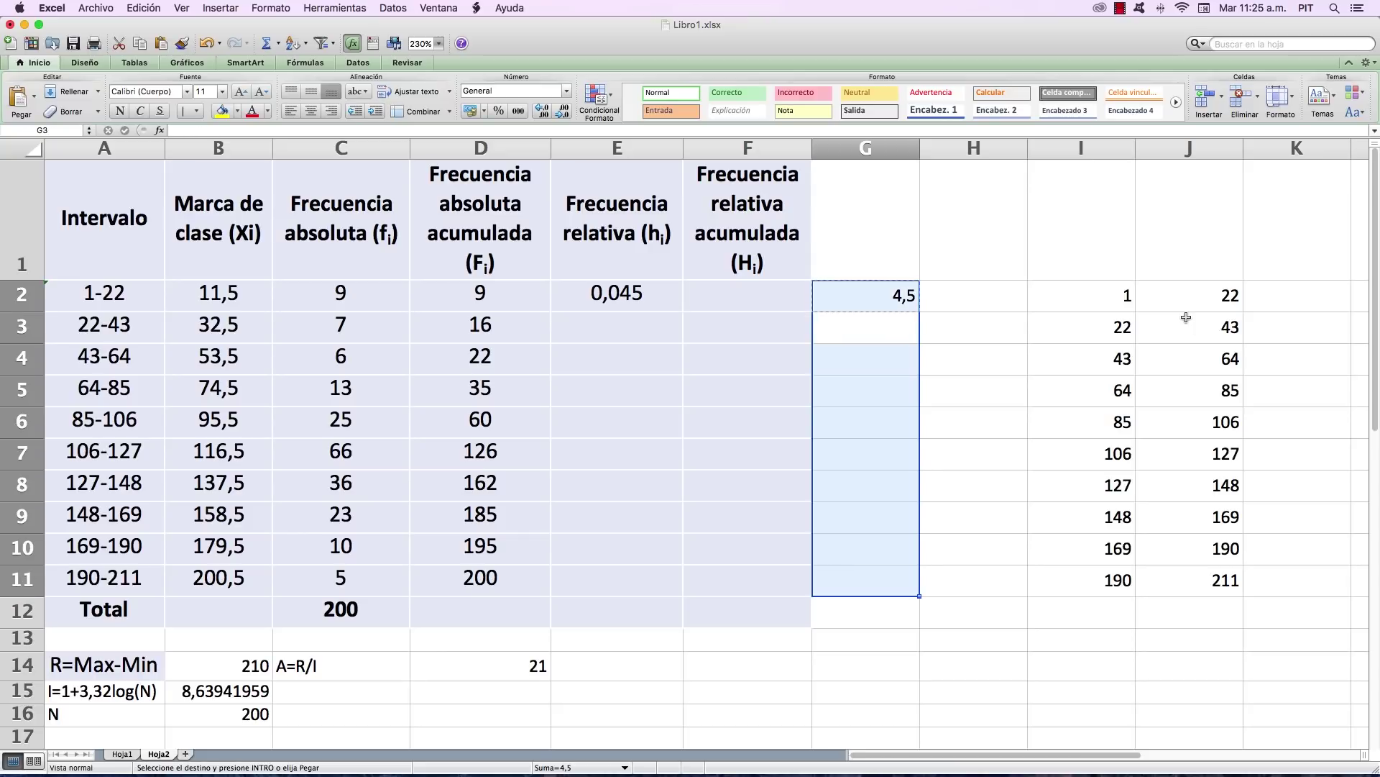
{"action": "key", "text": "Up"}
Paste the copied percentage formula into G3 through G11.
{"action": "key", "text": "Down"}
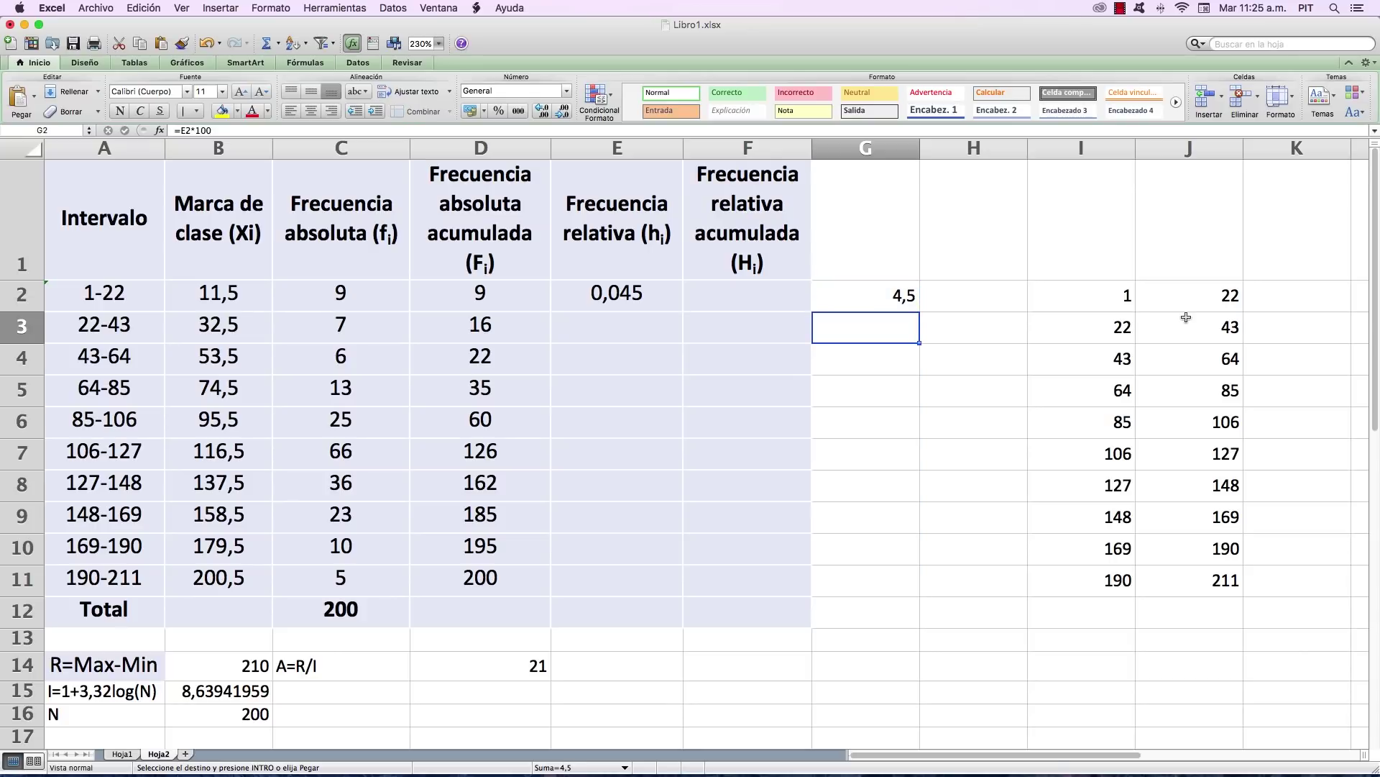
{"action": "key", "text": "shift+Down"}
{"action": "key", "text": "shift+Down"}
{"action": "key", "text": "shift+Down"}
{"action": "key", "text": "shift+Down"}
{"action": "key", "text": "shift+Down"}
{"action": "key", "text": "shift+Down"}
{"action": "key", "text": "shift+Down"}
{"action": "key", "text": "shift+Down"}
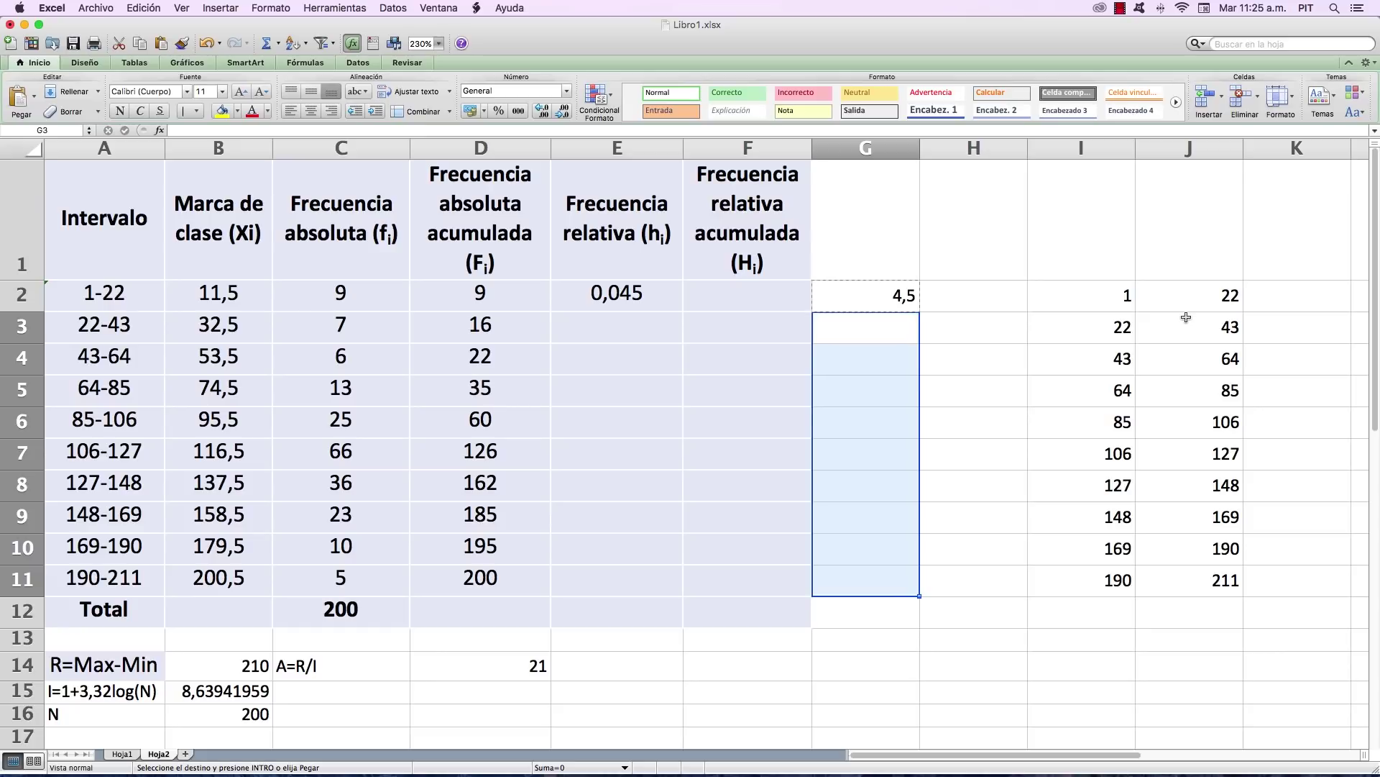
{"action": "key", "text": "super+v"}
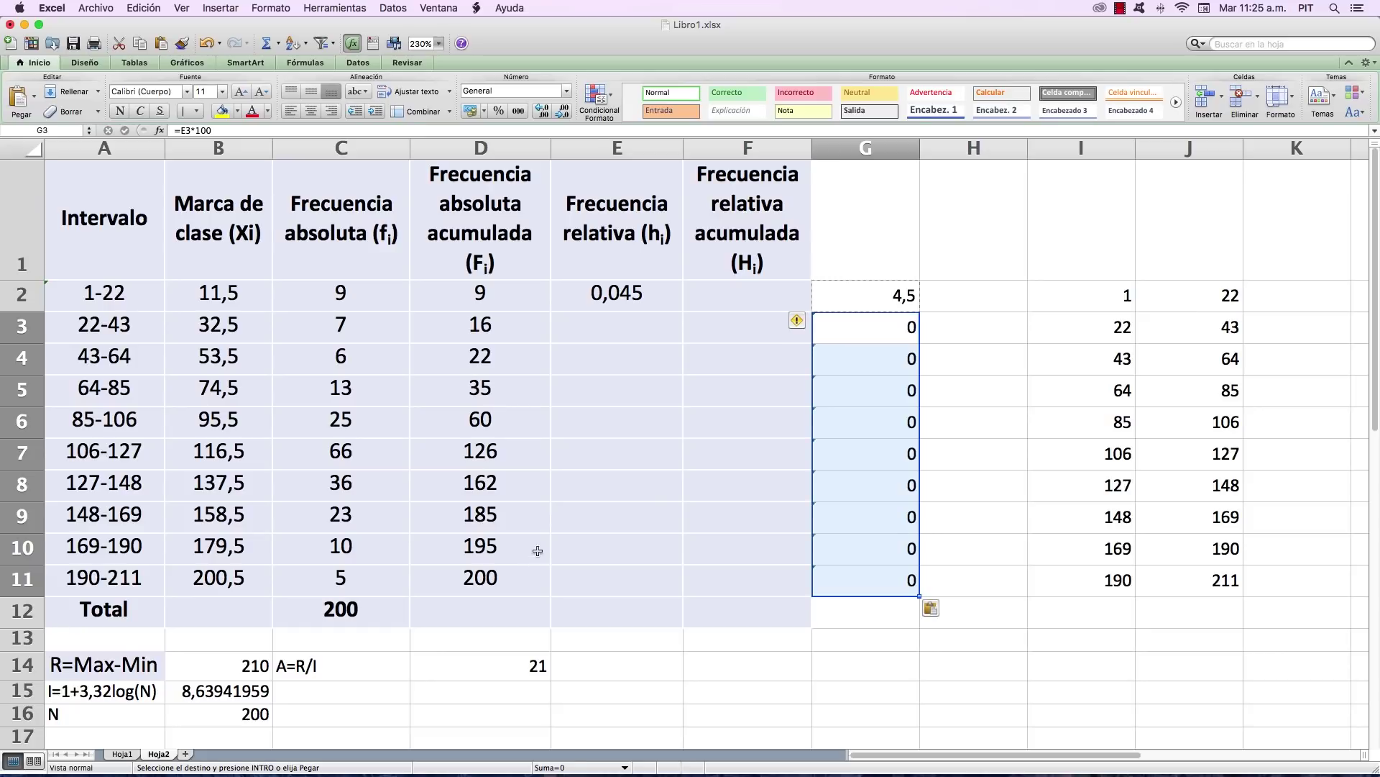
Make the total an absolute reference in E2 with =C2/$C$12, and fill the relative frequency formula down to E11.
{"action": "left_click", "coordinate": [617, 295]}
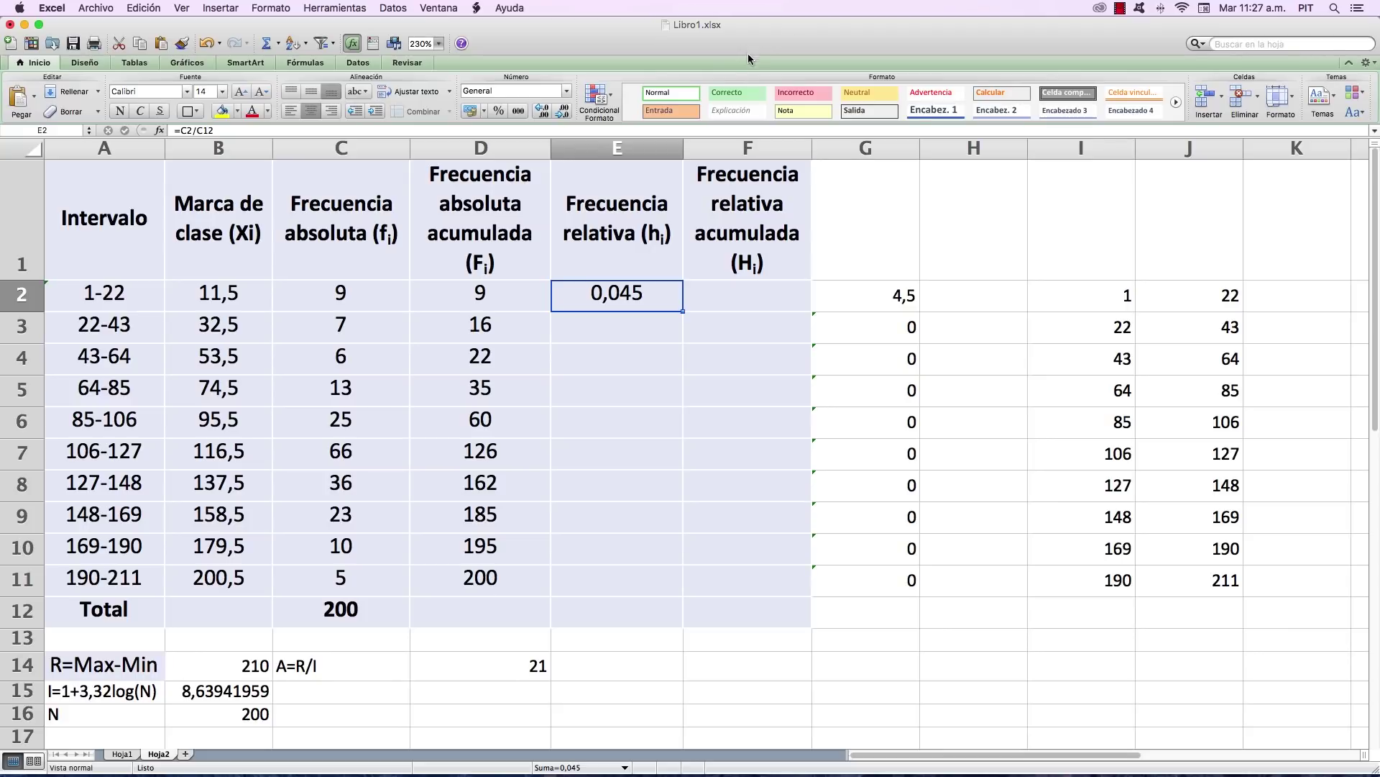
{"action": "key", "text": "super+c"}
{"action": "left_click", "coordinate": [198, 130]}
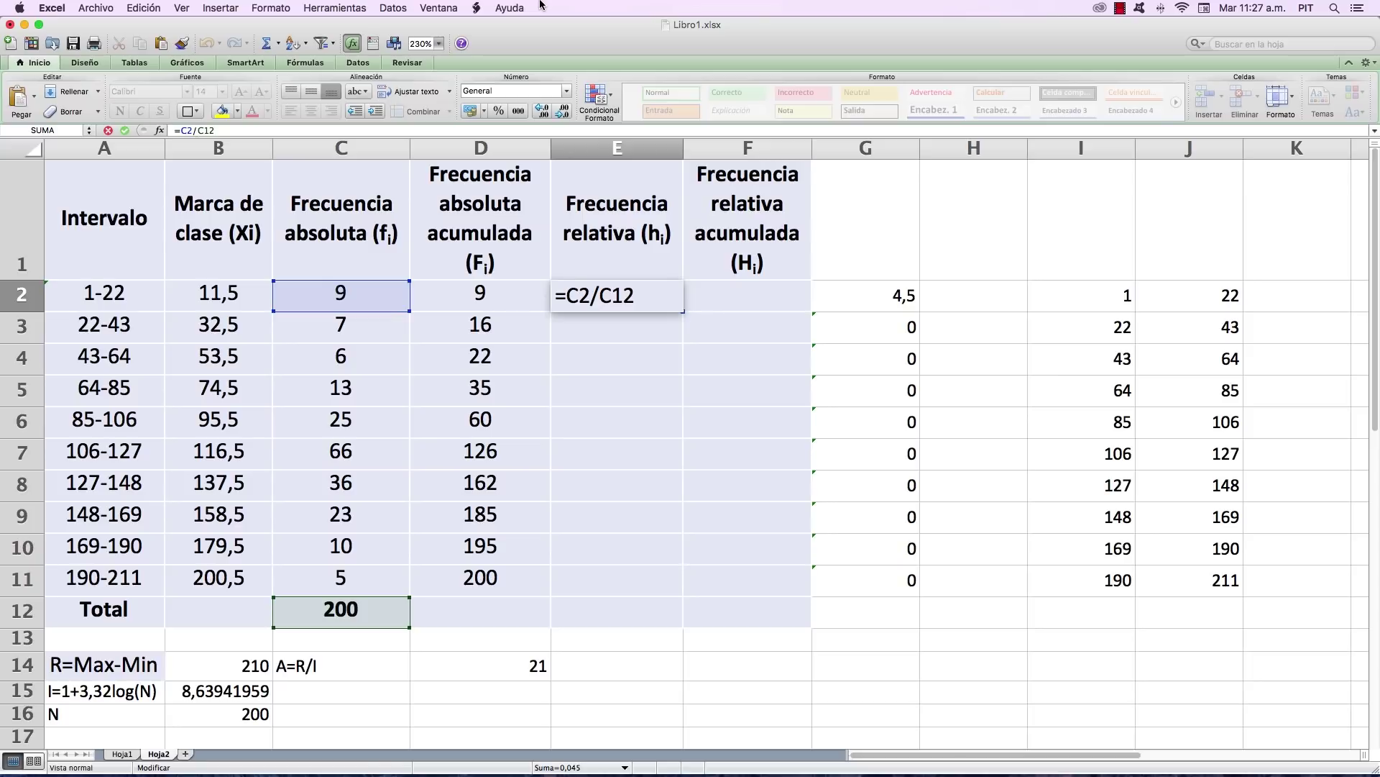
{"action": "type", "text": "$C$"}
{"action": "key", "text": "Return"}
{"action": "key", "text": "Up"}
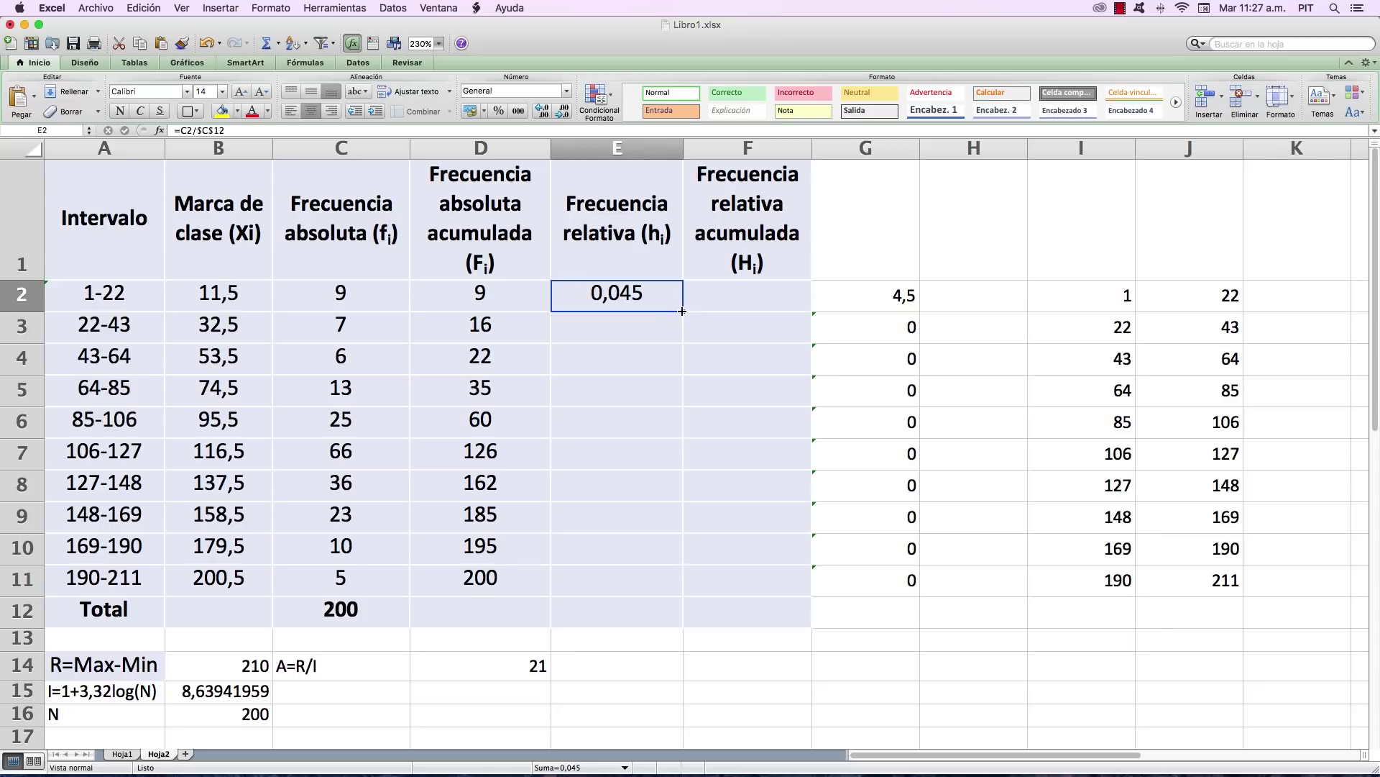
{"action": "left_click_drag", "start_coordinate": [683, 310], "coordinate": [683, 591]}
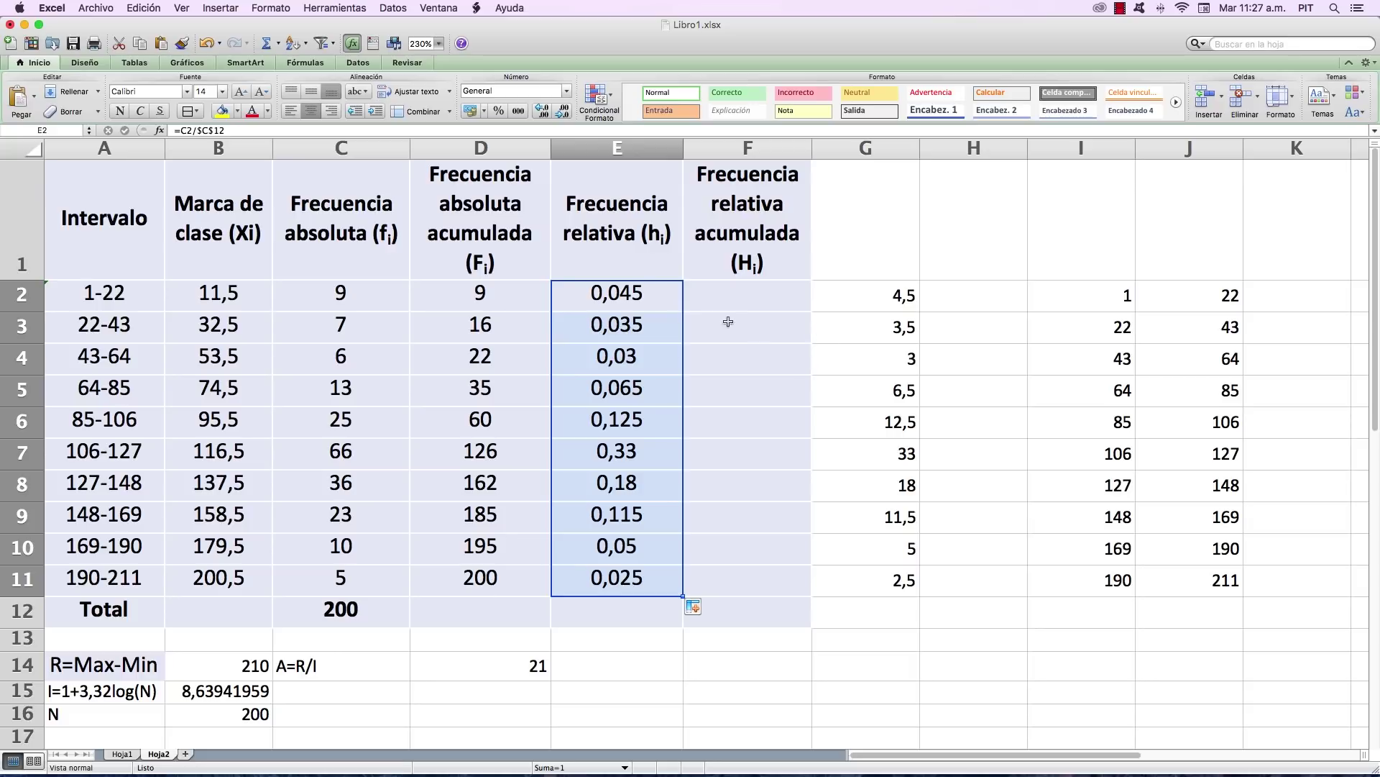
{"action": "left_click", "coordinate": [638, 453]}
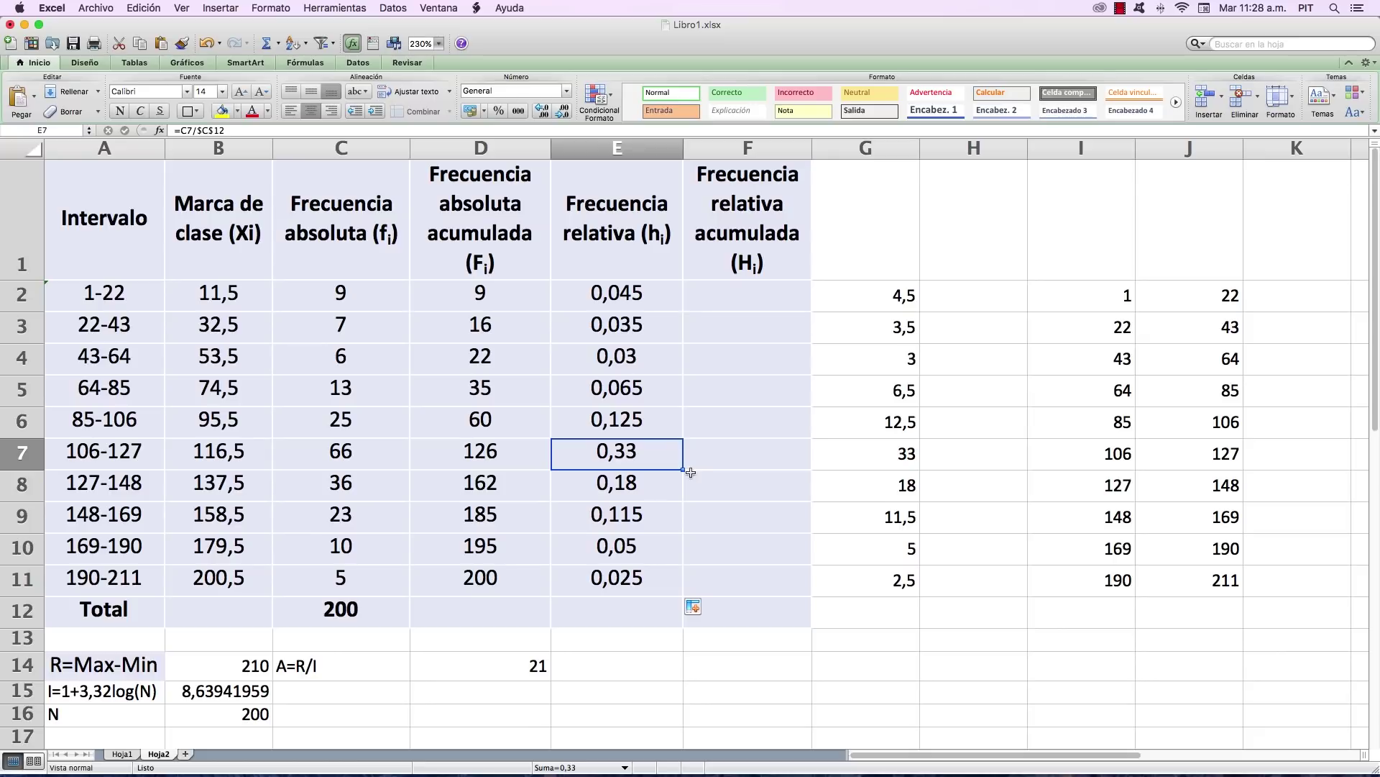
Total the relative frequencies in E12 by copying the sum formula from C12.
{"action": "left_click", "coordinate": [623, 611]}
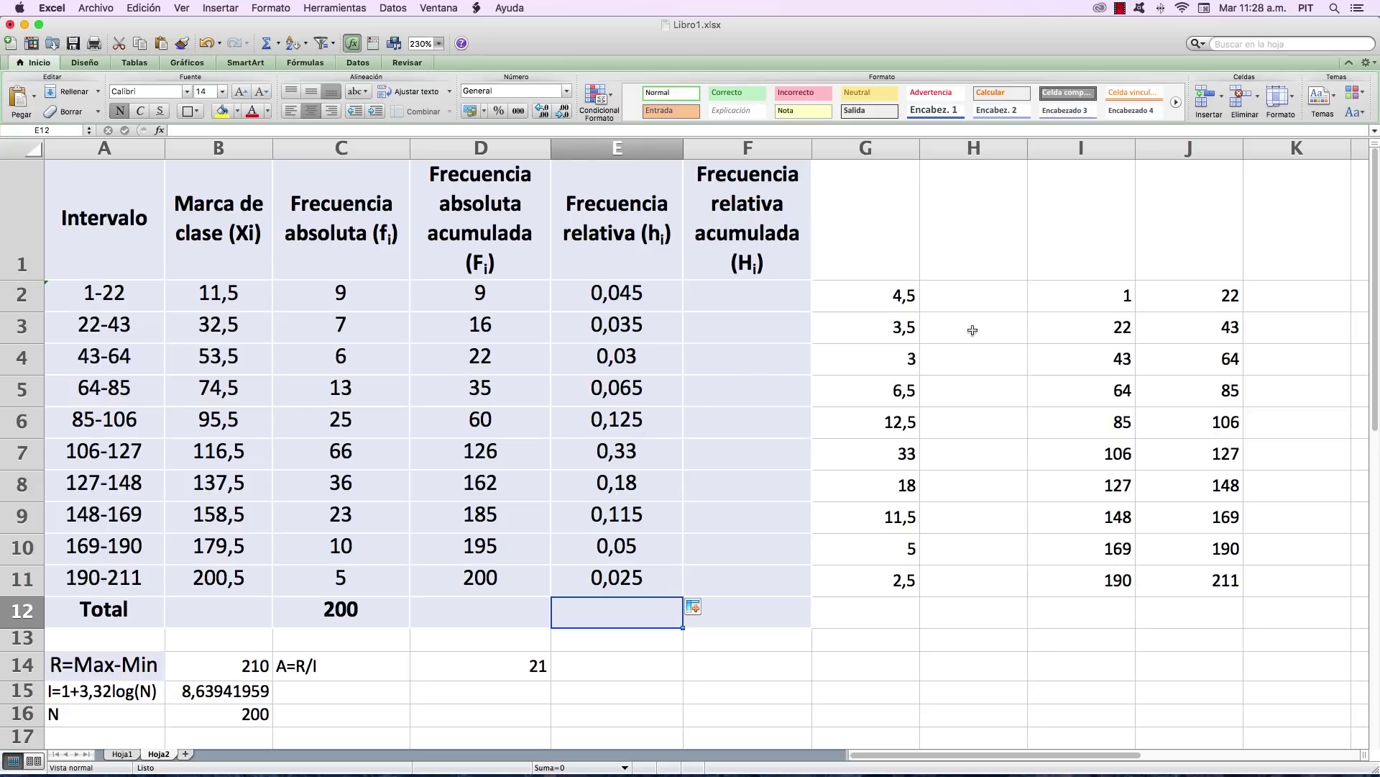
{"action": "left_click", "coordinate": [345, 615]}
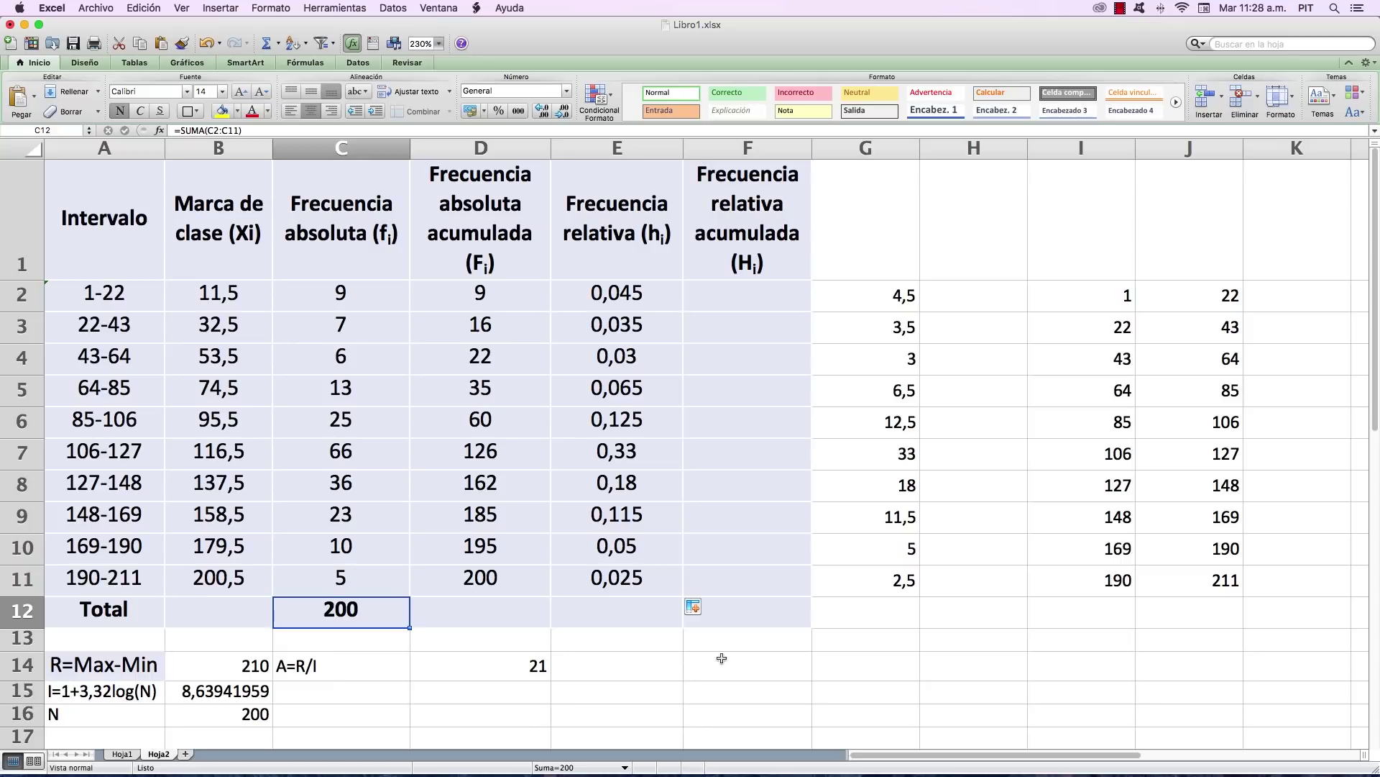
{"action": "key", "text": "super+c"}
{"action": "key", "text": "Right"}
{"action": "key", "text": "Right"}
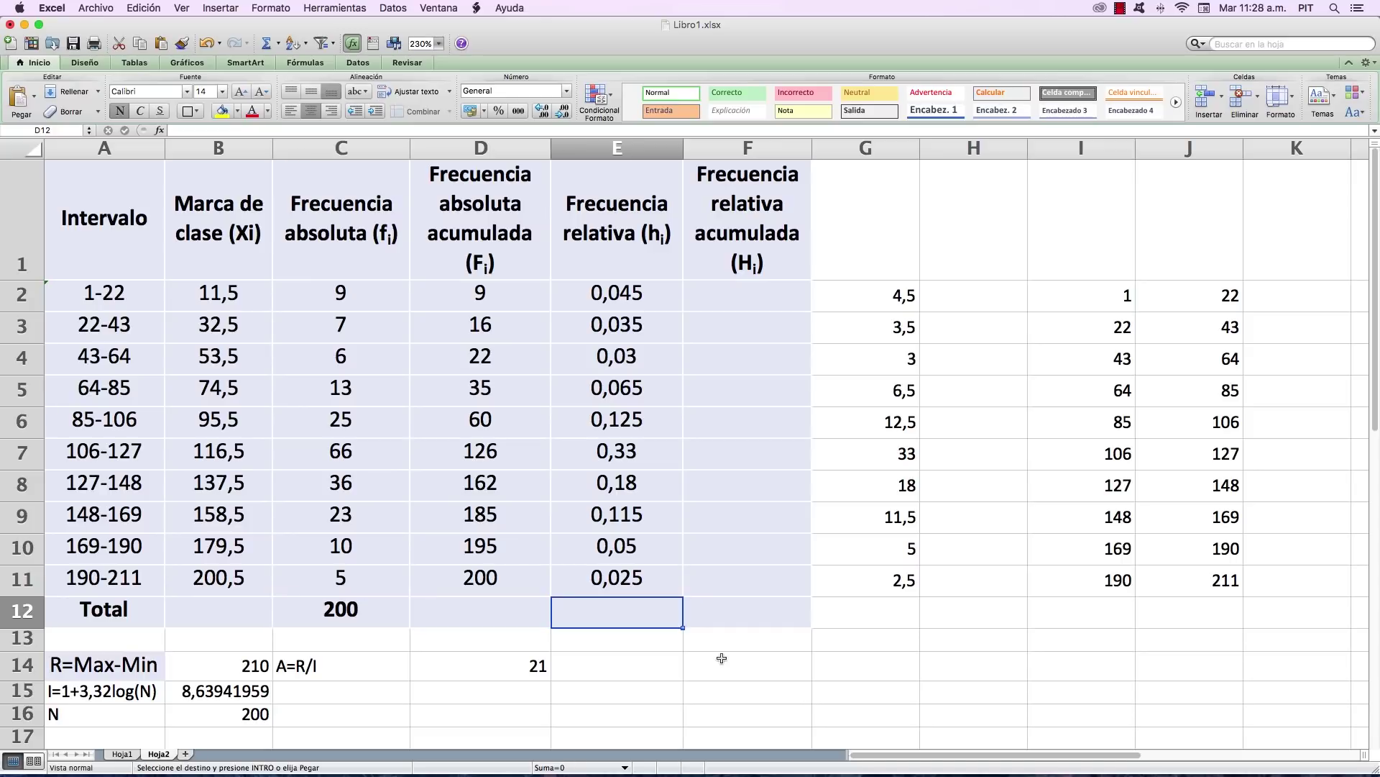
{"action": "key", "text": "super+v"}
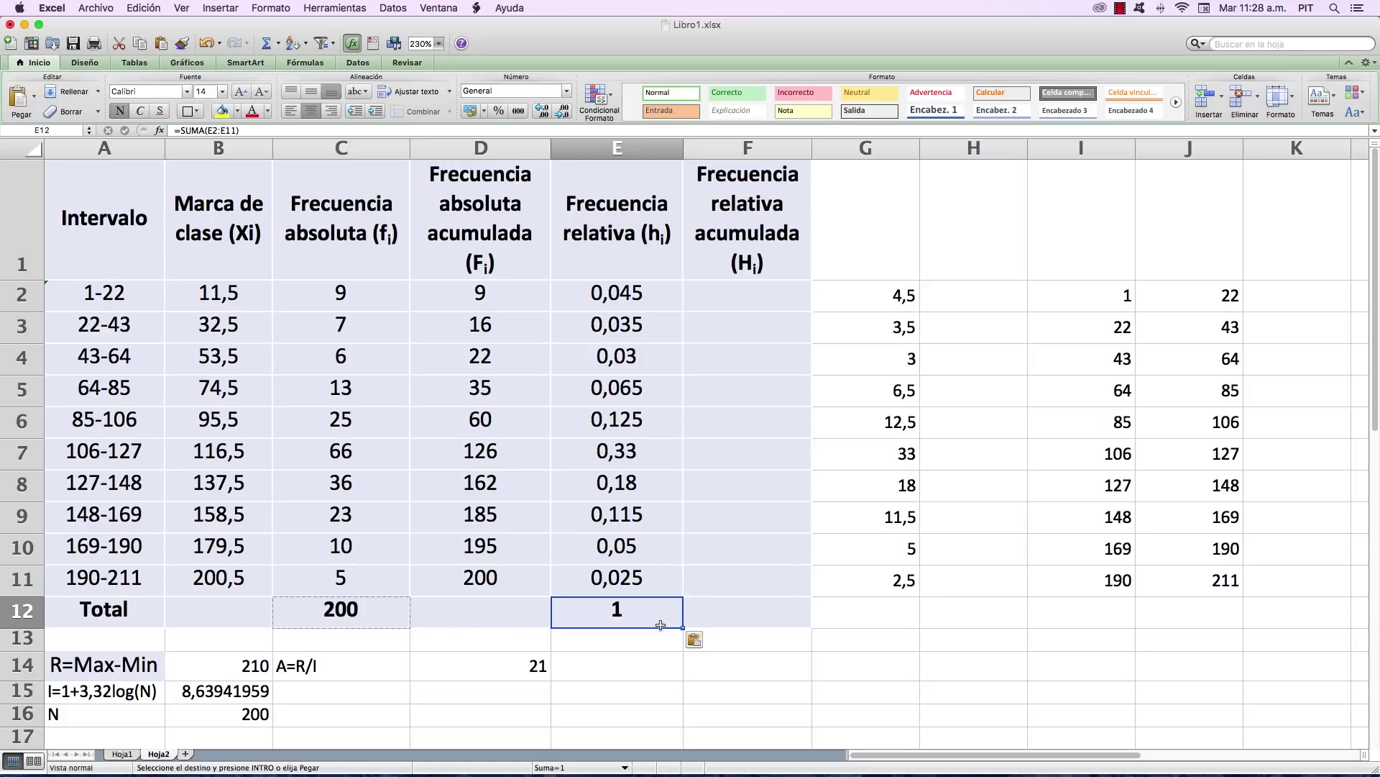
Fill the cumulative relative frequency column F2:F11 by copying the cumulative absolute frequency formulas from D2:D11.
{"action": "left_click", "coordinate": [727, 291]}
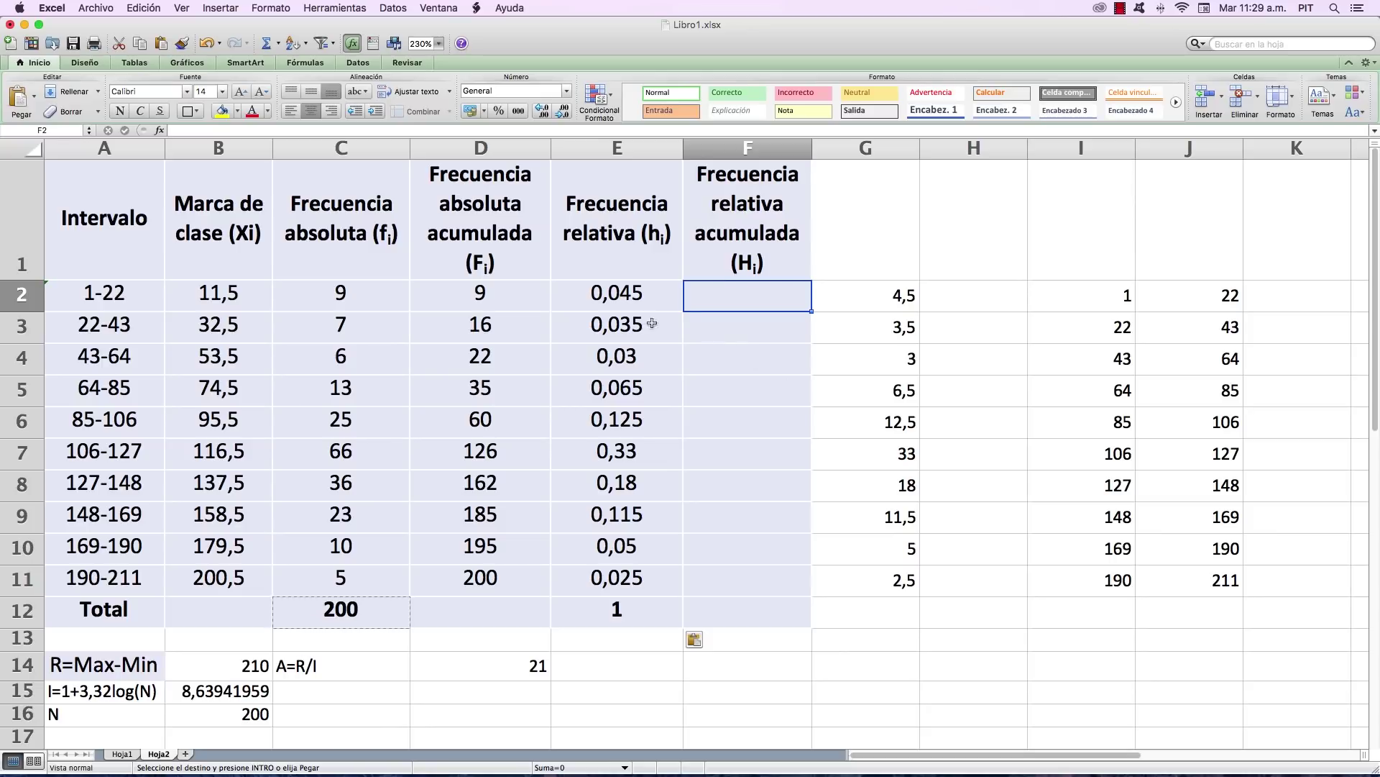
{"action": "left_click", "coordinate": [497, 302]}
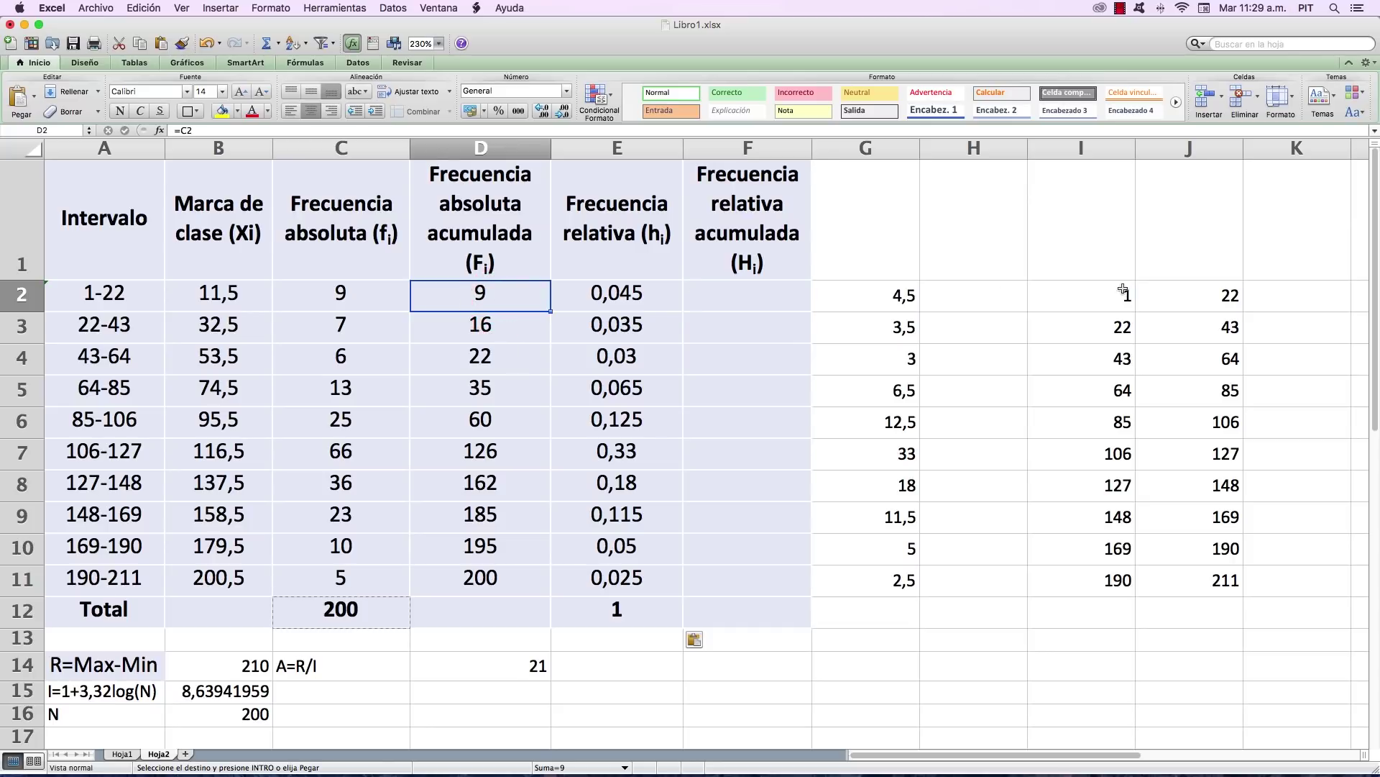
{"action": "key", "text": "shift+Down"}
{"action": "key", "text": "shift+Down"}
{"action": "key", "text": "shift+Down"}
{"action": "key", "text": "shift+Down"}
{"action": "key", "text": "shift+Down"}
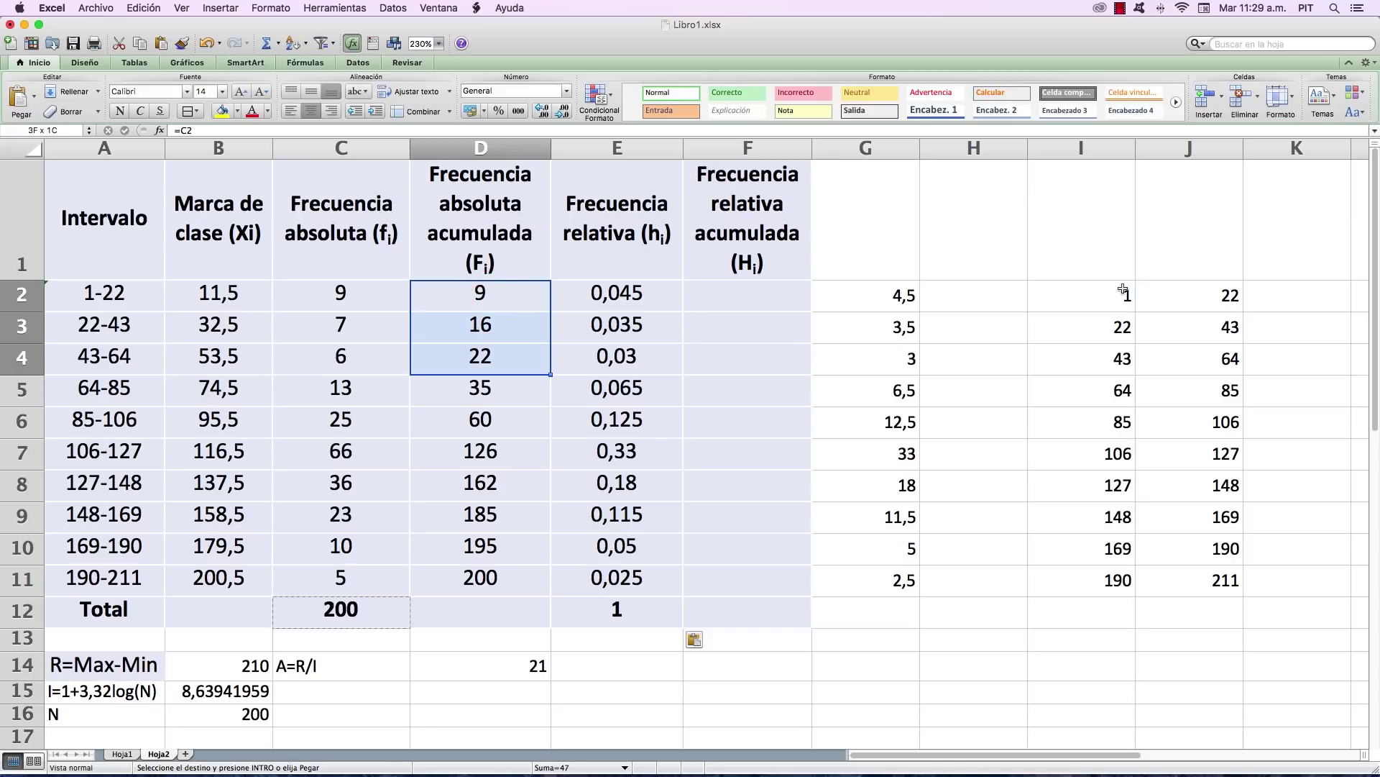
{"action": "key", "text": "shift+Down"}
{"action": "key", "text": "shift+Down"}
{"action": "key", "text": "shift+Down"}
{"action": "key", "text": "shift+Down"}
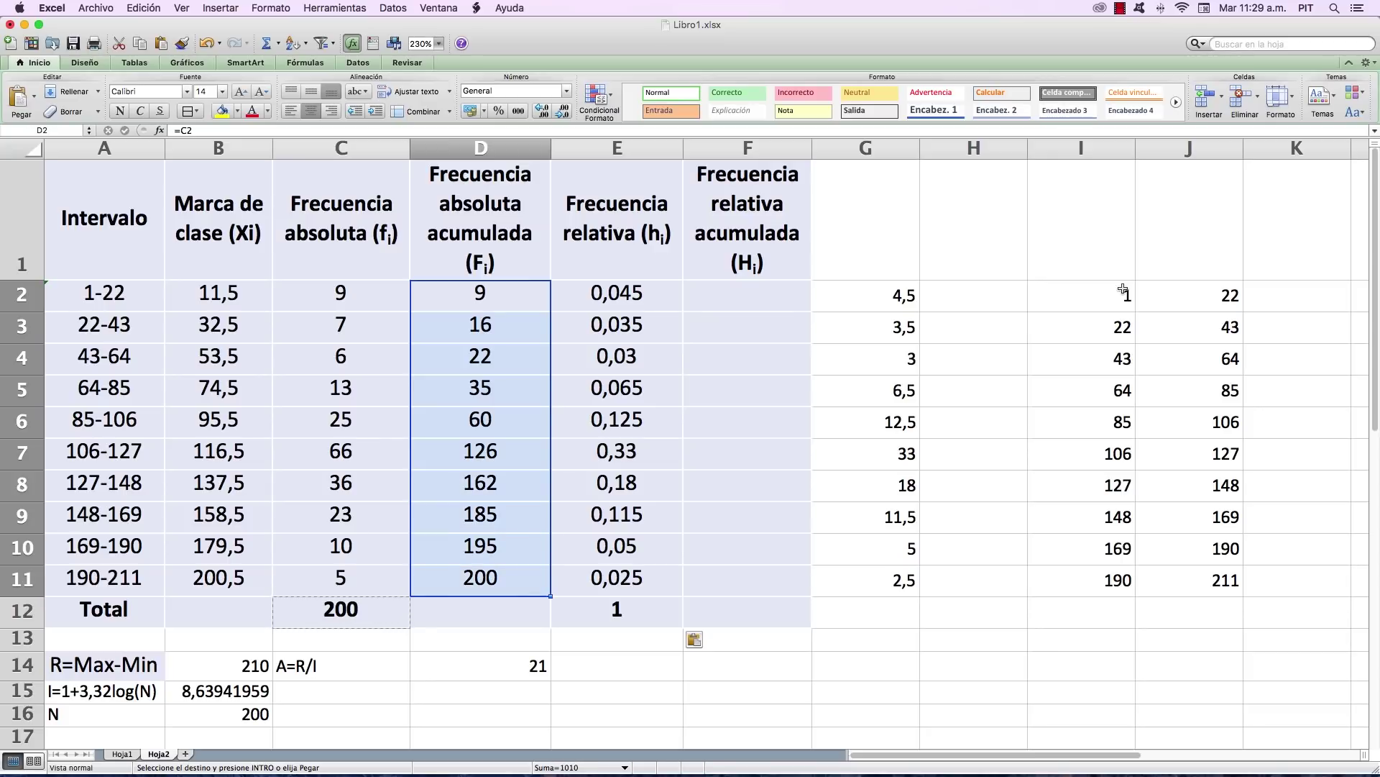
{"action": "key", "text": "super+c"}
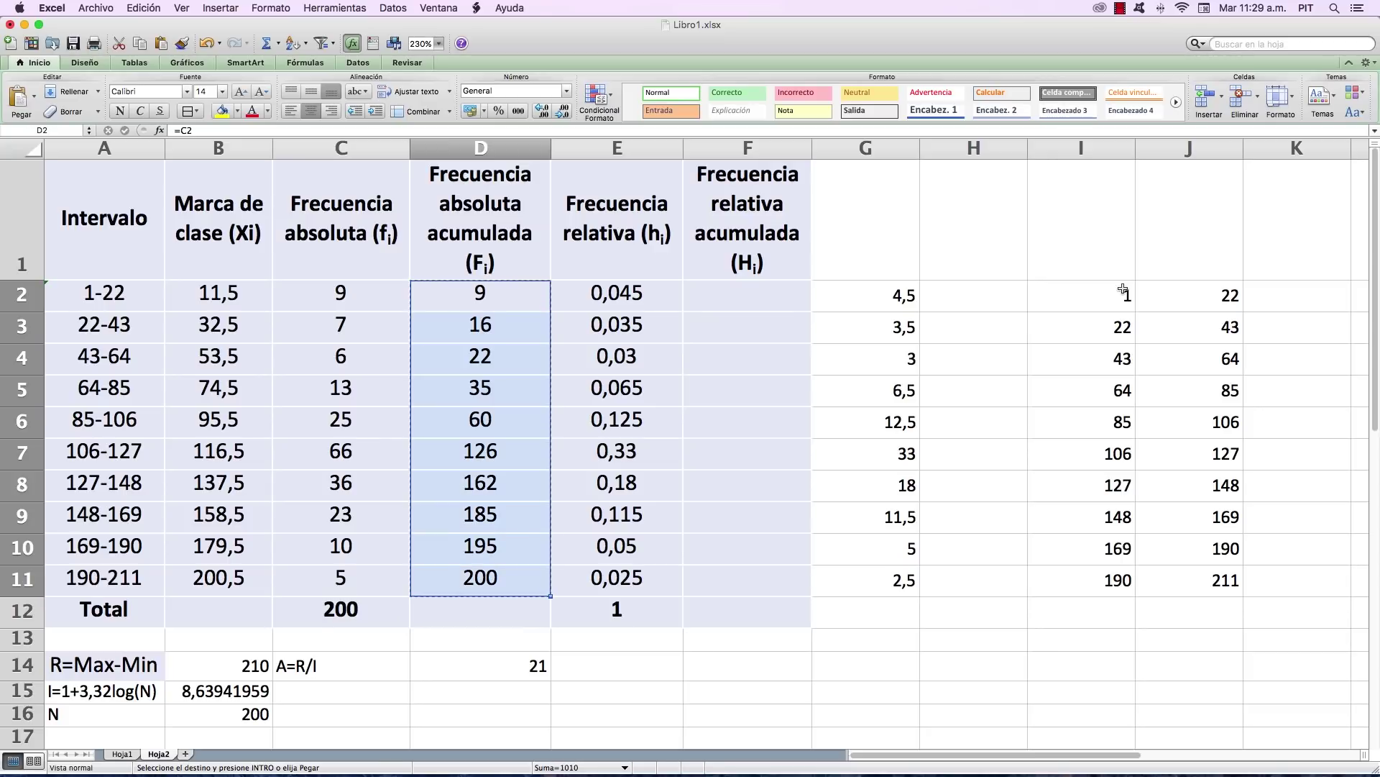
{"action": "left_click", "coordinate": [747, 303]}
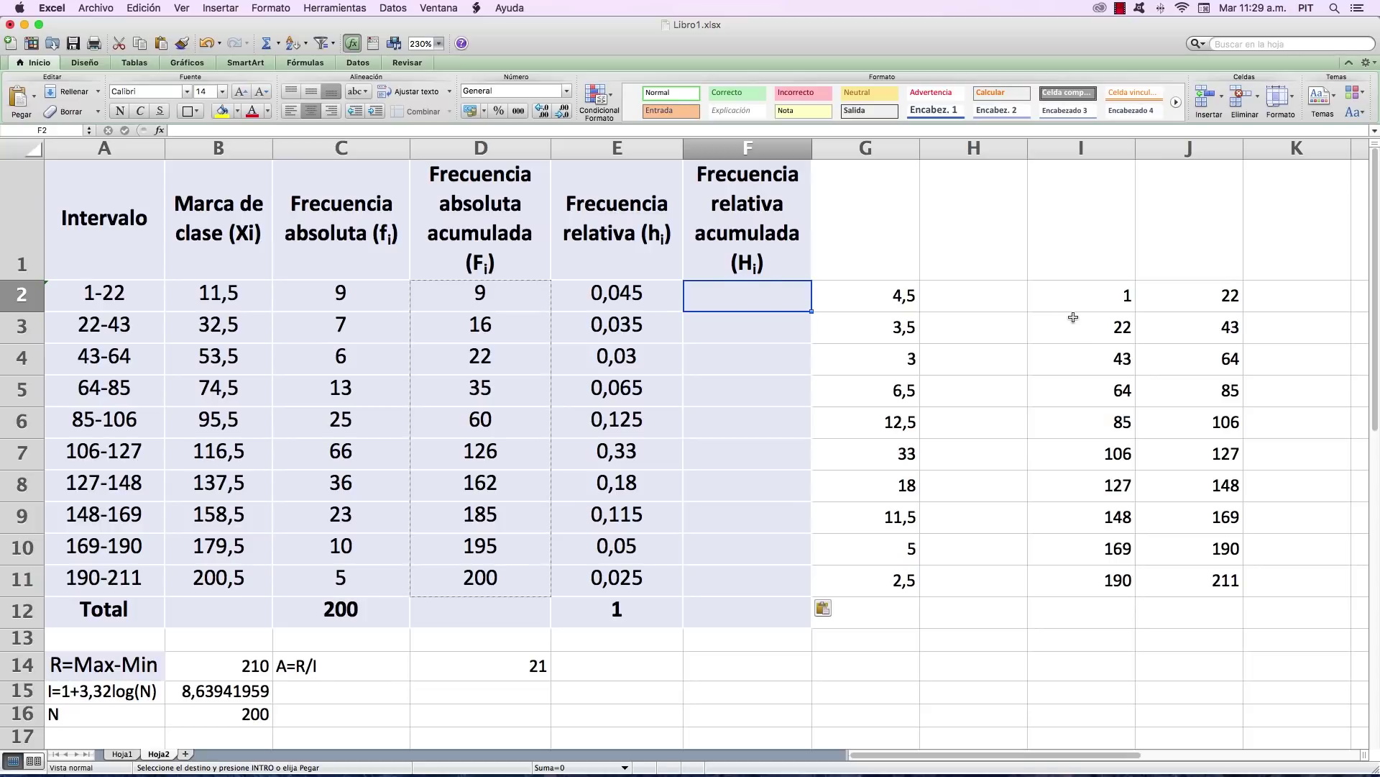
{"action": "key", "text": "super+v"}
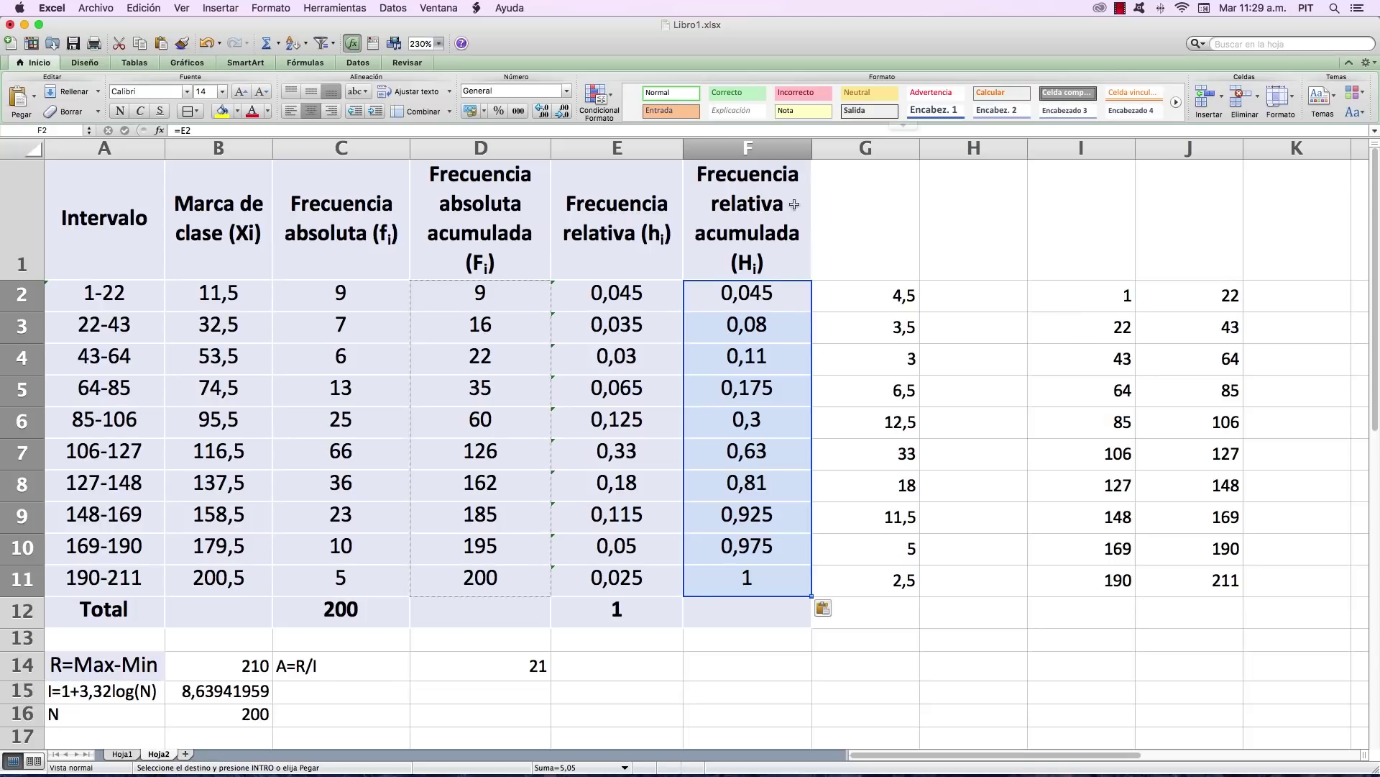
Check the cumulative relative frequency formulas in F2, F3 and F4.
{"action": "left_click", "coordinate": [789, 302]}
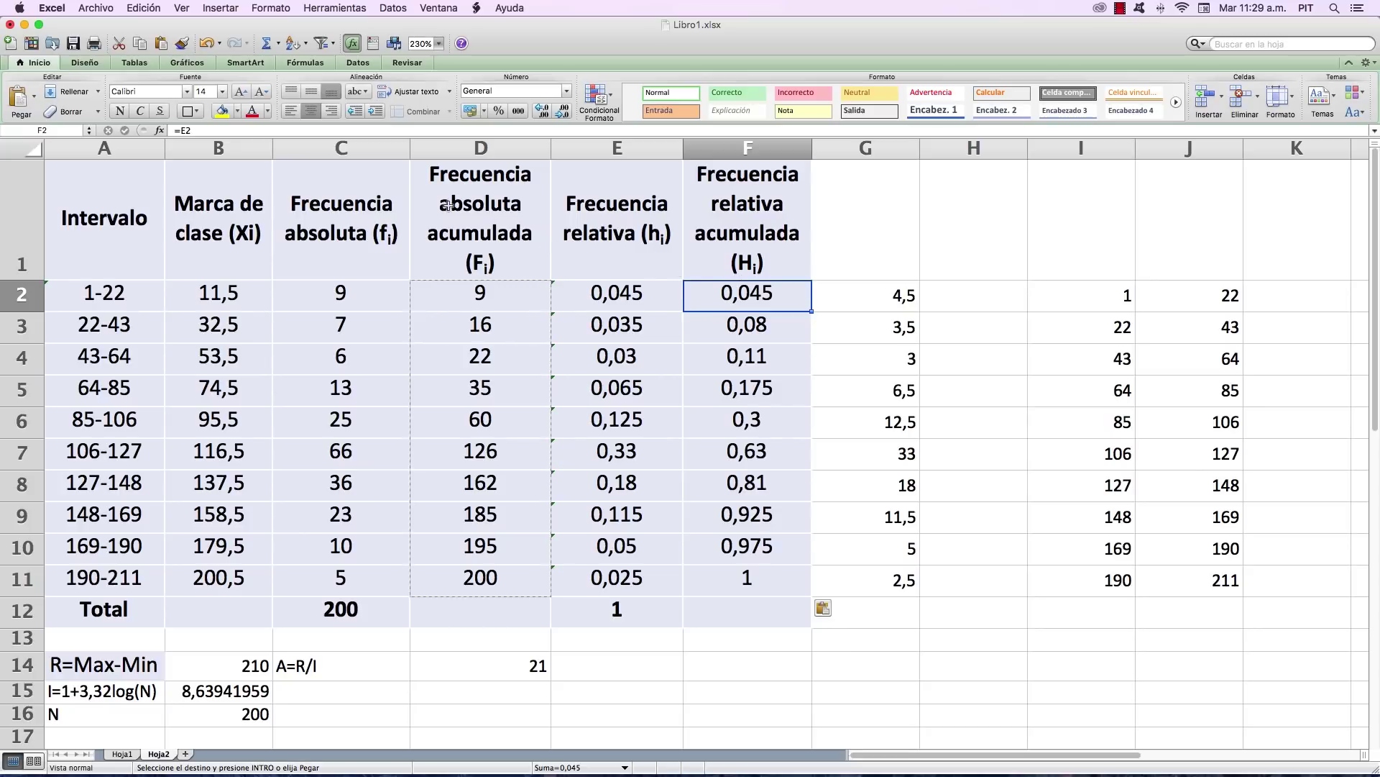
{"action": "left_click", "coordinate": [263, 130]}
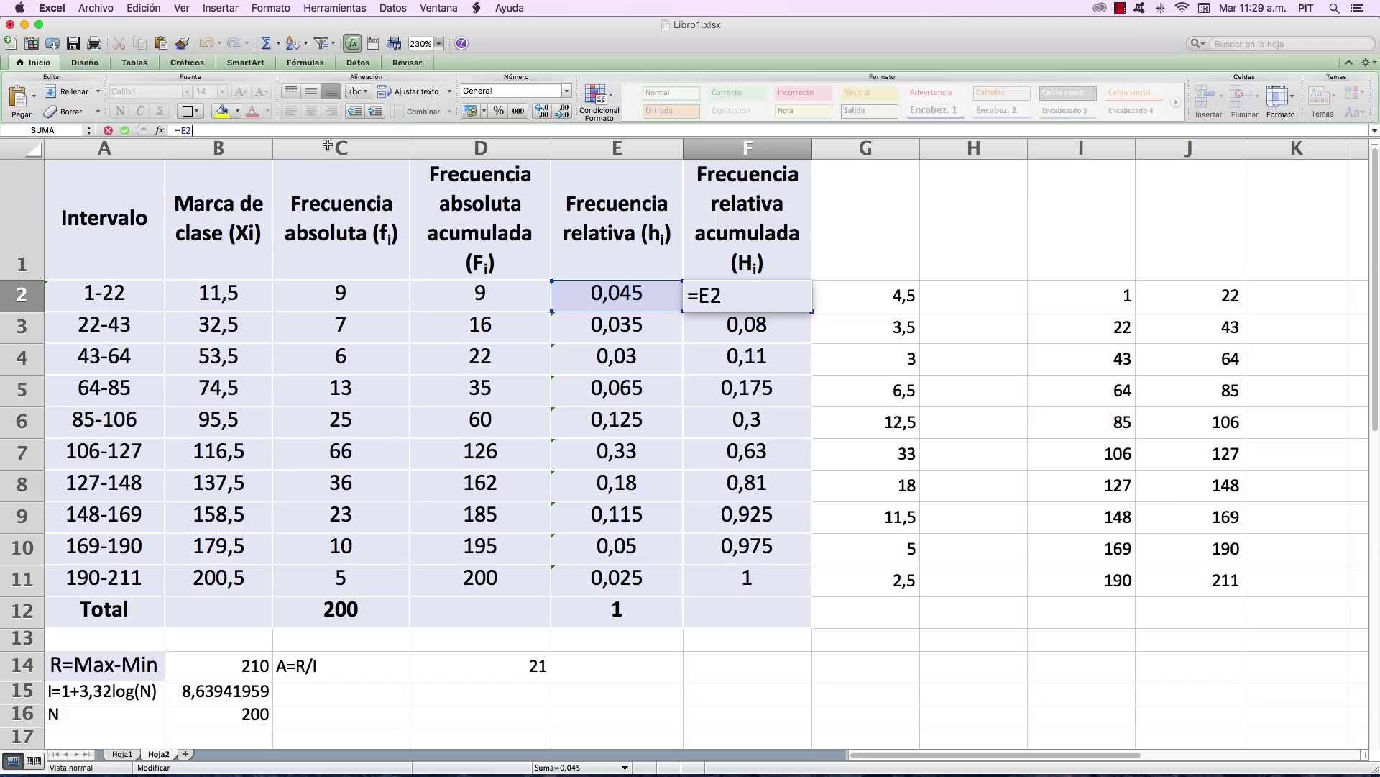
{"action": "key", "text": "Return"}
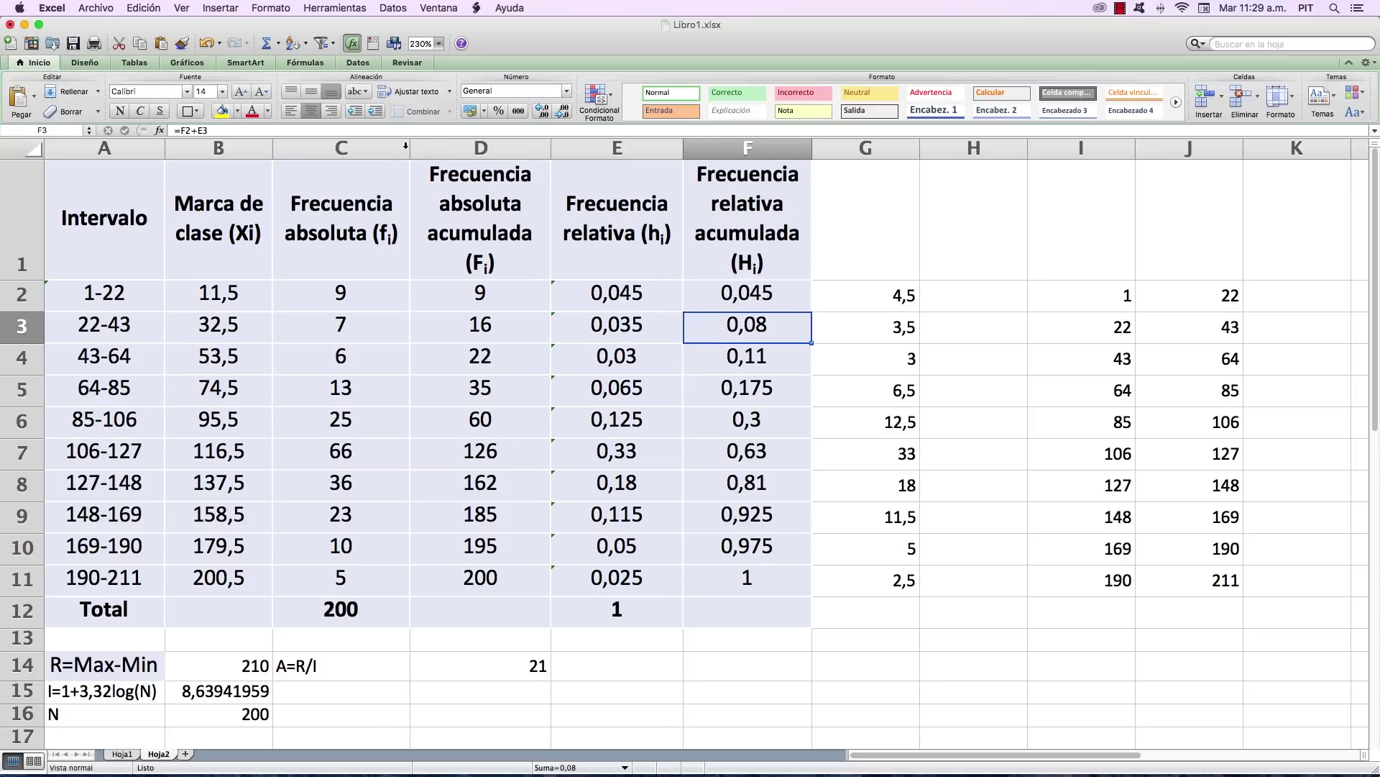
{"action": "left_click", "coordinate": [306, 131]}
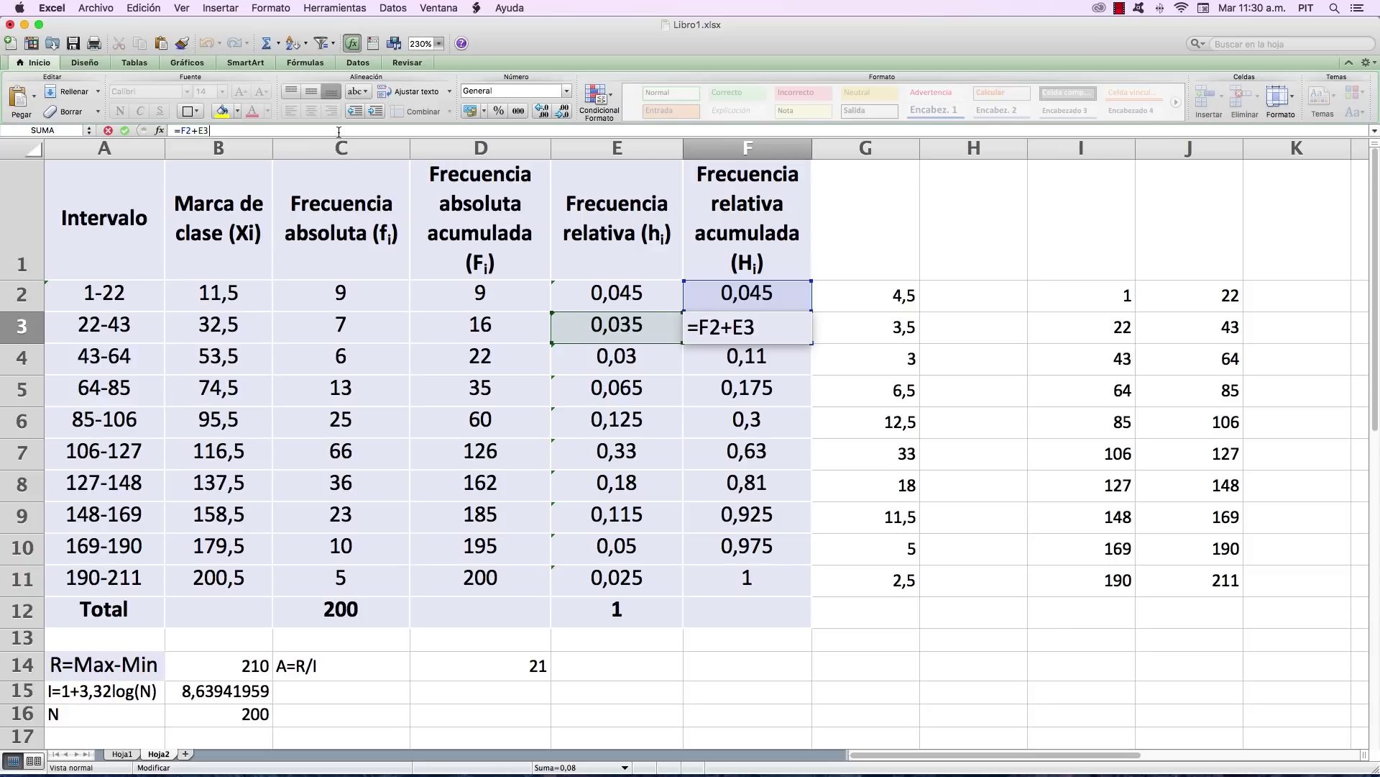
{"action": "key", "text": "Return"}
{"action": "key", "text": "Up"}
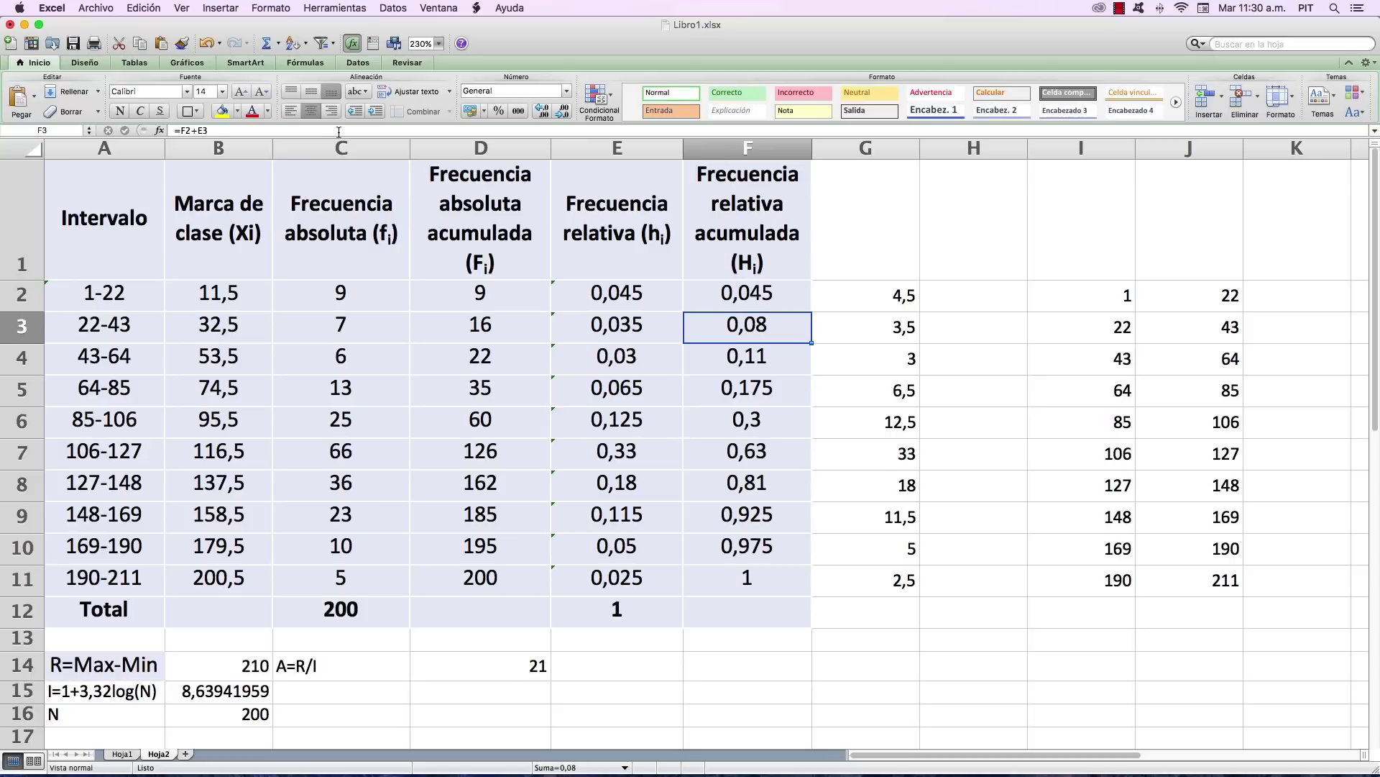
{"action": "left_click", "coordinate": [770, 365]}
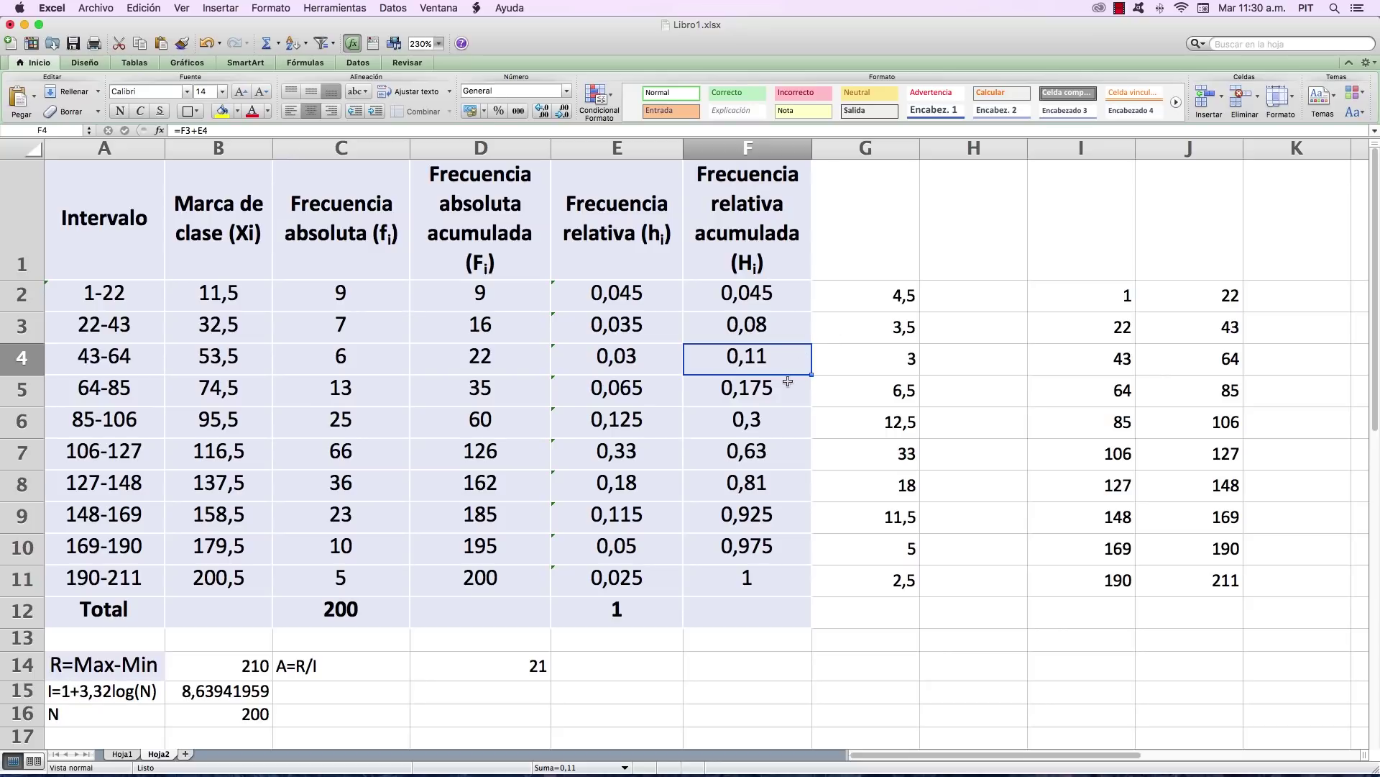
Convert the cumulative relative frequencies to percentages in H2:H11 by copying the formulas from G2:G11, and check H2.
{"action": "left_click", "coordinate": [878, 298]}
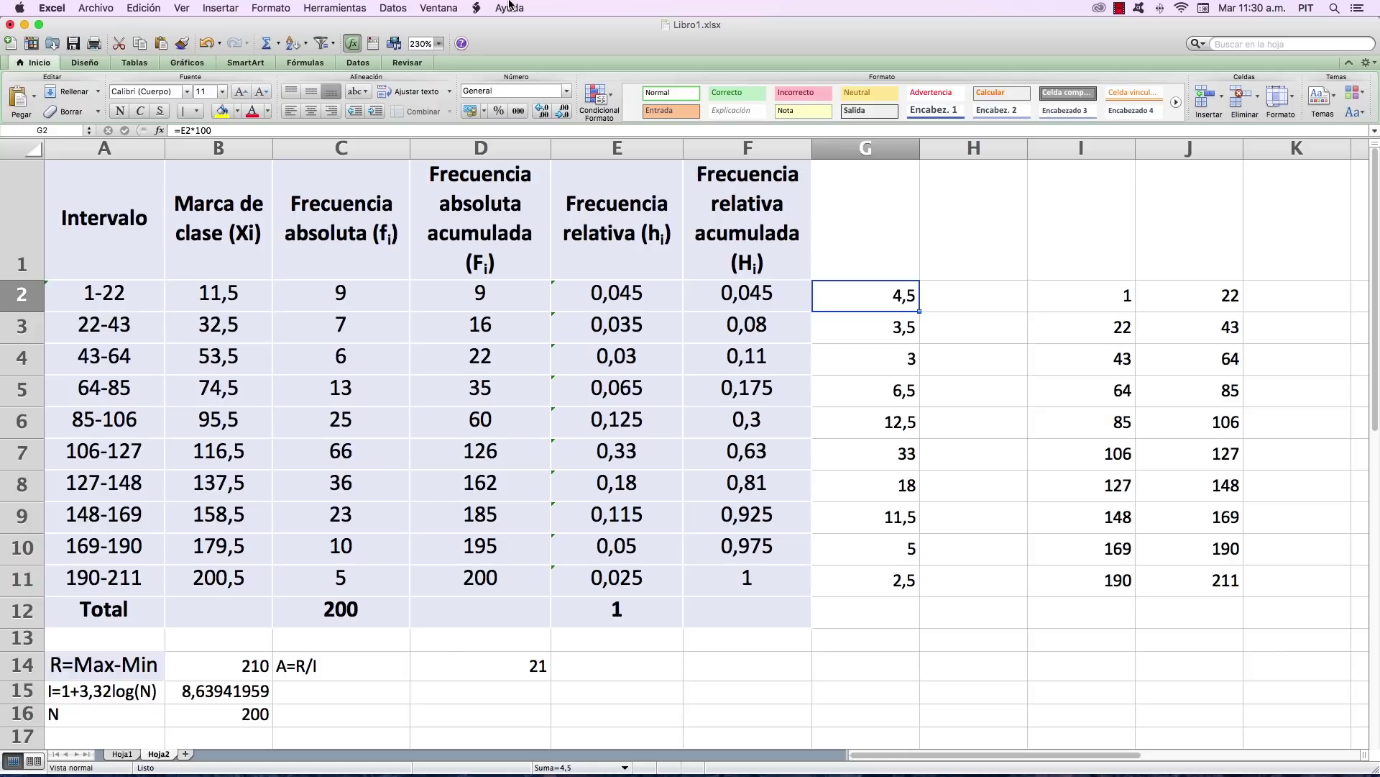
{"action": "key", "text": "shift+Down"}
{"action": "key", "text": "shift+Down"}
{"action": "key", "text": "shift+Down"}
{"action": "key", "text": "shift+Down"}
{"action": "key", "text": "shift+Down"}
{"action": "key", "text": "shift+Down"}
{"action": "key", "text": "shift+Down"}
{"action": "key", "text": "shift+Down"}
{"action": "key", "text": "shift+Down"}
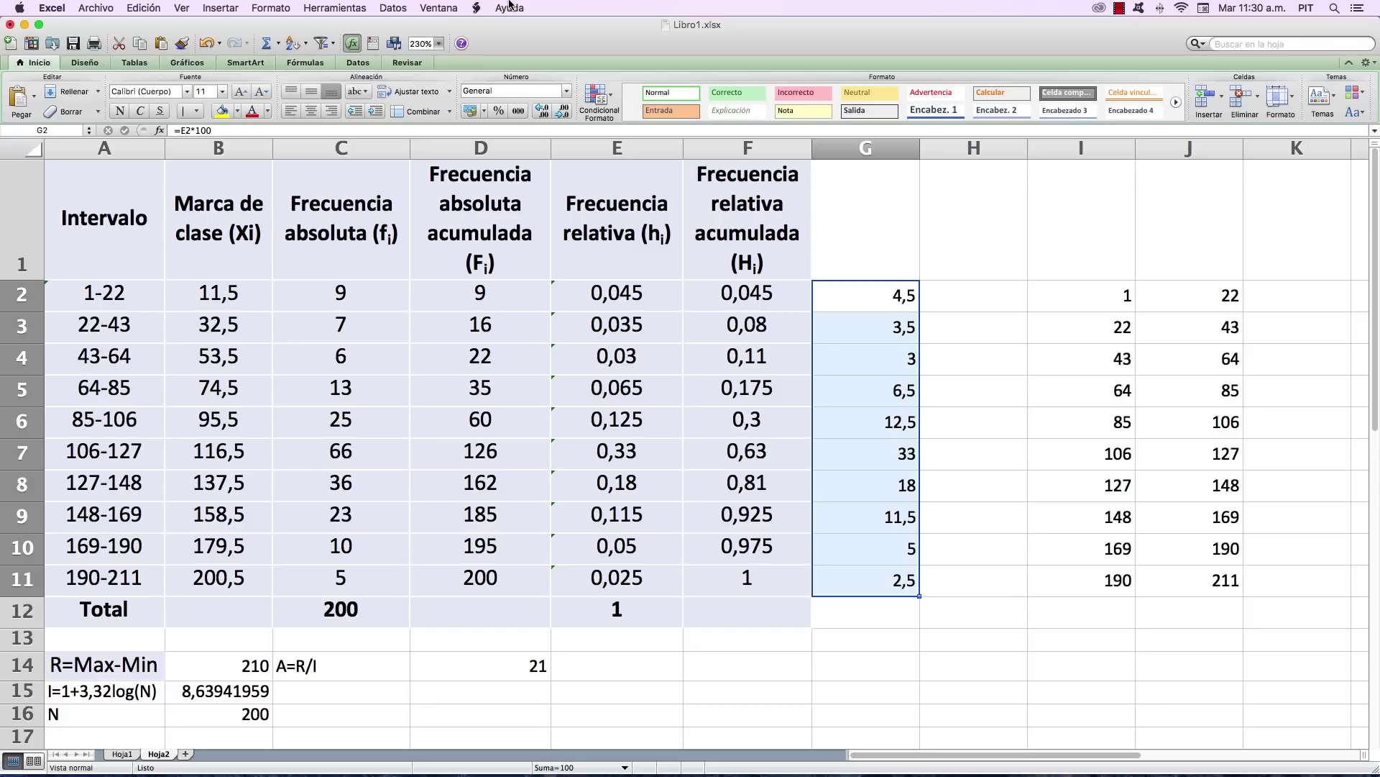
{"action": "key", "text": "cmd+c"}
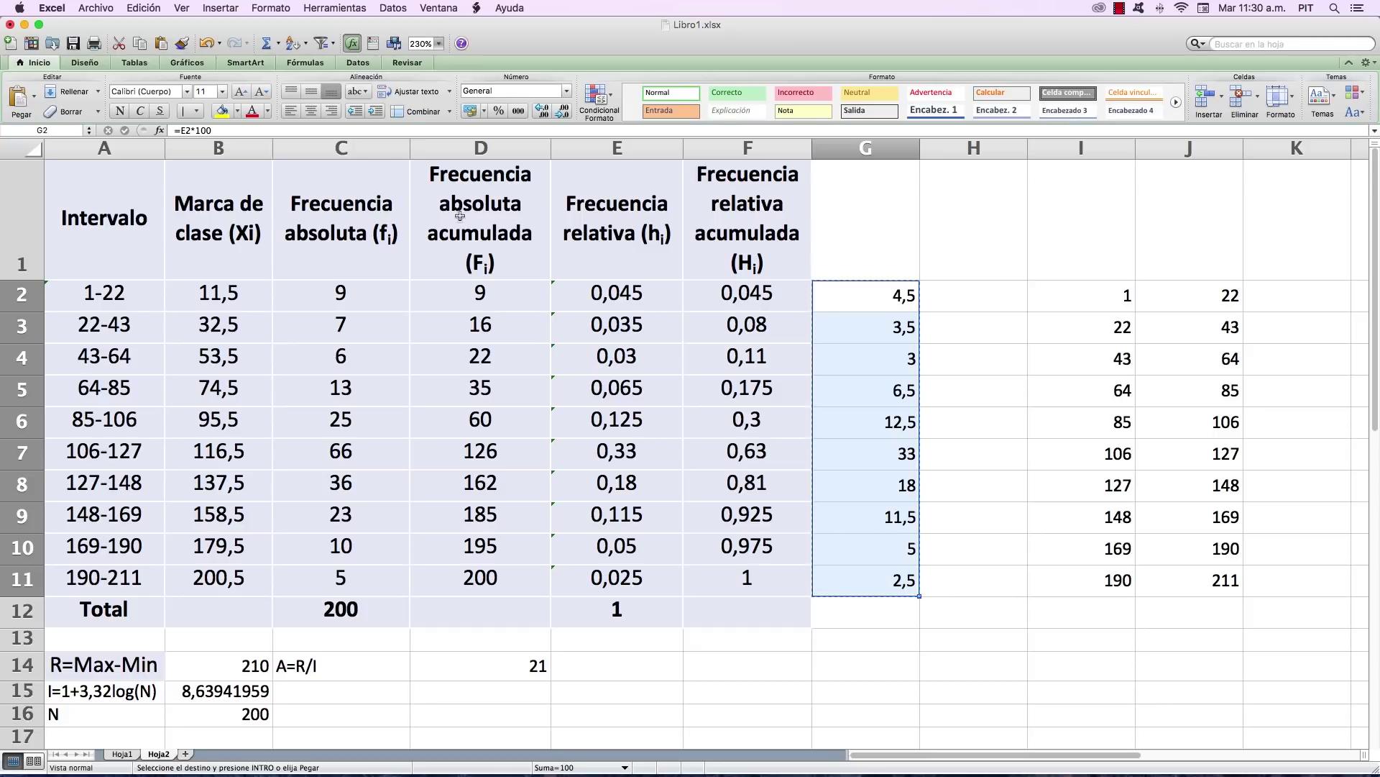
{"action": "left_click", "coordinate": [956, 310]}
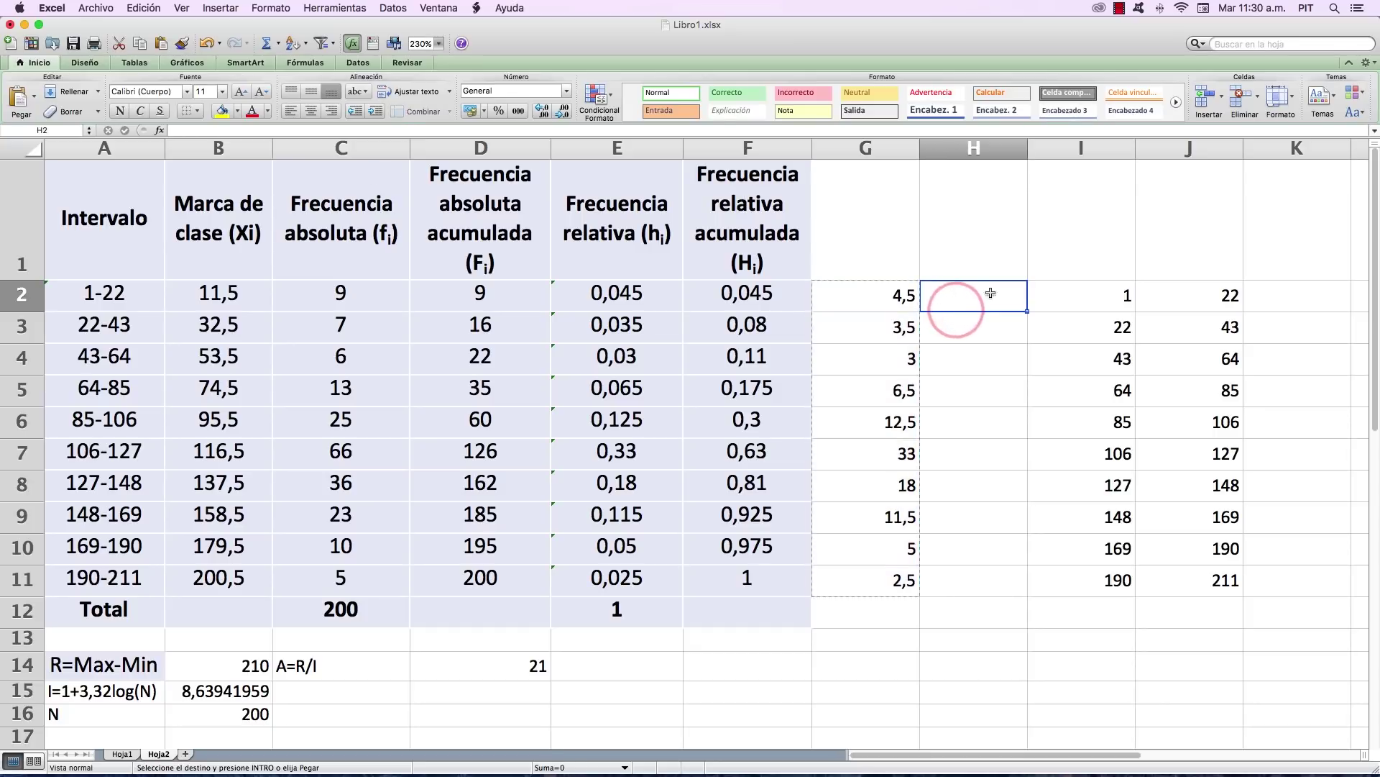
{"action": "key", "text": "super+v"}
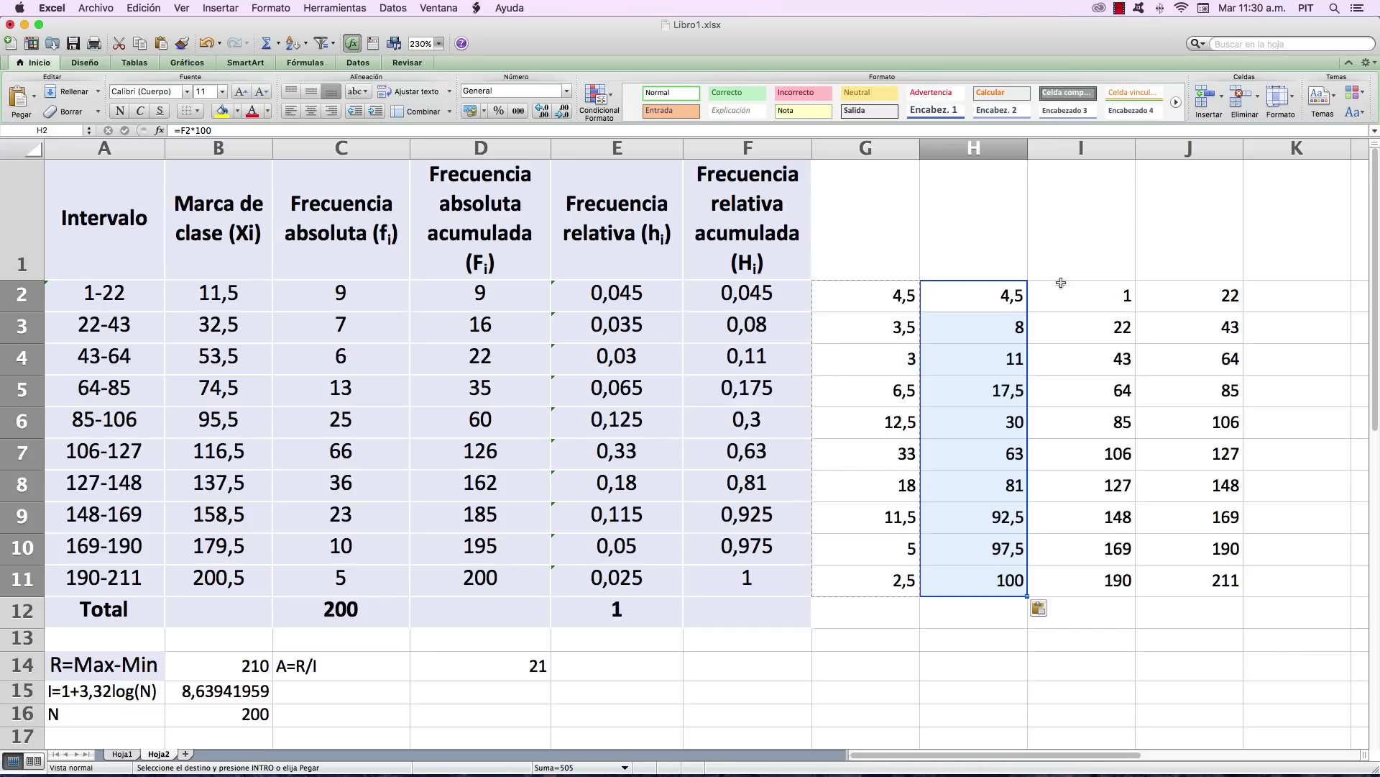
{"action": "left_click", "coordinate": [974, 304]}
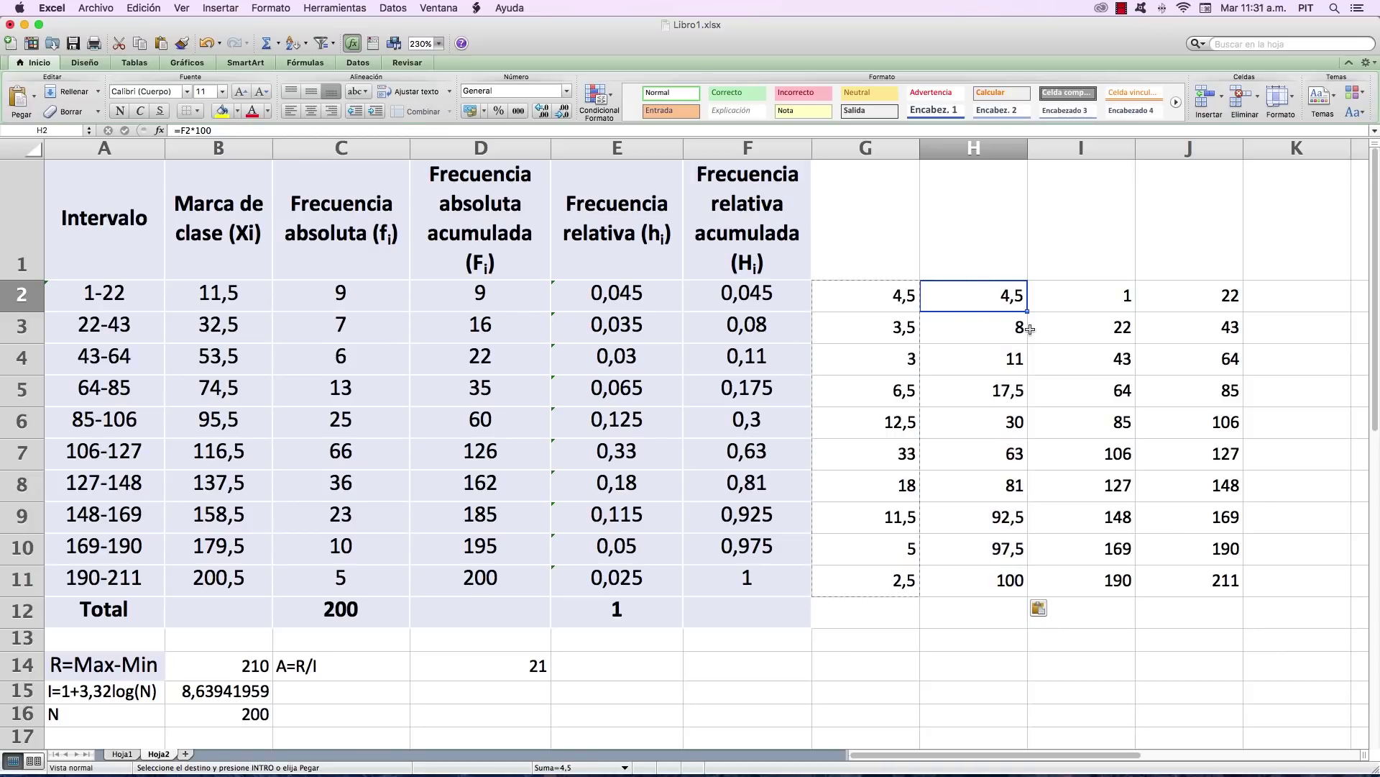
Review the cumulative percentages and their formulas in column H, from H2 down to H8 and in H11.
{"action": "left_click", "coordinate": [254, 136]}
{"action": "key", "text": "Return"}
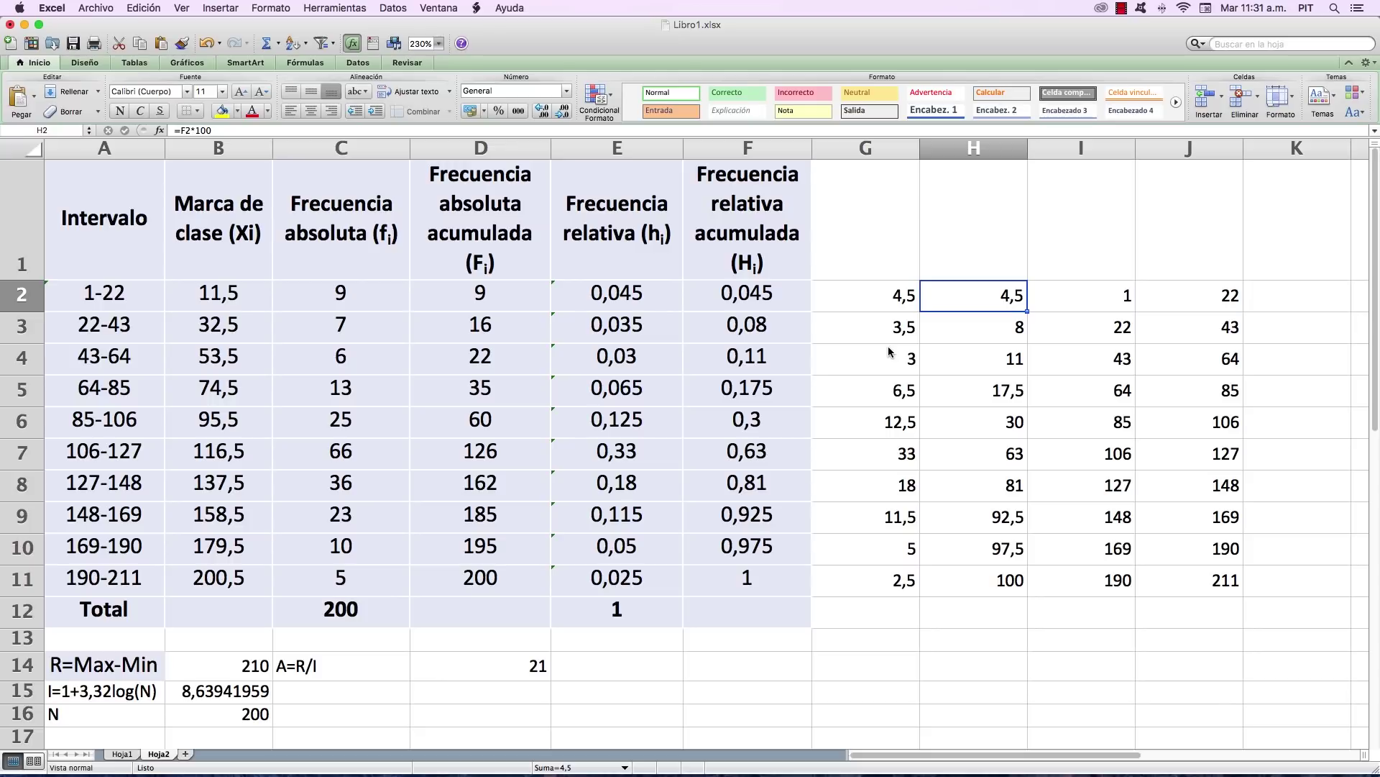
{"action": "key", "text": "Down"}
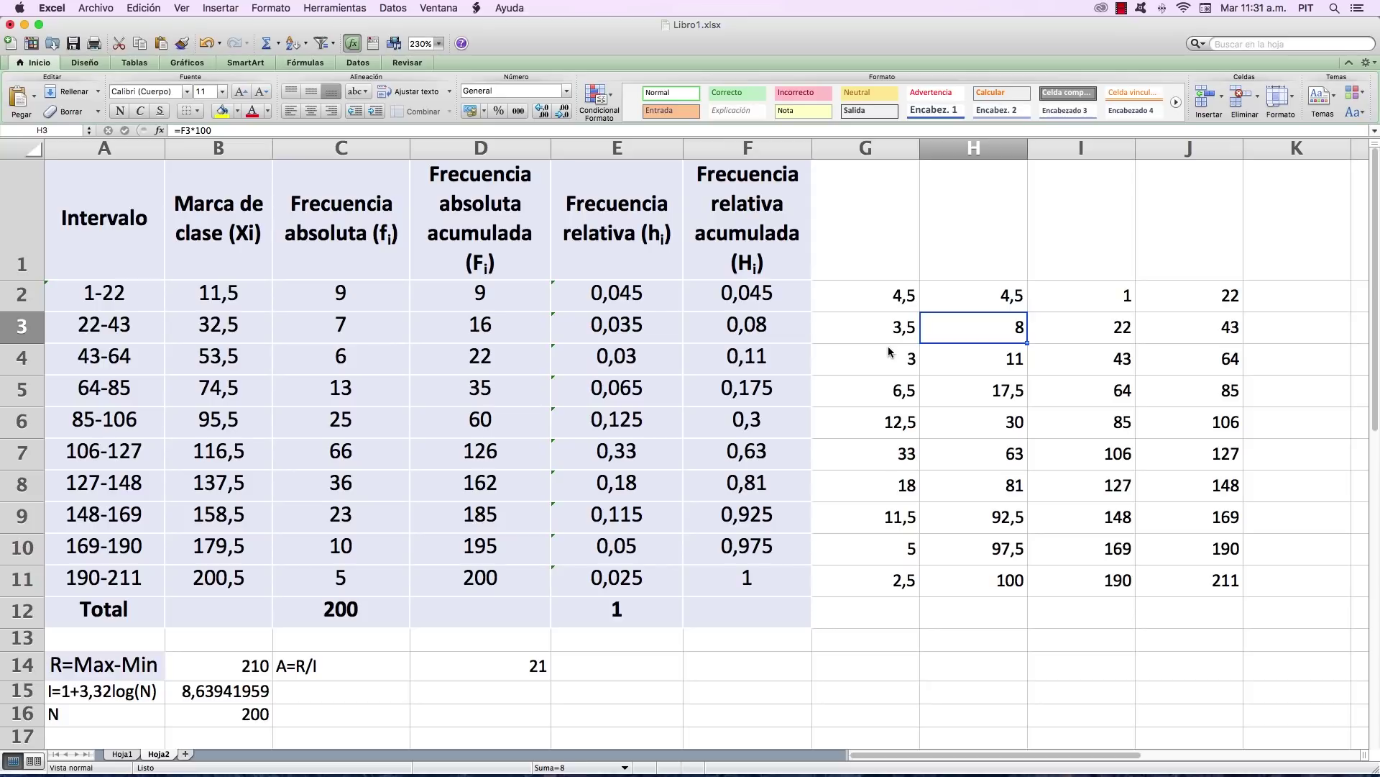
{"action": "key", "text": "Down"}
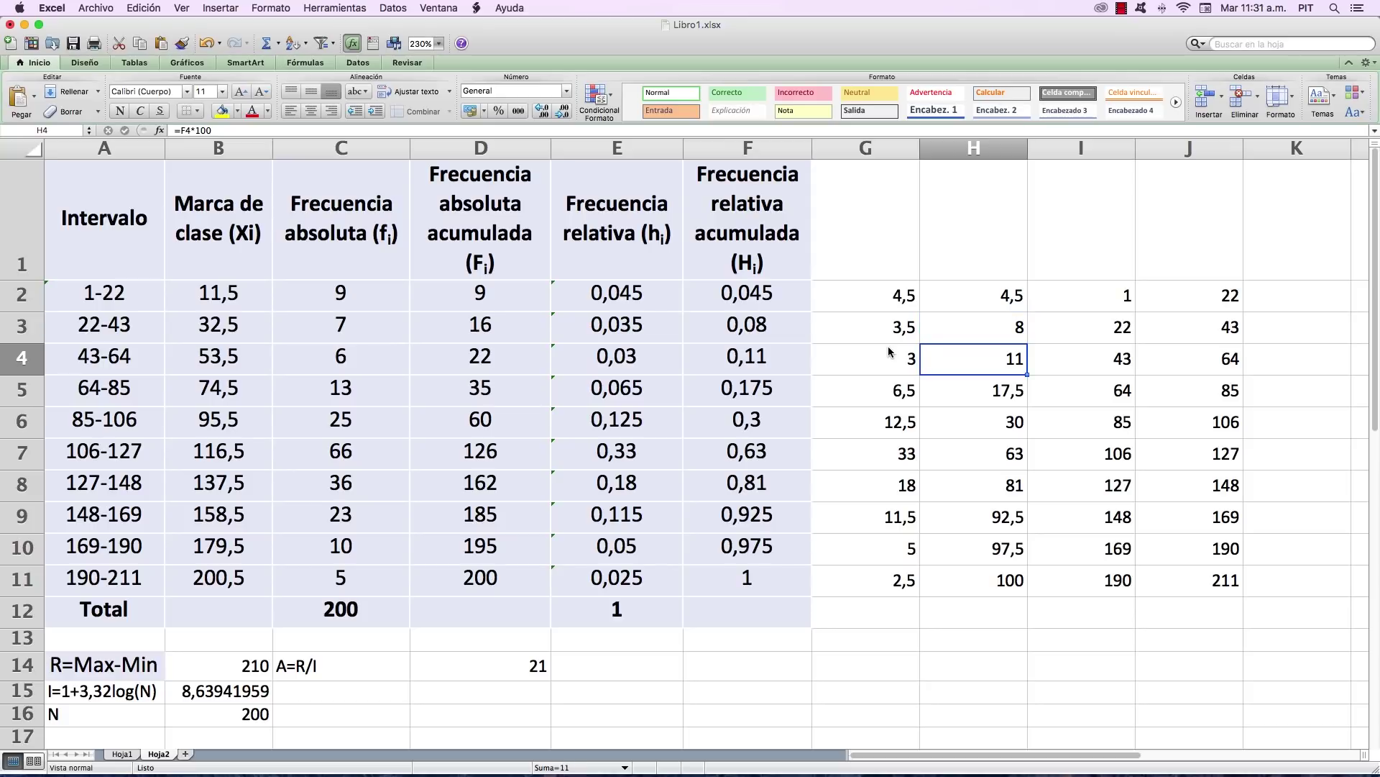
{"action": "key", "text": "Down"}
{"action": "key", "text": "Down"}
{"action": "key", "text": "Down"}
{"action": "key", "text": "Down"}
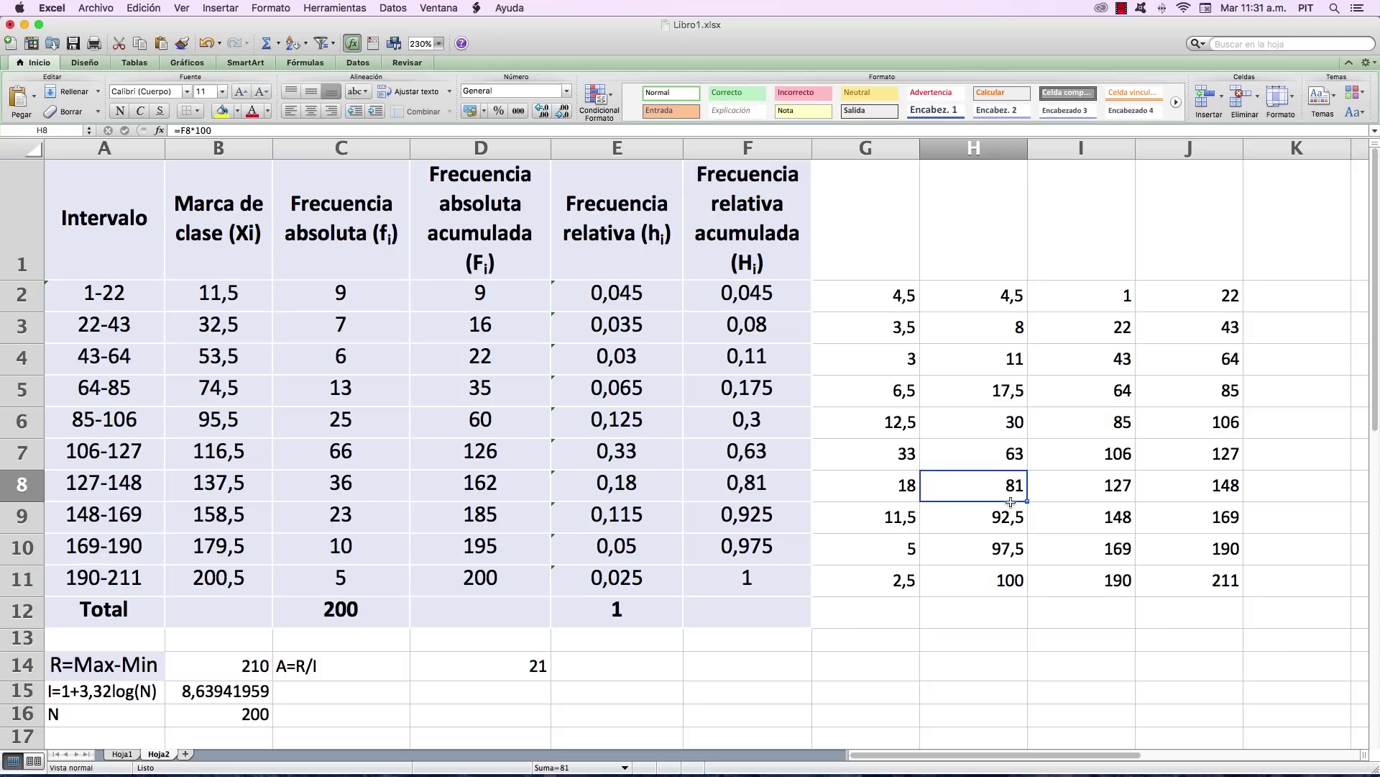
{"action": "left_click", "coordinate": [995, 586]}
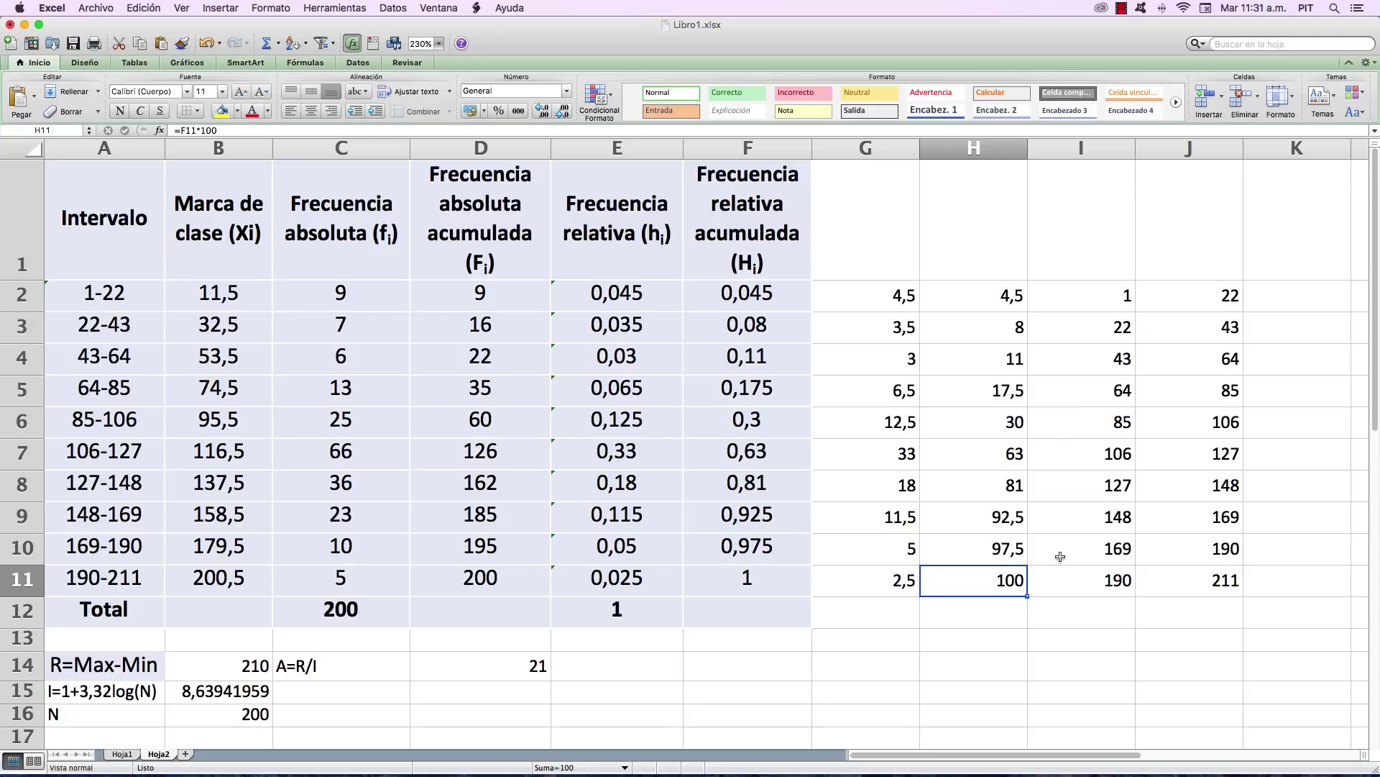
Compare the final cumulative relative frequency in F11 with the relative frequency total in E12 and the final cumulative percentage in H11.
{"action": "left_click", "coordinate": [782, 586]}
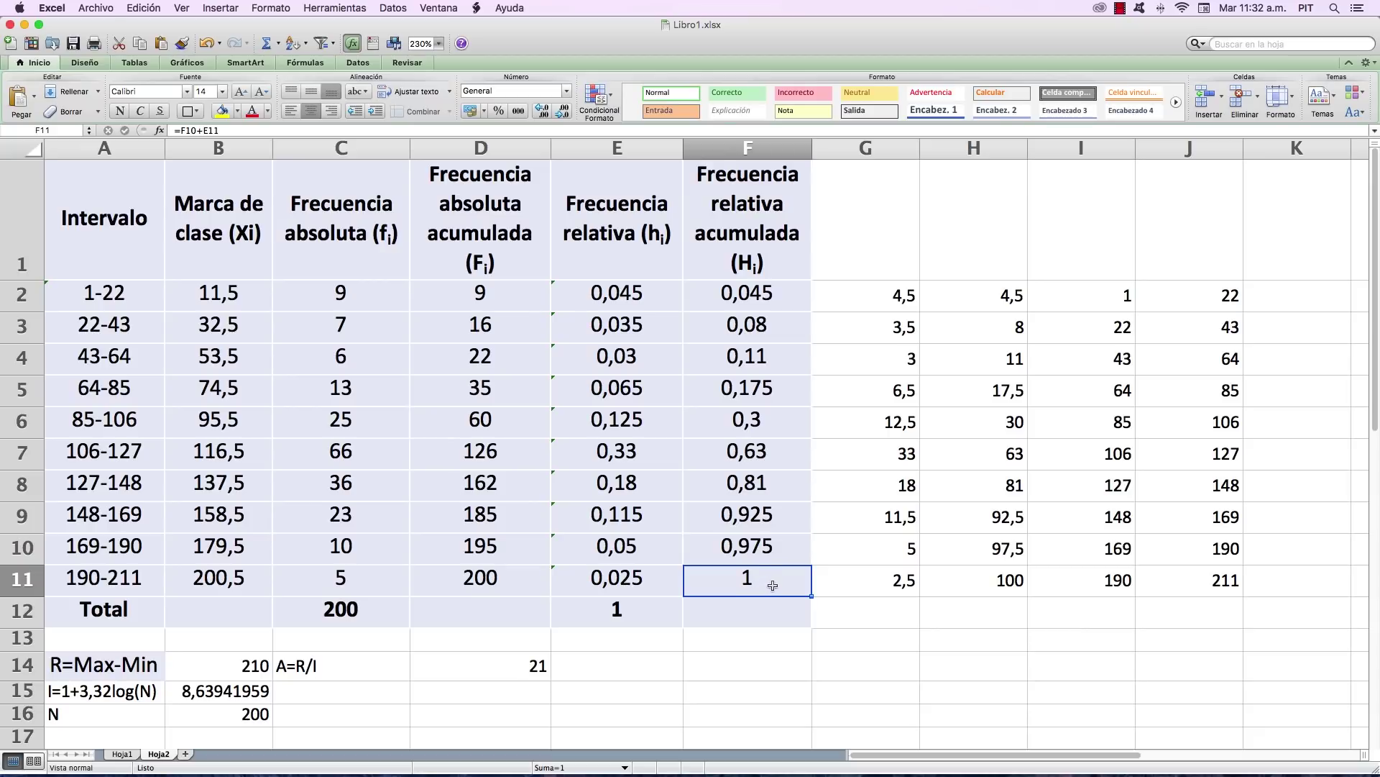
{"action": "left_click", "coordinate": [632, 617]}
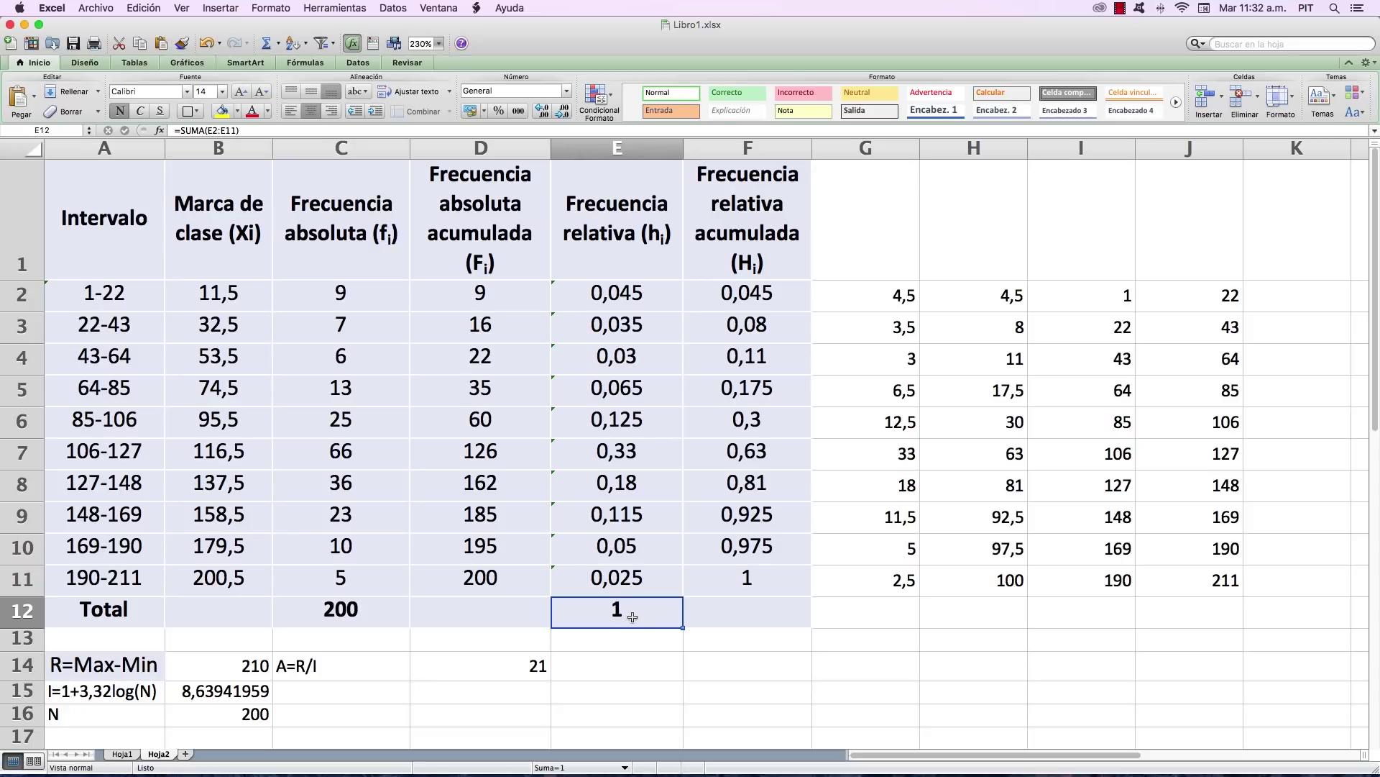
{"action": "left_click", "coordinate": [998, 586]}
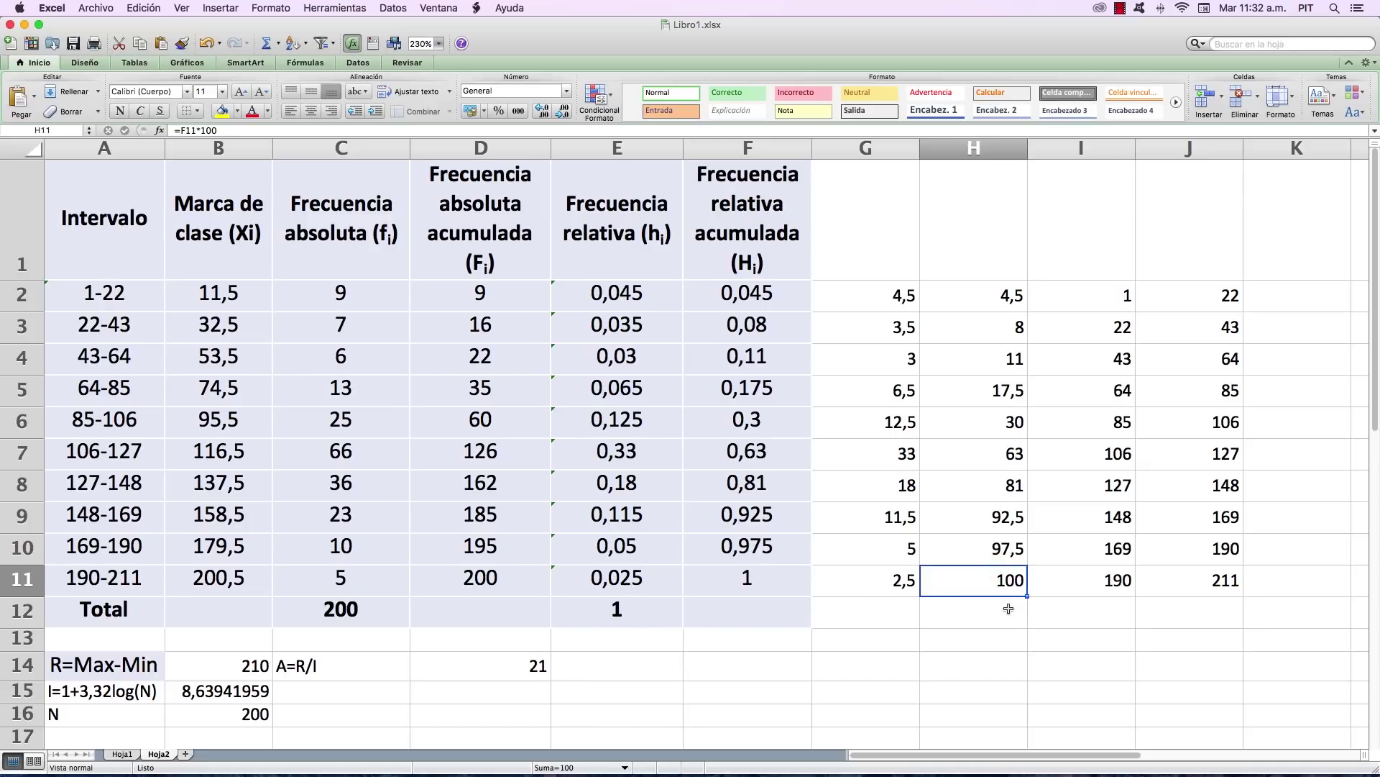